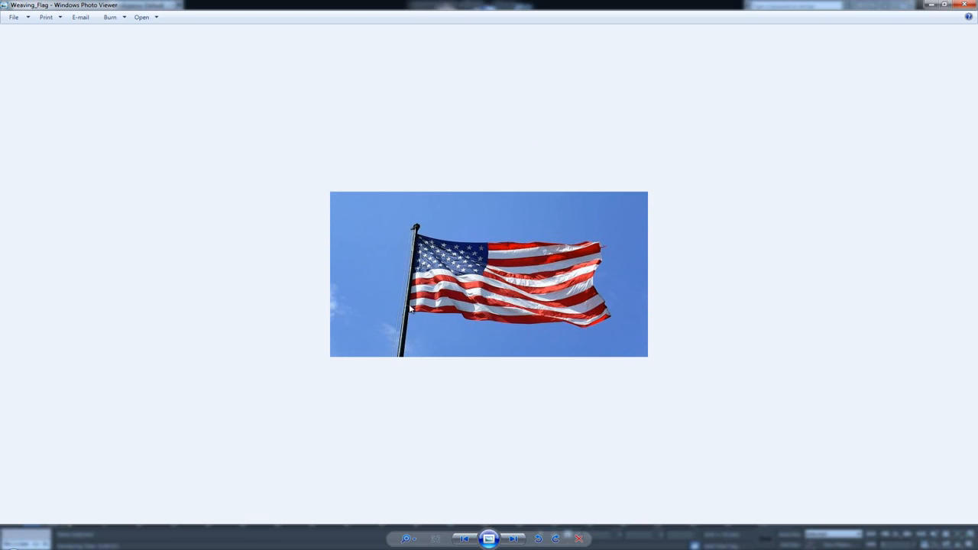
Step: Zoom in on the waving flag reference photo, view the hand-held flag picture, and close the reference images
{"action": "scroll", "coordinate": [412, 308], "scroll_direction": "up", "scroll_amount": 2}
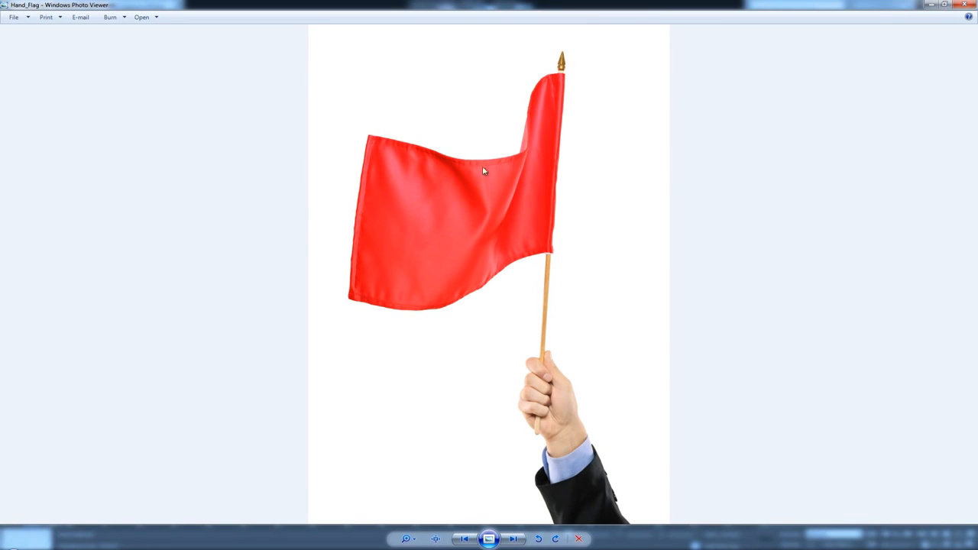
{"action": "left_click", "coordinate": [974, 3]}
{"action": "left_click", "coordinate": [974, 3]}
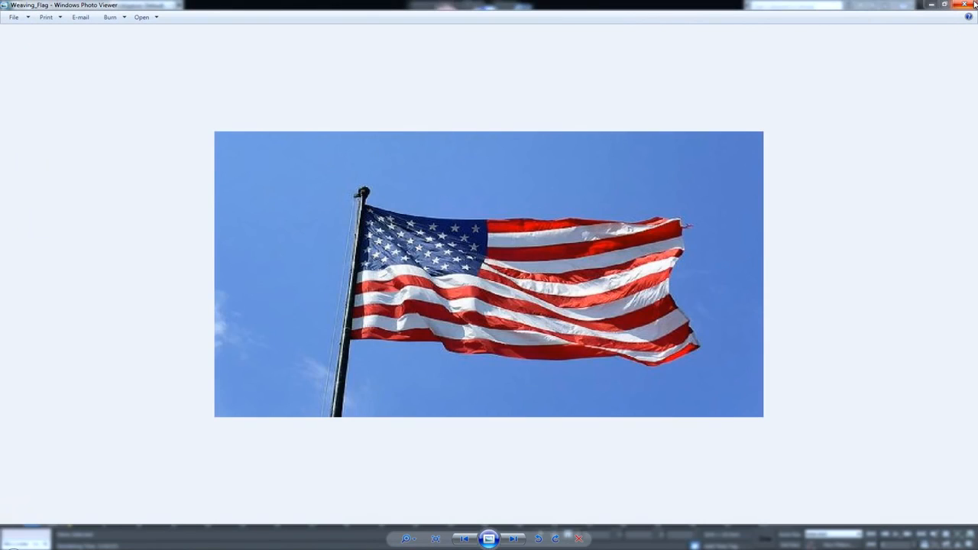
{"action": "left_click", "coordinate": [974, 3]}
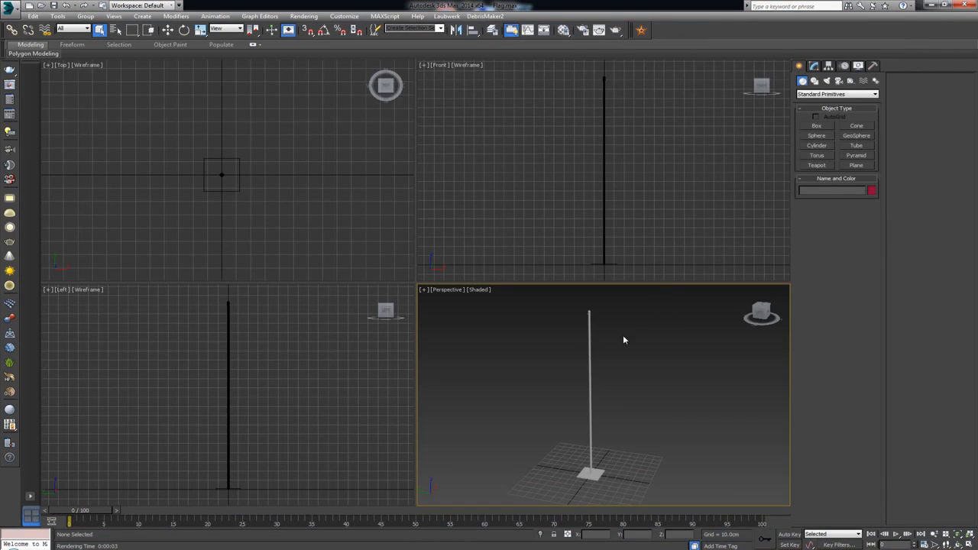
Step: Enlarge the perspective view and examine the flagpole's cylinder up to its upper end
{"action": "key", "text": "alt+w"}
{"action": "scroll", "coordinate": [542, 328], "scroll_direction": "up", "scroll_amount": 2}
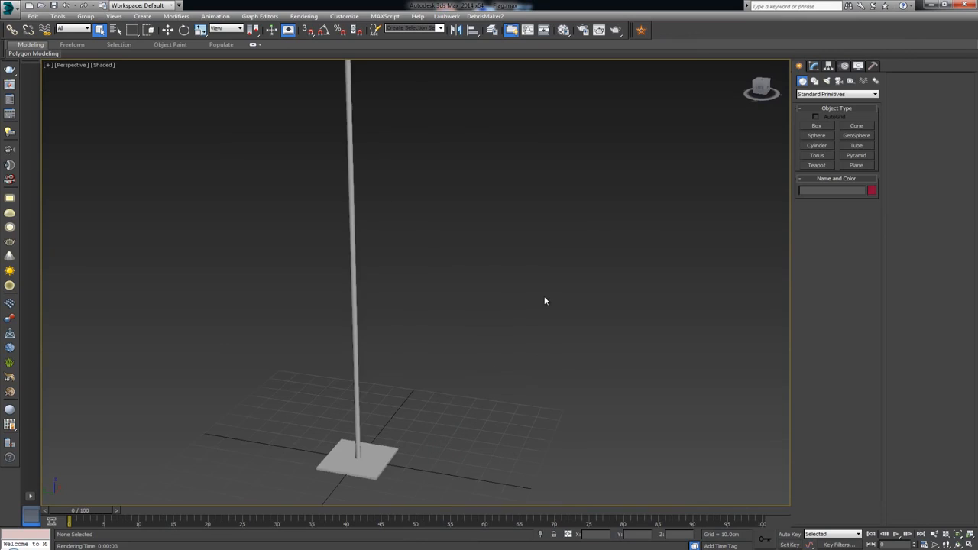
{"action": "middle_click_drag", "start_coordinate": [535, 301], "coordinate": [415, 252], "text": "alt"}
{"action": "left_click", "coordinate": [391, 219]}
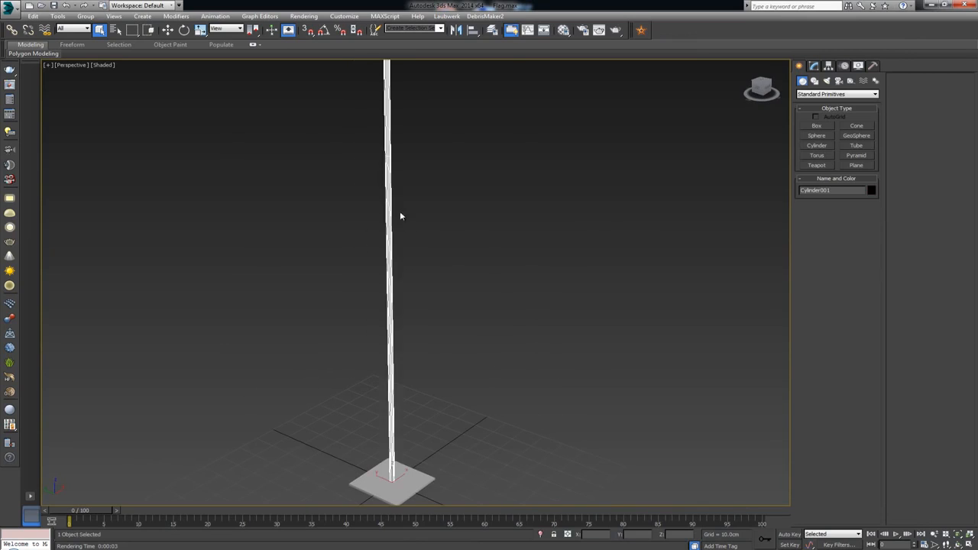
{"action": "middle_click_drag", "start_coordinate": [400, 216], "coordinate": [423, 320], "text": "alt"}
{"action": "middle_click_drag", "start_coordinate": [425, 259], "coordinate": [467, 373]}
{"action": "scroll", "coordinate": [467, 374], "scroll_direction": "up", "scroll_amount": 3}
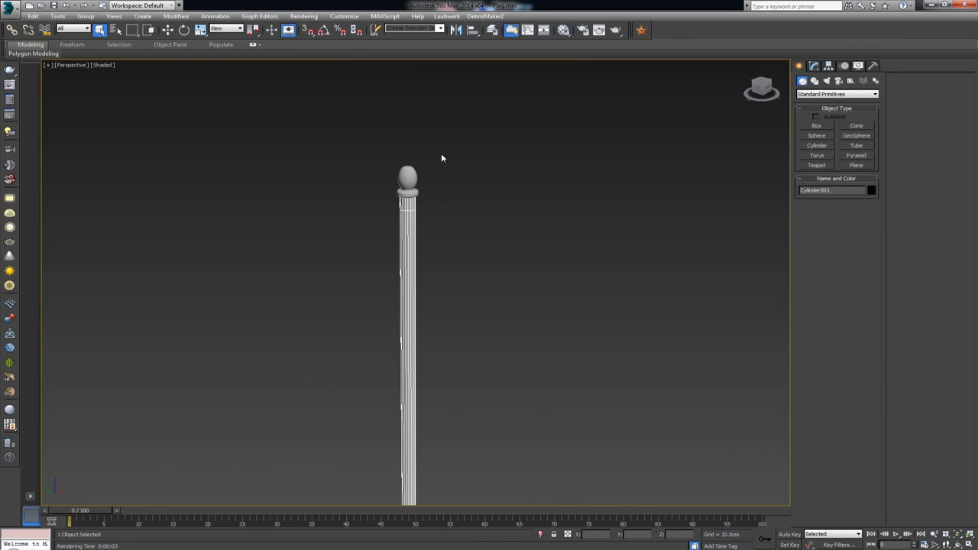
Step: Inspect the finial on top of the pole up close together with its modifier stack
{"action": "left_click", "coordinate": [409, 178]}
{"action": "middle_click_drag", "start_coordinate": [396, 182], "coordinate": [443, 237]}
{"action": "scroll", "coordinate": [443, 237], "scroll_direction": "up", "scroll_amount": 3}
{"action": "scroll", "coordinate": [463, 271], "scroll_direction": "up", "scroll_amount": 3}
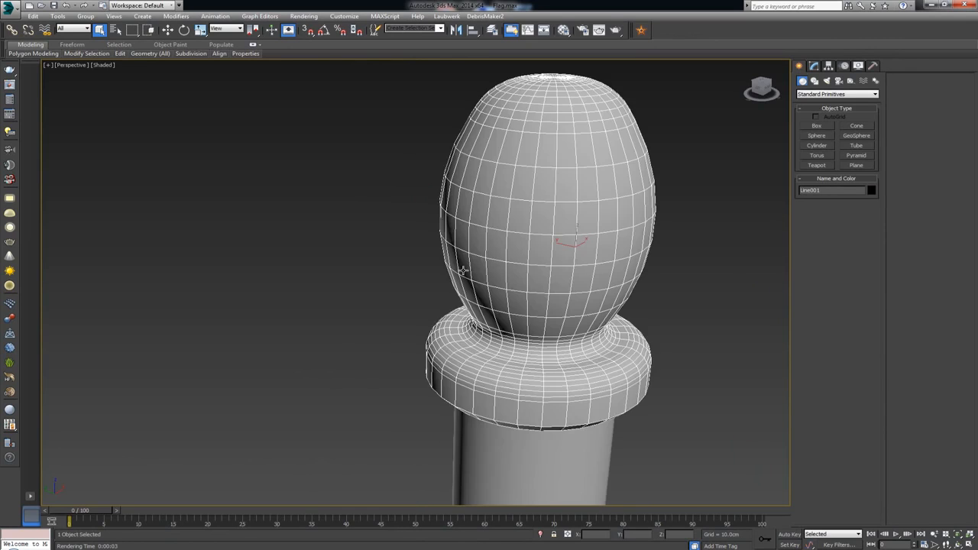
{"action": "scroll", "coordinate": [463, 270], "scroll_direction": "down", "scroll_amount": 5}
{"action": "left_click", "coordinate": [814, 65]}
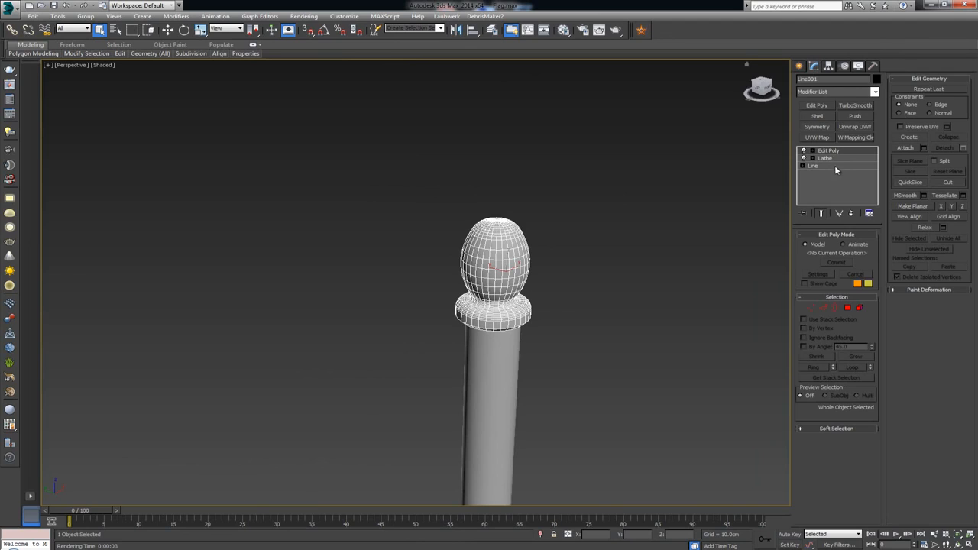
Step: Inspect the base plate beneath the pole and its modifier stack, viewing the whole flagpole
{"action": "middle_click_drag", "start_coordinate": [635, 289], "coordinate": [592, 208]}
{"action": "scroll", "coordinate": [592, 207], "scroll_direction": "down", "scroll_amount": 5}
{"action": "middle_click_drag", "start_coordinate": [601, 300], "coordinate": [557, 74]}
{"action": "scroll", "coordinate": [557, 74], "scroll_direction": "down", "scroll_amount": 2}
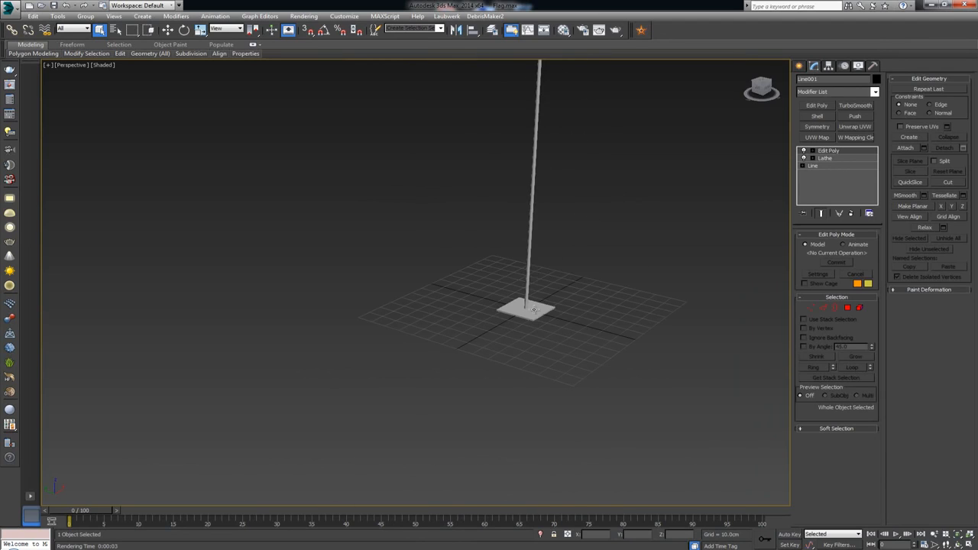
{"action": "left_click", "coordinate": [534, 307]}
{"action": "middle_click_drag", "start_coordinate": [533, 307], "coordinate": [515, 409]}
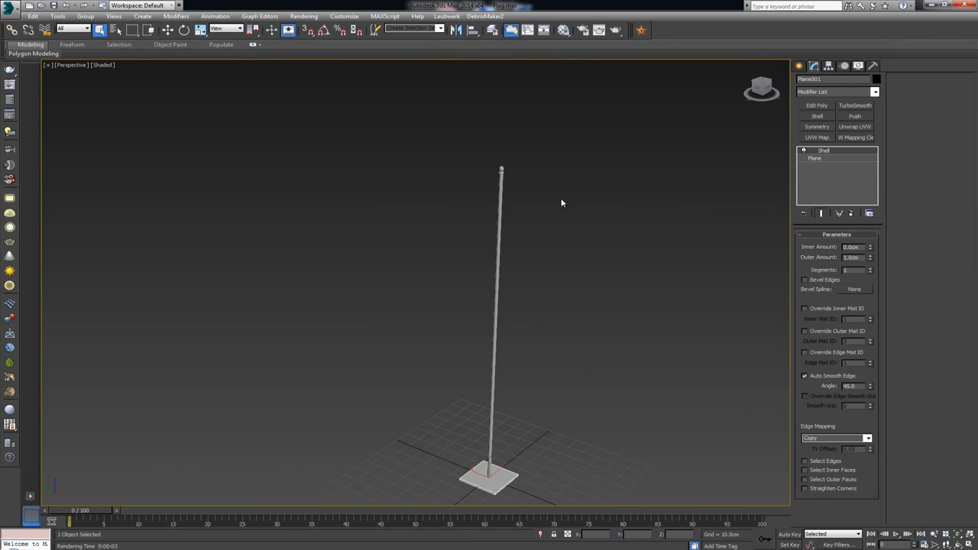
{"action": "middle_click_drag", "start_coordinate": [530, 234], "coordinate": [495, 236]}
Step: In the enlarged front view, draw a plane about 55 cm long and 96 cm wide beside the pole's upper part
{"action": "key", "text": "alt+w"}
{"action": "right_click", "coordinate": [581, 191]}
{"action": "key", "text": "alt+w"}
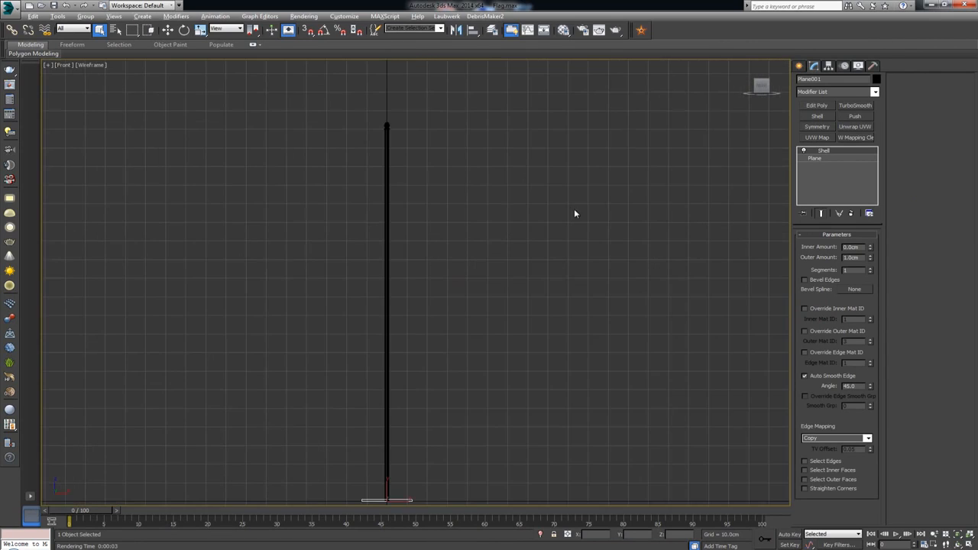
{"action": "left_click", "coordinate": [534, 176]}
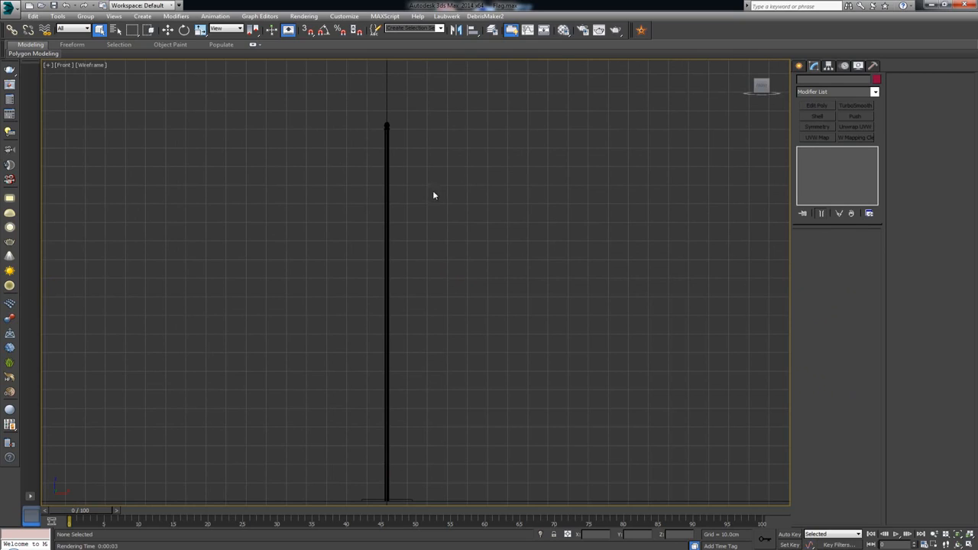
{"action": "left_click", "coordinate": [386, 196]}
{"action": "middle_click_drag", "start_coordinate": [403, 186], "coordinate": [433, 206]}
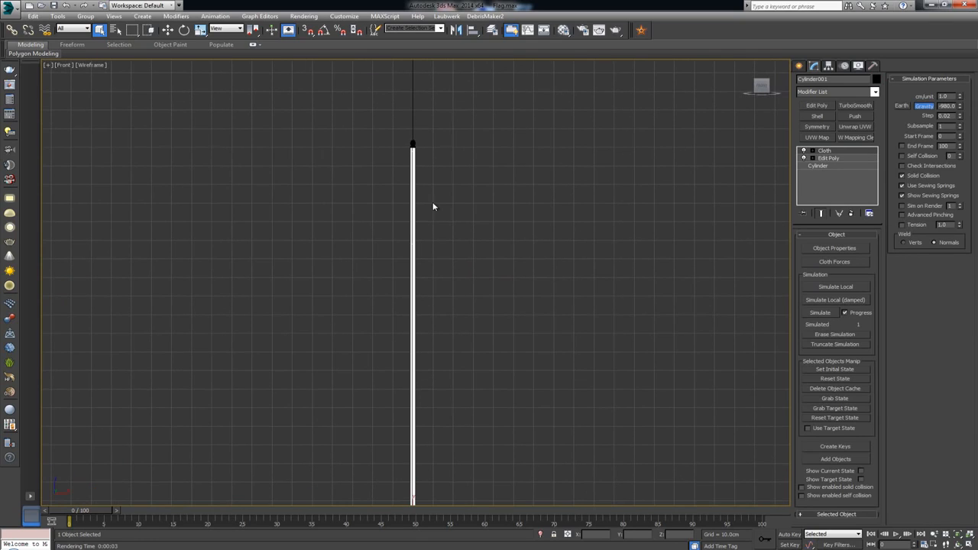
{"action": "left_click", "coordinate": [534, 182]}
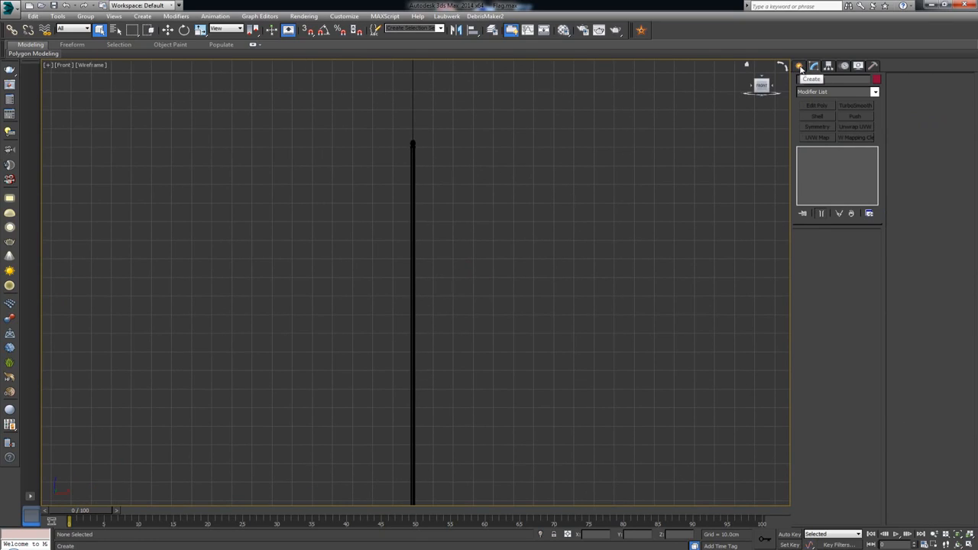
{"action": "left_click", "coordinate": [800, 66]}
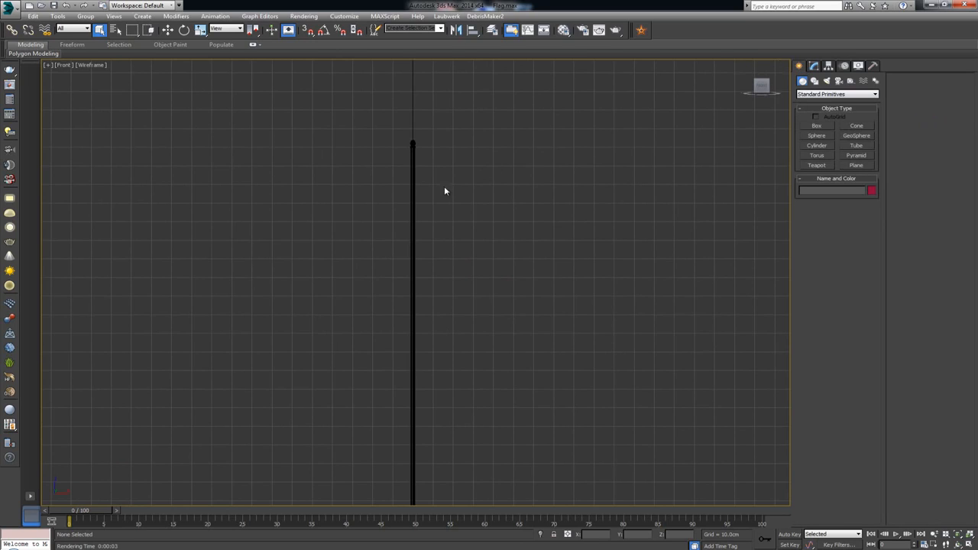
{"action": "middle_click_drag", "start_coordinate": [467, 163], "coordinate": [419, 194]}
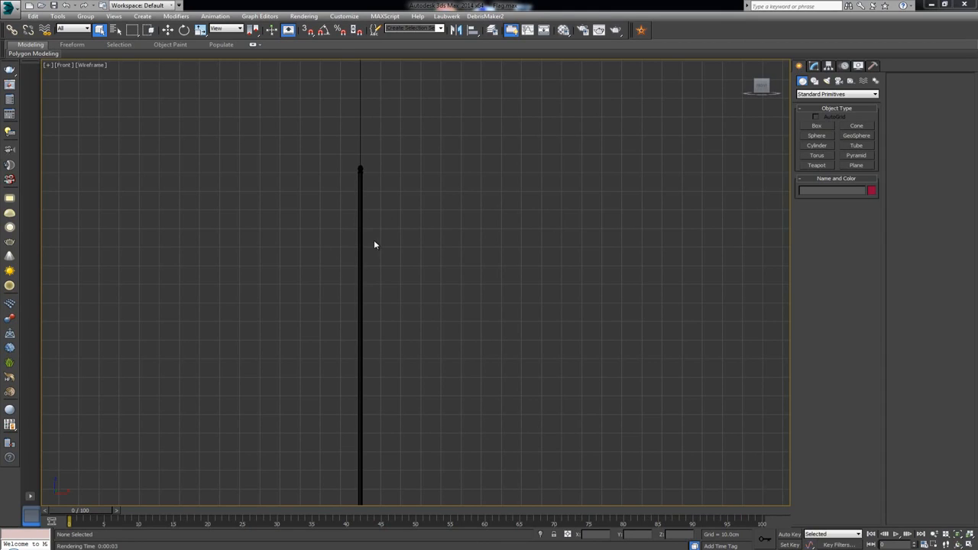
{"action": "scroll", "coordinate": [378, 228], "scroll_direction": "up", "scroll_amount": 2}
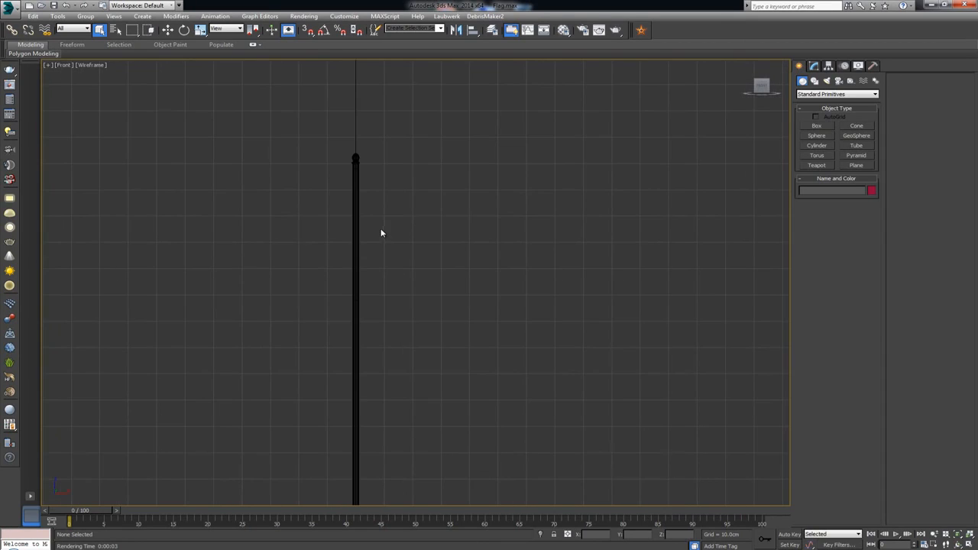
{"action": "left_click", "coordinate": [855, 166]}
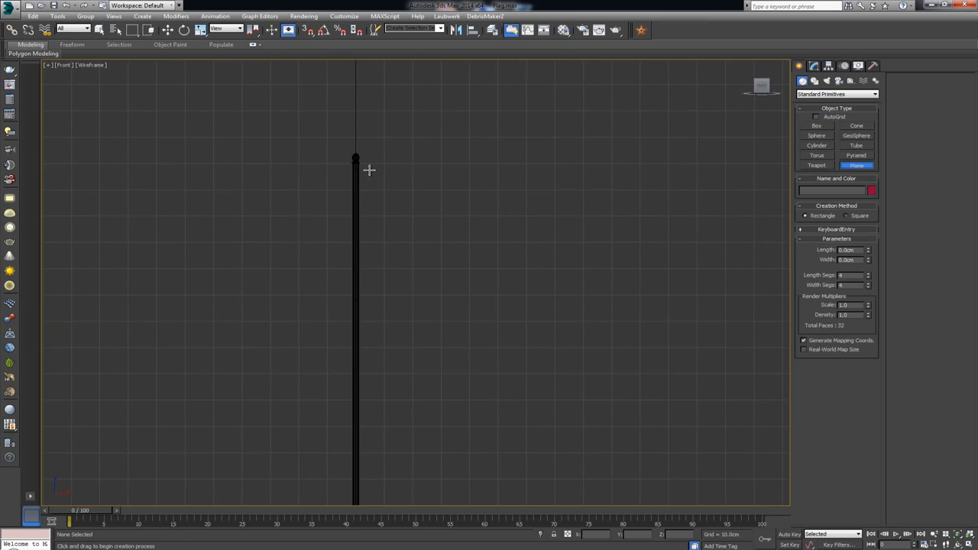
{"action": "left_click_drag", "start_coordinate": [367, 169], "coordinate": [640, 314]}
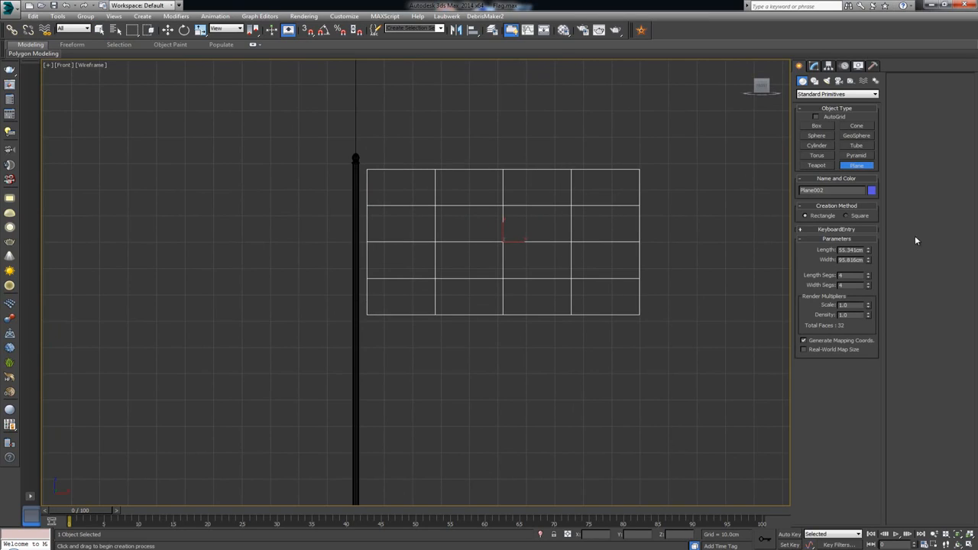
Step: Set the flag plane's length to 50 cm and its width to 100 cm
{"action": "left_click_drag", "start_coordinate": [841, 250], "coordinate": [907, 250]}
{"action": "type", "text": "50"}
{"action": "key", "text": "Tab"}
{"action": "type", "text": "100"}
{"action": "key", "text": "Return"}
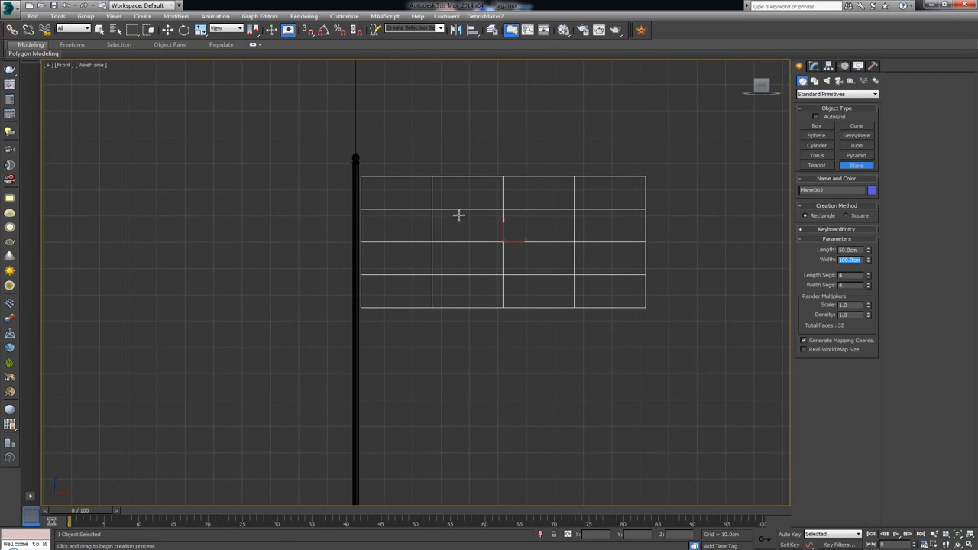
Step: Move the flag plane up about 2.9 cm so it sits just below the finial beside the pole
{"action": "right_click", "coordinate": [568, 224]}
{"action": "key", "text": "w"}
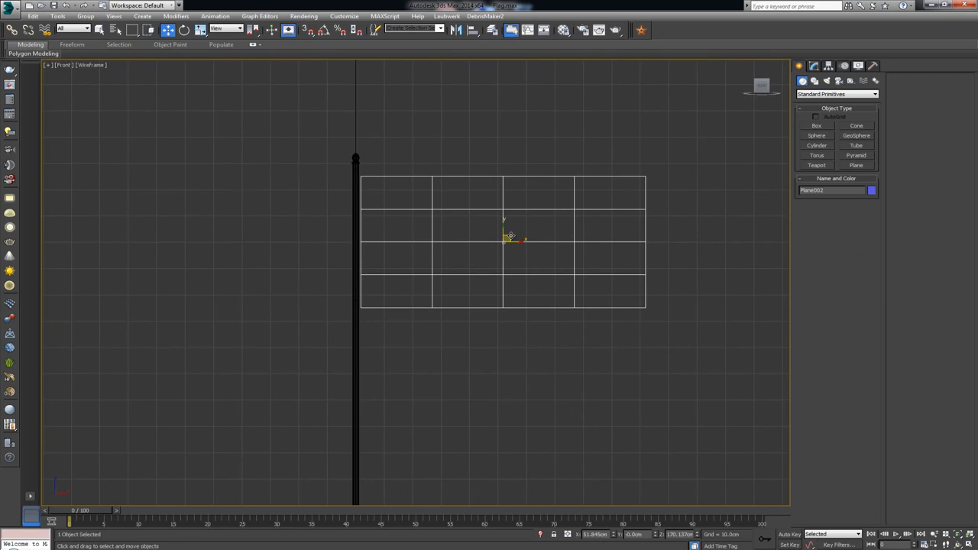
{"action": "left_click_drag", "start_coordinate": [509, 236], "coordinate": [511, 227]}
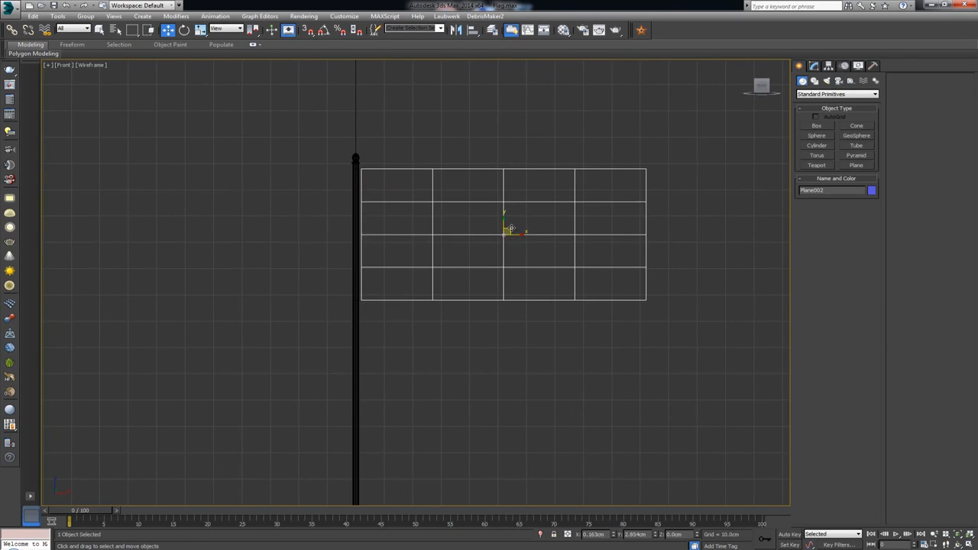
Step: Remove the Cloth modifier from the pole cylinder, keeping its Edit Poly modifier
{"action": "middle_click_drag", "start_coordinate": [446, 221], "coordinate": [472, 252]}
{"action": "scroll", "coordinate": [472, 251], "scroll_direction": "up", "scroll_amount": 3}
{"action": "scroll", "coordinate": [472, 255], "scroll_direction": "up", "scroll_amount": 2}
{"action": "middle_click_drag", "start_coordinate": [236, 144], "coordinate": [367, 227]}
{"action": "scroll", "coordinate": [367, 227], "scroll_direction": "up", "scroll_amount": 2}
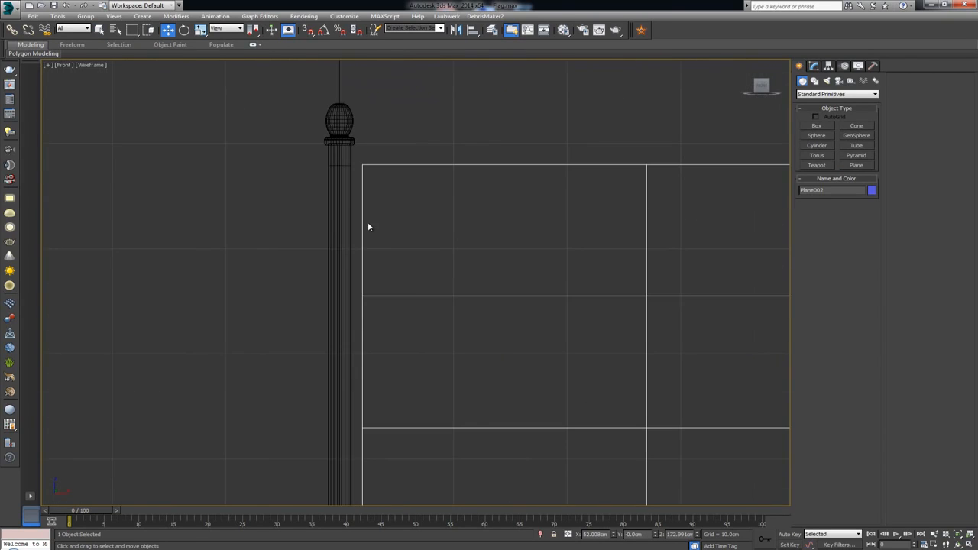
{"action": "left_click_drag", "start_coordinate": [341, 223], "coordinate": [345, 230]}
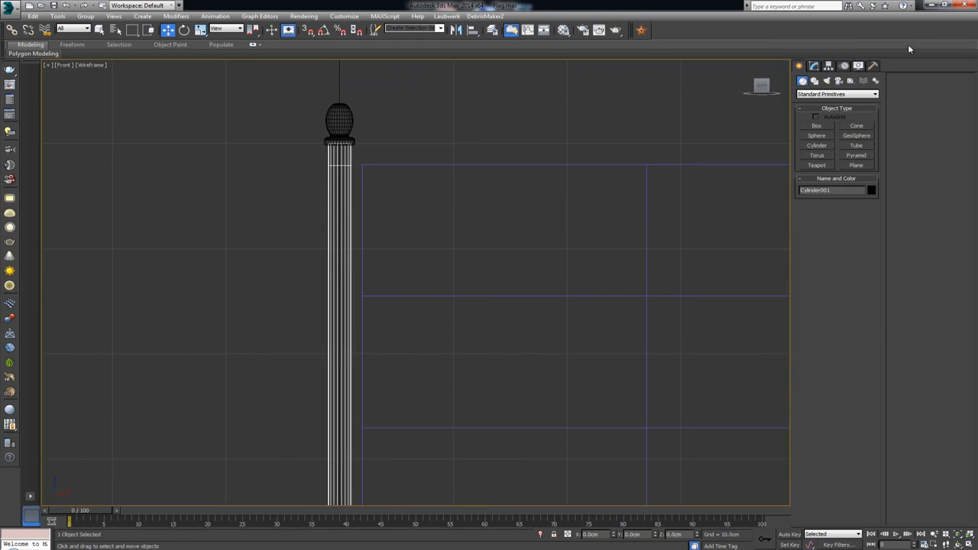
{"action": "left_click", "coordinate": [813, 66]}
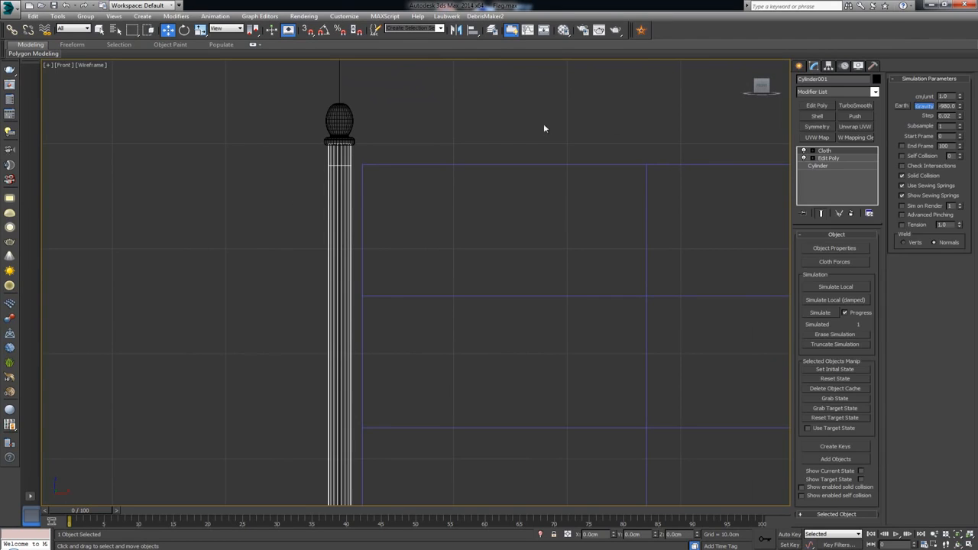
{"action": "left_click", "coordinate": [833, 158]}
{"action": "left_click", "coordinate": [834, 150]}
{"action": "left_click", "coordinate": [852, 215]}
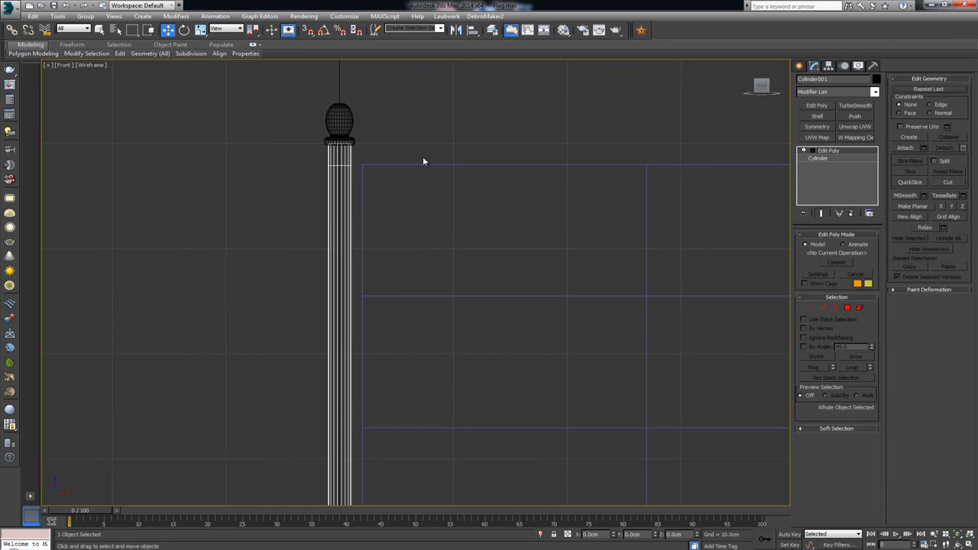
Step: Remove the two horizontal edge loops on the pole near the flag plane's upper and lower edges
{"action": "key", "text": "2"}
{"action": "left_click", "coordinate": [339, 166]}
{"action": "double_click", "coordinate": [339, 166]}
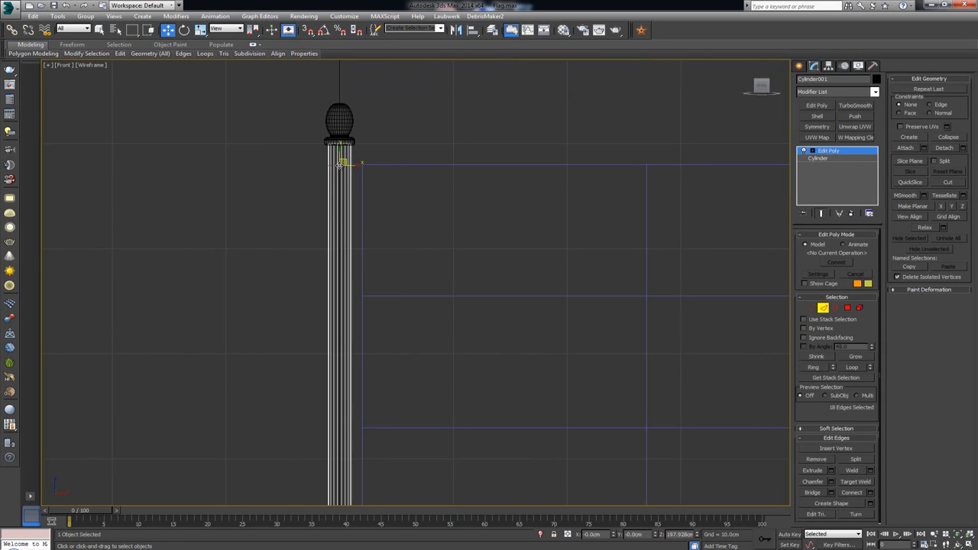
{"action": "middle_click_drag", "start_coordinate": [353, 252], "coordinate": [361, 76]}
{"action": "scroll", "coordinate": [361, 77], "scroll_direction": "down", "scroll_amount": 1}
{"action": "scroll", "coordinate": [405, 279], "scroll_direction": "up", "scroll_amount": 2}
{"action": "middle_click_drag", "start_coordinate": [413, 340], "coordinate": [380, 241]}
{"action": "middle_click_drag", "start_coordinate": [330, 351], "coordinate": [369, 319]}
{"action": "scroll", "coordinate": [364, 324], "scroll_direction": "up", "scroll_amount": 2}
{"action": "double_click", "coordinate": [352, 313], "text": "ctrl"}
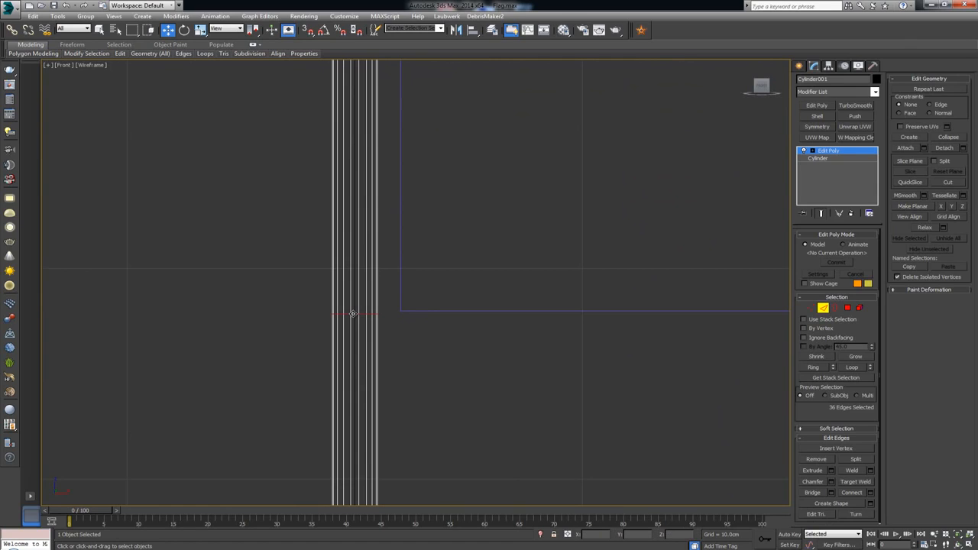
{"action": "key", "text": "alt"}
{"action": "scroll", "coordinate": [421, 227], "scroll_direction": "down", "scroll_amount": 8}
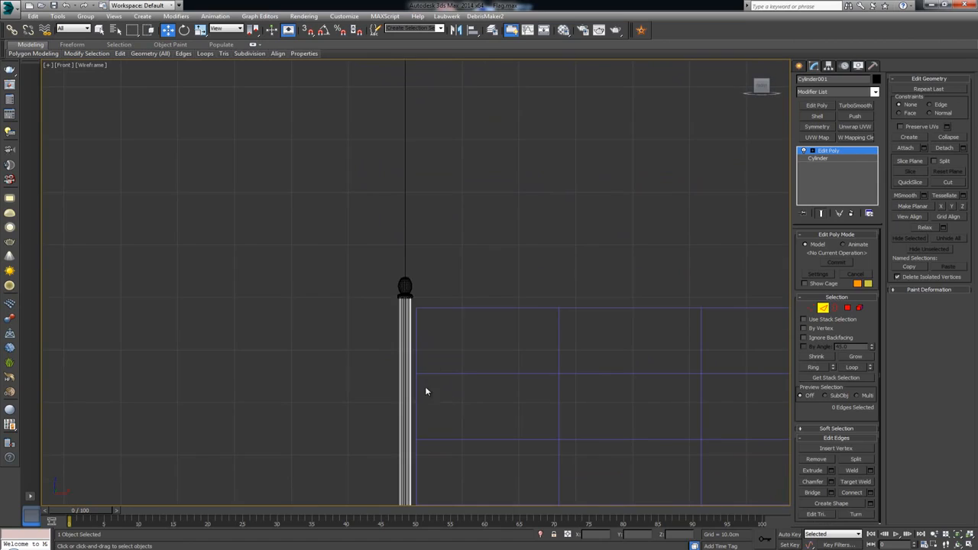
Step: Insert an edge loop around the pole level with the flag plane's upper edge using Swift Loop
{"action": "scroll", "coordinate": [426, 392], "scroll_direction": "up", "scroll_amount": 3}
{"action": "middle_click_drag", "start_coordinate": [425, 391], "coordinate": [428, 328]}
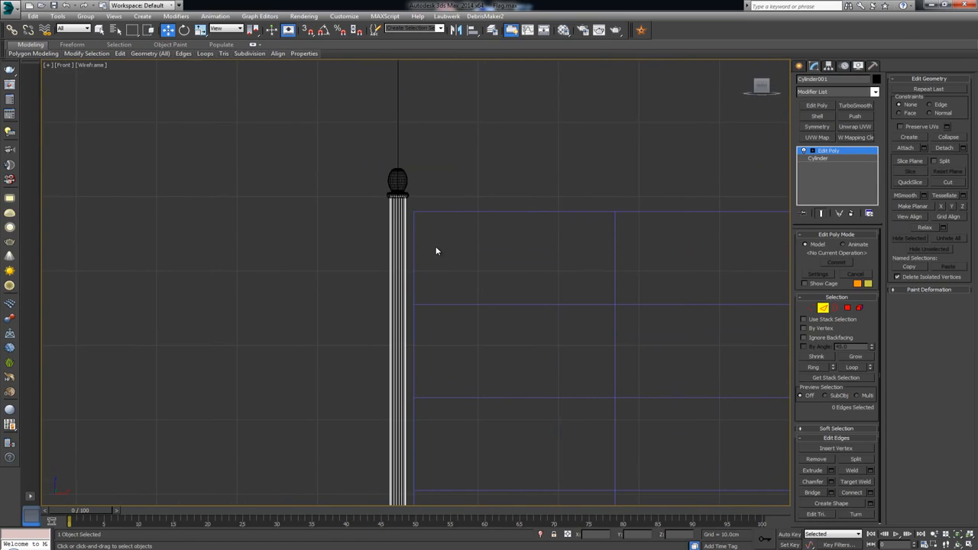
{"action": "scroll", "coordinate": [437, 252], "scroll_direction": "up", "scroll_amount": 5}
{"action": "middle_click_drag", "start_coordinate": [442, 264], "coordinate": [436, 244]}
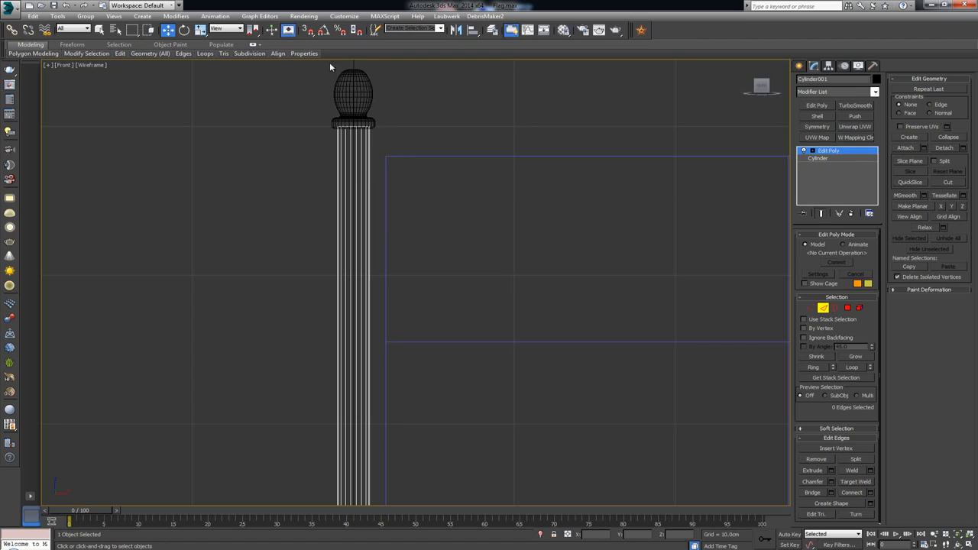
{"action": "left_click", "coordinate": [254, 45]}
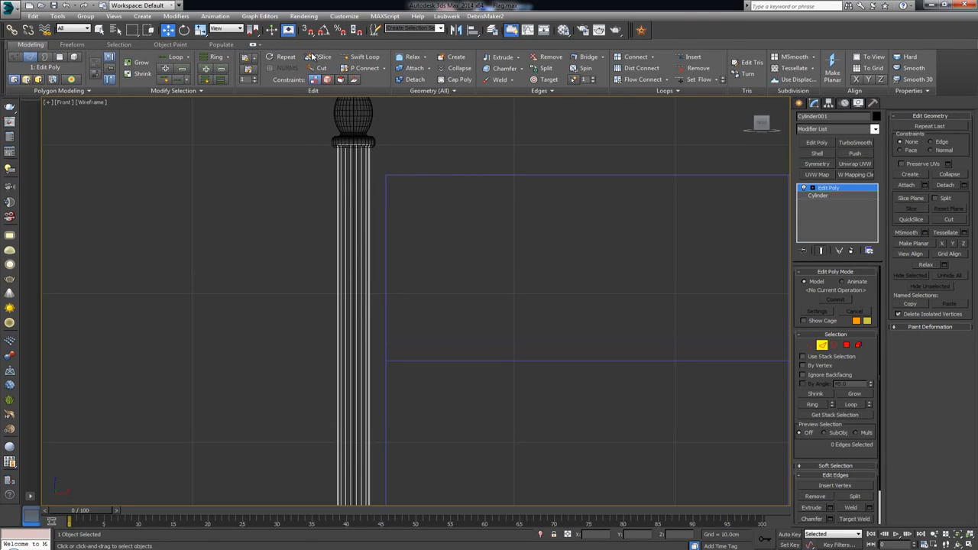
{"action": "left_click", "coordinate": [356, 59]}
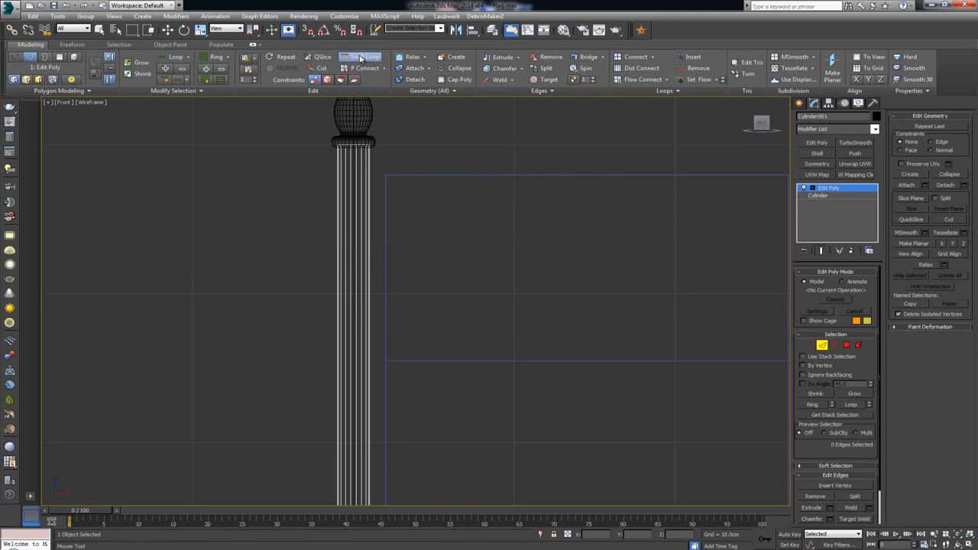
{"action": "left_click", "coordinate": [367, 174]}
Step: Add a second Swift Loop edge loop around the pole level with the flag plane's lower edge
{"action": "middle_click_drag", "start_coordinate": [354, 362], "coordinate": [354, 213]}
{"action": "middle_click_drag", "start_coordinate": [367, 385], "coordinate": [366, 181]}
{"action": "scroll", "coordinate": [375, 360], "scroll_direction": "down", "scroll_amount": 2}
{"action": "middle_click_drag", "start_coordinate": [382, 392], "coordinate": [414, 103]}
{"action": "scroll", "coordinate": [414, 104], "scroll_direction": "up", "scroll_amount": 1}
{"action": "scroll", "coordinate": [393, 312], "scroll_direction": "up", "scroll_amount": 1}
{"action": "middle_click_drag", "start_coordinate": [397, 177], "coordinate": [389, 279]}
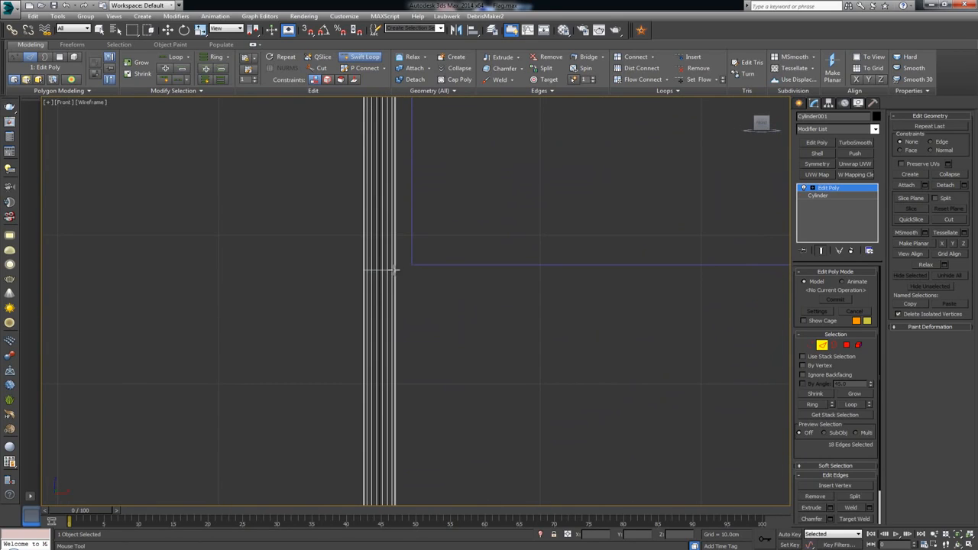
{"action": "left_click", "coordinate": [394, 266]}
{"action": "right_click", "coordinate": [410, 291]}
{"action": "middle_click_drag", "start_coordinate": [455, 191], "coordinate": [454, 383]}
{"action": "scroll", "coordinate": [451, 382], "scroll_direction": "down", "scroll_amount": 2}
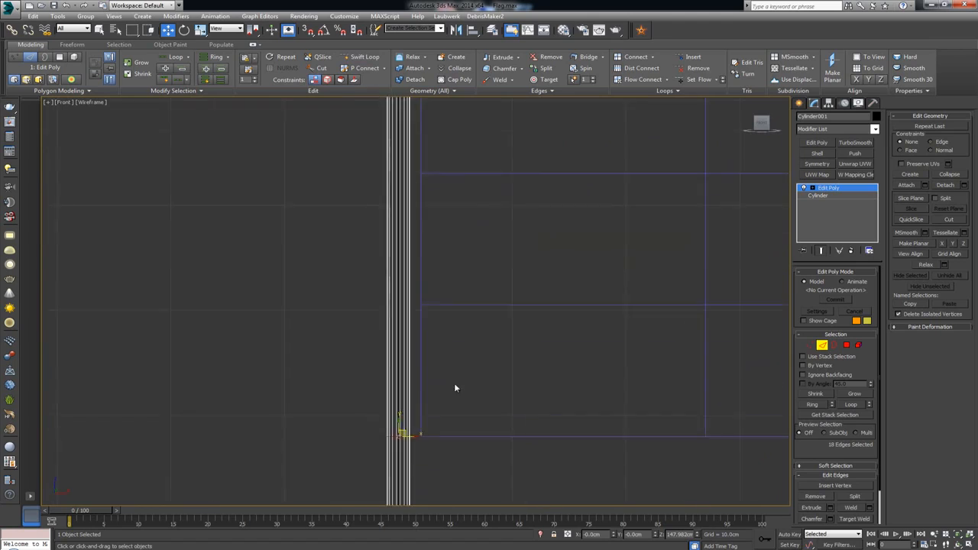
Step: Select all pole polygons between the two edge loops that match the flag plane's upper and lower edges
{"action": "left_click", "coordinate": [253, 46]}
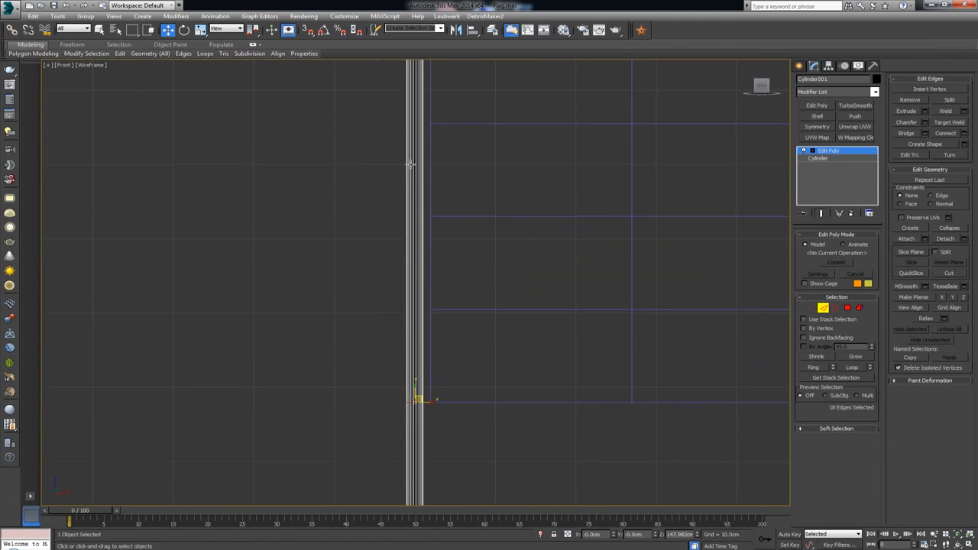
{"action": "middle_click_drag", "start_coordinate": [409, 162], "coordinate": [389, 298]}
{"action": "scroll", "coordinate": [389, 299], "scroll_direction": "down", "scroll_amount": 1}
{"action": "left_click", "coordinate": [847, 307]}
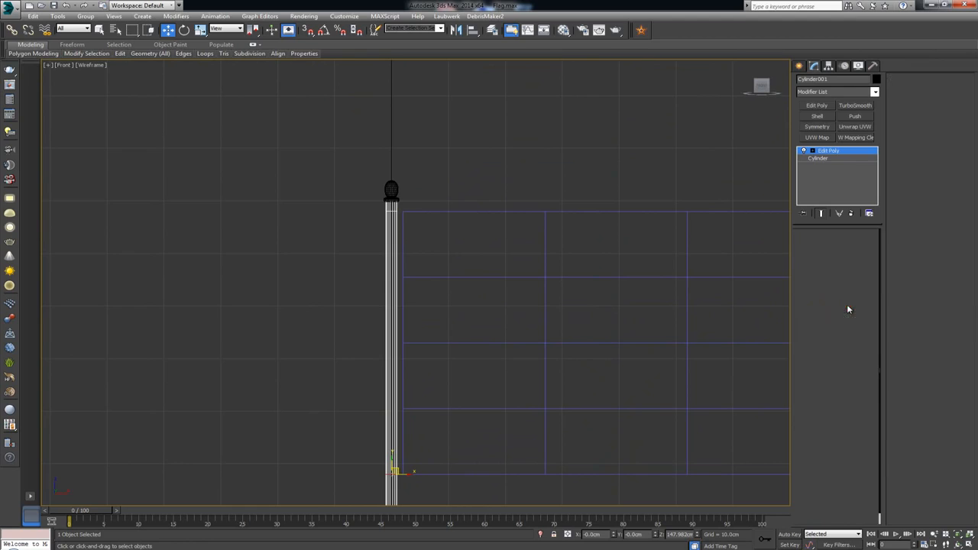
{"action": "left_click_drag", "start_coordinate": [454, 258], "coordinate": [341, 259]}
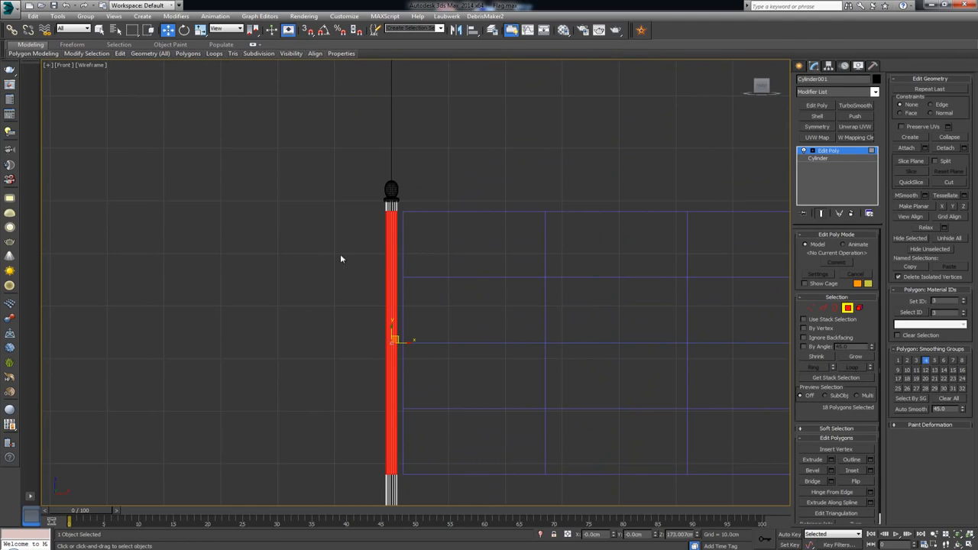
Step: Detach the selected pole polygons as a clone named Base_Flag and leave polygon editing on the pole
{"action": "key", "text": "alt+w"}
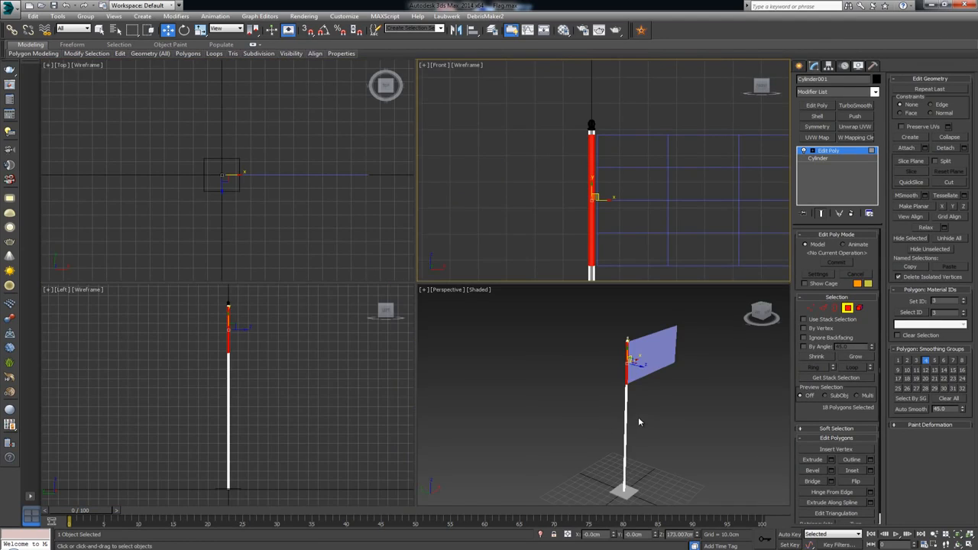
{"action": "right_click", "coordinate": [639, 416]}
{"action": "key", "text": "alt+w"}
{"action": "key", "text": "z"}
{"action": "middle_click_drag", "start_coordinate": [515, 259], "coordinate": [441, 224], "text": "alt"}
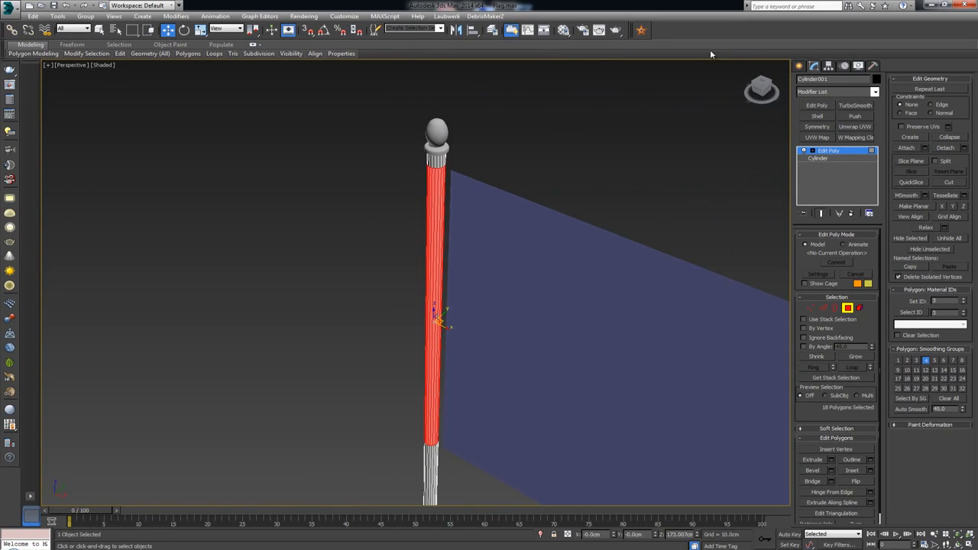
{"action": "left_click", "coordinate": [964, 151]}
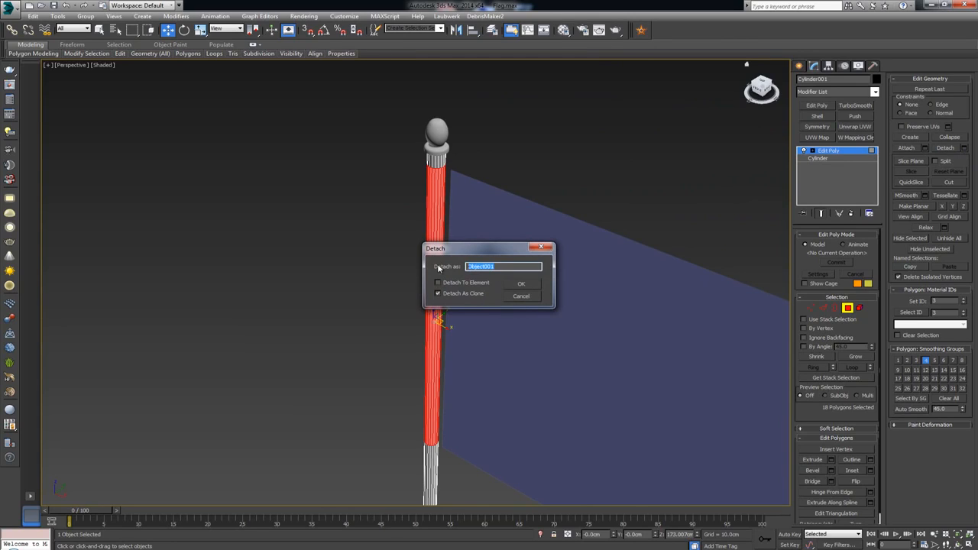
{"action": "type", "text": "Base_Flag"}
{"action": "key", "text": "Return"}
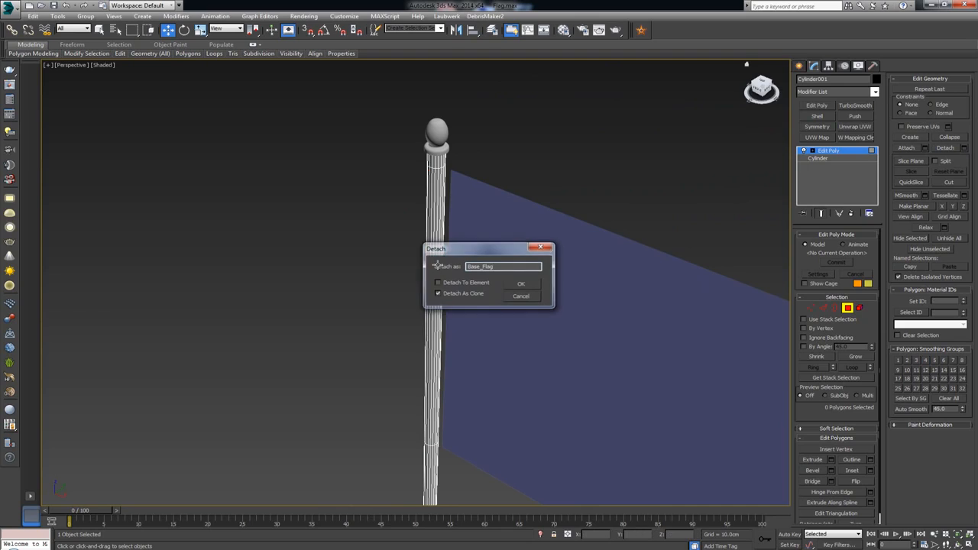
{"action": "left_click", "coordinate": [852, 304]}
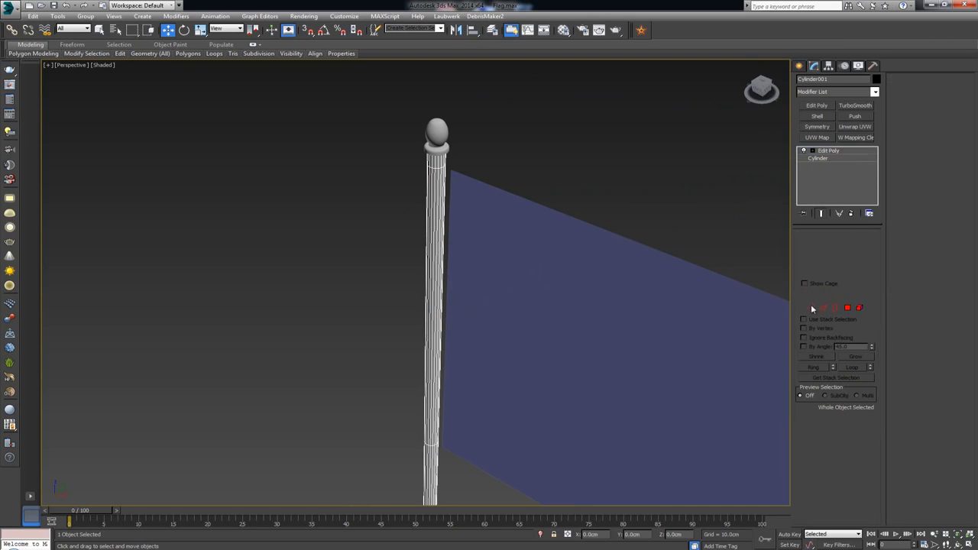
Step: Add a Shell modifier to the Base_Flag sleeve and set its outer amount to 0.2 cm
{"action": "left_click", "coordinate": [440, 206]}
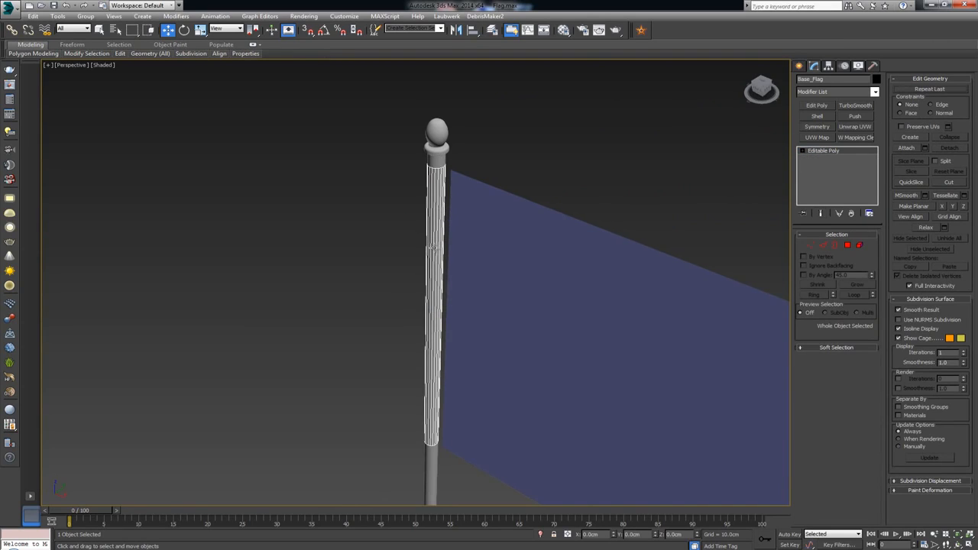
{"action": "middle_click_drag", "start_coordinate": [428, 318], "coordinate": [466, 288], "text": "alt"}
{"action": "middle_click_drag", "start_coordinate": [435, 172], "coordinate": [395, 189], "text": "alt"}
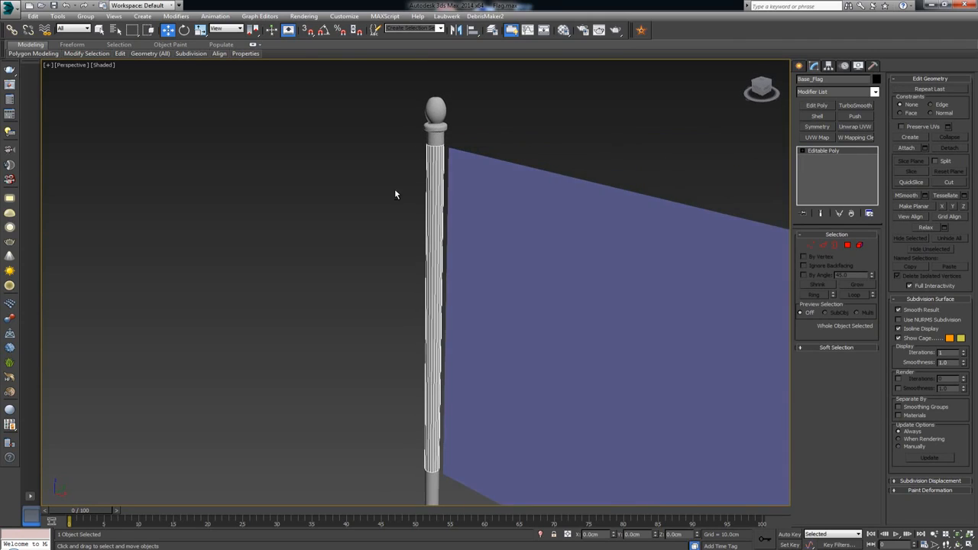
{"action": "left_click", "coordinate": [823, 117]}
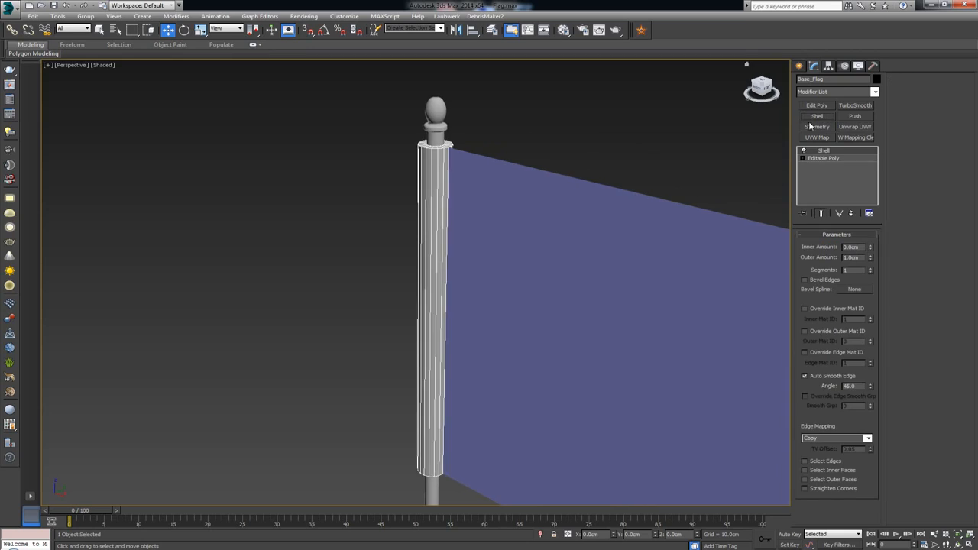
{"action": "middle_click_drag", "start_coordinate": [543, 145], "coordinate": [549, 246]}
{"action": "scroll", "coordinate": [549, 246], "scroll_direction": "up", "scroll_amount": 4}
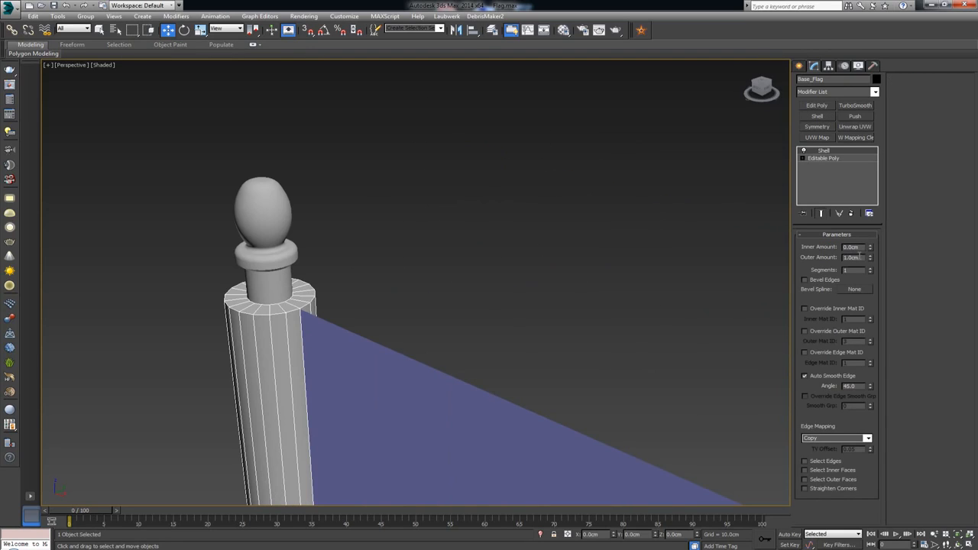
{"action": "left_click_drag", "start_coordinate": [860, 257], "coordinate": [819, 262]}
{"action": "type", "text": "0.1"}
{"action": "key", "text": "Return"}
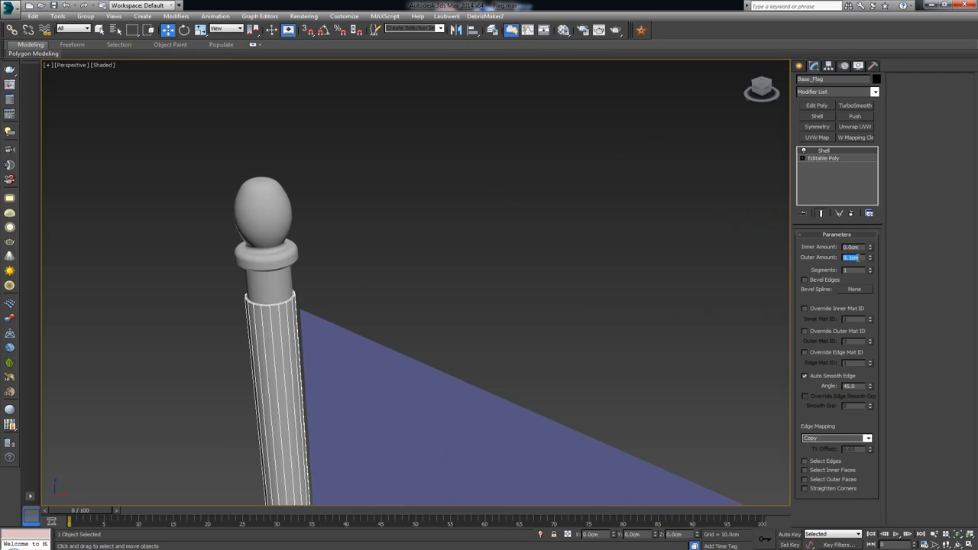
{"action": "type", "text": "0.2"}
{"action": "key", "text": "Return"}
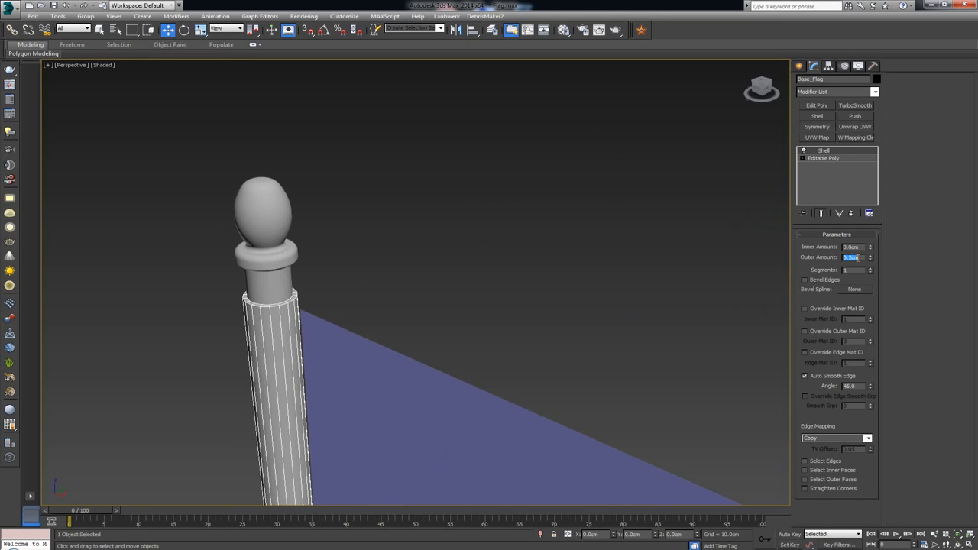
{"action": "middle_click", "coordinate": [410, 328]}
{"action": "key", "text": "z"}
{"action": "middle_click_drag", "start_coordinate": [438, 223], "coordinate": [441, 249], "text": "alt"}
{"action": "middle_click_drag", "start_coordinate": [417, 167], "coordinate": [448, 233]}
{"action": "scroll", "coordinate": [448, 233], "scroll_direction": "up", "scroll_amount": 5}
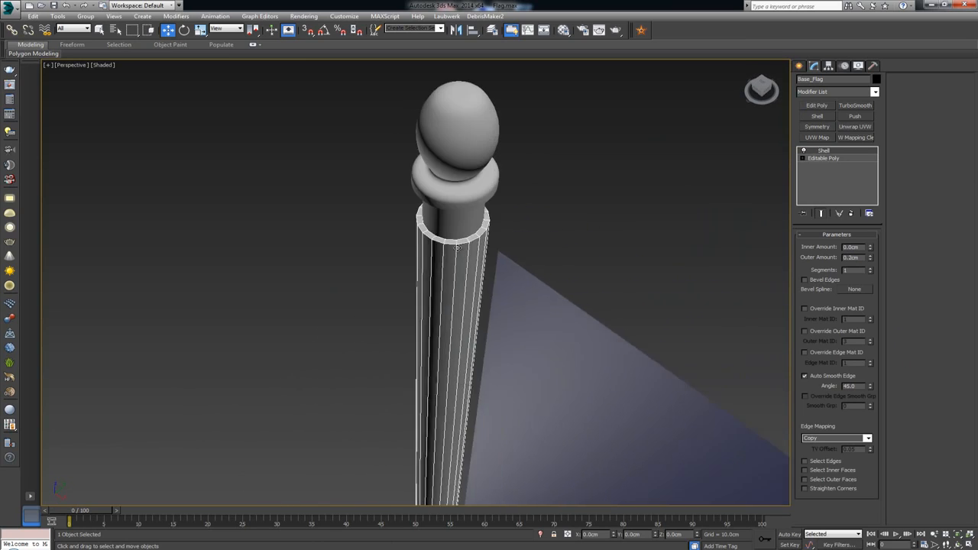
{"action": "scroll", "coordinate": [457, 247], "scroll_direction": "down", "scroll_amount": 4}
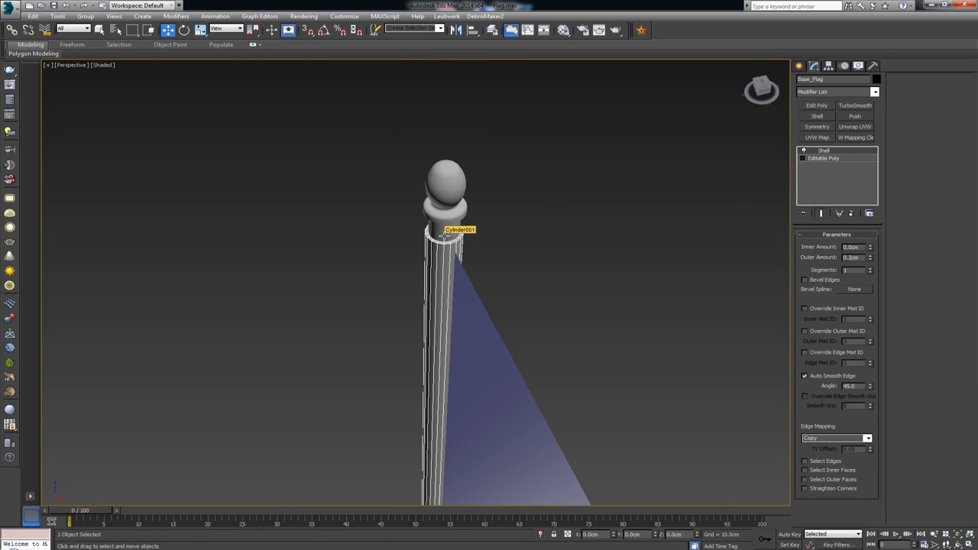
{"action": "key", "text": "alt+q"}
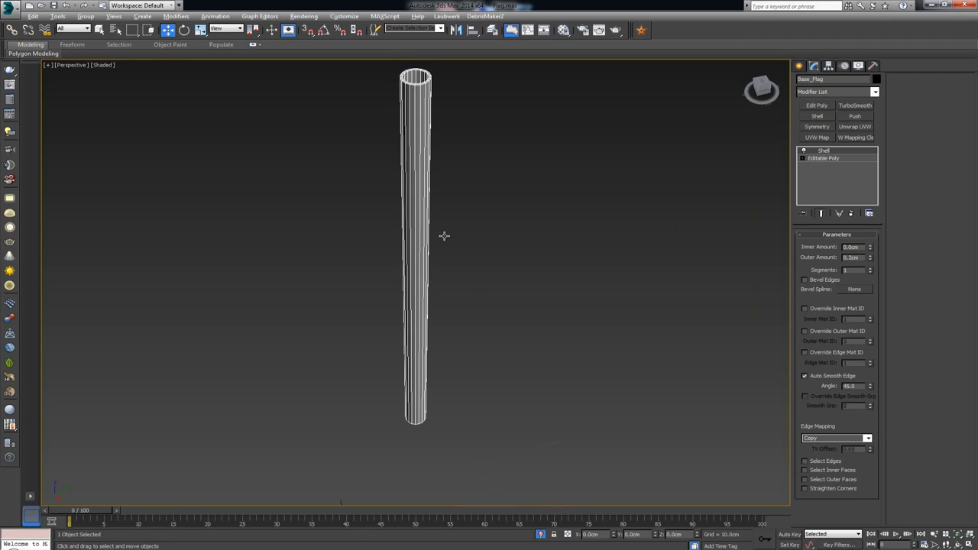
{"action": "right_click", "coordinate": [570, 166]}
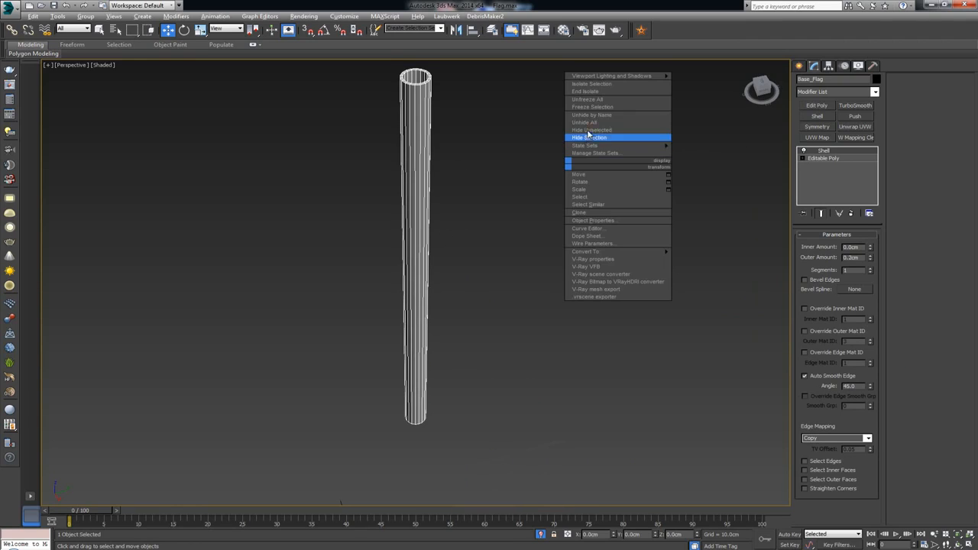
{"action": "left_click", "coordinate": [600, 92]}
Step: Isolate Base_Flag together with the flag plane, then reselect only Base_Flag
{"action": "scroll", "coordinate": [463, 333], "scroll_direction": "up", "scroll_amount": 4}
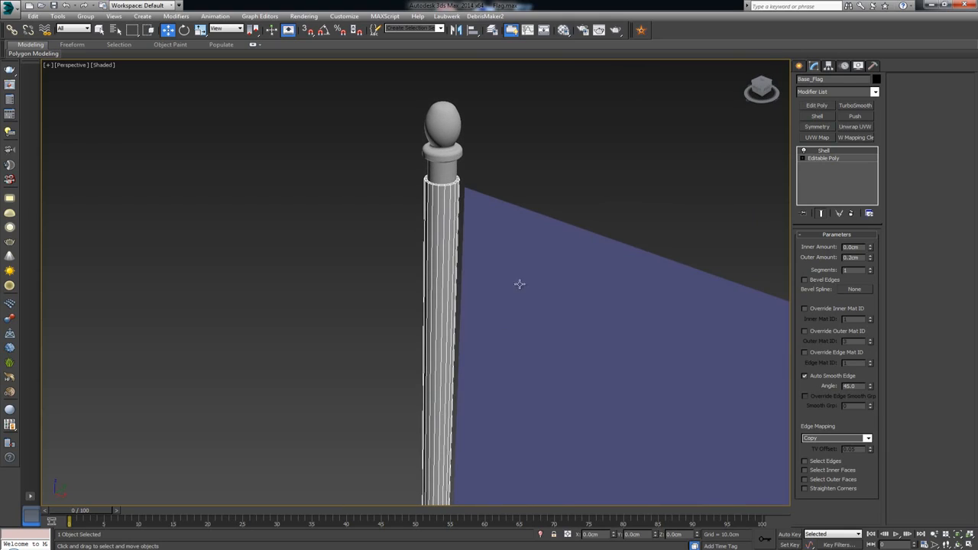
{"action": "left_click", "coordinate": [519, 284], "text": "ctrl"}
{"action": "key", "text": "z"}
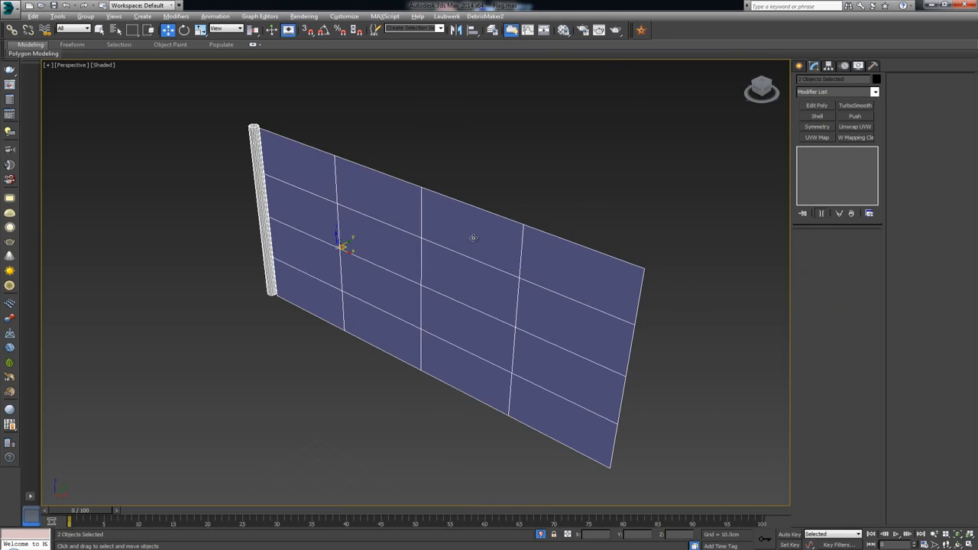
{"action": "middle_click_drag", "start_coordinate": [314, 218], "coordinate": [306, 220], "text": "alt"}
{"action": "left_click", "coordinate": [264, 140]}
{"action": "key", "text": "z"}
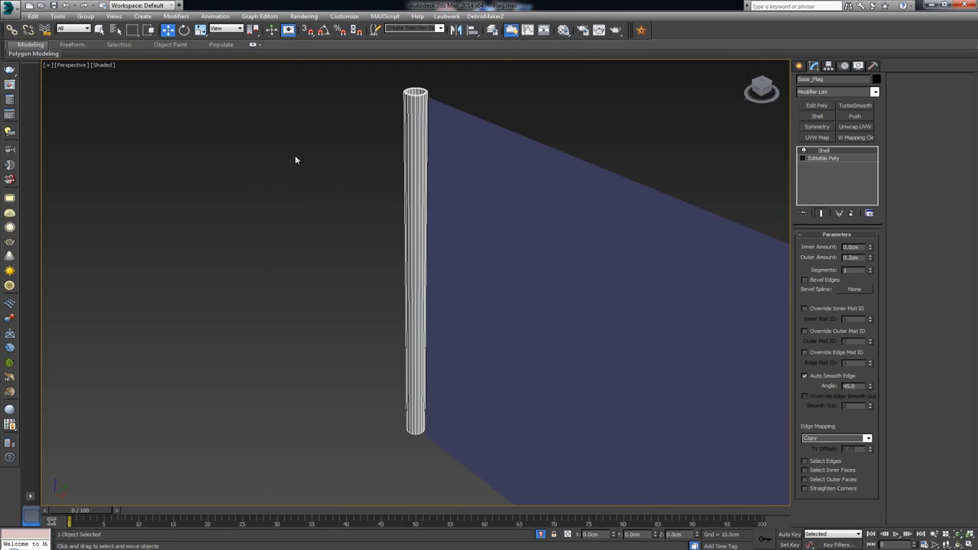
Step: Add an Edit Poly modifier to Base_Flag and select the long outer side polygon facing the flag plane
{"action": "middle_click_drag", "start_coordinate": [392, 149], "coordinate": [408, 343]}
{"action": "scroll", "coordinate": [408, 343], "scroll_direction": "up", "scroll_amount": 6}
{"action": "middle_click_drag", "start_coordinate": [499, 279], "coordinate": [478, 281], "text": "alt"}
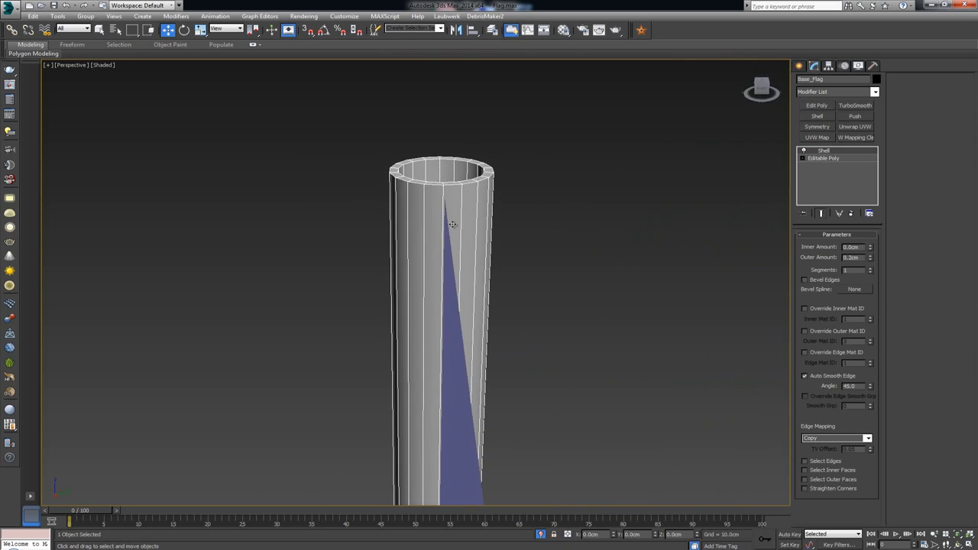
{"action": "middle_click_drag", "start_coordinate": [452, 199], "coordinate": [491, 226], "text": "alt"}
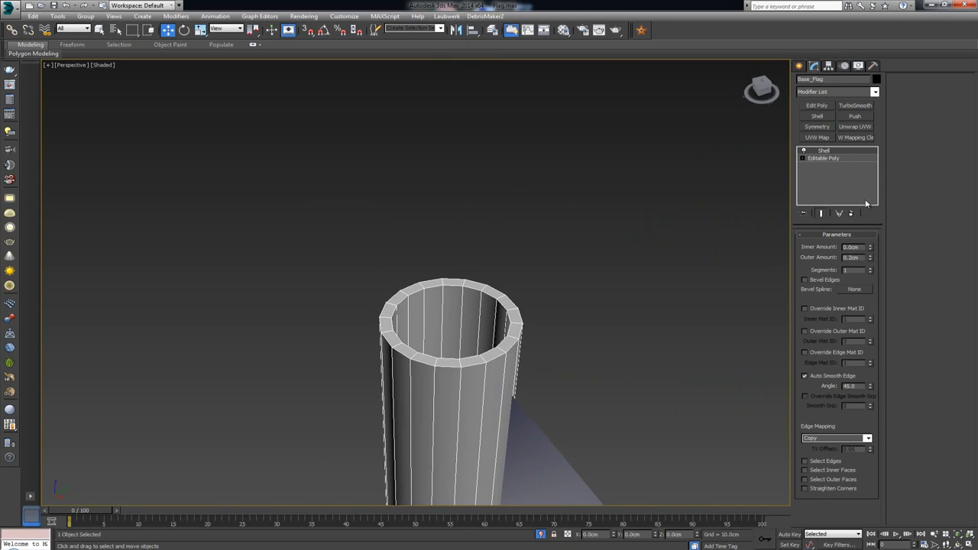
{"action": "left_click", "coordinate": [817, 105]}
{"action": "middle_click_drag", "start_coordinate": [624, 295], "coordinate": [543, 299]}
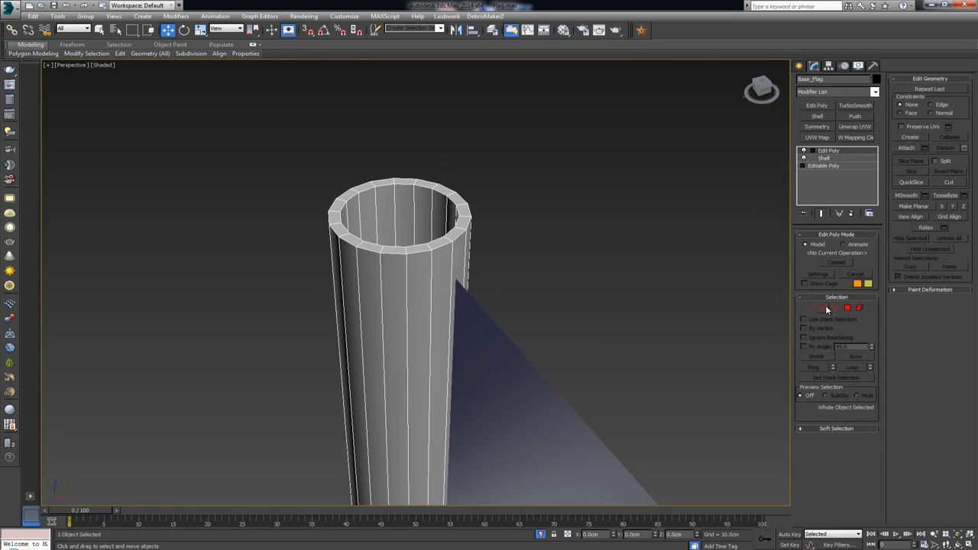
{"action": "left_click", "coordinate": [848, 307]}
{"action": "left_click", "coordinate": [449, 275]}
{"action": "middle_click_drag", "start_coordinate": [479, 317], "coordinate": [451, 314], "text": "alt"}
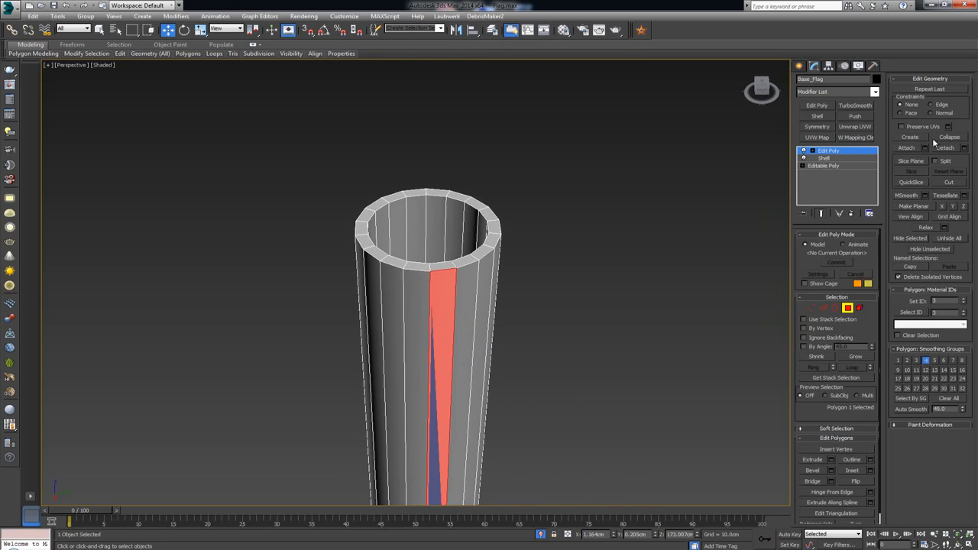
Step: Extrude the selected side polygon of Base_Flag by 0.2 cm towards the flag plane
{"action": "left_click", "coordinate": [832, 458]}
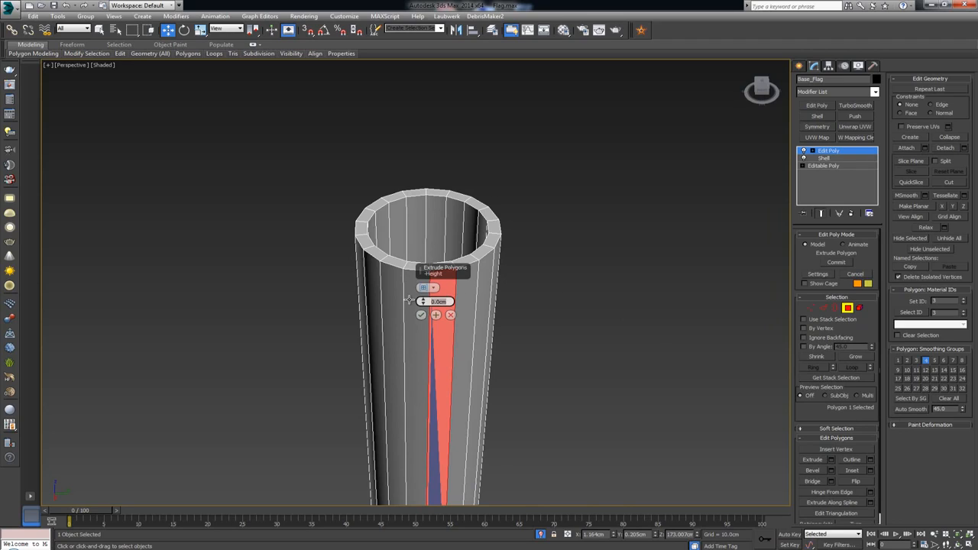
{"action": "type", "text": "0.1"}
{"action": "key", "text": "Return"}
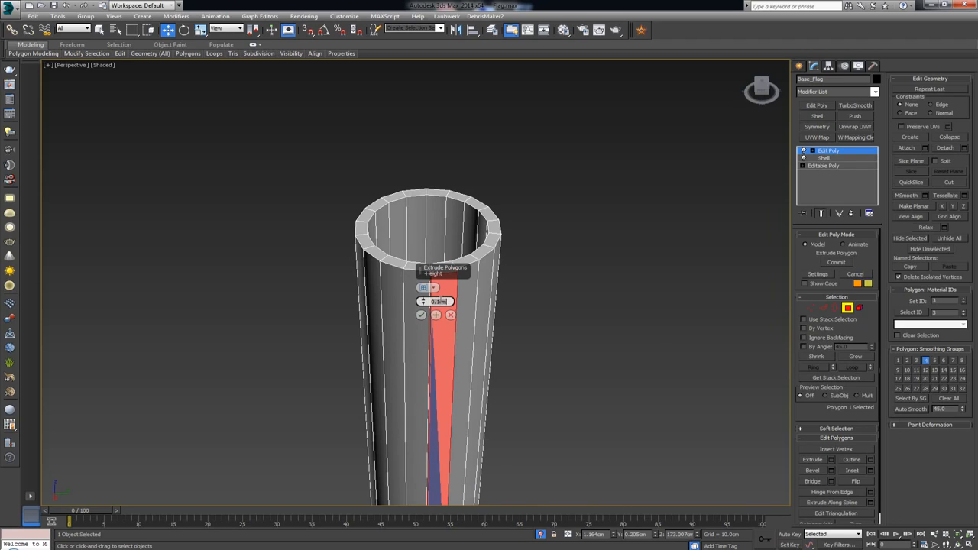
{"action": "type", "text": "0.2"}
{"action": "key", "text": "Return"}
{"action": "mouse_move", "coordinate": [517, 241]}
{"action": "middle_mouse_down", "text": "alt"}
{"action": "mouse_move", "coordinate": [568, 236]}
{"action": "mouse_move", "coordinate": [527, 249]}
{"action": "middle_mouse_up", "text": "alt"}
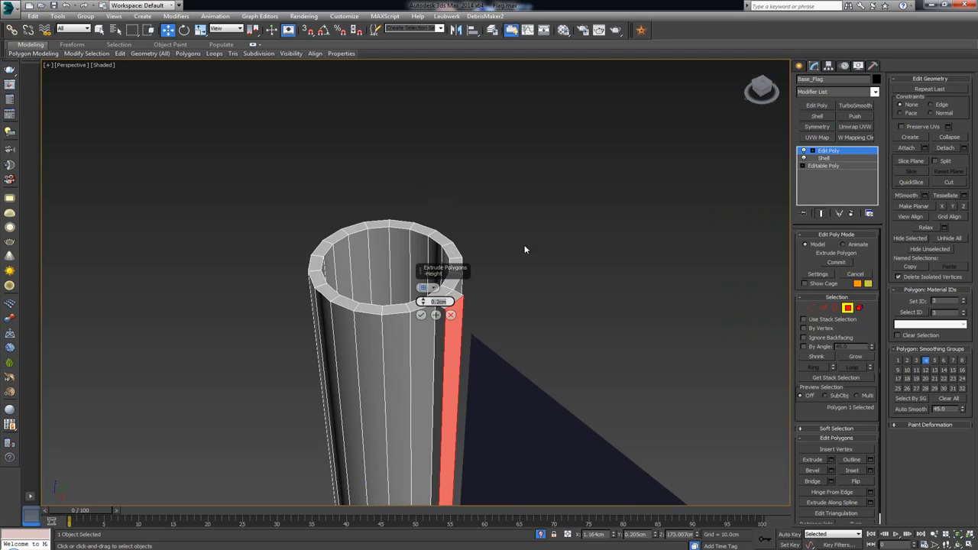
{"action": "left_click", "coordinate": [421, 315]}
Step: Rotate the whole Base_Flag object about -10.37 degrees around Z to centre its extruded strip on the flag plane
{"action": "middle_click_drag", "start_coordinate": [472, 305], "coordinate": [449, 316], "text": "alt"}
{"action": "key", "text": "alt+w"}
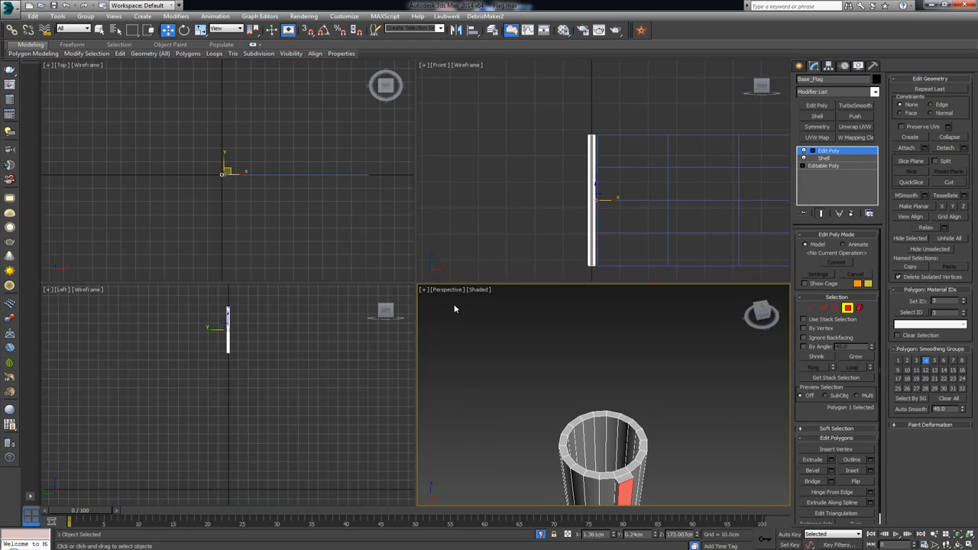
{"action": "scroll", "coordinate": [269, 196], "scroll_direction": "up", "scroll_amount": 10}
{"action": "key", "text": "alt+w"}
{"action": "scroll", "coordinate": [275, 245], "scroll_direction": "down", "scroll_amount": 5}
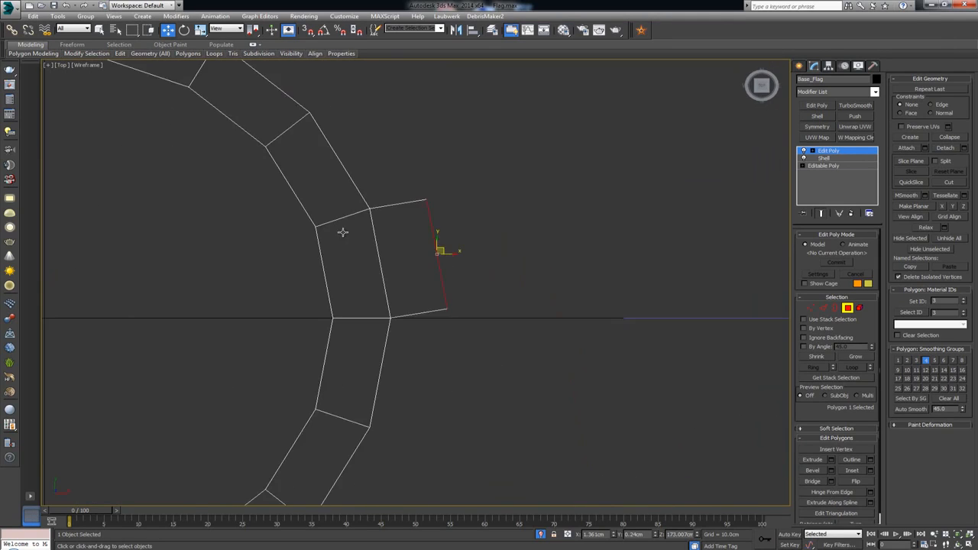
{"action": "middle_click_drag", "start_coordinate": [345, 236], "coordinate": [388, 194]}
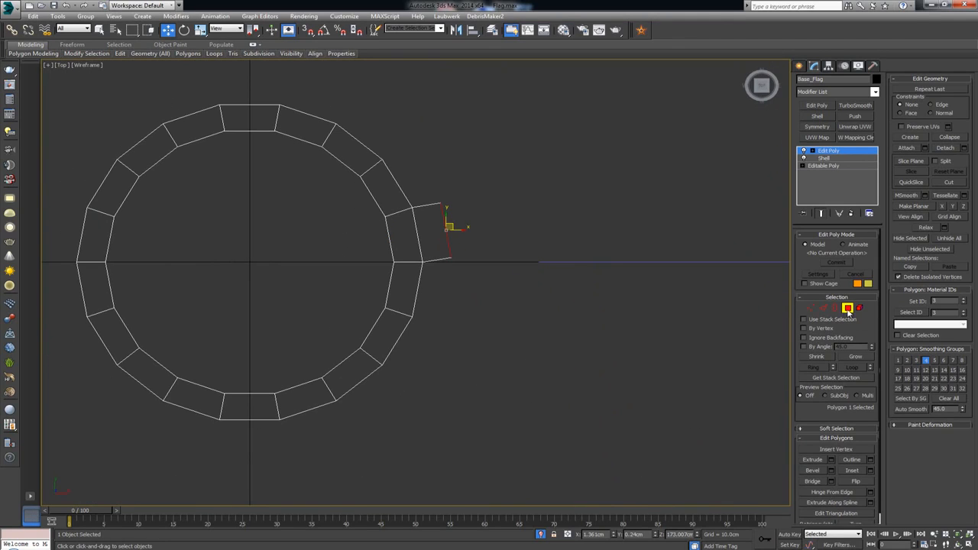
{"action": "left_click", "coordinate": [847, 308]}
{"action": "key", "text": "e"}
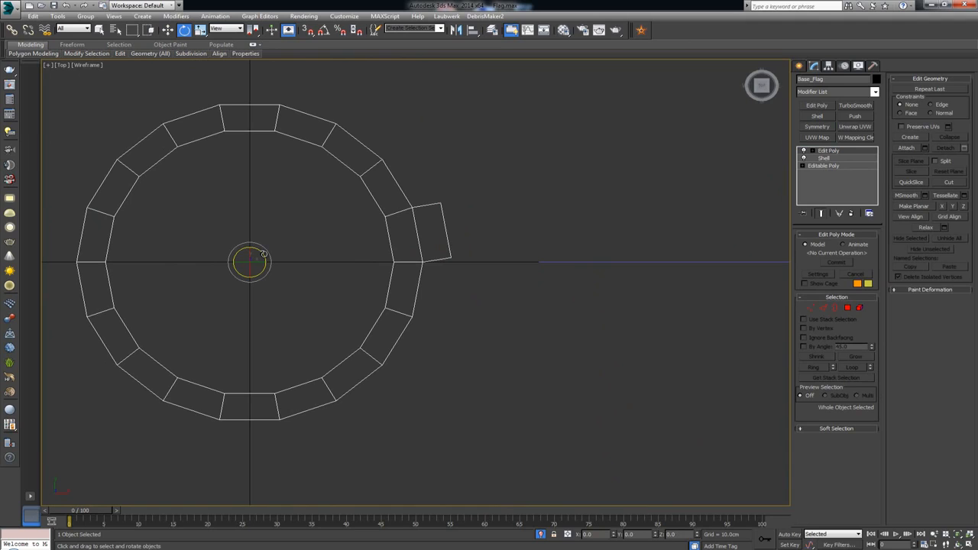
{"action": "left_click_drag", "start_coordinate": [264, 254], "coordinate": [274, 258]}
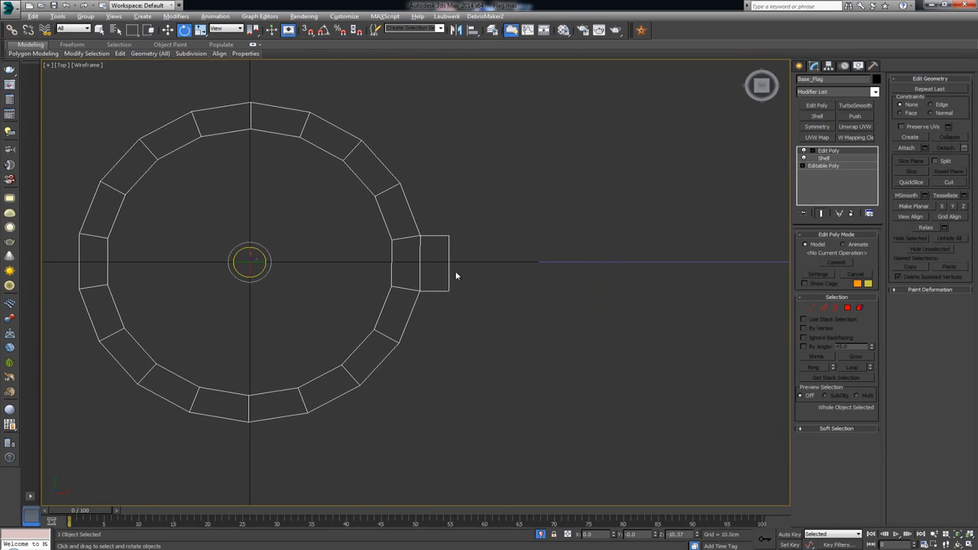
Step: Select the outer long polygon of Base_Flag's extruded strip and move it slightly outward along X towards the flag plane
{"action": "key", "text": "alt+w"}
{"action": "right_click", "coordinate": [502, 367]}
{"action": "key", "text": "alt+w"}
{"action": "scroll", "coordinate": [452, 214], "scroll_direction": "down", "scroll_amount": 4}
{"action": "middle_click_drag", "start_coordinate": [487, 341], "coordinate": [476, 175]}
{"action": "scroll", "coordinate": [479, 193], "scroll_direction": "up", "scroll_amount": 3}
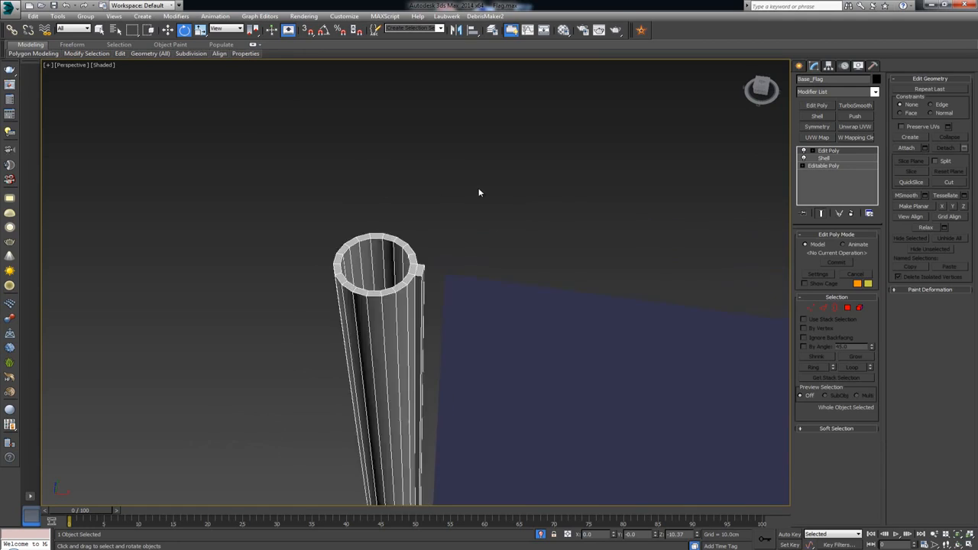
{"action": "scroll", "coordinate": [479, 193], "scroll_direction": "up", "scroll_amount": 3}
{"action": "middle_click_drag", "start_coordinate": [457, 249], "coordinate": [471, 125]}
{"action": "scroll", "coordinate": [471, 124], "scroll_direction": "down", "scroll_amount": 3}
{"action": "left_click", "coordinate": [847, 307]}
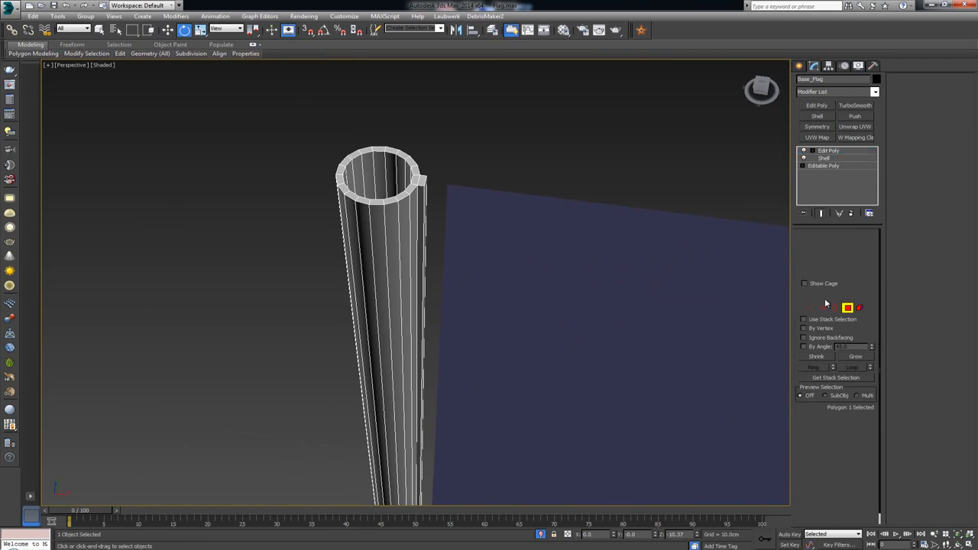
{"action": "left_click", "coordinate": [425, 229]}
{"action": "key", "text": "w"}
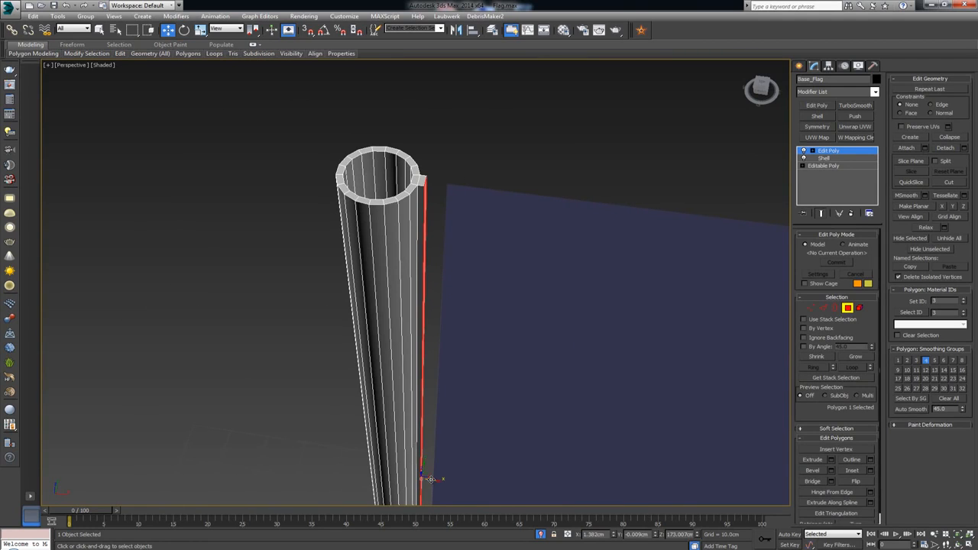
{"action": "left_click_drag", "start_coordinate": [431, 480], "coordinate": [437, 480]}
Step: Scale the strip's outer polygon down across its width so the strip tapers to a narrow edge, and leave polygon editing
{"action": "middle_click_drag", "start_coordinate": [653, 377], "coordinate": [546, 386], "text": "alt"}
{"action": "key", "text": "r"}
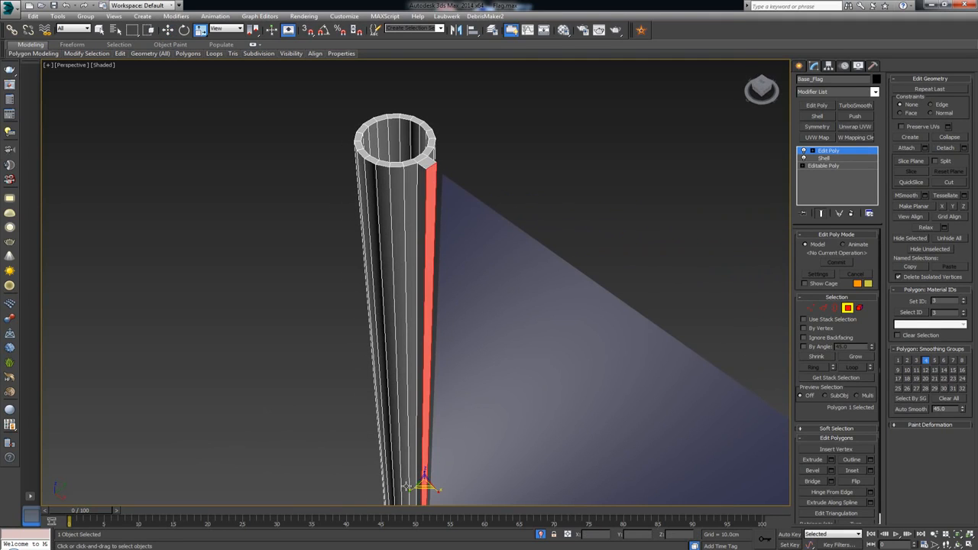
{"action": "left_click_drag", "start_coordinate": [412, 492], "coordinate": [510, 450]}
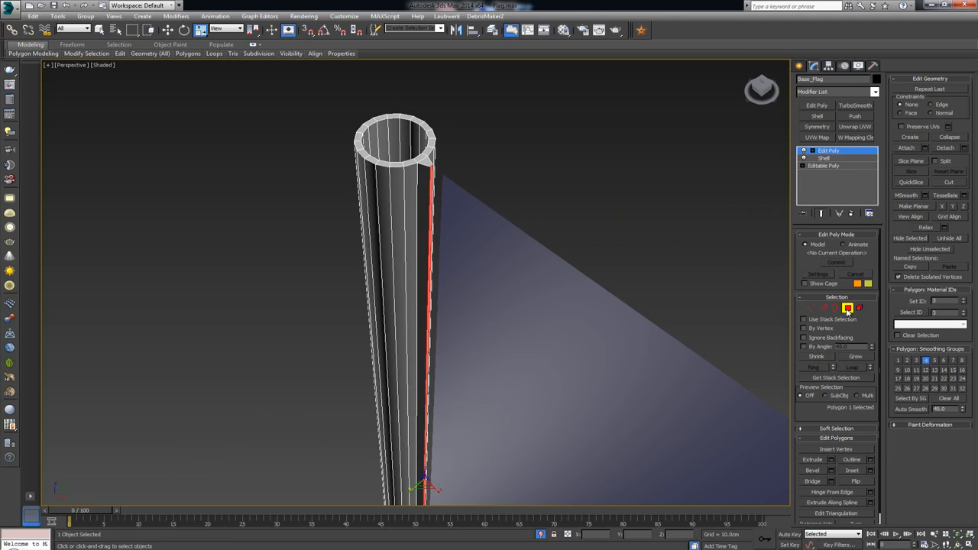
{"action": "left_click", "coordinate": [847, 308]}
{"action": "scroll", "coordinate": [527, 260], "scroll_direction": "up", "scroll_amount": 4}
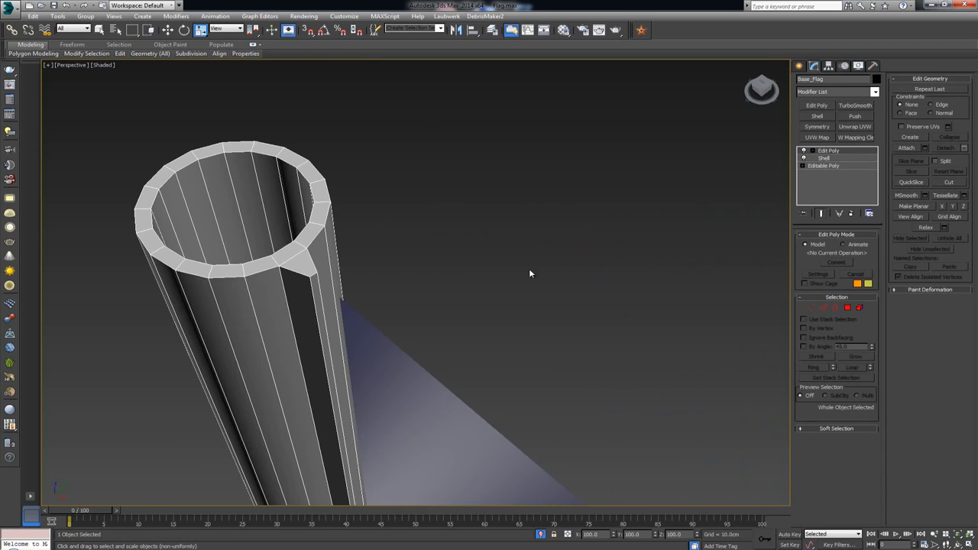
{"action": "middle_click_drag", "start_coordinate": [393, 288], "coordinate": [451, 312], "text": "alt"}
{"action": "scroll", "coordinate": [431, 336], "scroll_direction": "down", "scroll_amount": 3}
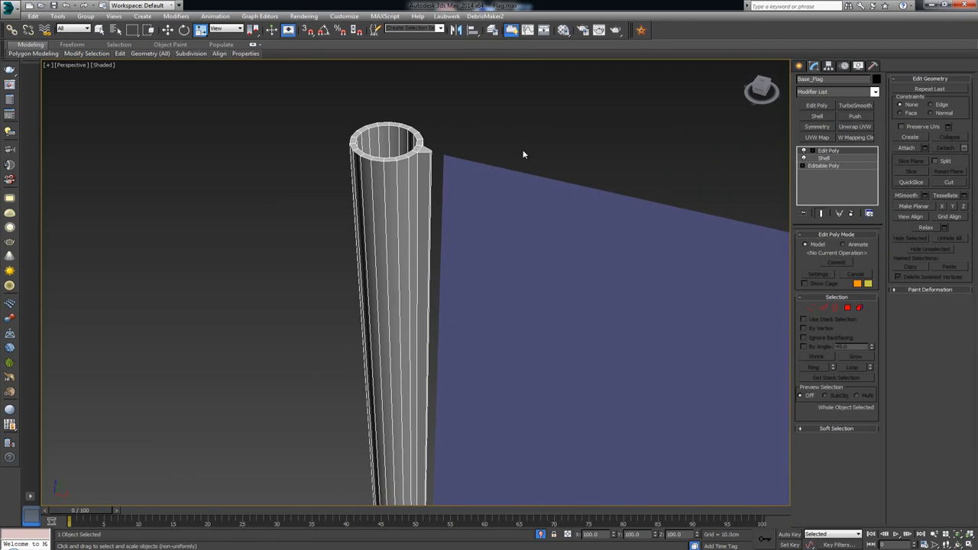
Step: Select the flag plane and move it along X to about 51.357 cm so its edge sits inside the sleeve's tapered strip
{"action": "scroll", "coordinate": [432, 258], "scroll_direction": "down", "scroll_amount": 4}
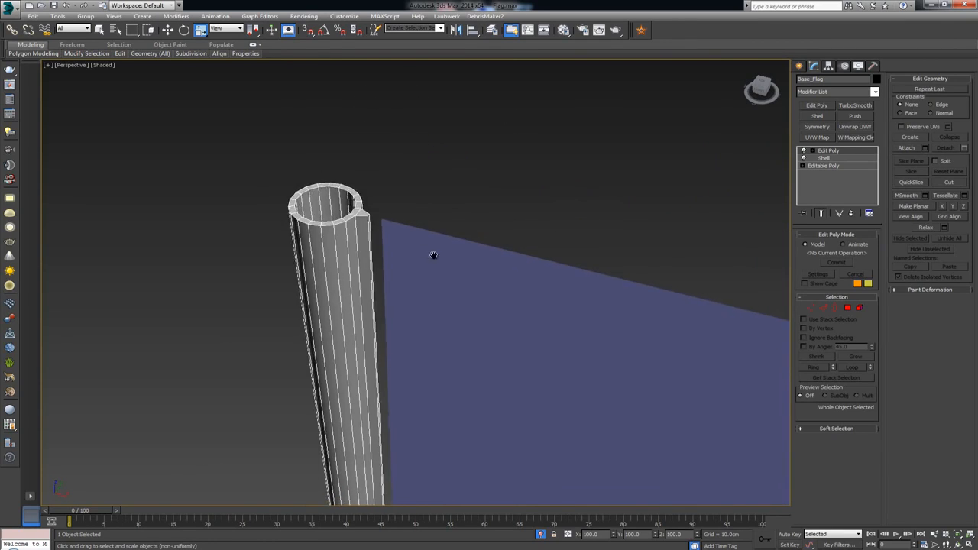
{"action": "scroll", "coordinate": [472, 248], "scroll_direction": "up", "scroll_amount": 3}
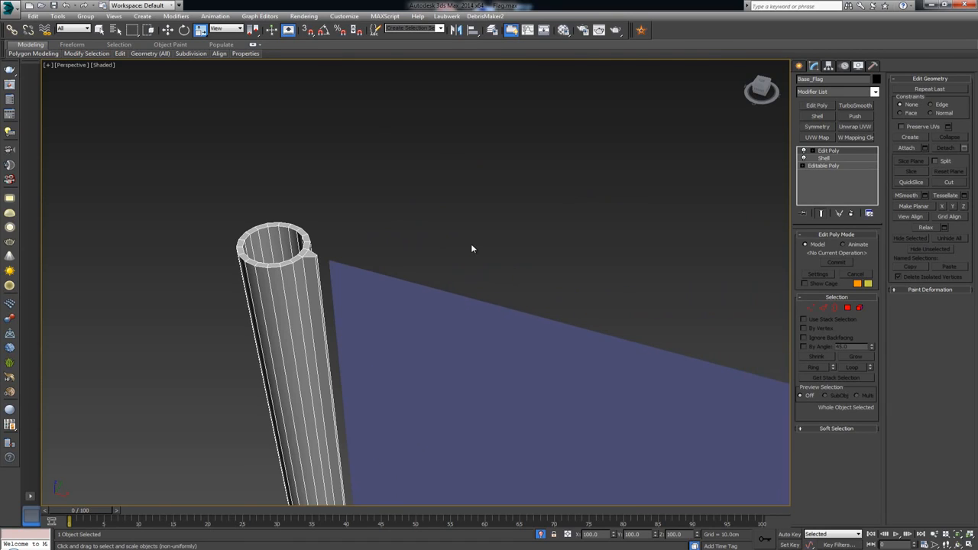
{"action": "middle_click_drag", "start_coordinate": [415, 304], "coordinate": [375, 210], "text": "alt"}
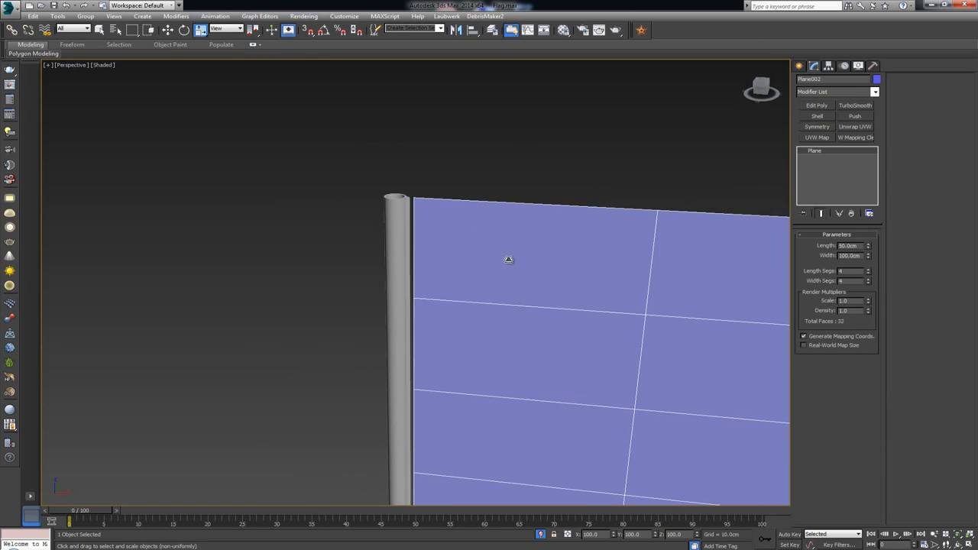
{"action": "key", "text": "alt+w"}
{"action": "middle_click_drag", "start_coordinate": [557, 162], "coordinate": [540, 162]}
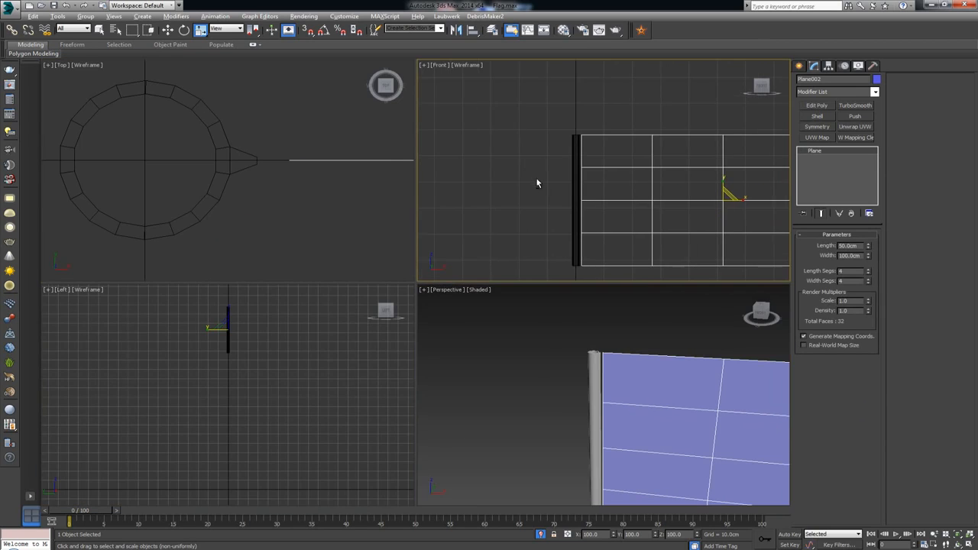
{"action": "key", "text": "alt+w"}
{"action": "middle_click_drag", "start_coordinate": [435, 240], "coordinate": [410, 194]}
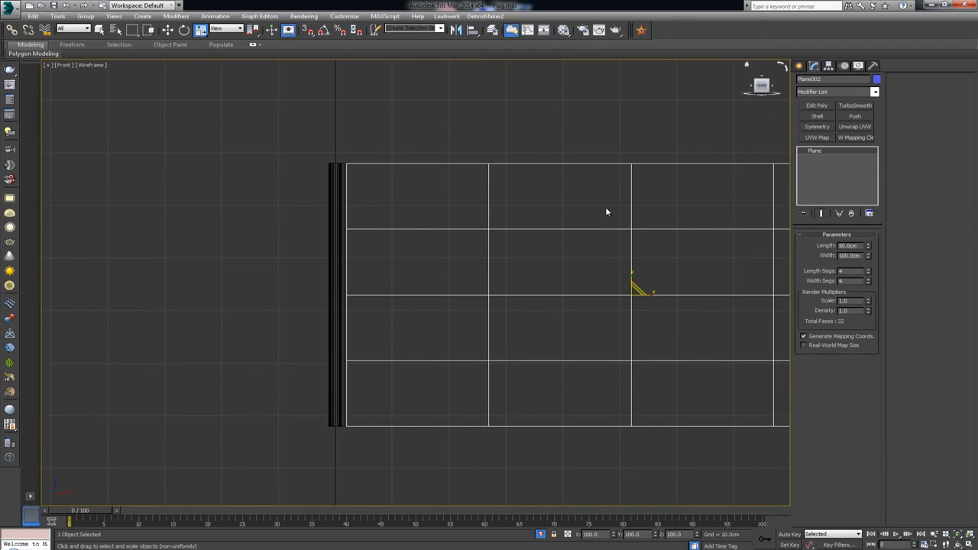
{"action": "key", "text": "w"}
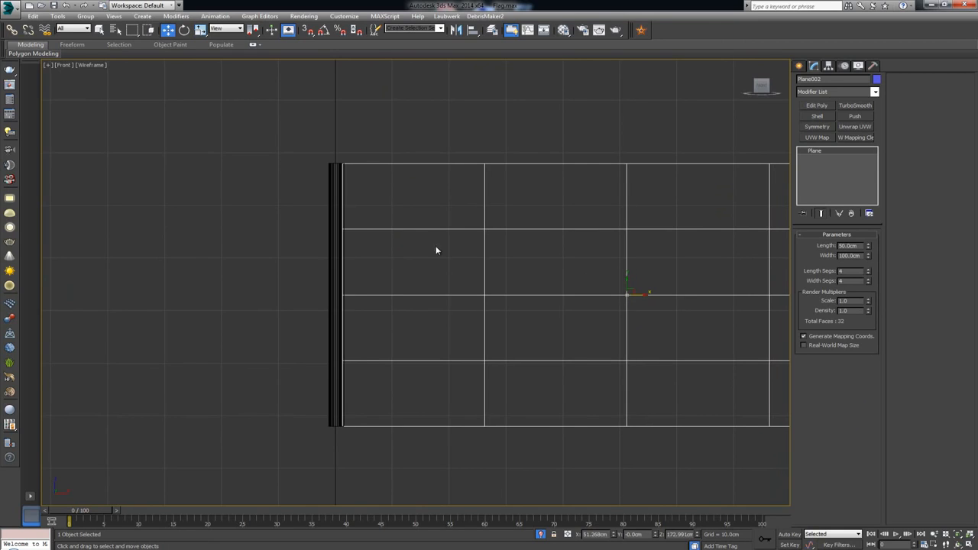
{"action": "middle_click_drag", "start_coordinate": [436, 252], "coordinate": [469, 330]}
{"action": "scroll", "coordinate": [469, 330], "scroll_direction": "up", "scroll_amount": 4}
{"action": "scroll", "coordinate": [327, 242], "scroll_direction": "up", "scroll_amount": 4}
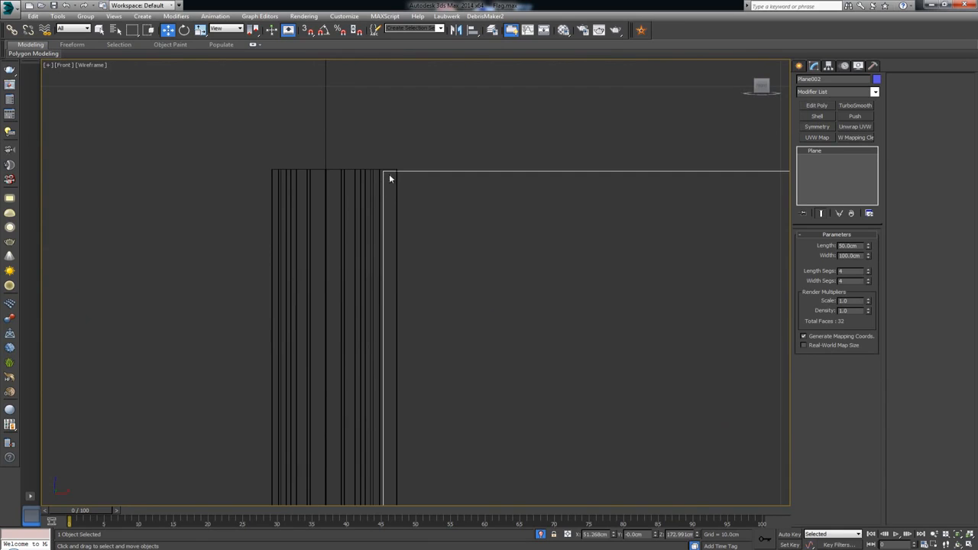
{"action": "left_click_drag", "start_coordinate": [407, 170], "coordinate": [412, 169]}
Step: Examine the joint between the flag plane and the Base_Flag sleeve in perspective, from close up and from a distance
{"action": "key", "text": "alt+w"}
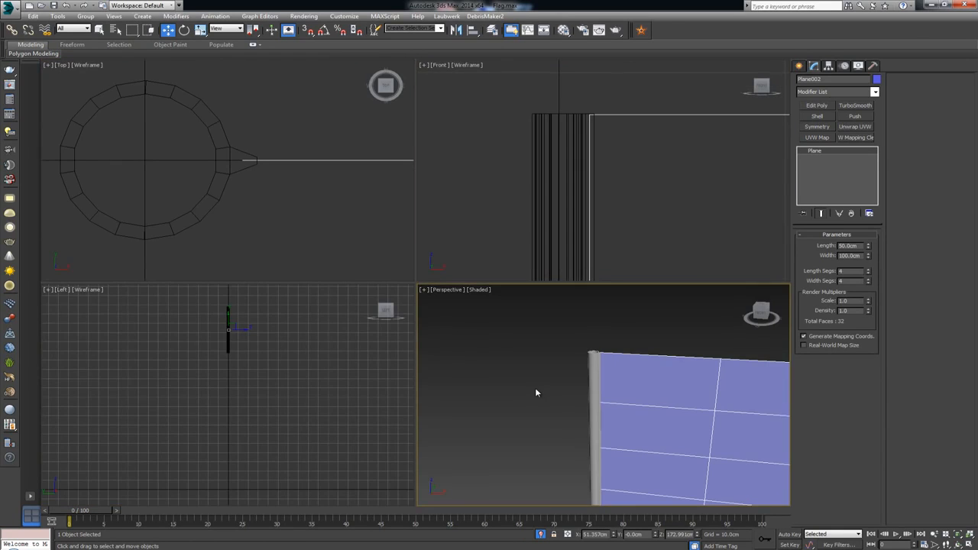
{"action": "key", "text": "alt+w"}
{"action": "middle_click_drag", "start_coordinate": [479, 238], "coordinate": [502, 312]}
{"action": "scroll", "coordinate": [501, 311], "scroll_direction": "up", "scroll_amount": 4}
{"action": "middle_click_drag", "start_coordinate": [311, 215], "coordinate": [352, 242]}
{"action": "middle_click_drag", "start_coordinate": [578, 177], "coordinate": [369, 380]}
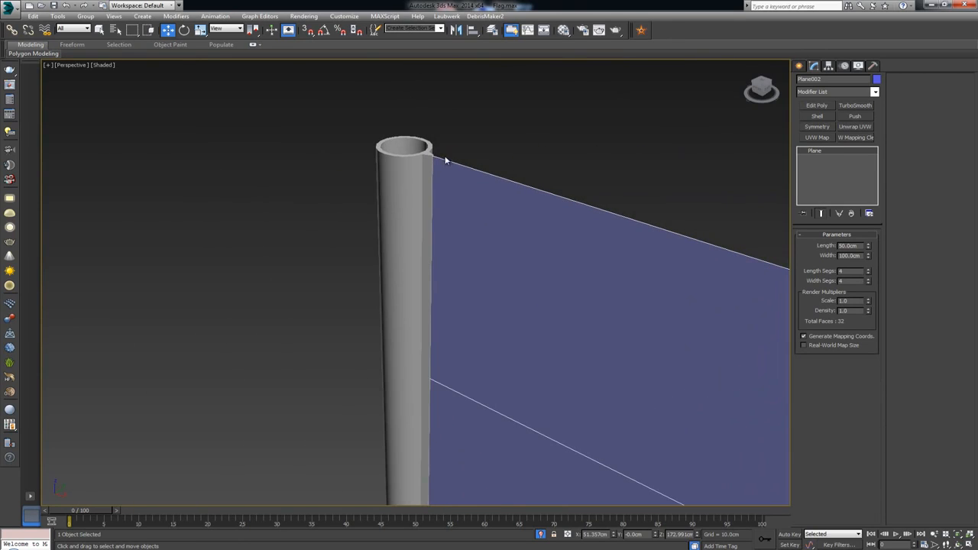
{"action": "middle_click_drag", "start_coordinate": [497, 310], "coordinate": [454, 199]}
{"action": "scroll", "coordinate": [454, 198], "scroll_direction": "down", "scroll_amount": 4}
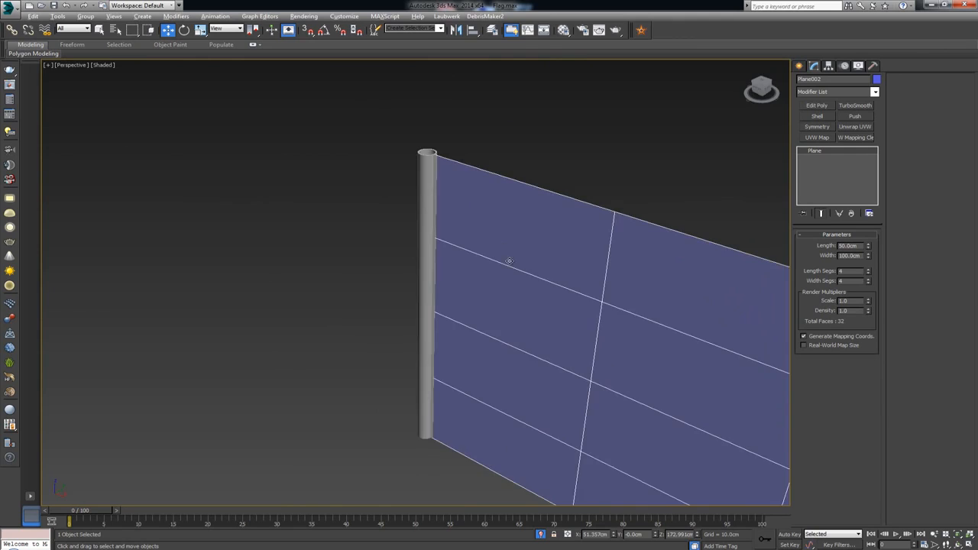
{"action": "middle_click_drag", "start_coordinate": [509, 262], "coordinate": [565, 233], "text": "alt"}
{"action": "scroll", "coordinate": [544, 184], "scroll_direction": "down", "scroll_amount": 3}
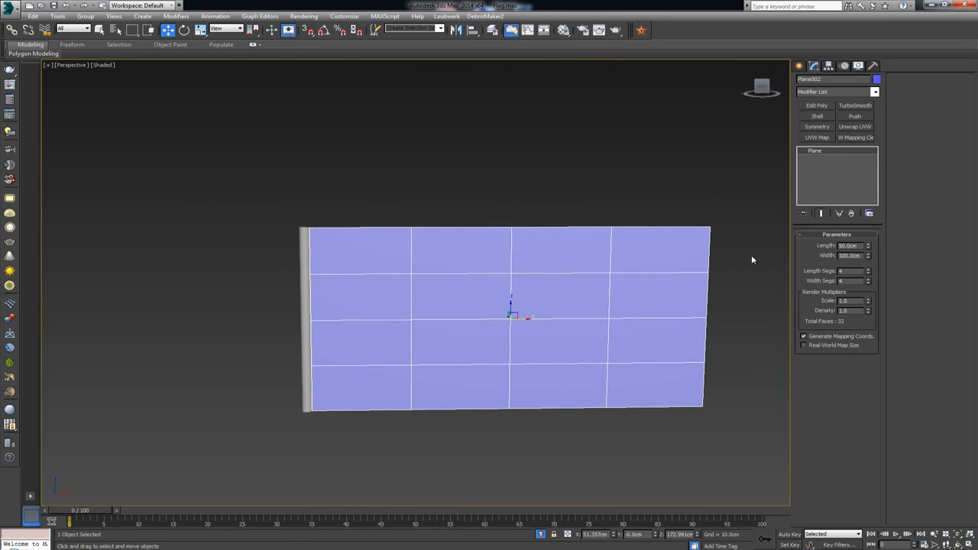
Step: Set the flag plane's length segments to 40 and its width segments to 80
{"action": "middle_click_drag", "start_coordinate": [472, 246], "coordinate": [477, 246]}
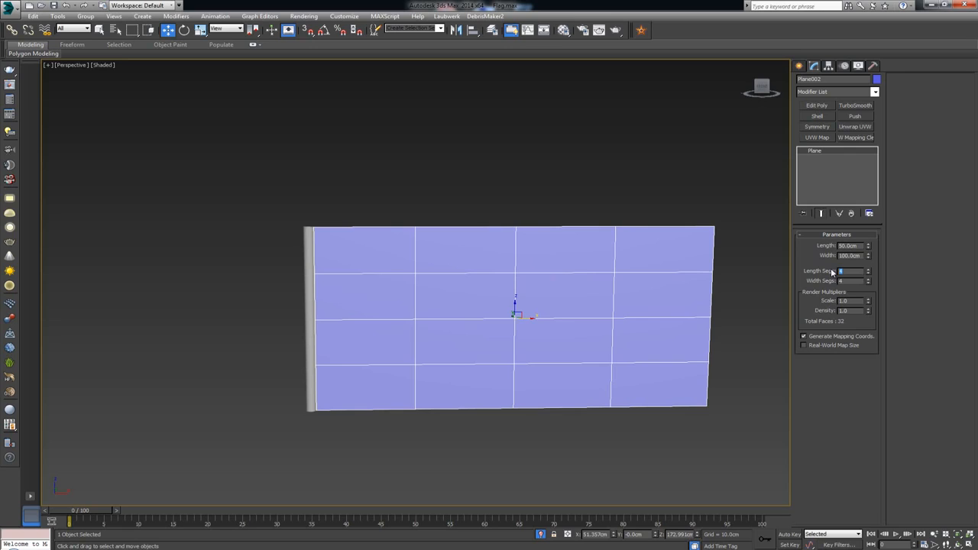
{"action": "key", "text": "Return"}
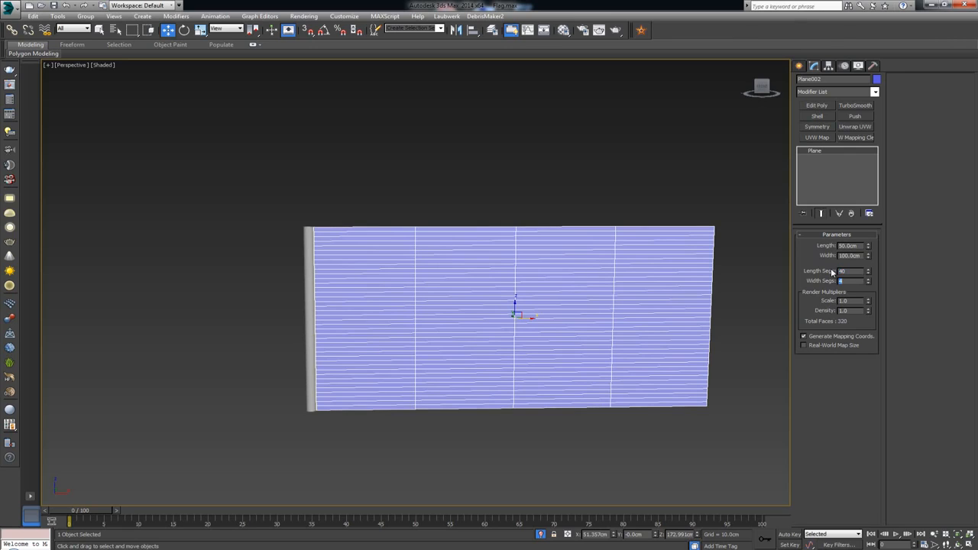
{"action": "type", "text": "80"}
{"action": "key", "text": "Return"}
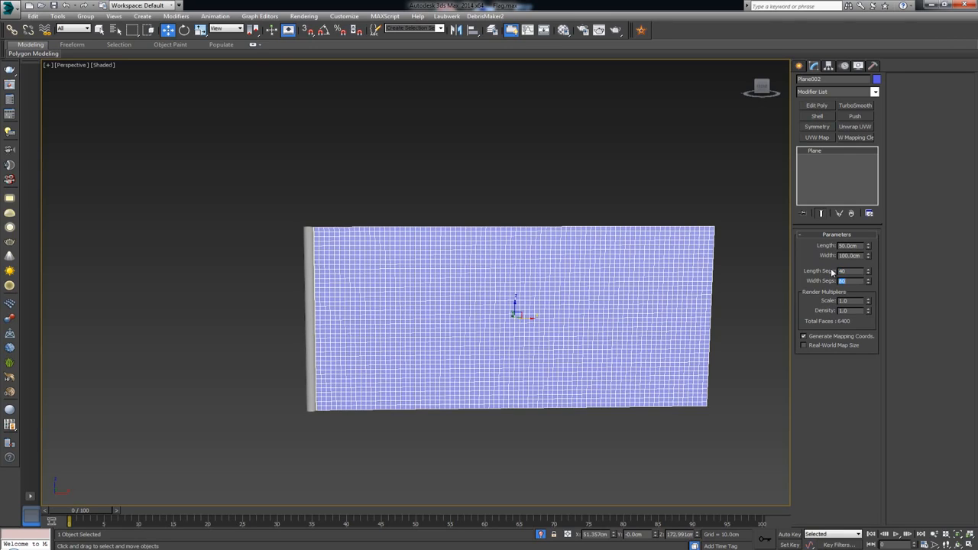
Step: Examine the flag plane's subdivided grid against the sleeve in the Front and Perspective views
{"action": "middle_click_drag", "start_coordinate": [368, 201], "coordinate": [353, 229], "text": "alt"}
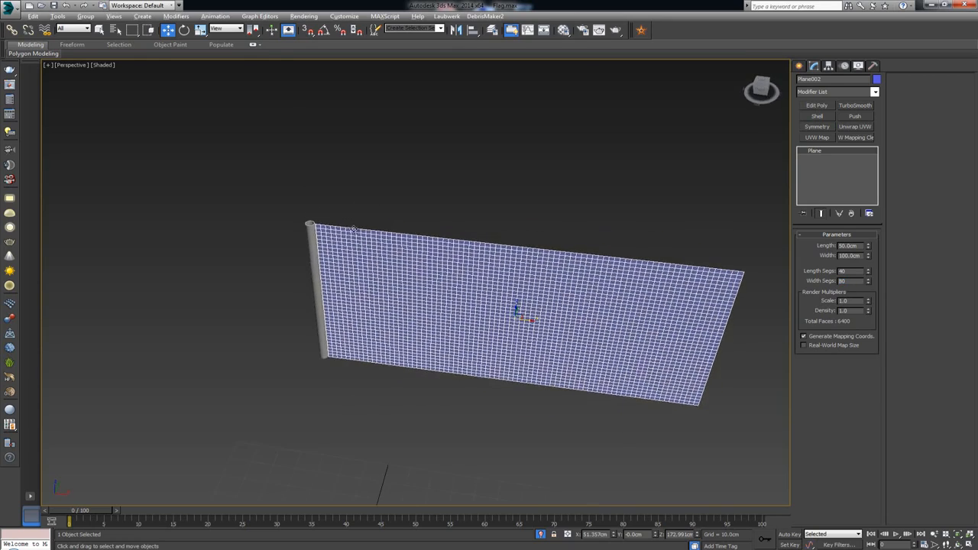
{"action": "key", "text": "alt+w"}
{"action": "middle_click_drag", "start_coordinate": [607, 126], "coordinate": [508, 121]}
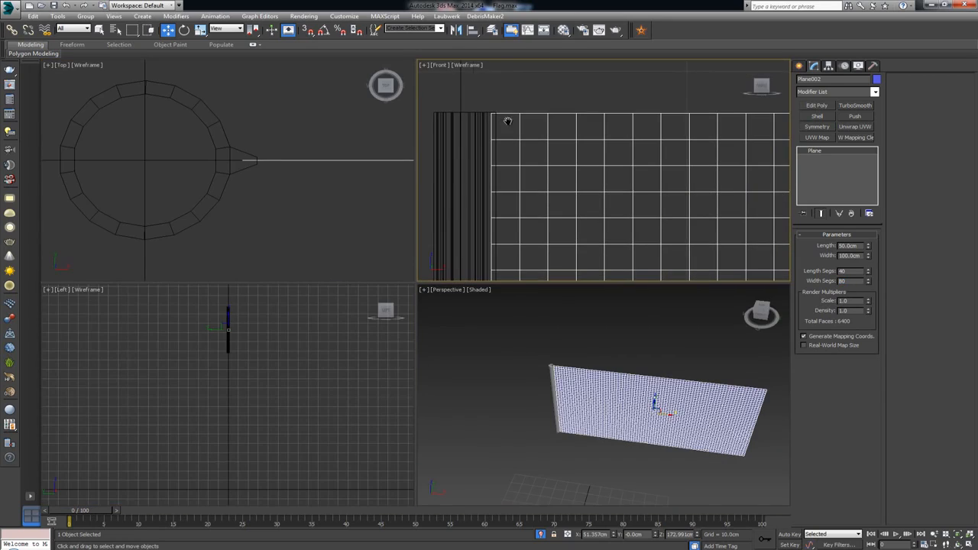
{"action": "middle_click", "coordinate": [599, 371]}
{"action": "key", "text": "alt+w"}
{"action": "middle_click_drag", "start_coordinate": [599, 370], "coordinate": [471, 321], "text": "alt"}
{"action": "scroll", "coordinate": [474, 317], "scroll_direction": "up", "scroll_amount": 3}
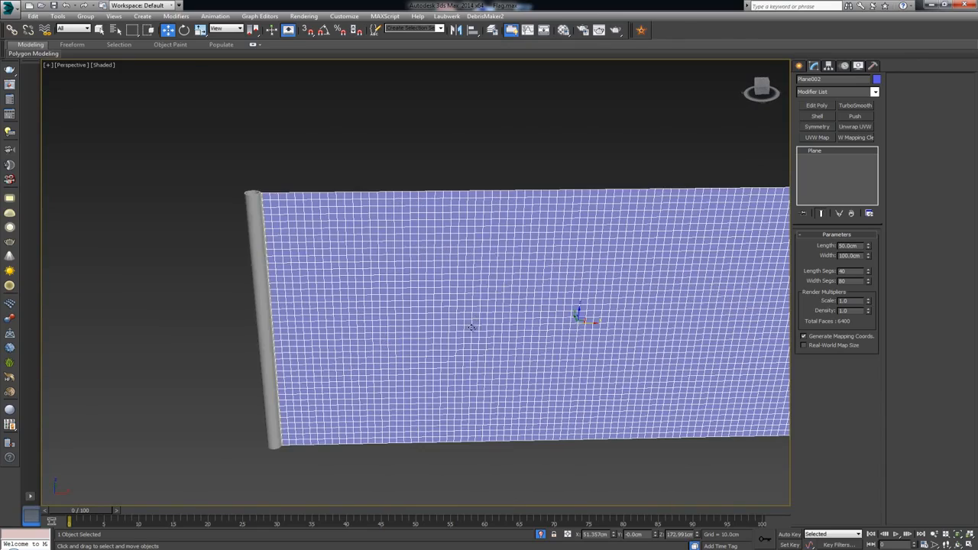
{"action": "scroll", "coordinate": [471, 327], "scroll_direction": "down", "scroll_amount": 4}
{"action": "mouse_move", "coordinate": [476, 354]}
{"action": "middle_mouse_down", "text": "alt"}
{"action": "mouse_move", "coordinate": [471, 332]}
{"action": "mouse_move", "coordinate": [465, 341]}
{"action": "middle_mouse_up", "text": "alt"}
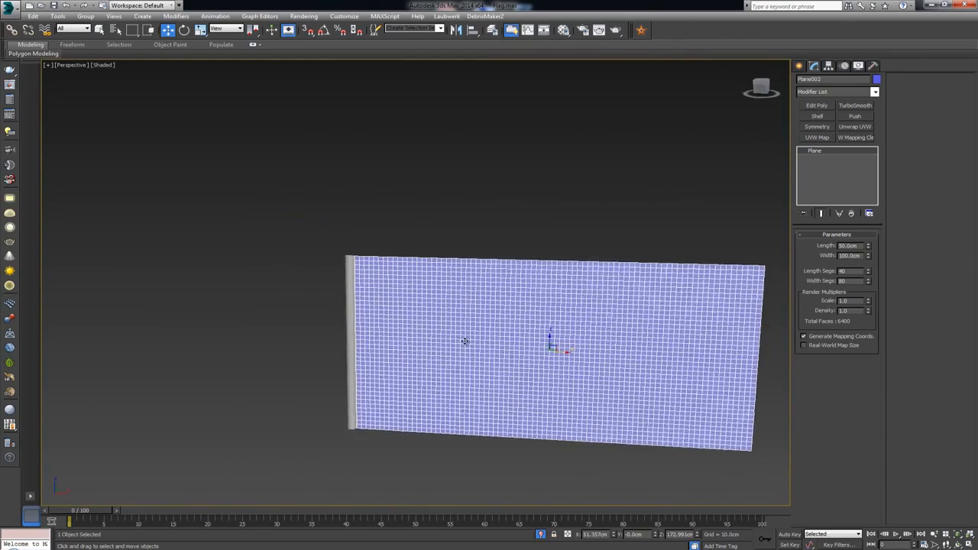
Step: End the isolation to bring back the flagpole, and clear the selection
{"action": "right_click", "coordinate": [527, 188]}
{"action": "left_click", "coordinate": [546, 127]}
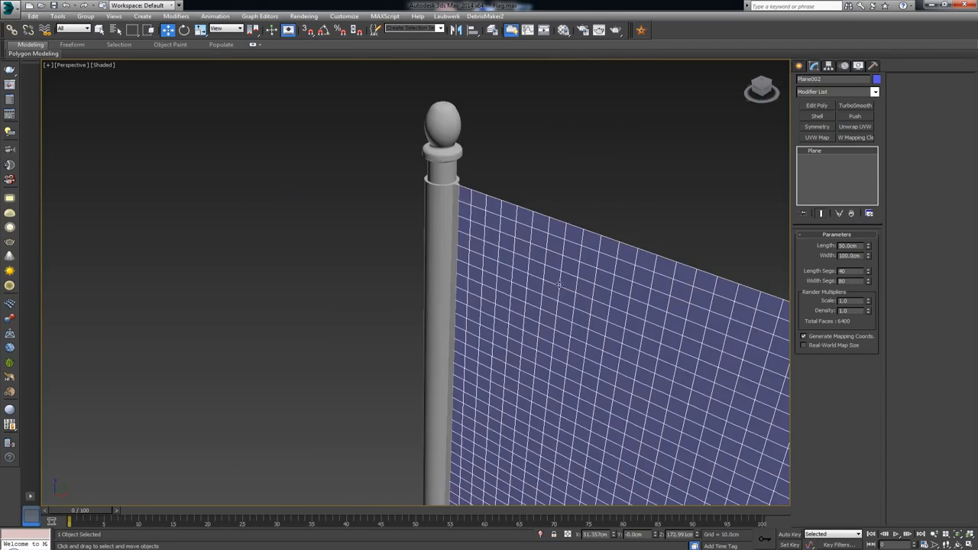
{"action": "middle_click_drag", "start_coordinate": [559, 284], "coordinate": [460, 164]}
{"action": "scroll", "coordinate": [480, 184], "scroll_direction": "down", "scroll_amount": 3}
{"action": "scroll", "coordinate": [505, 253], "scroll_direction": "down", "scroll_amount": 3}
{"action": "middle_click_drag", "start_coordinate": [526, 280], "coordinate": [562, 266], "text": "alt"}
{"action": "left_click", "coordinate": [520, 393]}
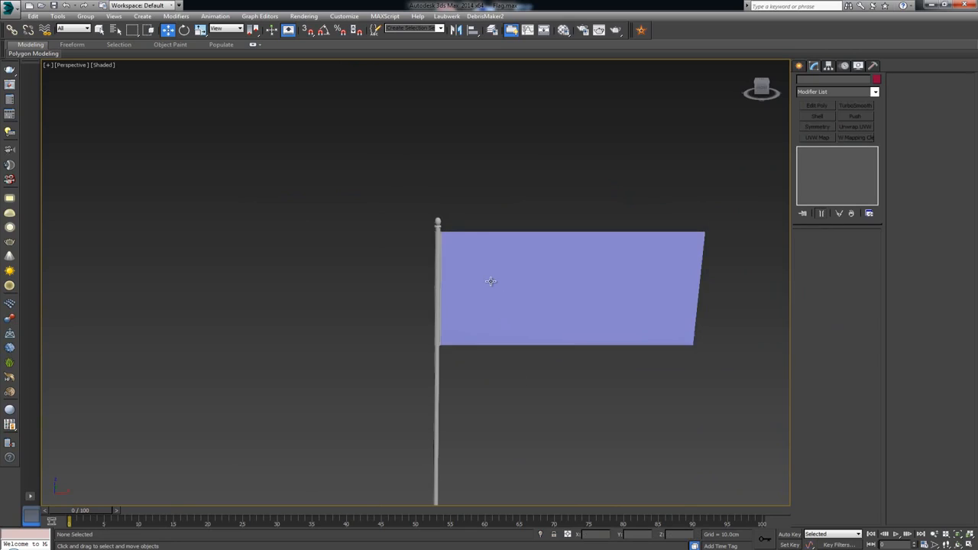
Step: Select the flag plane and add a Cloth modifier to it
{"action": "scroll", "coordinate": [489, 280], "scroll_direction": "up", "scroll_amount": 10}
{"action": "middle_click_drag", "start_coordinate": [502, 275], "coordinate": [433, 244]}
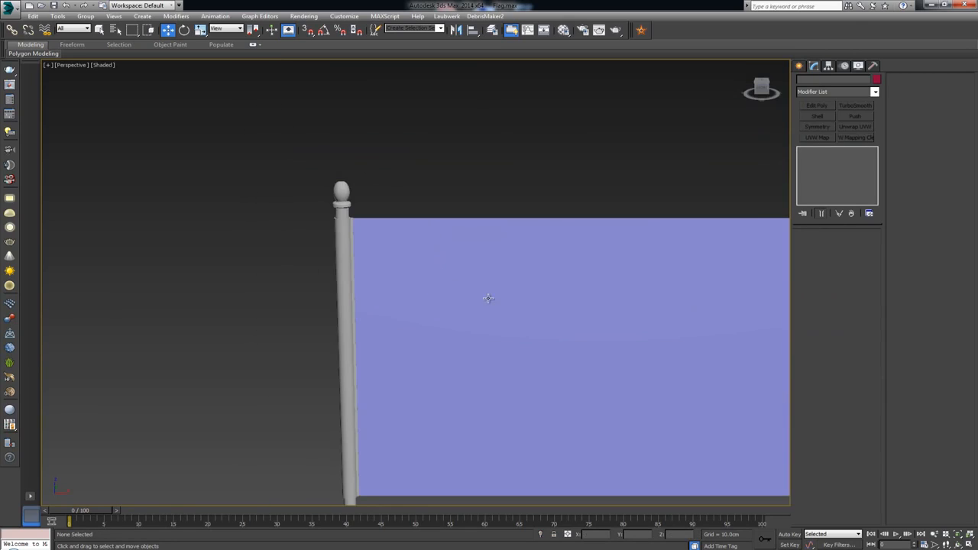
{"action": "mouse_move", "coordinate": [489, 298]}
{"action": "middle_mouse_down", "text": "alt"}
{"action": "mouse_move", "coordinate": [473, 302]}
{"action": "mouse_move", "coordinate": [487, 282]}
{"action": "middle_mouse_up", "text": "alt"}
{"action": "scroll", "coordinate": [487, 282], "scroll_direction": "down", "scroll_amount": 5}
{"action": "scroll", "coordinate": [488, 280], "scroll_direction": "up", "scroll_amount": 5}
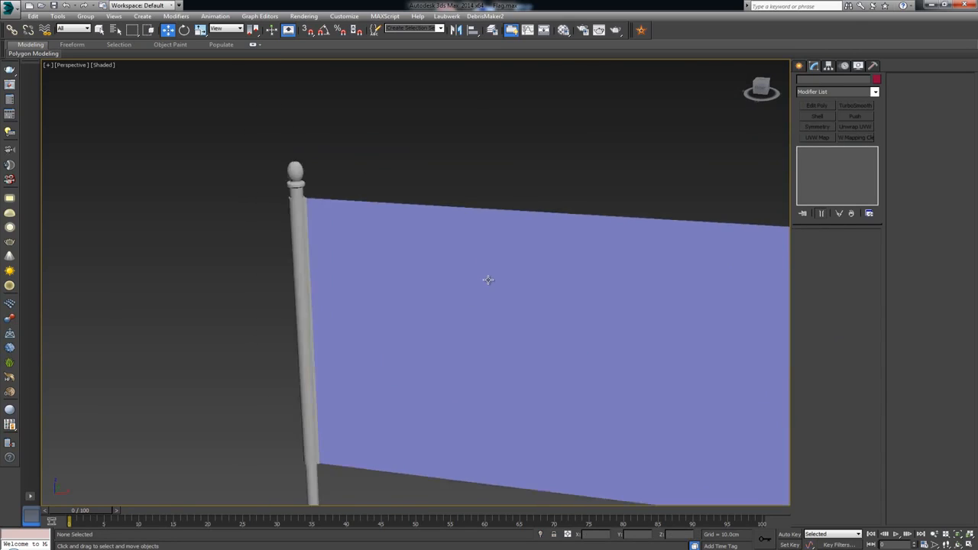
{"action": "left_click", "coordinate": [422, 277]}
{"action": "scroll", "coordinate": [438, 278], "scroll_direction": "up", "scroll_amount": 2}
{"action": "middle_click_drag", "start_coordinate": [438, 279], "coordinate": [467, 240], "text": "alt"}
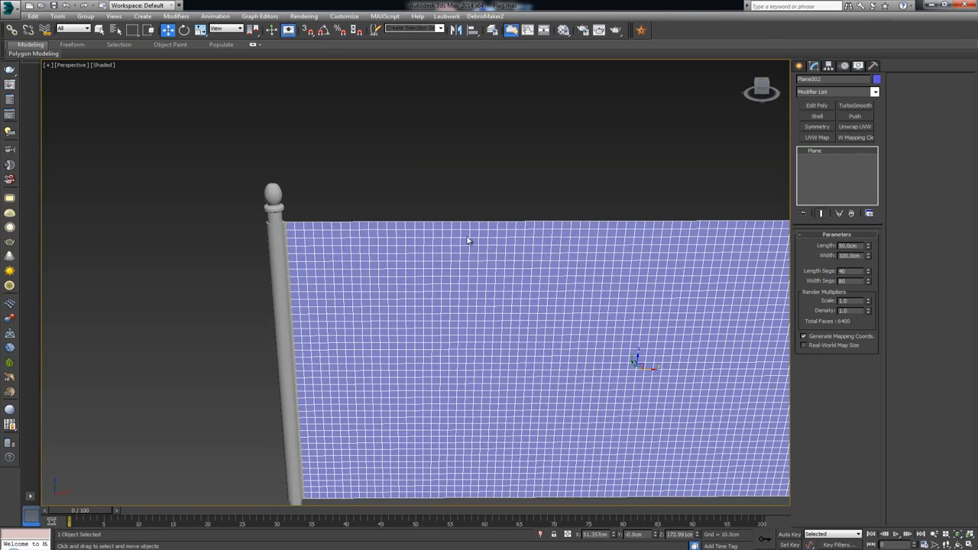
{"action": "left_click", "coordinate": [842, 92]}
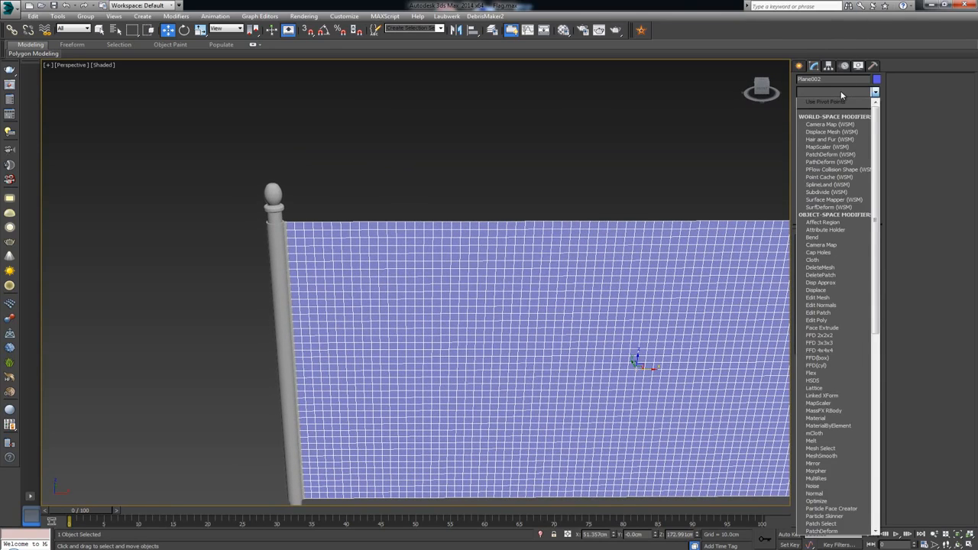
{"action": "key", "text": "c"}
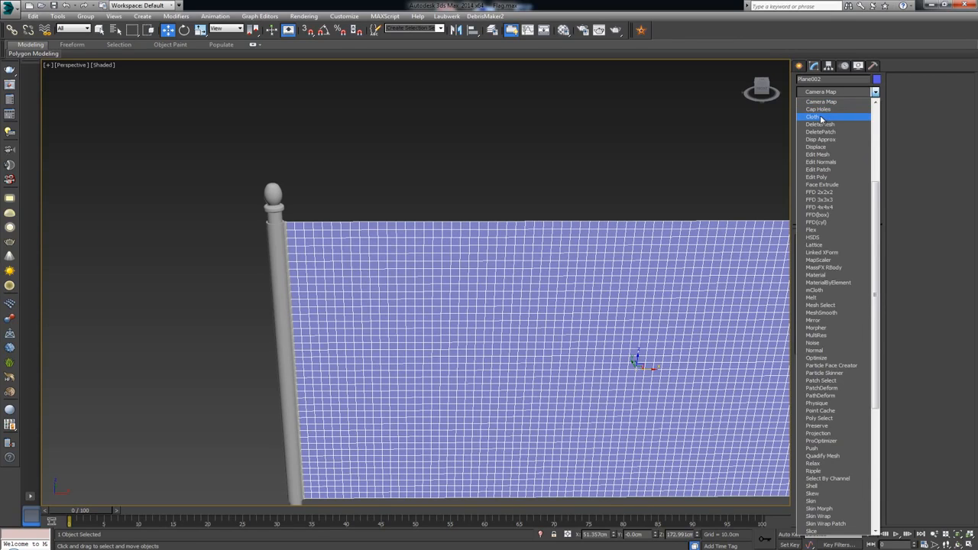
{"action": "left_click", "coordinate": [820, 118]}
Step: Show the flag plane in the maximized Front view and enter the Cloth modifier's Group sub-object level
{"action": "scroll", "coordinate": [516, 160], "scroll_direction": "down", "scroll_amount": 3}
{"action": "middle_click_drag", "start_coordinate": [491, 200], "coordinate": [568, 226]}
{"action": "scroll", "coordinate": [554, 208], "scroll_direction": "down", "scroll_amount": 3}
{"action": "scroll", "coordinate": [561, 207], "scroll_direction": "up", "scroll_amount": 3}
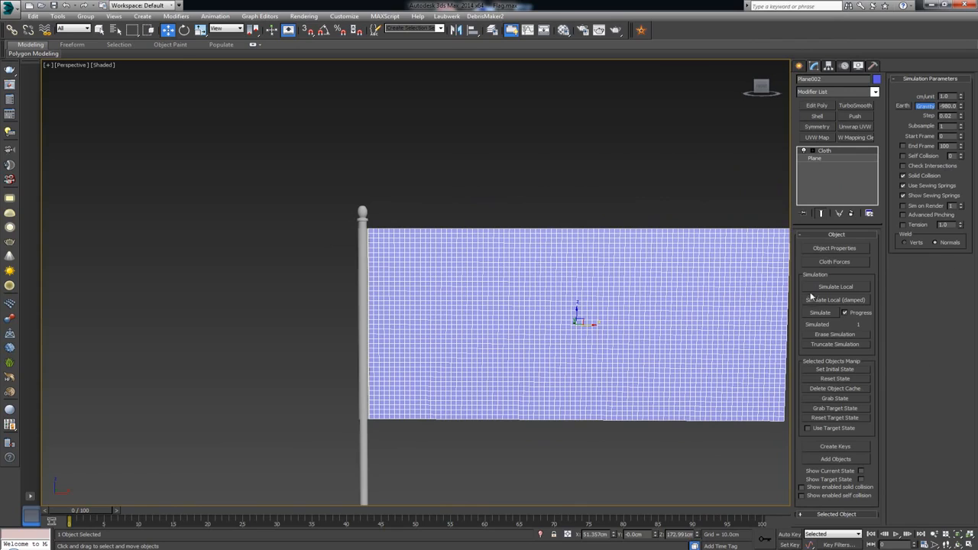
{"action": "middle_click_drag", "start_coordinate": [489, 262], "coordinate": [485, 278]}
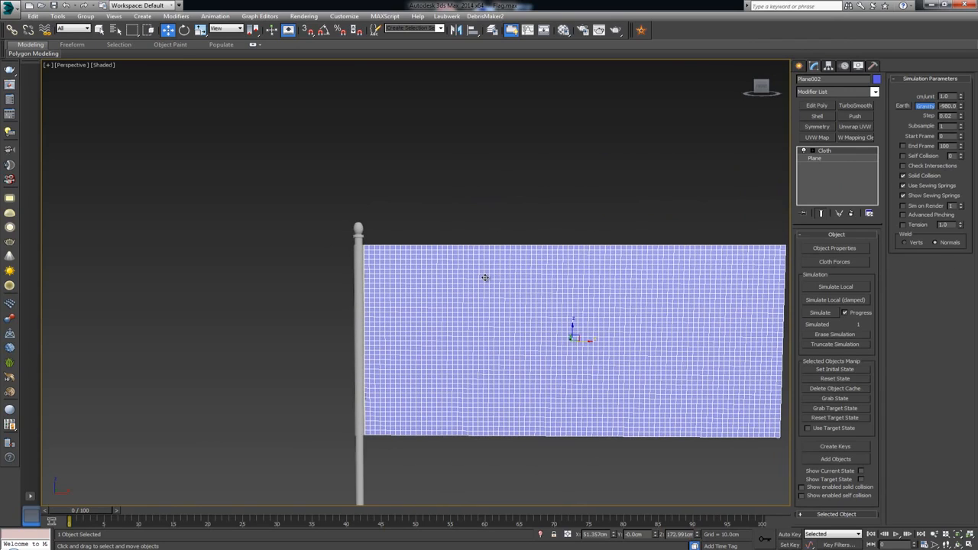
{"action": "key", "text": "alt+w"}
{"action": "scroll", "coordinate": [550, 123], "scroll_direction": "down", "scroll_amount": 3}
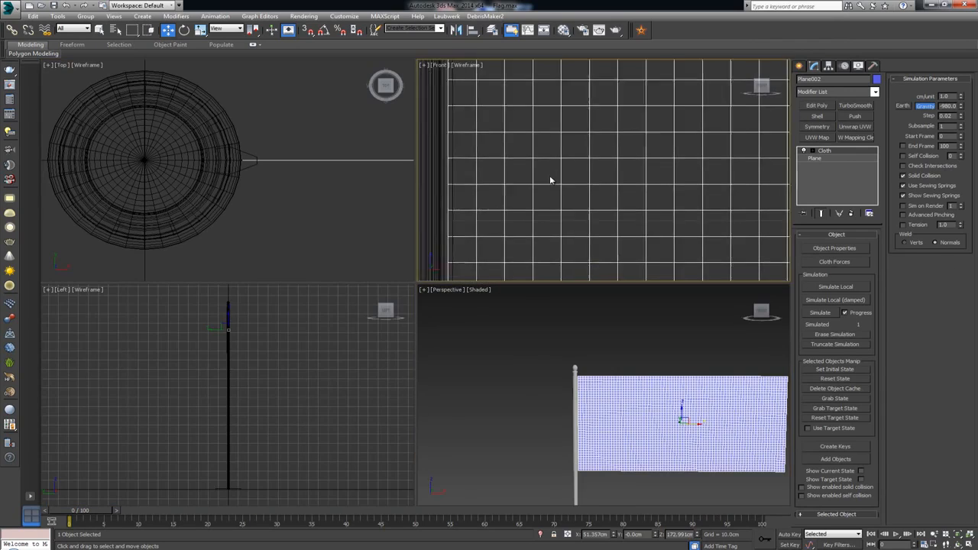
{"action": "key", "text": "alt+w"}
{"action": "scroll", "coordinate": [548, 216], "scroll_direction": "down", "scroll_amount": 2}
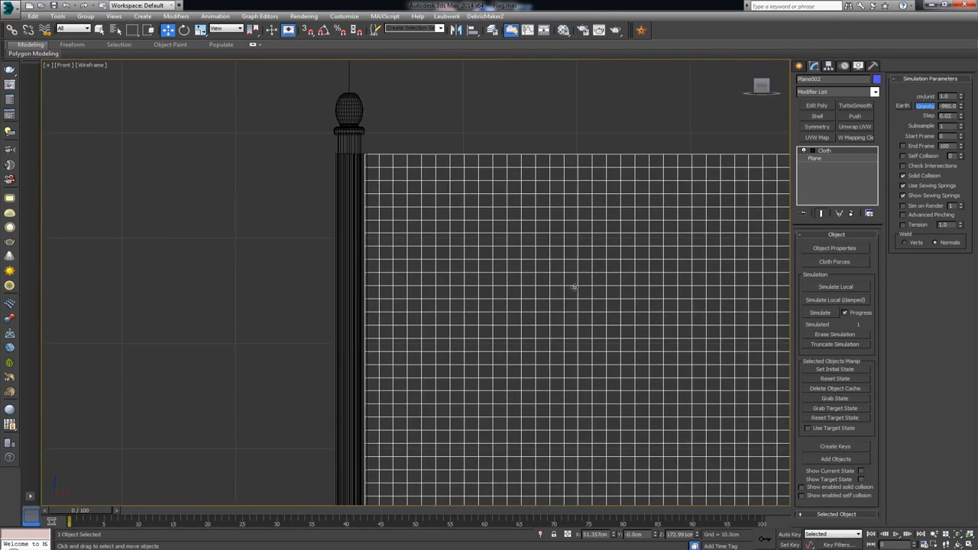
{"action": "scroll", "coordinate": [474, 197], "scroll_direction": "down", "scroll_amount": 1}
{"action": "scroll", "coordinate": [474, 198], "scroll_direction": "down", "scroll_amount": 2}
{"action": "scroll", "coordinate": [637, 145], "scroll_direction": "up", "scroll_amount": 2}
{"action": "scroll", "coordinate": [445, 260], "scroll_direction": "down", "scroll_amount": 2}
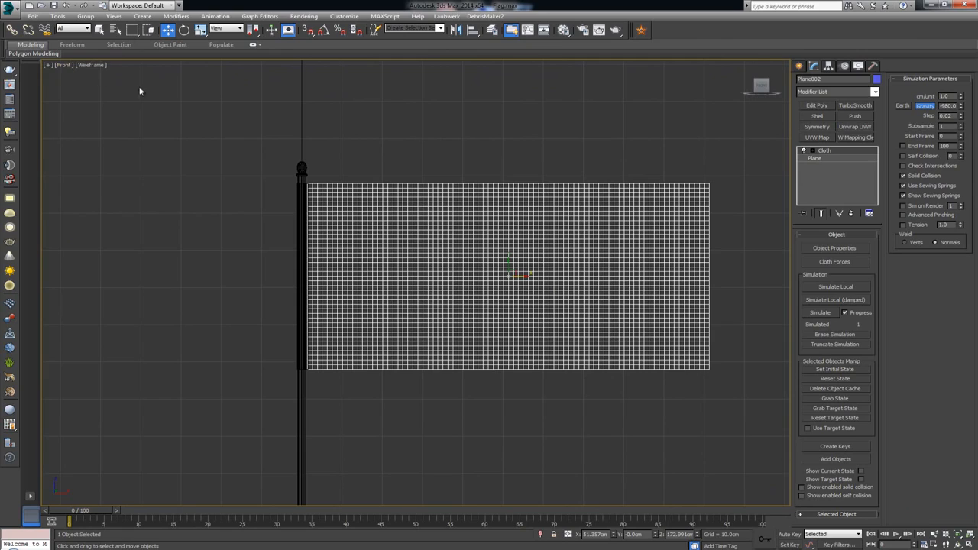
{"action": "left_click", "coordinate": [812, 150]}
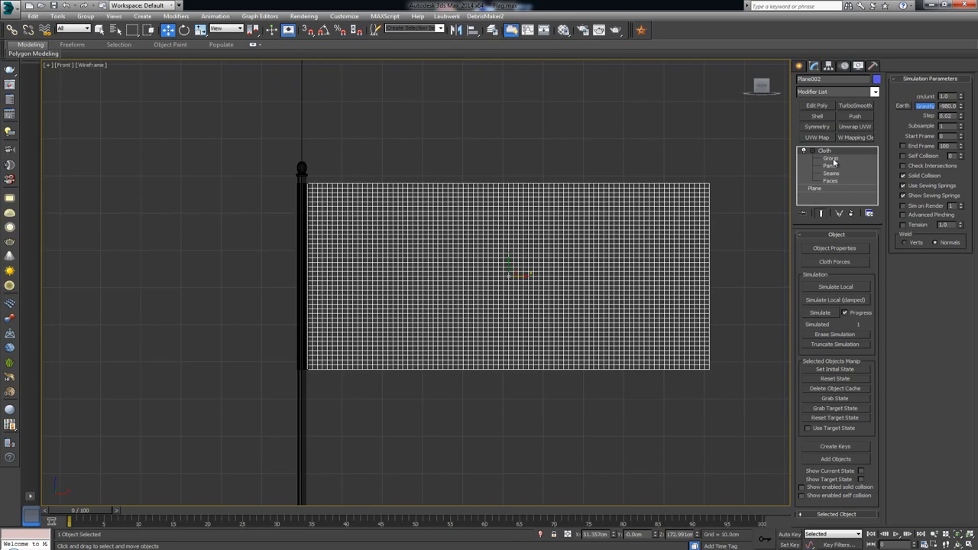
{"action": "left_click", "coordinate": [830, 158]}
Step: Select the column of vertices along the flag's pole-side edge and make them a cloth group with the default name
{"action": "middle_click_drag", "start_coordinate": [349, 241], "coordinate": [444, 229]}
{"action": "scroll", "coordinate": [459, 235], "scroll_direction": "up", "scroll_amount": 4}
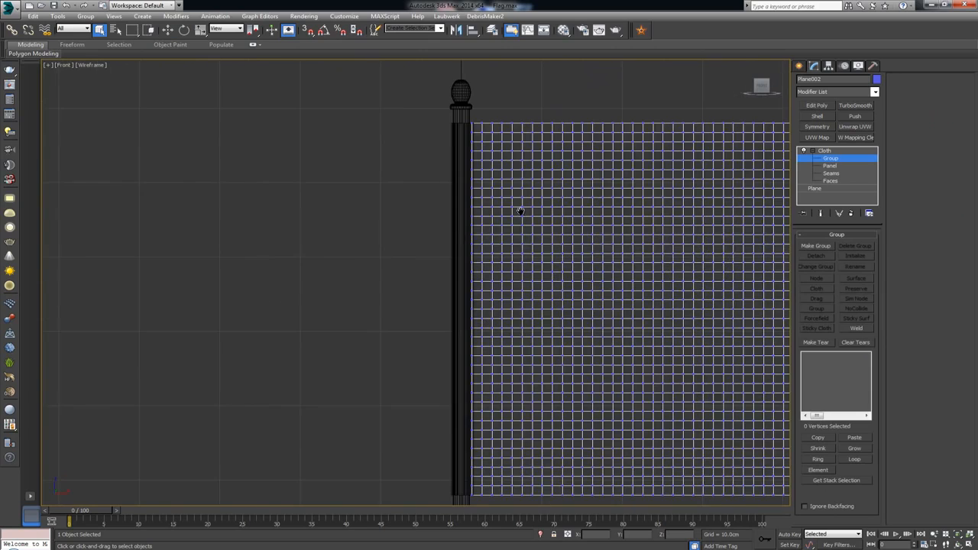
{"action": "middle_click_drag", "start_coordinate": [519, 211], "coordinate": [318, 212]}
{"action": "scroll", "coordinate": [318, 211], "scroll_direction": "down", "scroll_amount": 5}
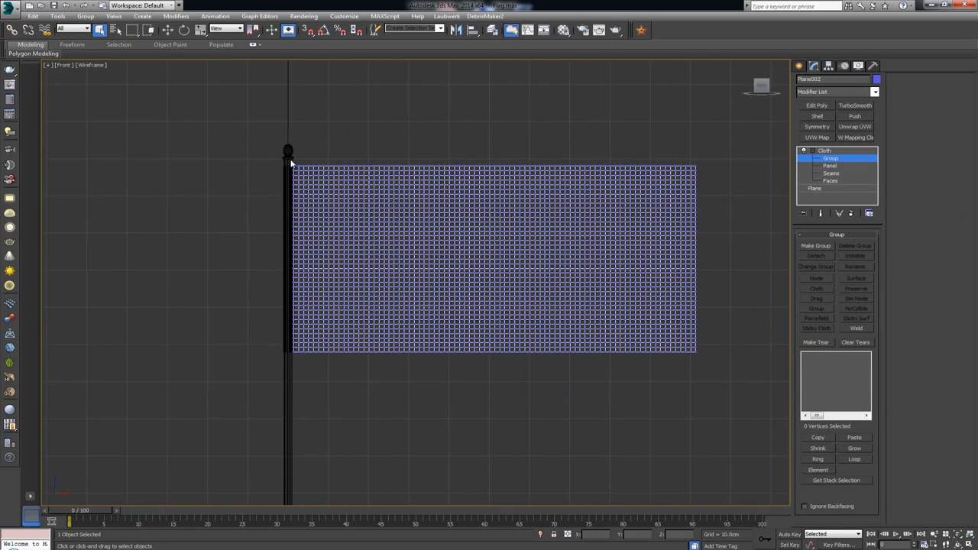
{"action": "middle_click_drag", "start_coordinate": [290, 205], "coordinate": [319, 207]}
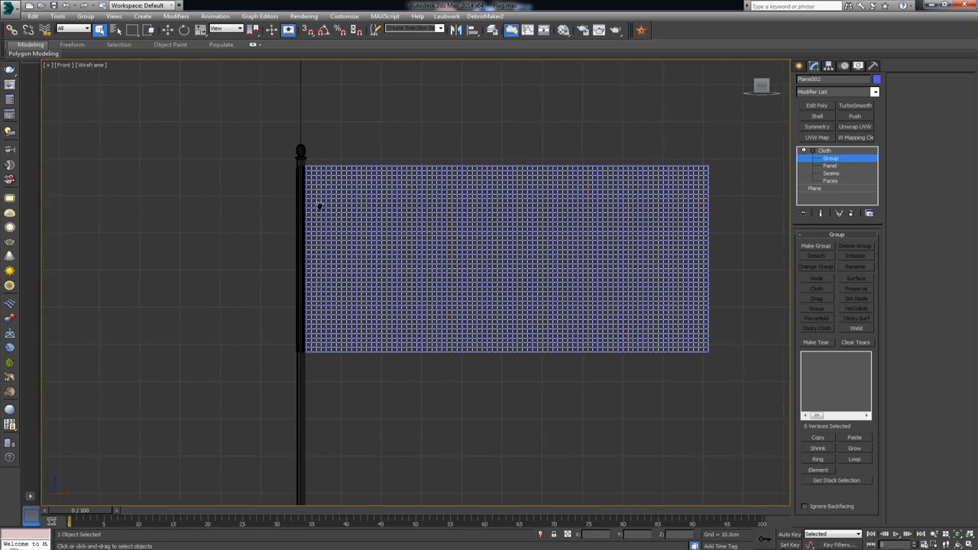
{"action": "scroll", "coordinate": [321, 205], "scroll_direction": "up", "scroll_amount": 5}
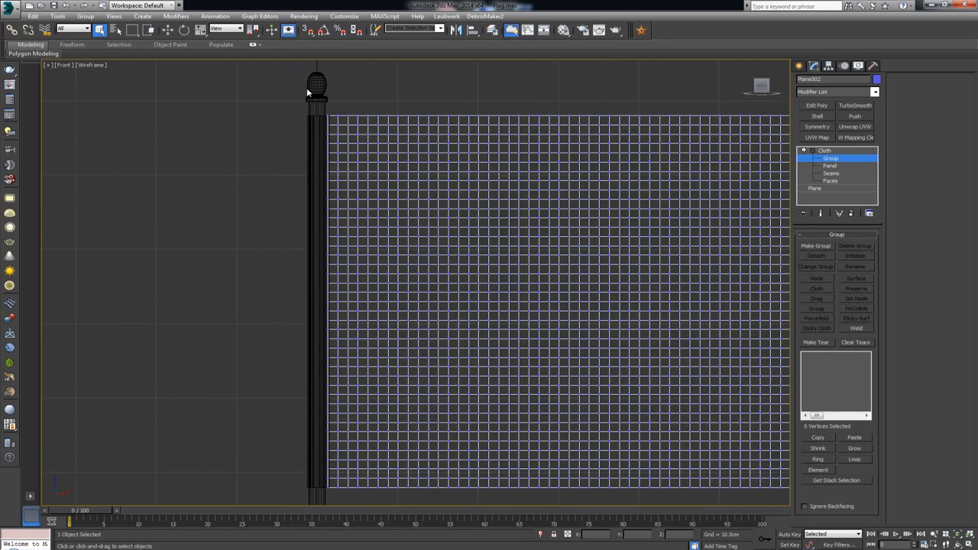
{"action": "left_click_drag", "start_coordinate": [307, 88], "coordinate": [333, 500]}
{"action": "left_click", "coordinate": [813, 246]}
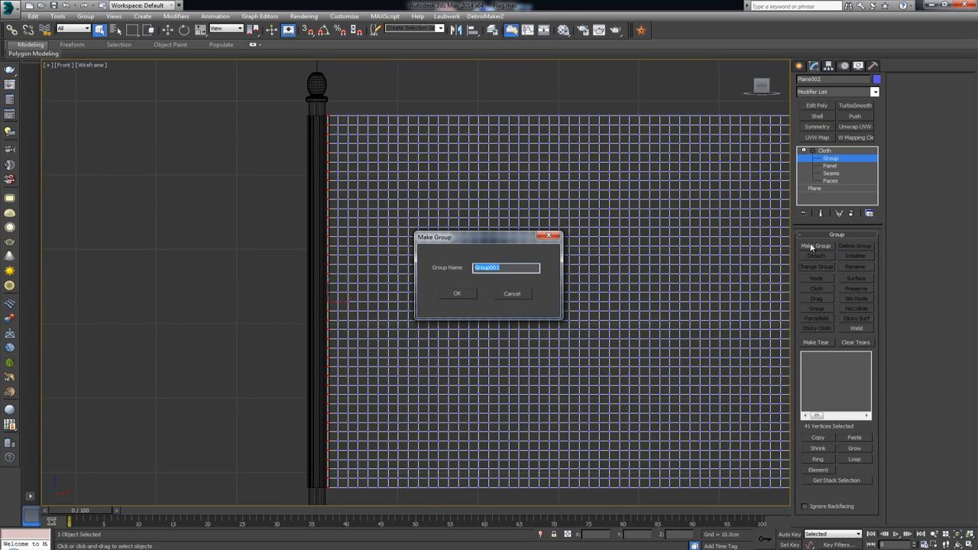
{"action": "left_click", "coordinate": [459, 294]}
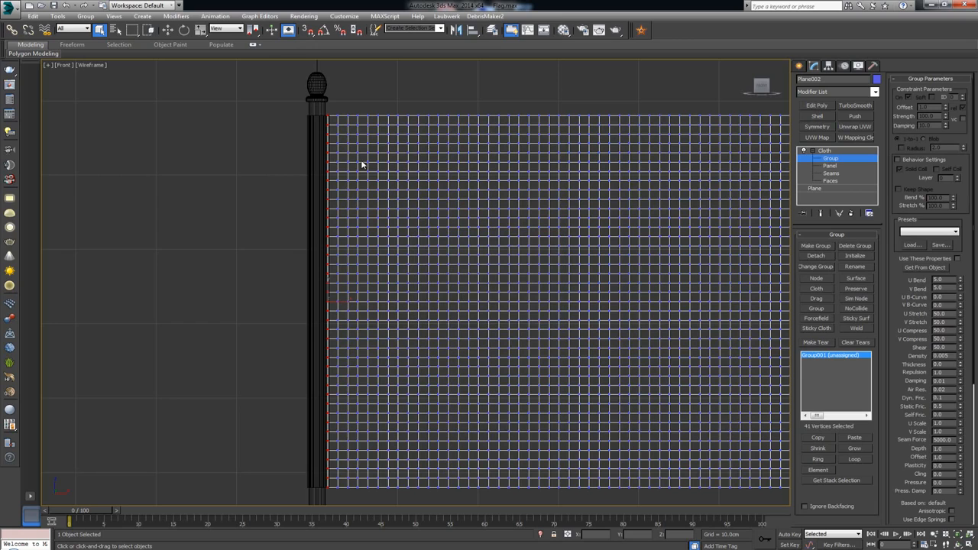
Step: Constrain the flag's edge vertex group to the Base_Flag sleeve with a Node constraint
{"action": "scroll", "coordinate": [481, 216], "scroll_direction": "down", "scroll_amount": 3}
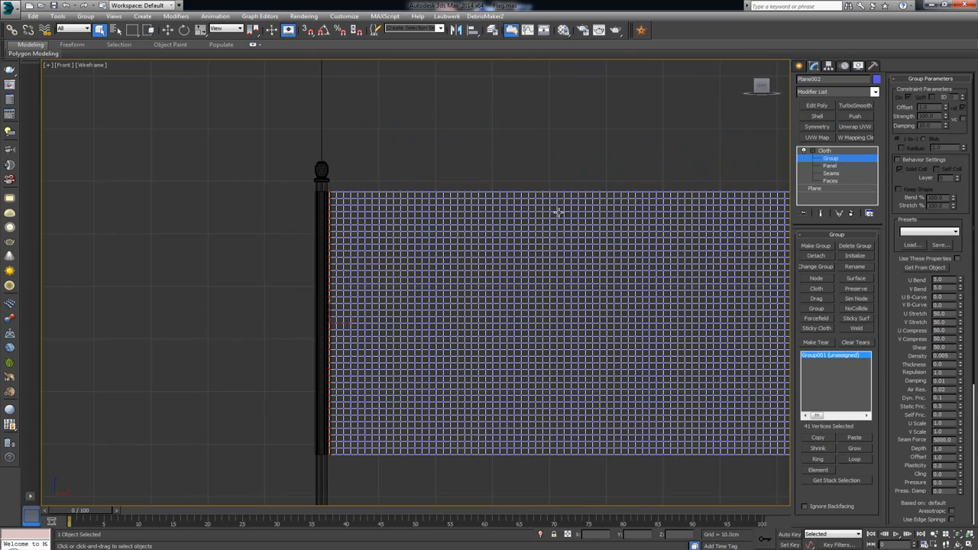
{"action": "middle_click_drag", "start_coordinate": [403, 318], "coordinate": [476, 284]}
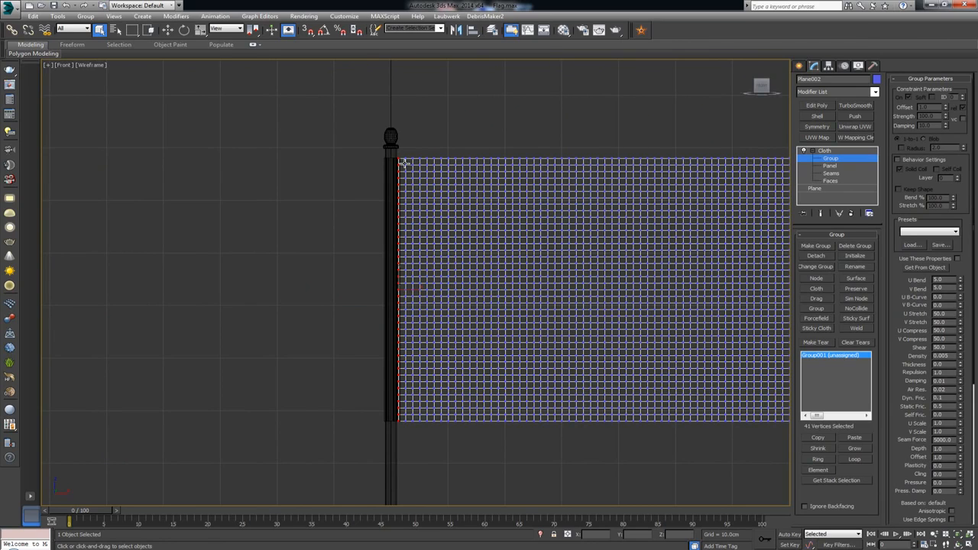
{"action": "middle_click_drag", "start_coordinate": [399, 232], "coordinate": [415, 354]}
{"action": "scroll", "coordinate": [415, 353], "scroll_direction": "up", "scroll_amount": 5}
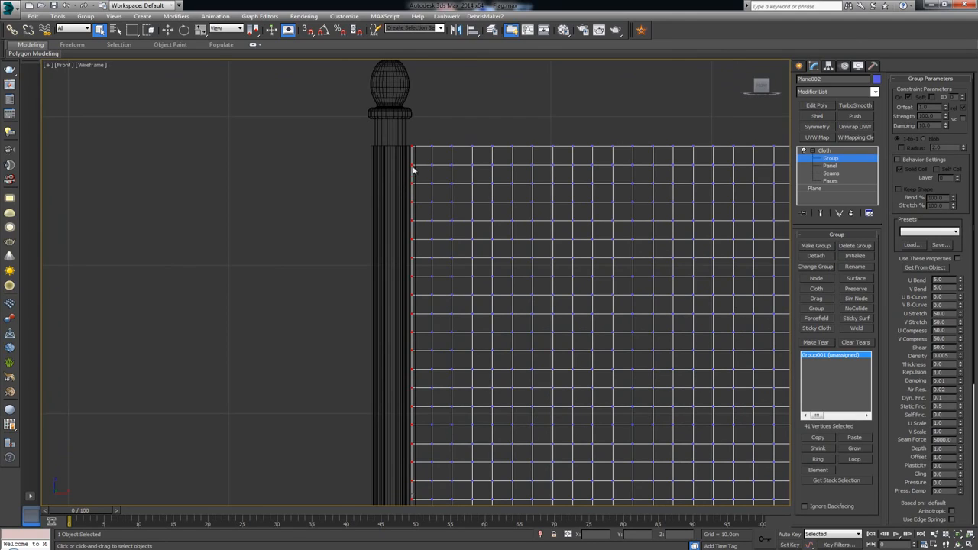
{"action": "middle_click_drag", "start_coordinate": [414, 161], "coordinate": [413, 175]}
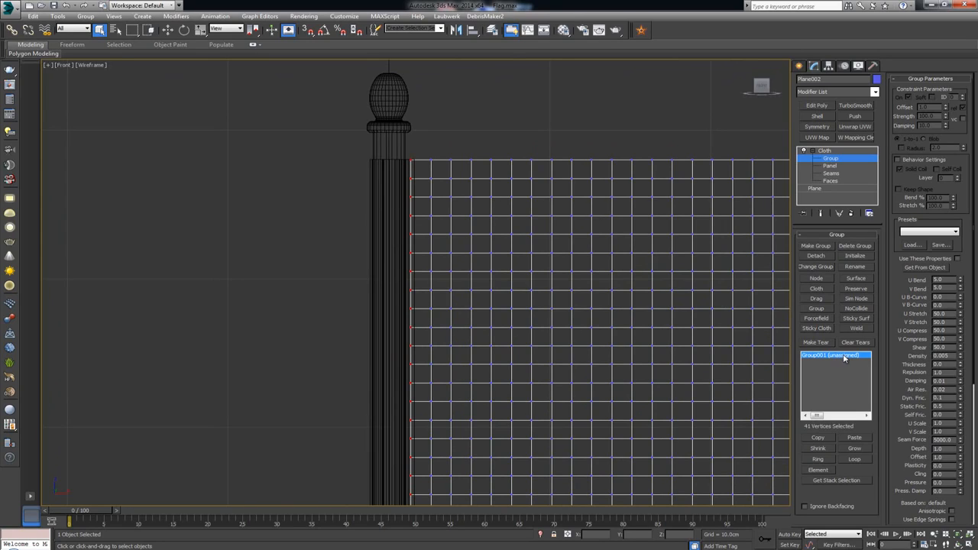
{"action": "left_click", "coordinate": [818, 279]}
{"action": "left_click", "coordinate": [413, 169]}
{"action": "left_click_drag", "start_coordinate": [820, 420], "coordinate": [826, 419]}
{"action": "left_click_drag", "start_coordinate": [825, 416], "coordinate": [808, 416]}
Step: Leave the Group sub-object level and return to the maximized Perspective view of the flag
{"action": "middle_click_drag", "start_coordinate": [658, 368], "coordinate": [563, 313]}
{"action": "scroll", "coordinate": [564, 313], "scroll_direction": "down", "scroll_amount": 2}
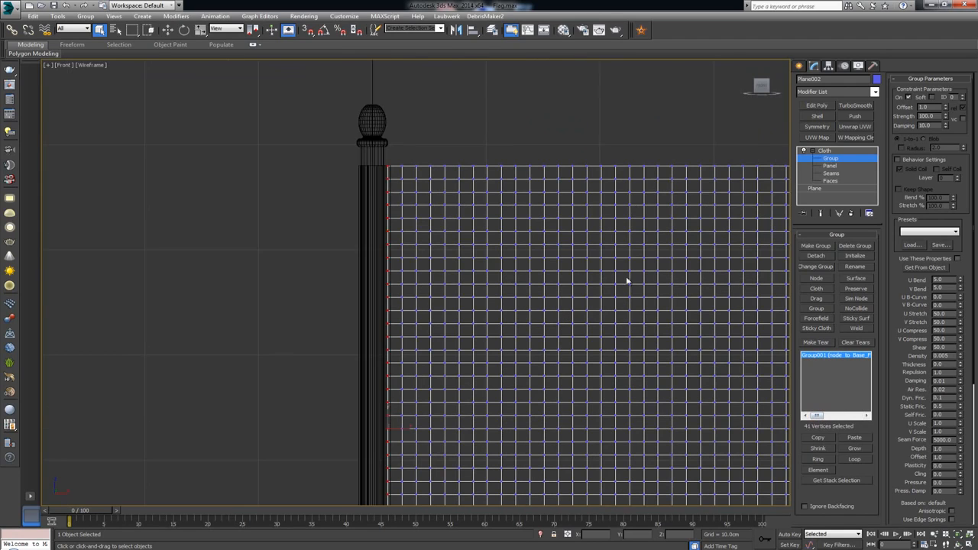
{"action": "left_click", "coordinate": [834, 156]}
{"action": "middle_click_drag", "start_coordinate": [681, 275], "coordinate": [567, 221]}
{"action": "scroll", "coordinate": [560, 234], "scroll_direction": "down", "scroll_amount": 3}
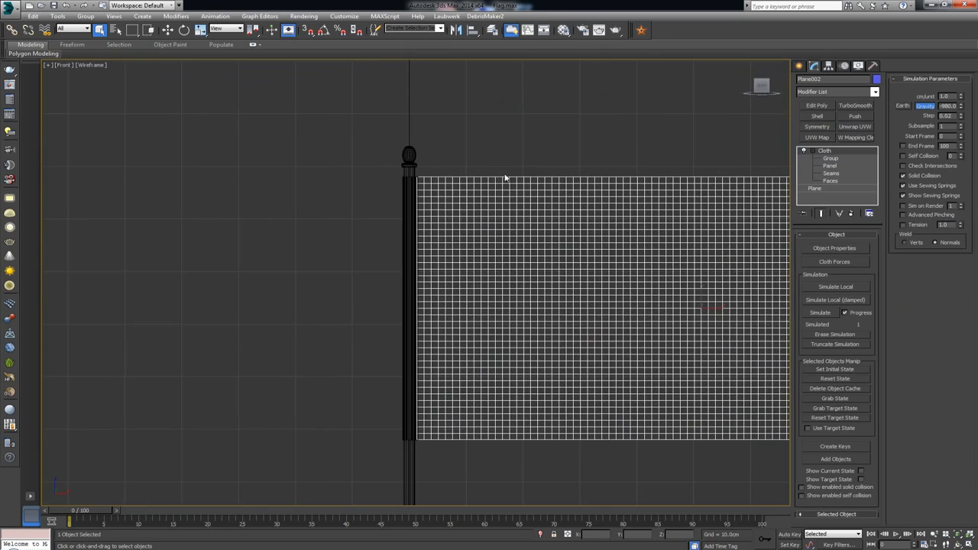
{"action": "middle_click_drag", "start_coordinate": [527, 299], "coordinate": [502, 301]}
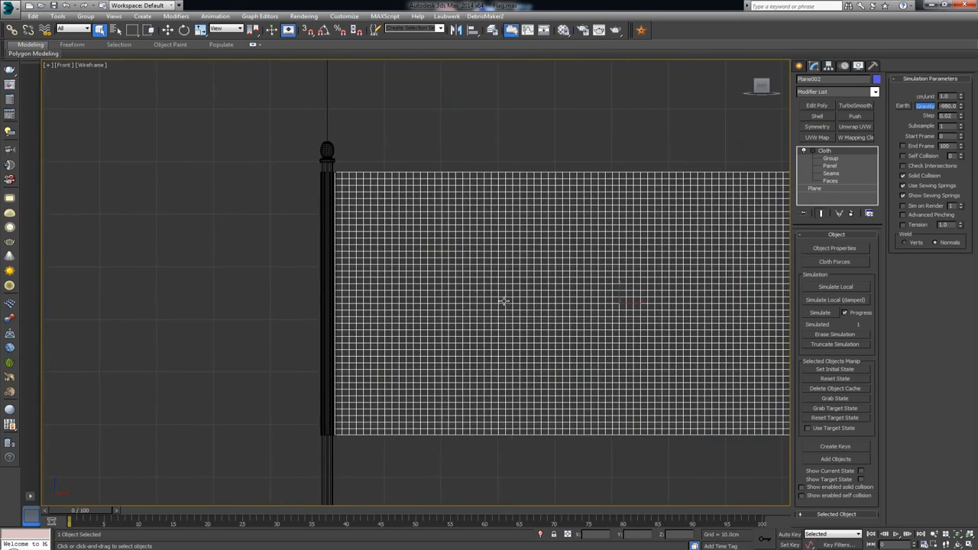
{"action": "key", "text": "alt+w"}
{"action": "right_click", "coordinate": [601, 388]}
{"action": "key", "text": "alt+w"}
{"action": "middle_click_drag", "start_coordinate": [607, 380], "coordinate": [521, 311]}
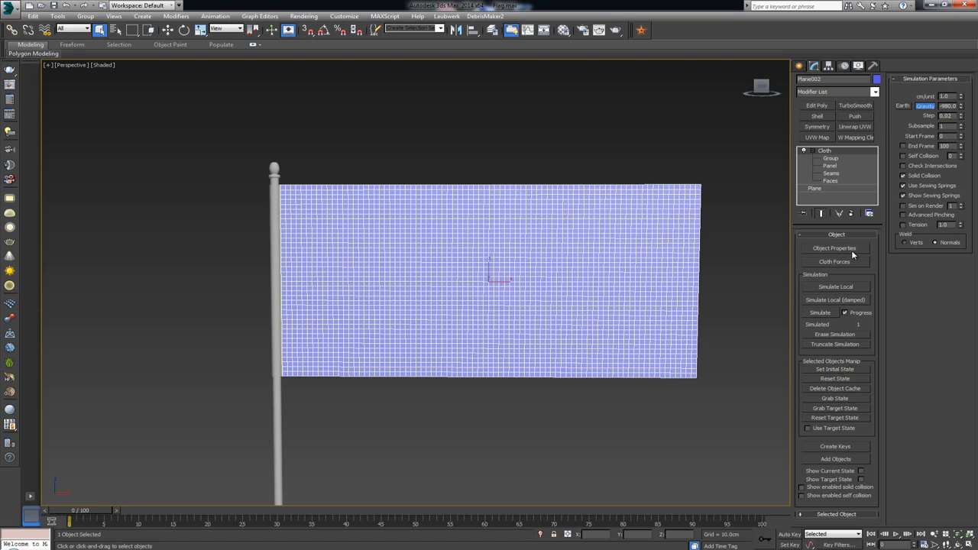
Step: Add Cylinder001 to the objects in the cloth simulation
{"action": "left_click", "coordinate": [835, 249]}
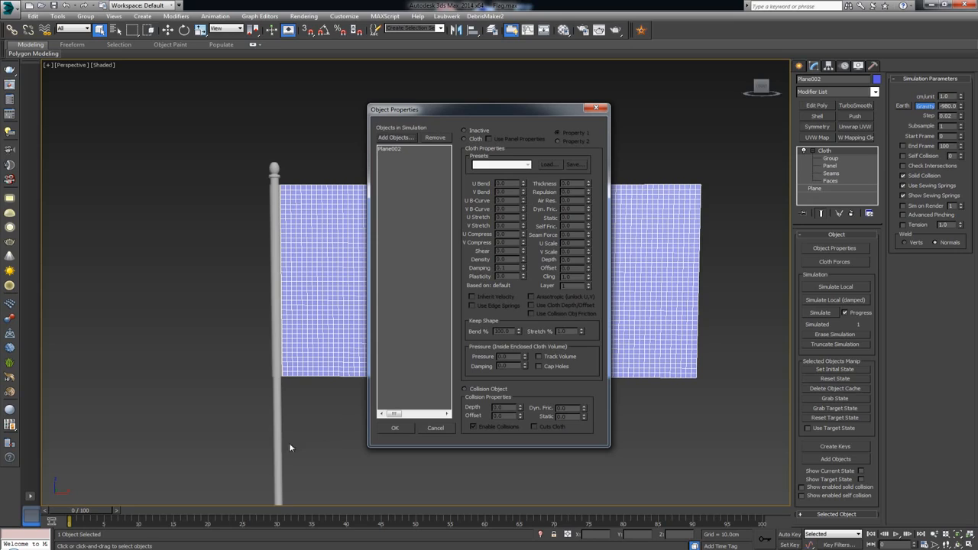
{"action": "left_click", "coordinate": [394, 137]}
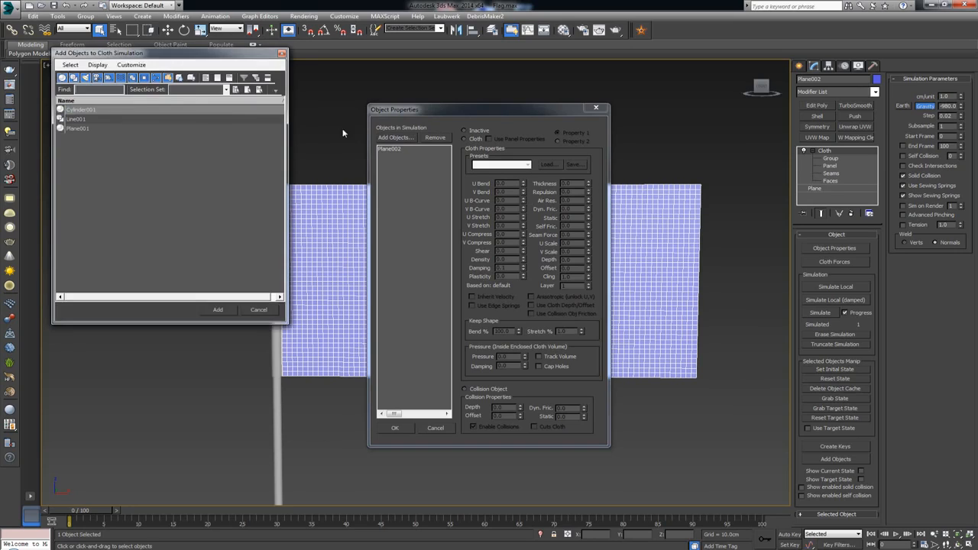
{"action": "left_click", "coordinate": [89, 121]}
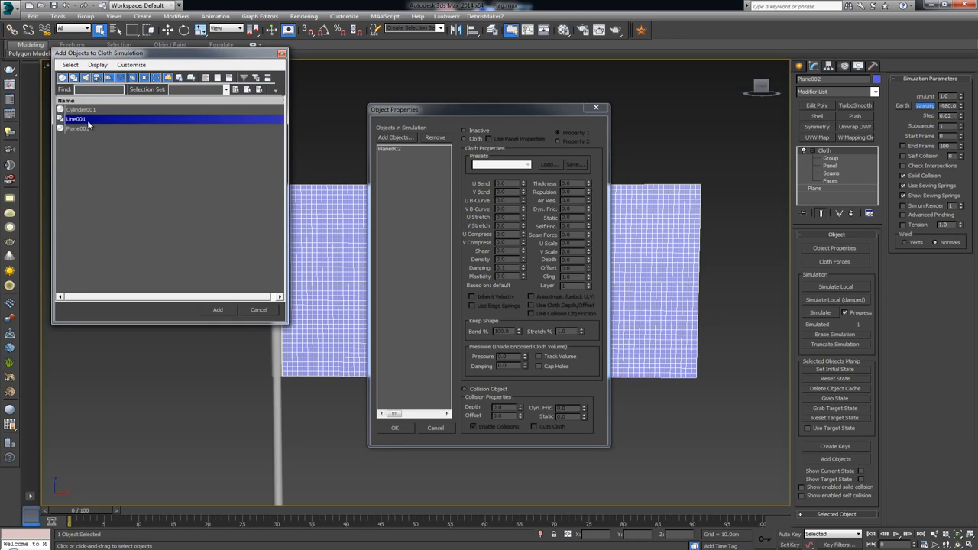
{"action": "left_click", "coordinate": [93, 111]}
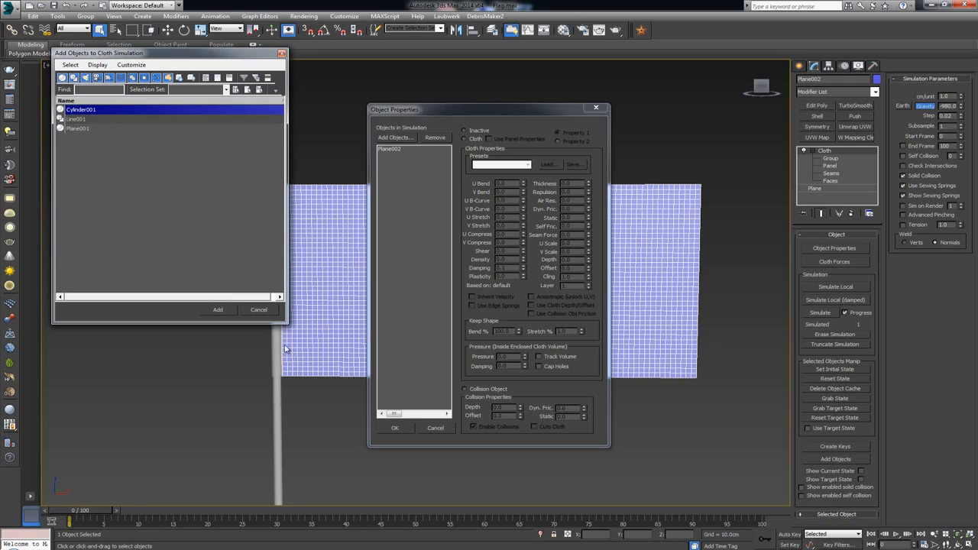
{"action": "left_click", "coordinate": [216, 310]}
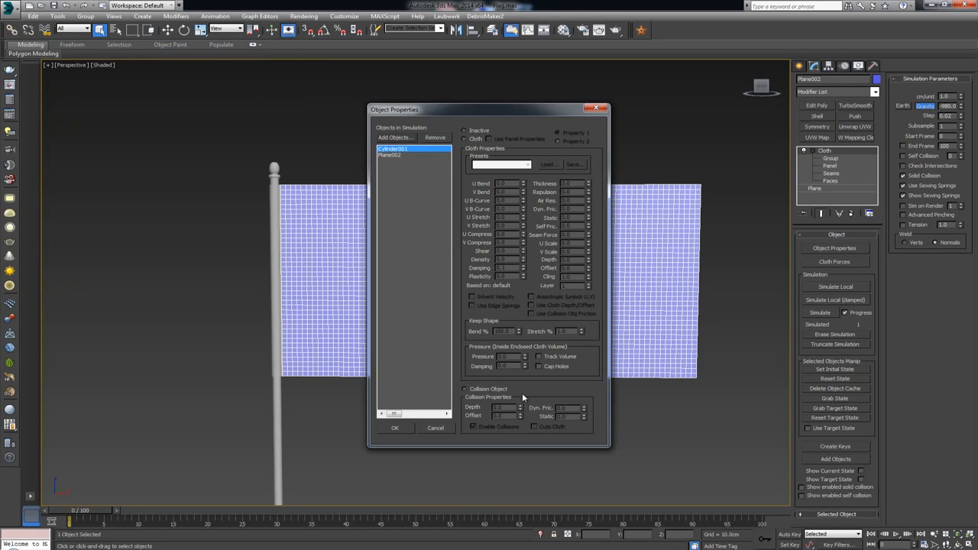
{"action": "left_click", "coordinate": [394, 429]}
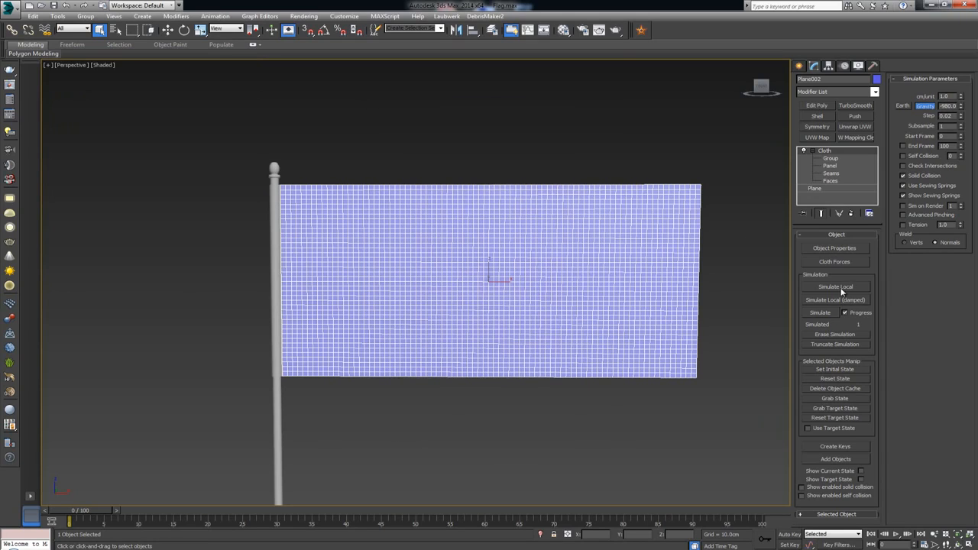
Step: Define Cylinder001 as a Collision Object in the cloth object properties
{"action": "left_click", "coordinate": [838, 249]}
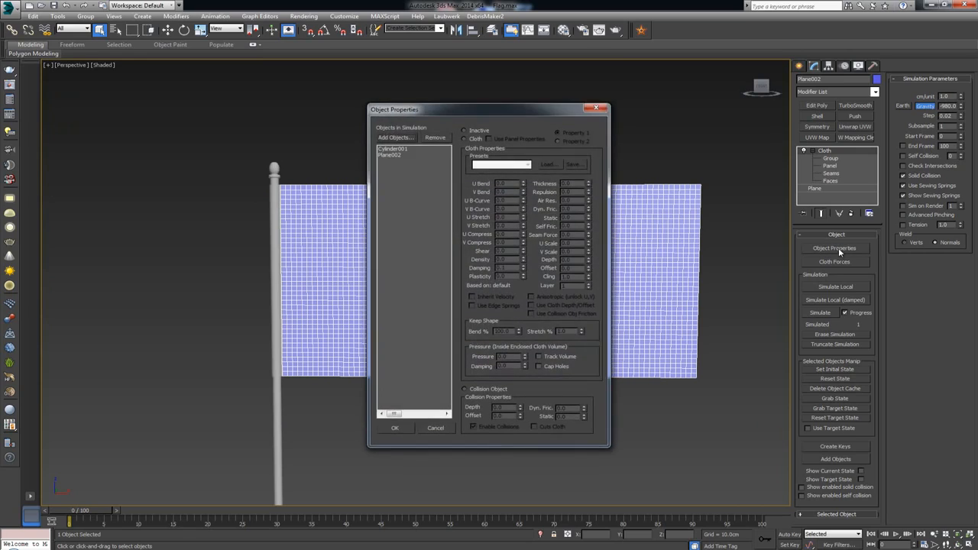
{"action": "left_click", "coordinate": [394, 149]}
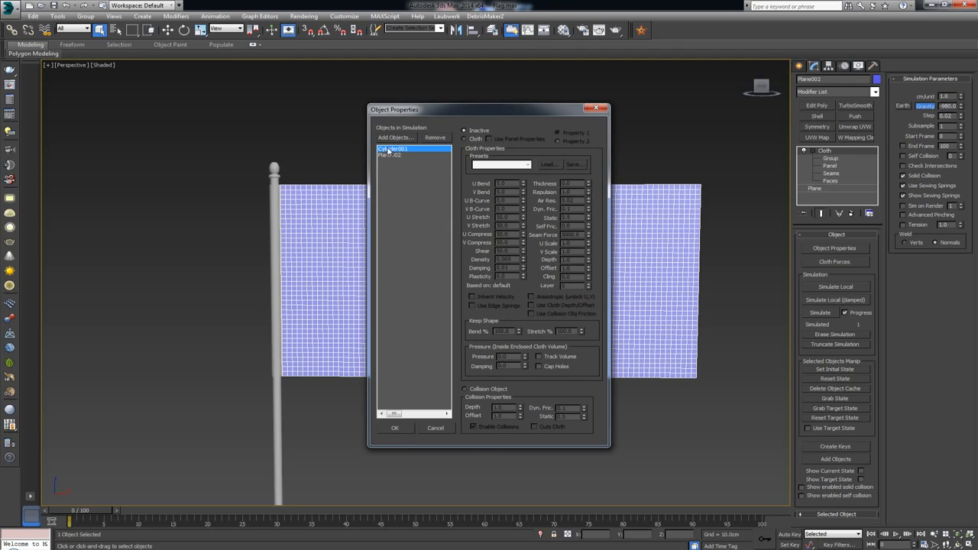
{"action": "left_click", "coordinate": [476, 390]}
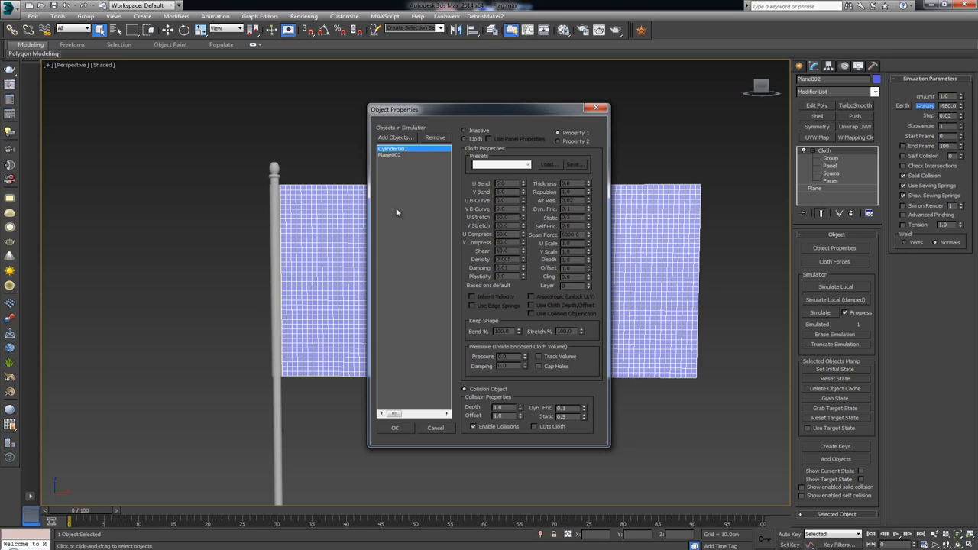
Step: Define Plane002 as Cloth with the Silk preset and accept the object properties
{"action": "left_click", "coordinate": [394, 155]}
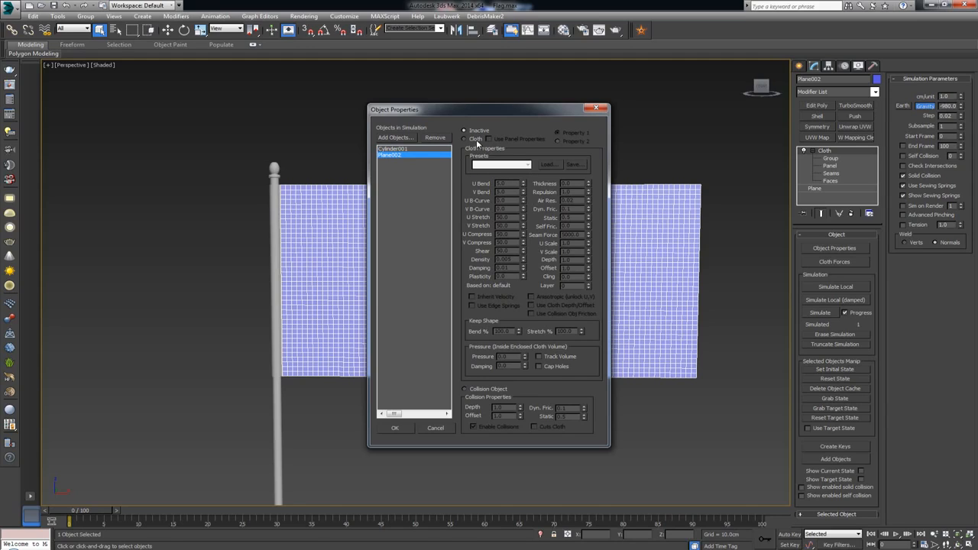
{"action": "left_click", "coordinate": [476, 140]}
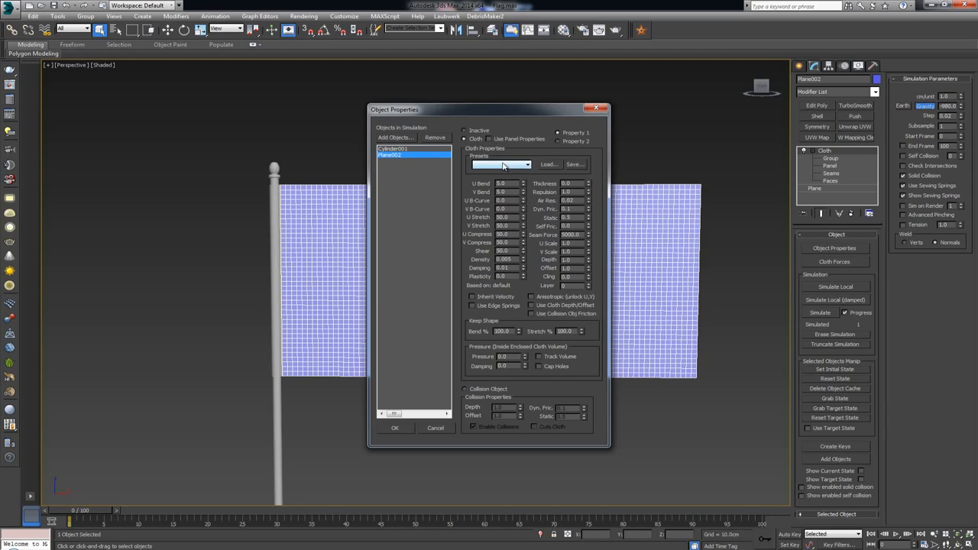
{"action": "left_click", "coordinate": [503, 166]}
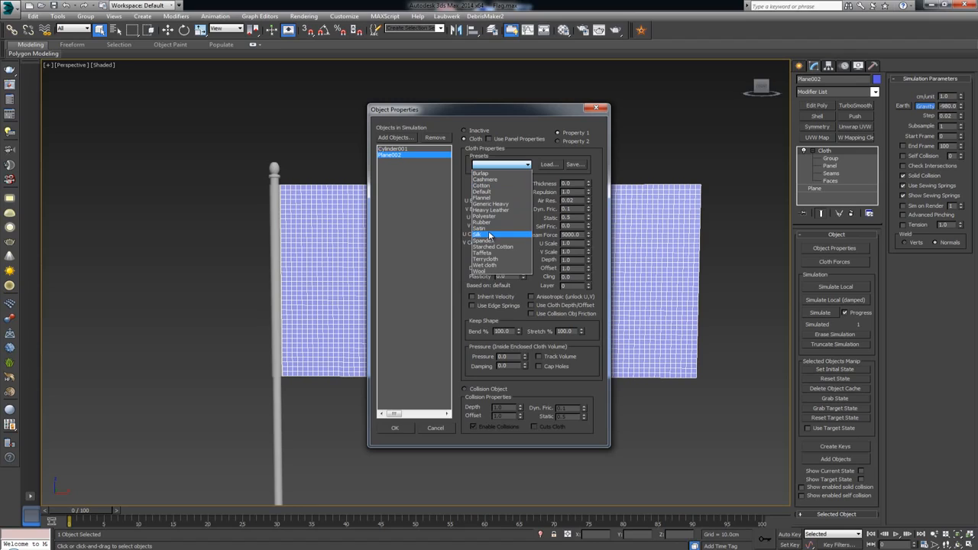
{"action": "left_click", "coordinate": [490, 235]}
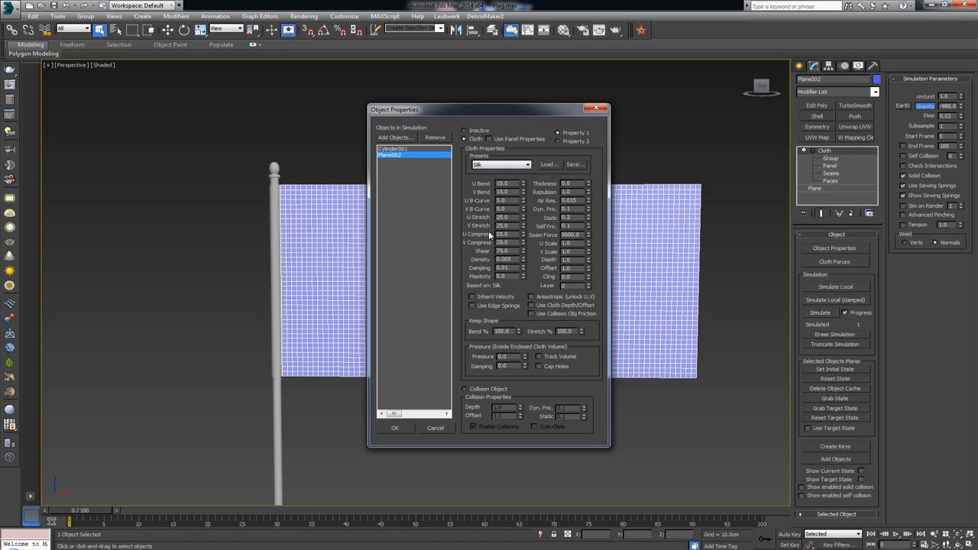
{"action": "left_click", "coordinate": [402, 428]}
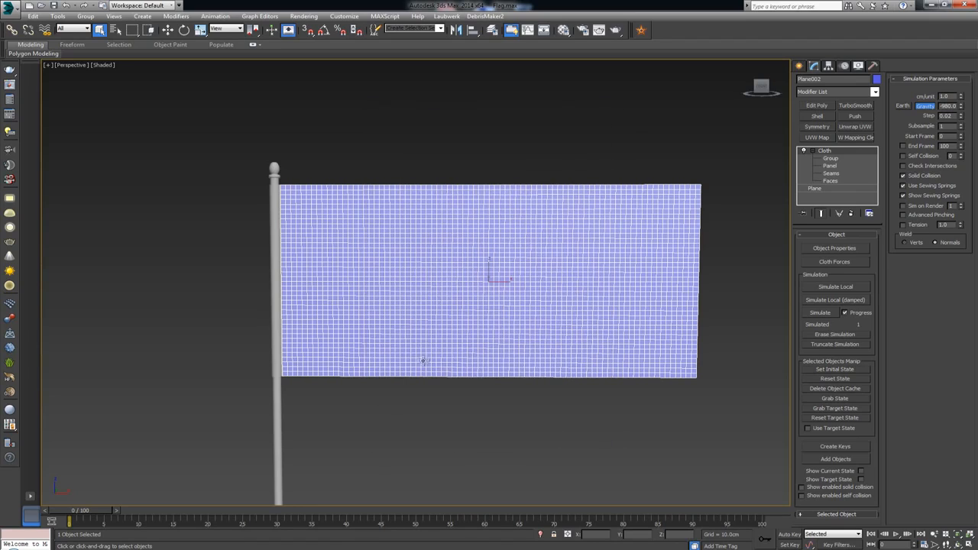
{"action": "scroll", "coordinate": [423, 321], "scroll_direction": "down", "scroll_amount": 3}
{"action": "scroll", "coordinate": [421, 279], "scroll_direction": "down", "scroll_amount": 2}
{"action": "scroll", "coordinate": [421, 280], "scroll_direction": "up", "scroll_amount": 2}
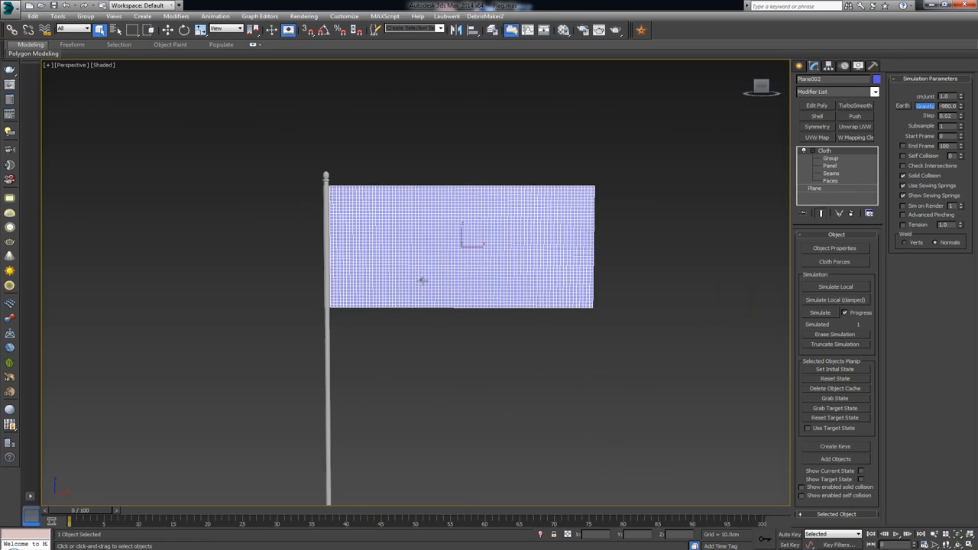
Step: Try an undamped local cloth simulation of the flag, stop it, and inspect the draped cloth around the pole
{"action": "middle_click_drag", "start_coordinate": [423, 268], "coordinate": [428, 274], "text": "alt"}
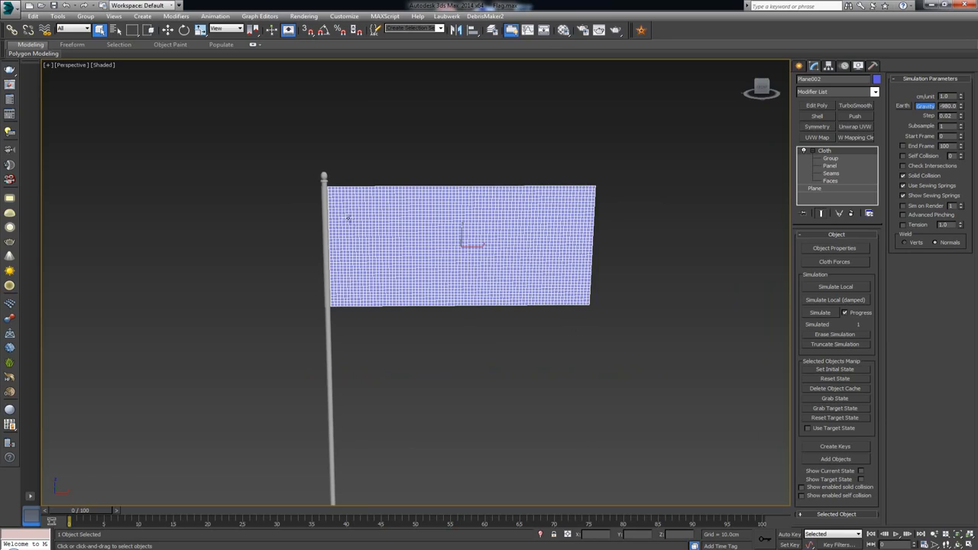
{"action": "middle_click_drag", "start_coordinate": [402, 260], "coordinate": [440, 213]}
{"action": "scroll", "coordinate": [430, 209], "scroll_direction": "down", "scroll_amount": 3}
{"action": "scroll", "coordinate": [430, 210], "scroll_direction": "up", "scroll_amount": 3}
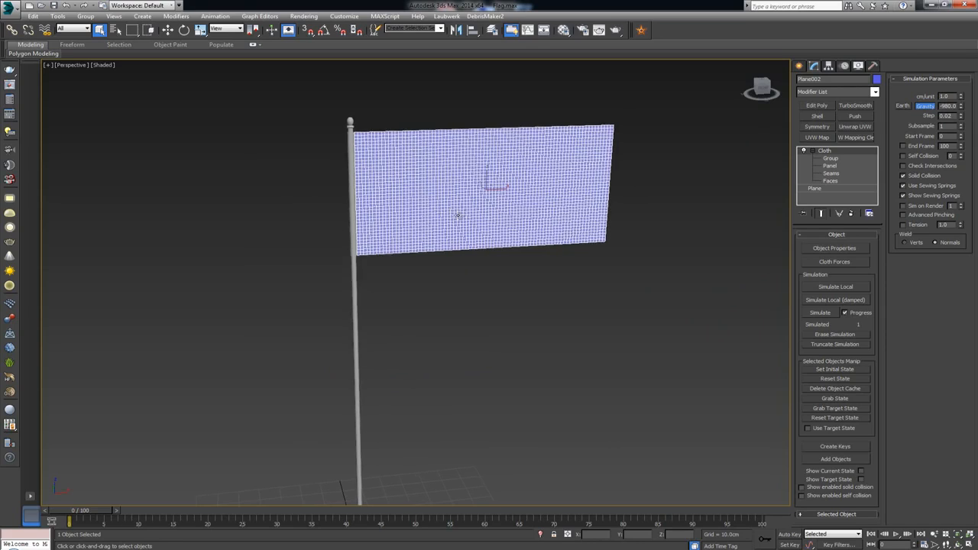
{"action": "scroll", "coordinate": [458, 215], "scroll_direction": "down", "scroll_amount": 4}
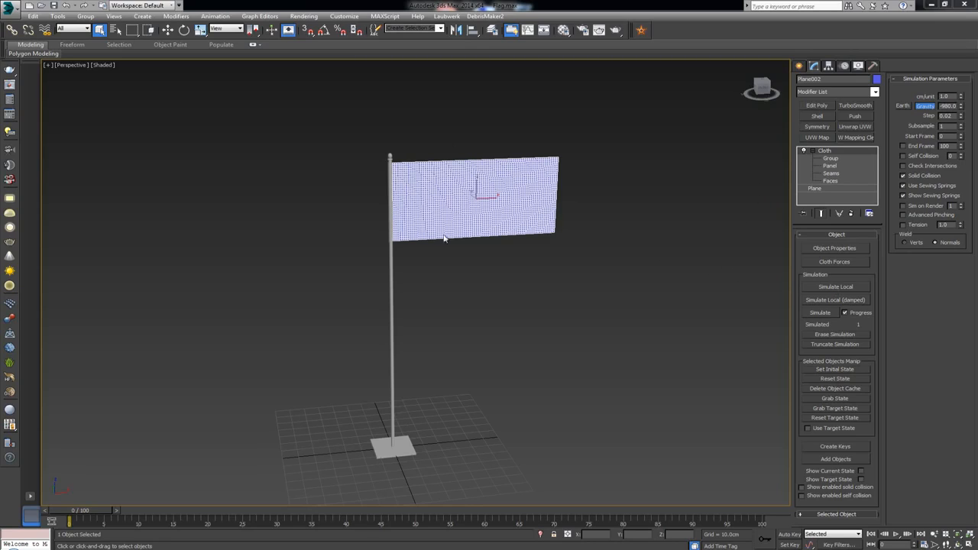
{"action": "scroll", "coordinate": [441, 303], "scroll_direction": "up", "scroll_amount": 4}
{"action": "middle_click_drag", "start_coordinate": [526, 329], "coordinate": [521, 294]}
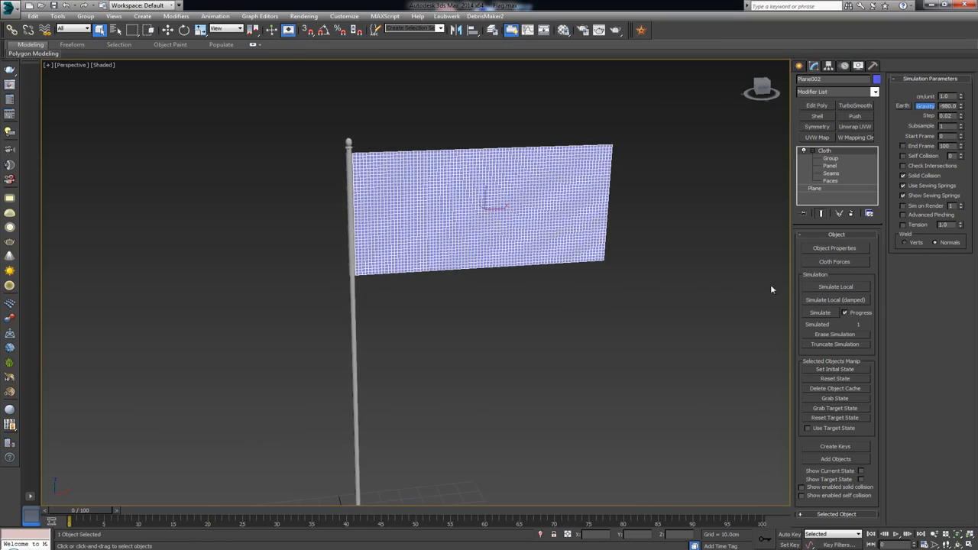
{"action": "left_click", "coordinate": [845, 286]}
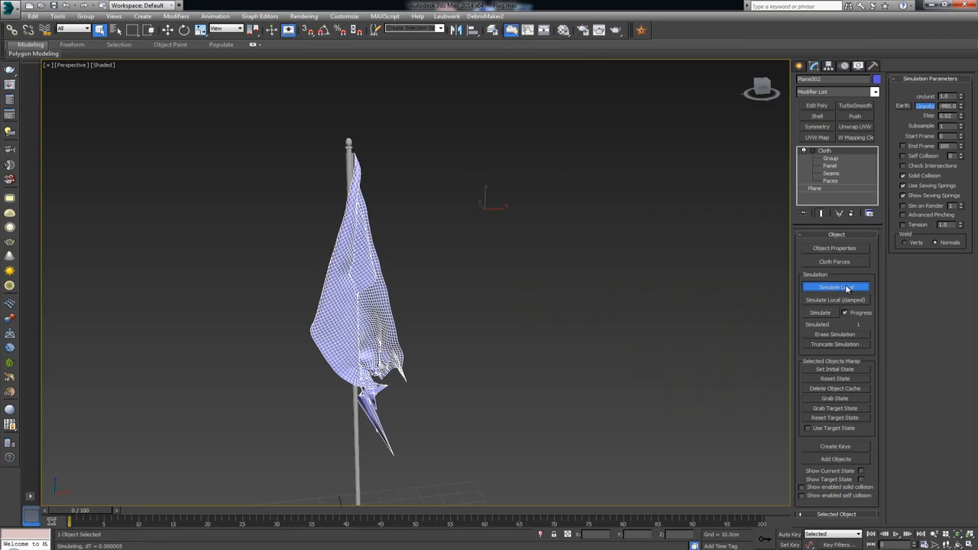
{"action": "left_click", "coordinate": [846, 288]}
{"action": "middle_click_drag", "start_coordinate": [411, 414], "coordinate": [362, 395], "text": "alt"}
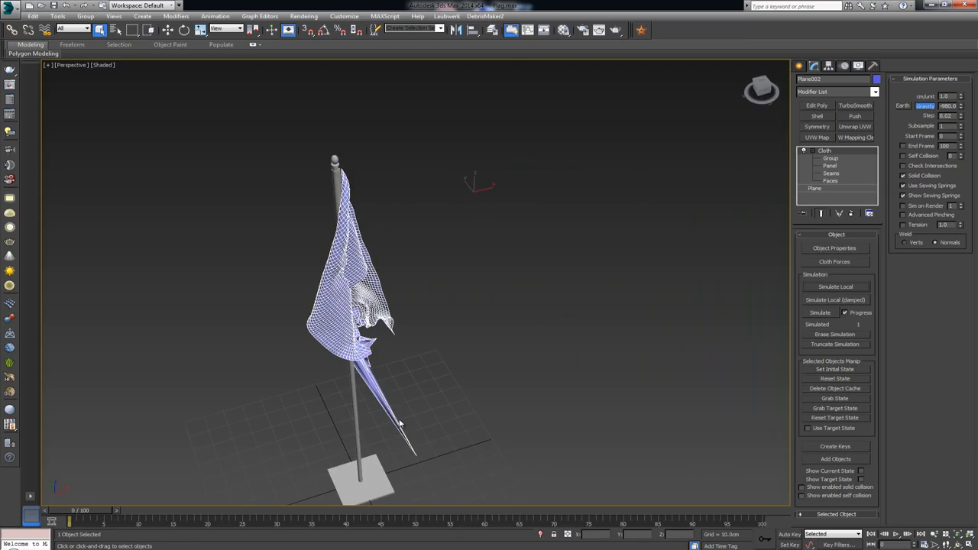
{"action": "middle_click_drag", "start_coordinate": [397, 422], "coordinate": [381, 405], "text": "alt"}
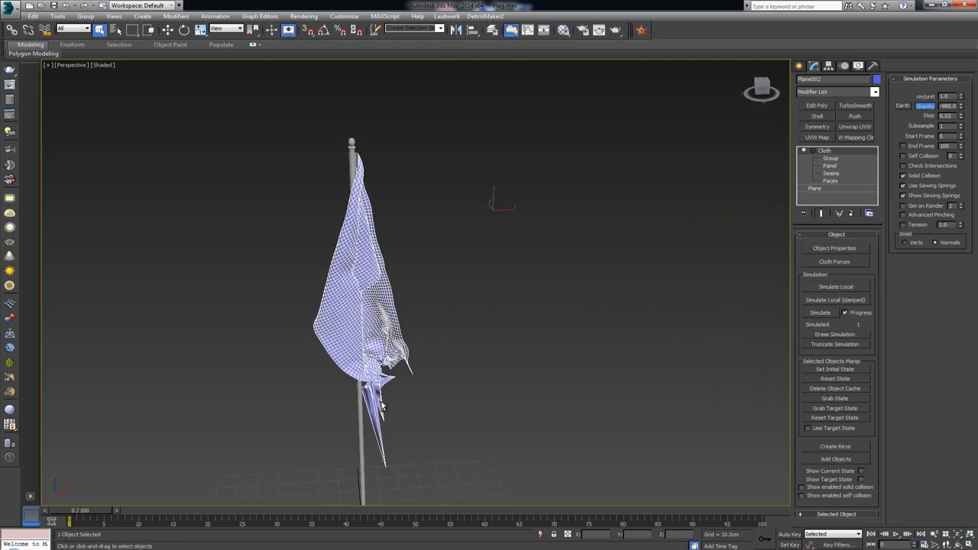
Step: Reset the flag's cloth state and run a short undamped local simulation, stopping it while the cloth is still falling
{"action": "left_click", "coordinate": [835, 379]}
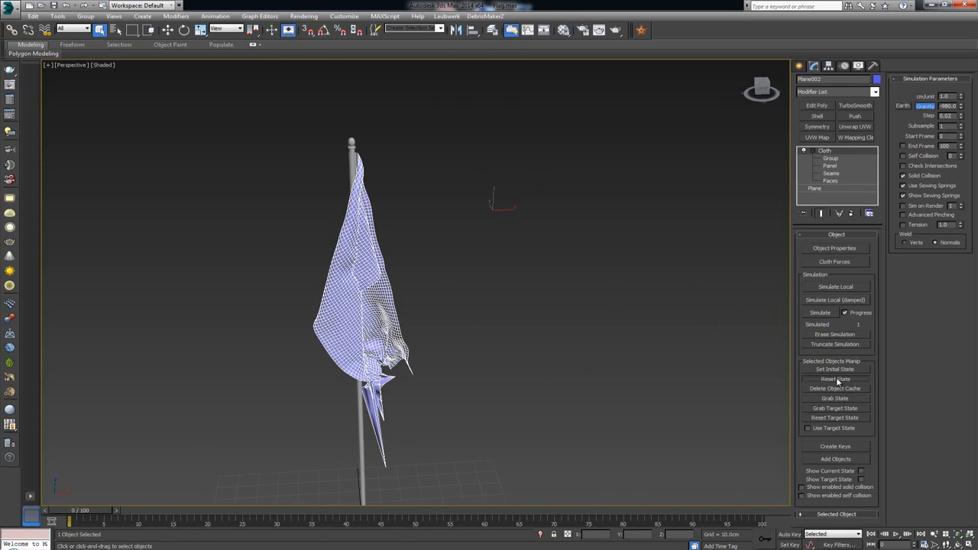
{"action": "left_click", "coordinate": [835, 287]}
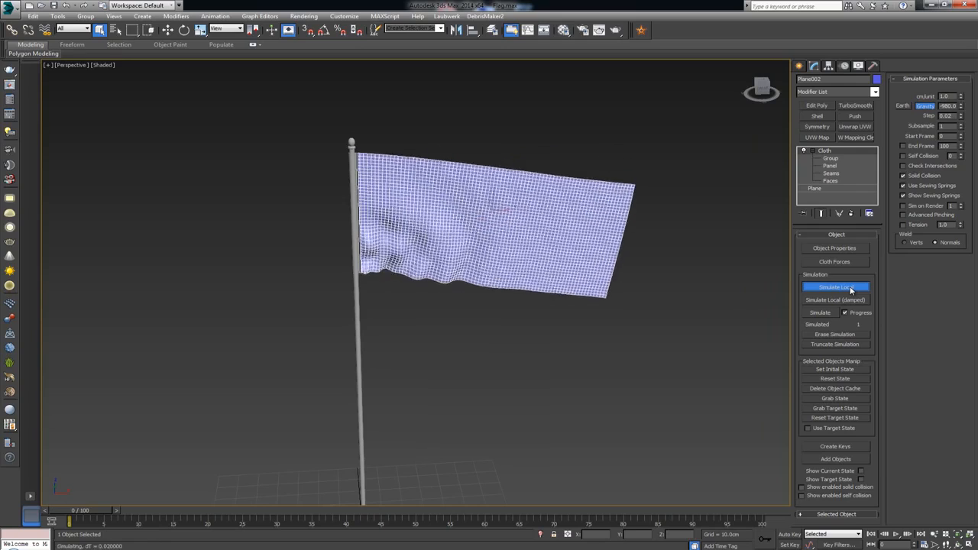
{"action": "left_click", "coordinate": [850, 289]}
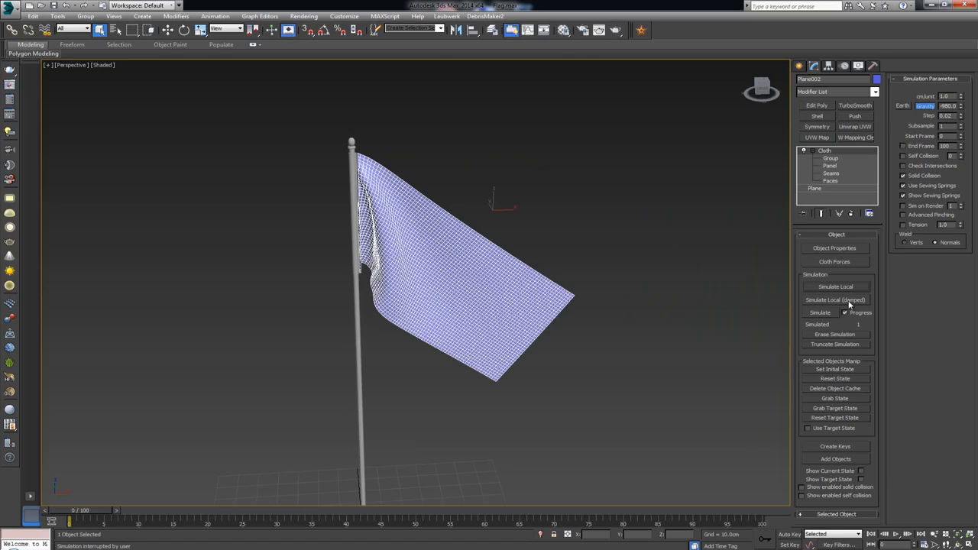
Step: Run the damped local simulation until the flag drapes down beside the pole, and stop it
{"action": "left_click", "coordinate": [836, 301]}
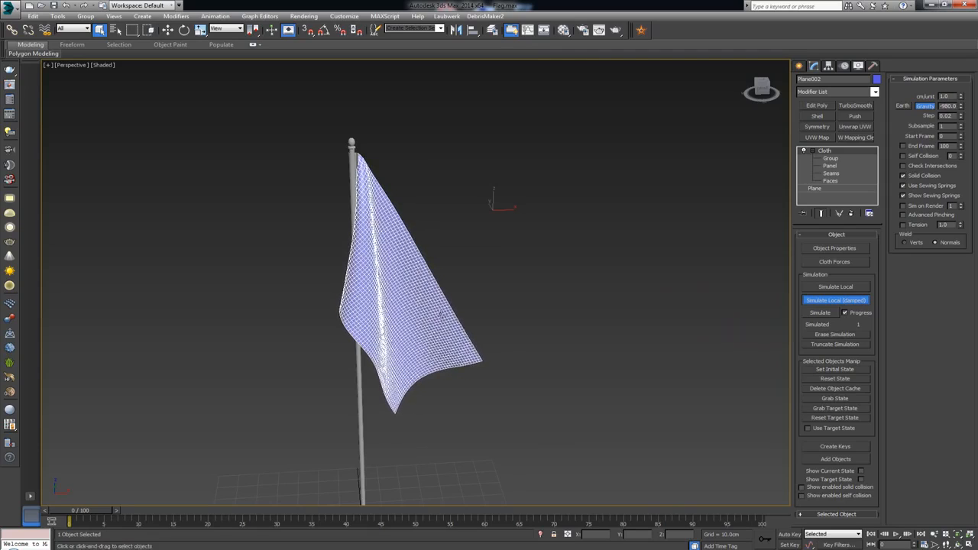
{"action": "middle_click_drag", "start_coordinate": [397, 319], "coordinate": [402, 257]}
{"action": "scroll", "coordinate": [402, 257], "scroll_direction": "down", "scroll_amount": 2}
{"action": "scroll", "coordinate": [402, 259], "scroll_direction": "up", "scroll_amount": 2}
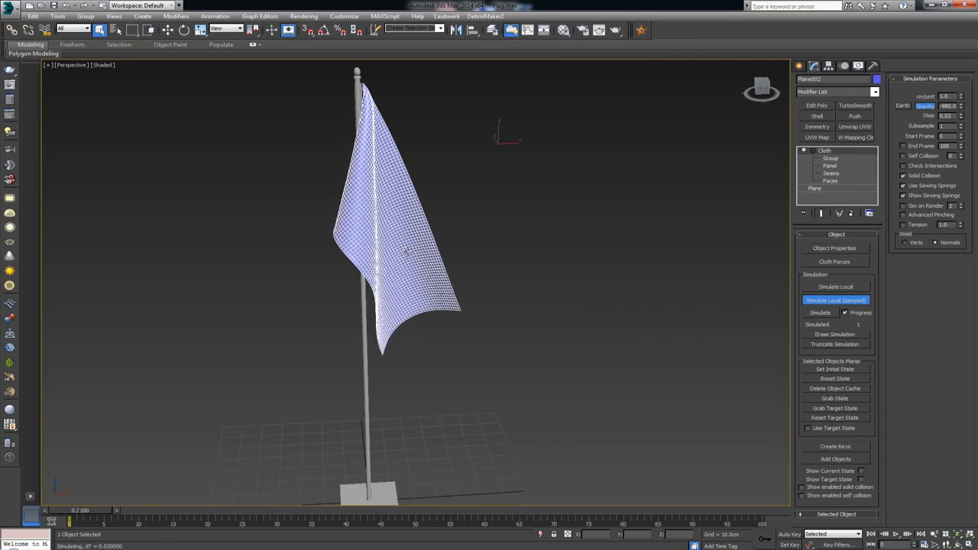
{"action": "mouse_move", "coordinate": [405, 250]}
{"action": "middle_mouse_down", "text": "alt"}
{"action": "mouse_move", "coordinate": [447, 246]}
{"action": "mouse_move", "coordinate": [411, 240]}
{"action": "middle_mouse_up", "text": "alt"}
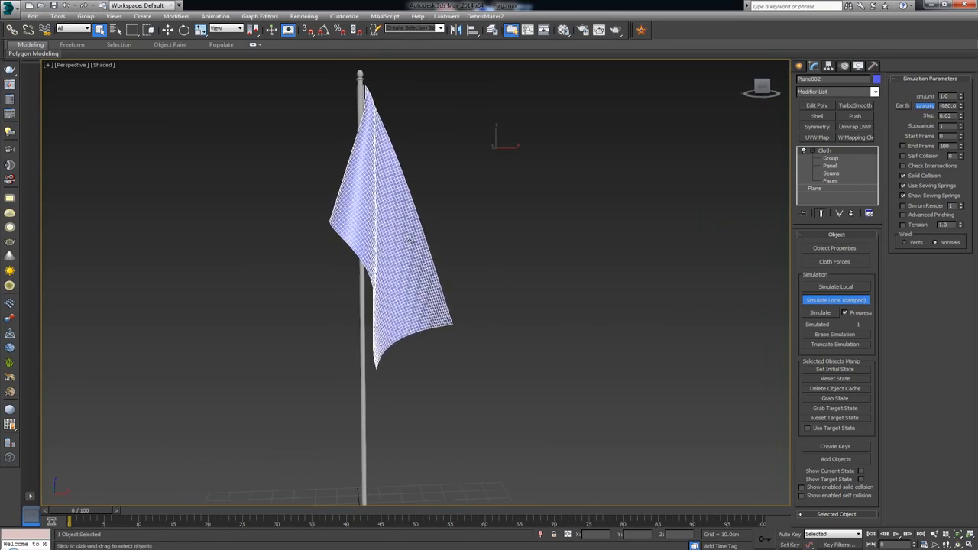
{"action": "left_click", "coordinate": [847, 288]}
Step: Refine the flag's drape with a brief undamped local simulation followed by a short damped one
{"action": "left_click", "coordinate": [847, 288]}
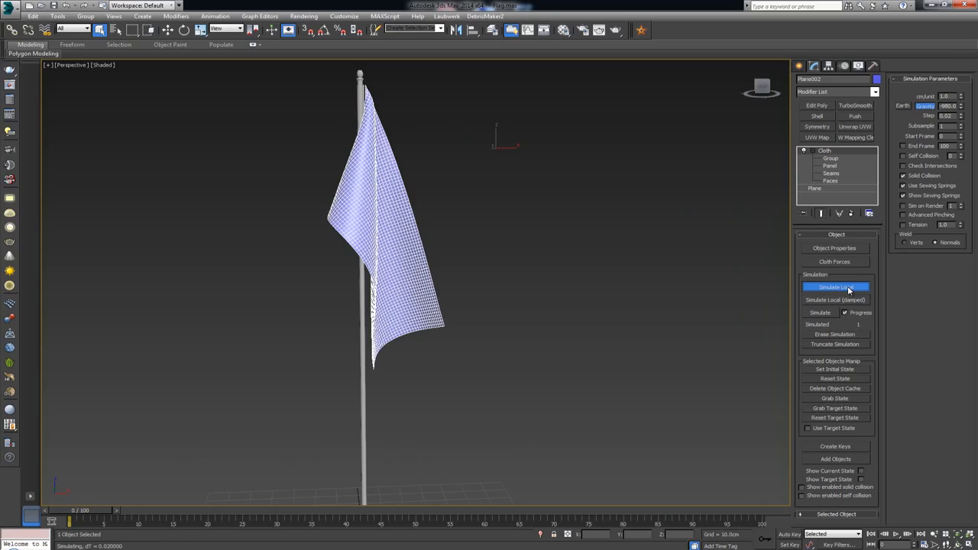
{"action": "left_click", "coordinate": [848, 288]}
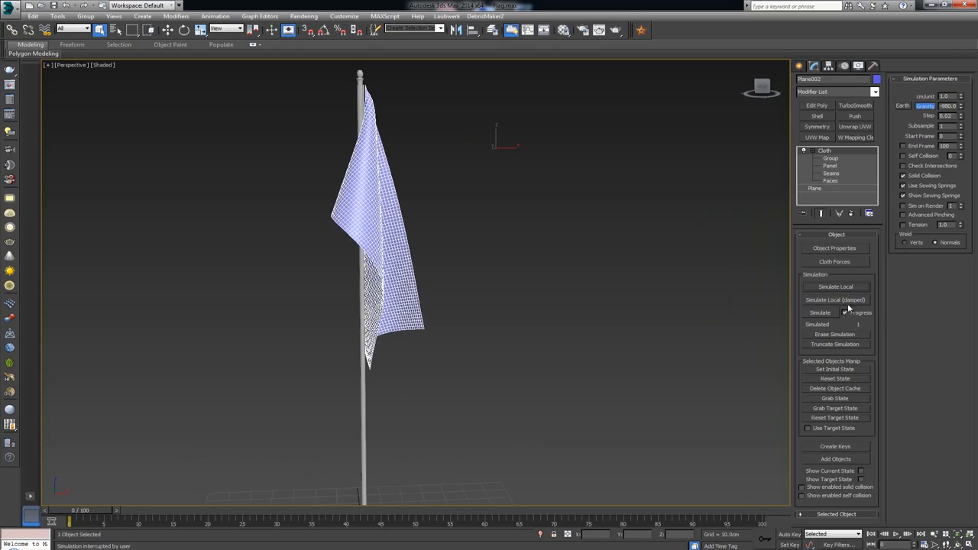
{"action": "left_click", "coordinate": [848, 304]}
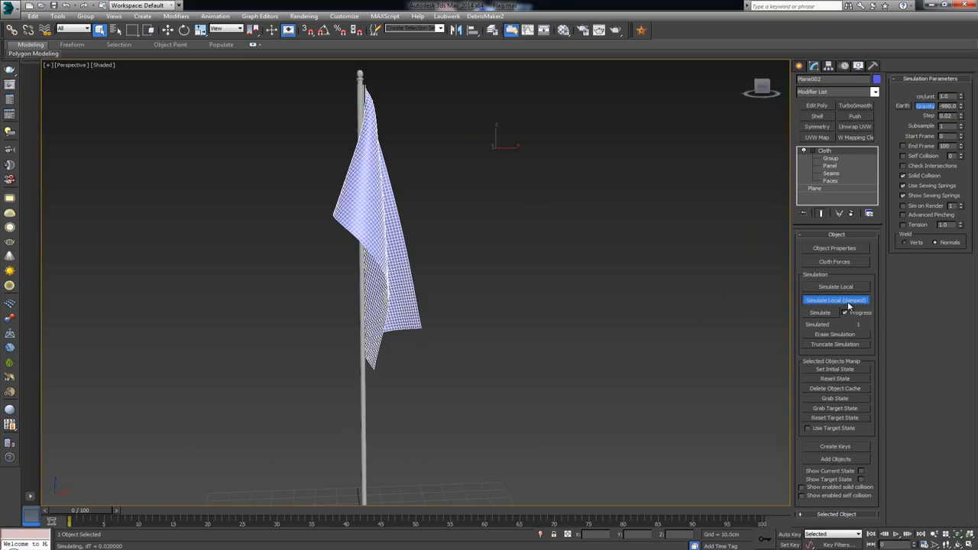
{"action": "left_click", "coordinate": [848, 304]}
Step: Move the draped flag about 0.64 cm in negative X towards the sleeve on the pole and deselect it
{"action": "mouse_move", "coordinate": [504, 270]}
{"action": "middle_mouse_down", "text": "alt"}
{"action": "mouse_move", "coordinate": [502, 262]}
{"action": "mouse_move", "coordinate": [374, 272]}
{"action": "mouse_move", "coordinate": [292, 267]}
{"action": "mouse_move", "coordinate": [524, 282]}
{"action": "mouse_move", "coordinate": [501, 286]}
{"action": "middle_mouse_up", "text": "alt"}
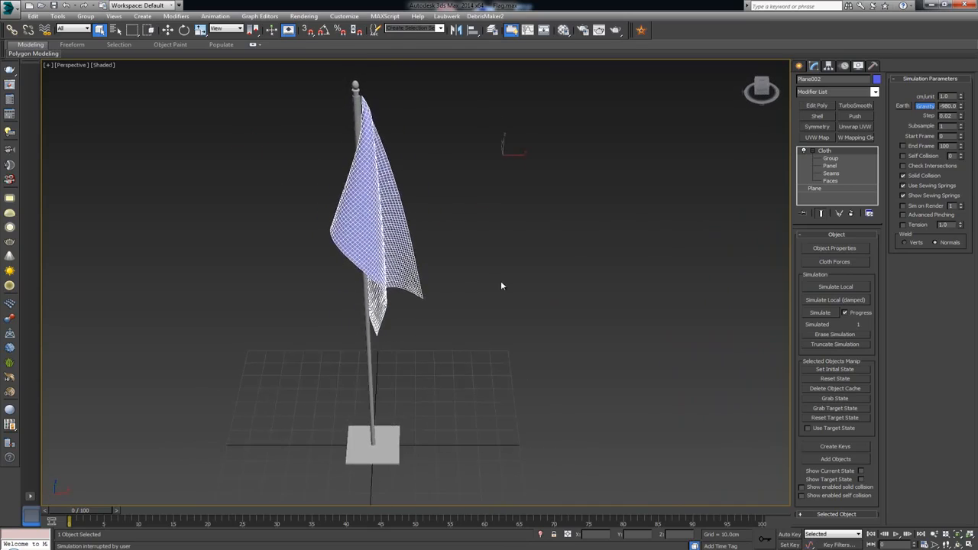
{"action": "middle_click_drag", "start_coordinate": [440, 174], "coordinate": [485, 278]}
{"action": "scroll", "coordinate": [485, 278], "scroll_direction": "up", "scroll_amount": 5}
{"action": "middle_click_drag", "start_coordinate": [384, 278], "coordinate": [618, 220], "text": "alt"}
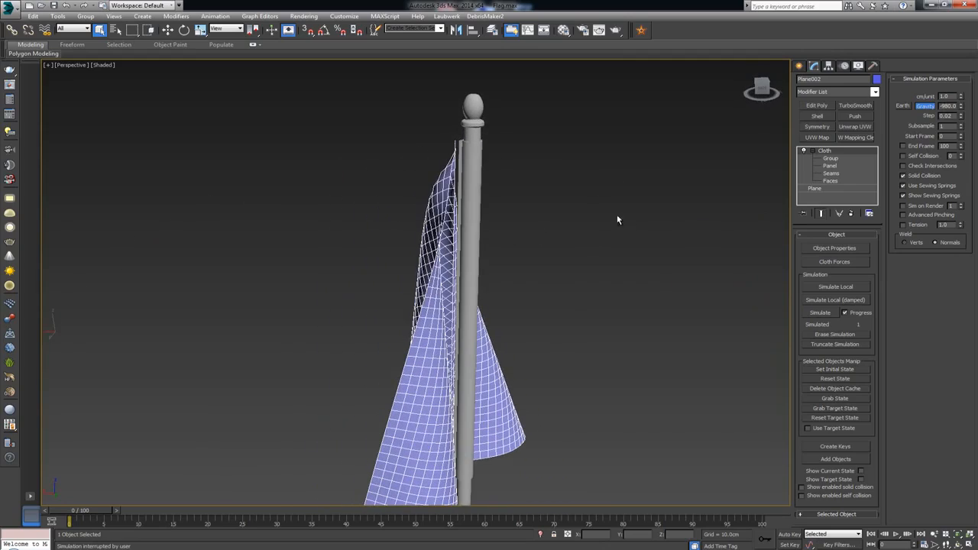
{"action": "middle_click_drag", "start_coordinate": [499, 262], "coordinate": [311, 286], "text": "alt"}
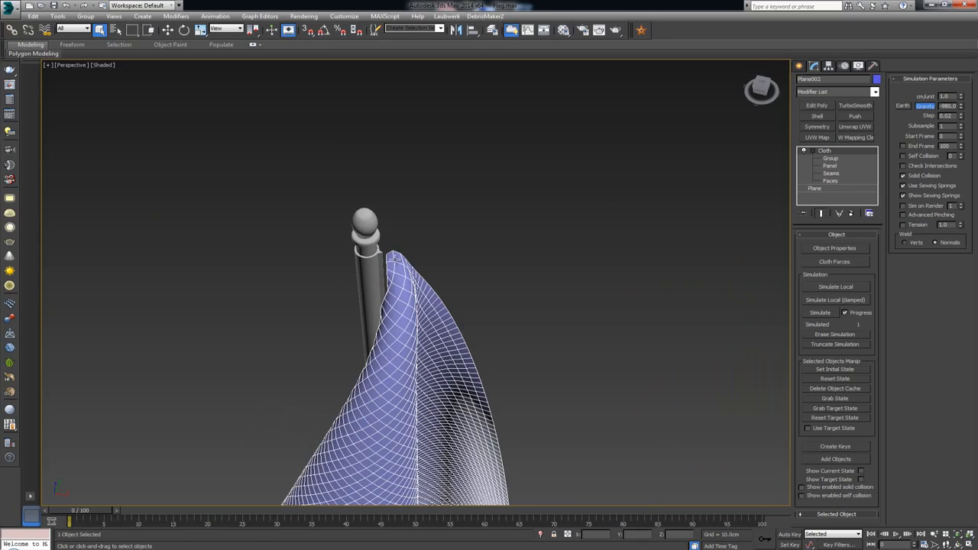
{"action": "middle_click_drag", "start_coordinate": [388, 264], "coordinate": [404, 265], "text": "alt"}
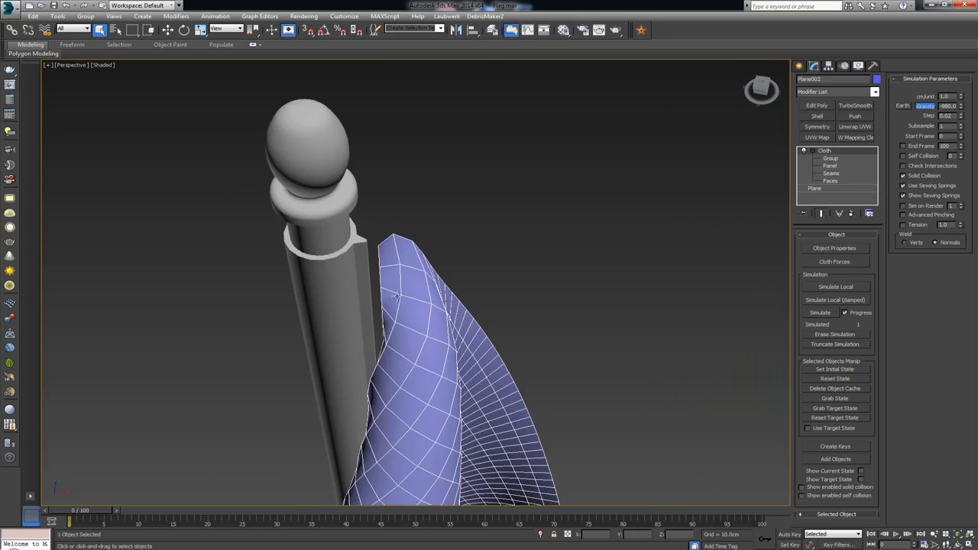
{"action": "scroll", "coordinate": [396, 295], "scroll_direction": "down", "scroll_amount": 5}
{"action": "key", "text": "w"}
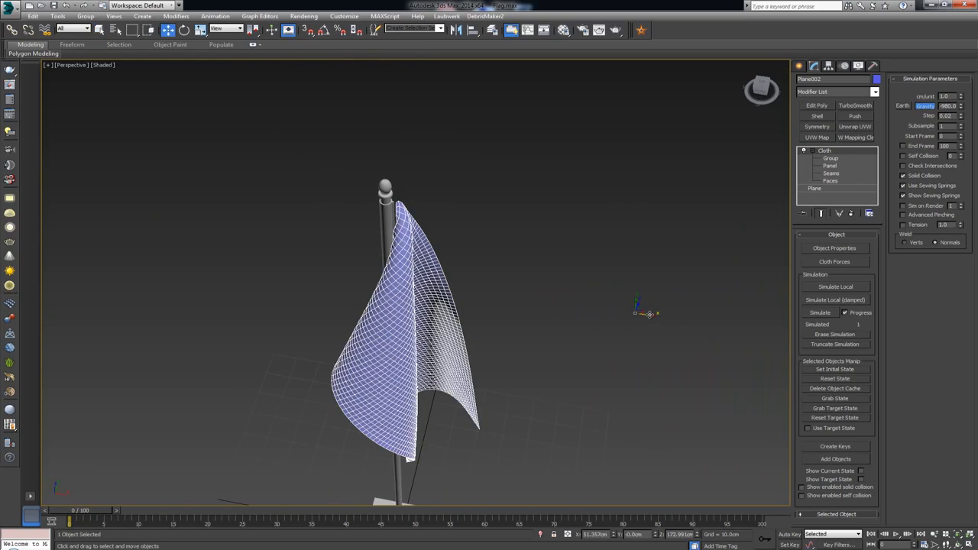
{"action": "left_click_drag", "start_coordinate": [649, 315], "coordinate": [646, 314]}
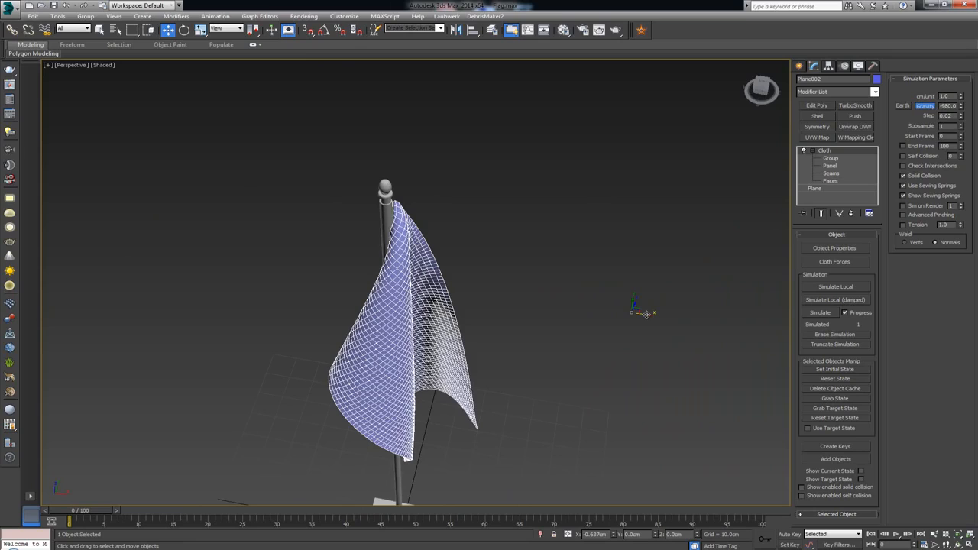
{"action": "left_click", "coordinate": [496, 246]}
Step: Examine how the flag meets the sleeve at the pole top and how the whole flag hangs
{"action": "scroll", "coordinate": [477, 273], "scroll_direction": "up", "scroll_amount": 6}
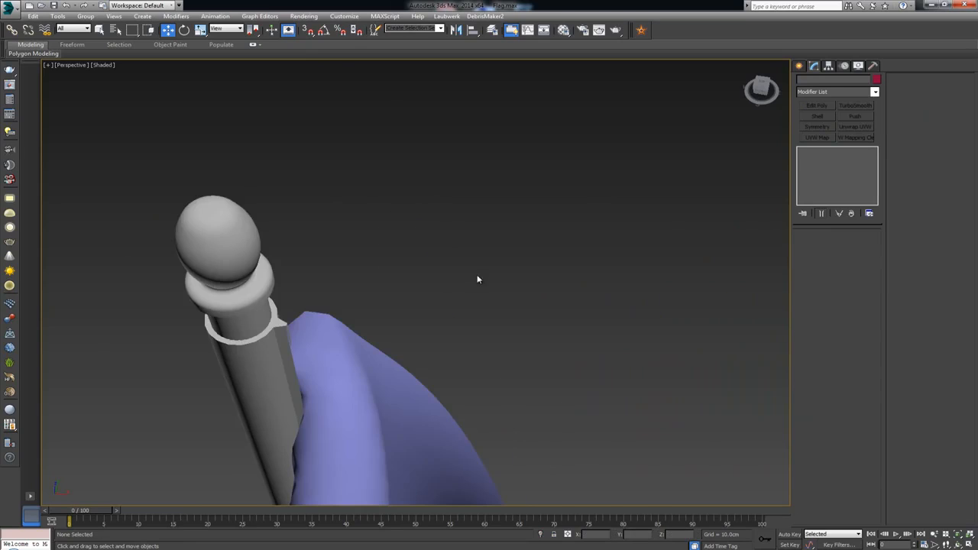
{"action": "middle_click_drag", "start_coordinate": [251, 320], "coordinate": [431, 174]}
{"action": "scroll", "coordinate": [466, 293], "scroll_direction": "down", "scroll_amount": 6}
{"action": "middle_click_drag", "start_coordinate": [446, 236], "coordinate": [491, 236], "text": "alt"}
{"action": "scroll", "coordinate": [489, 217], "scroll_direction": "down", "scroll_amount": 10}
{"action": "scroll", "coordinate": [479, 239], "scroll_direction": "up", "scroll_amount": 3}
{"action": "middle_click_drag", "start_coordinate": [482, 195], "coordinate": [487, 229]}
{"action": "scroll", "coordinate": [487, 231], "scroll_direction": "down", "scroll_amount": 3}
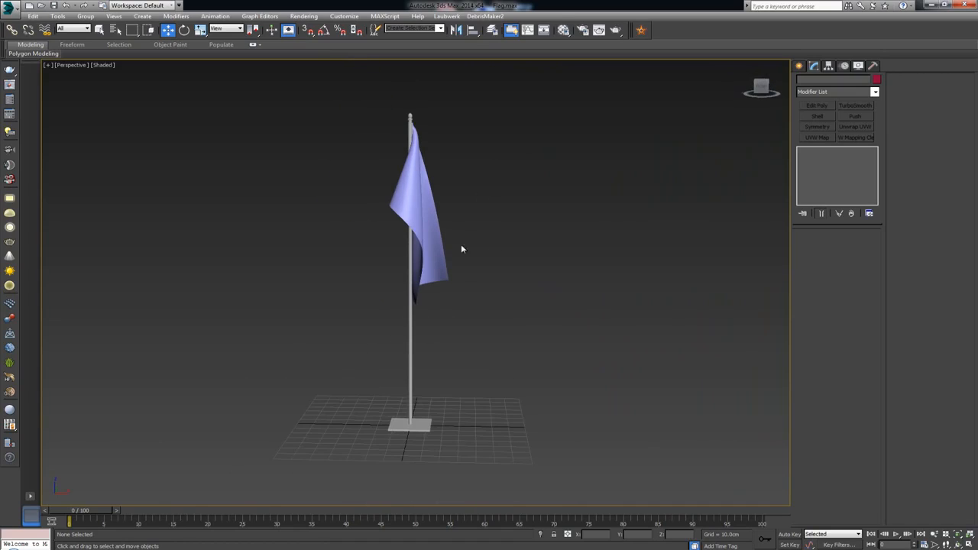
{"action": "middle_click_drag", "start_coordinate": [459, 221], "coordinate": [495, 220], "text": "alt"}
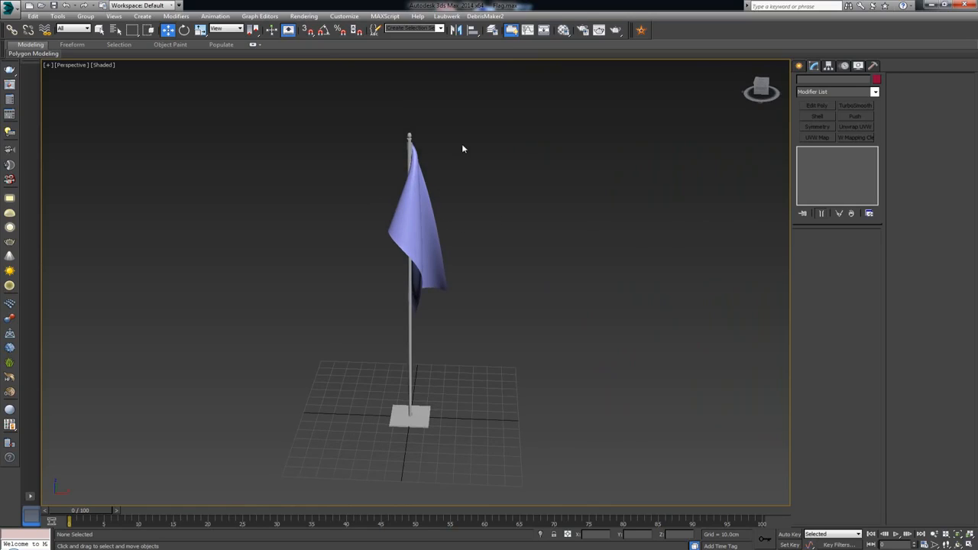
{"action": "middle_click_drag", "start_coordinate": [474, 320], "coordinate": [485, 288], "text": "alt"}
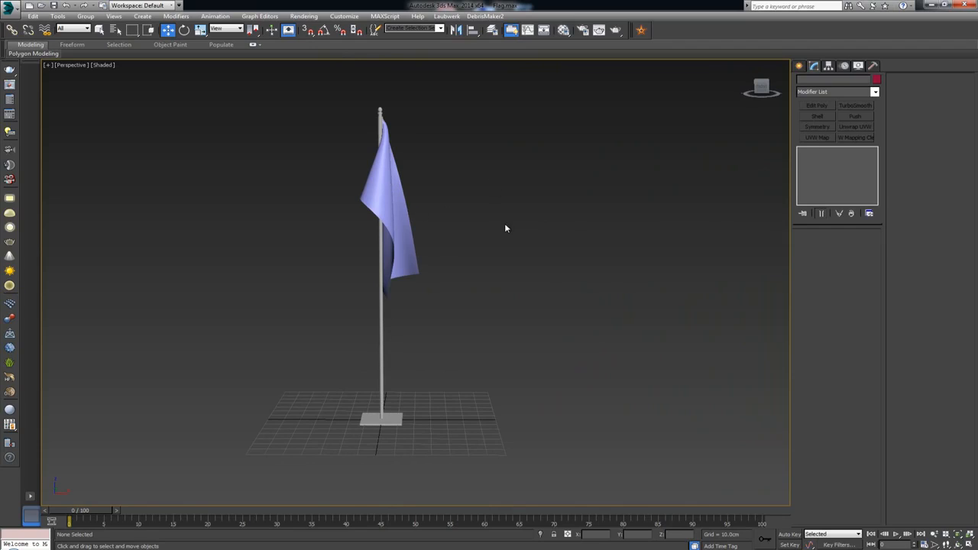
{"action": "middle_click_drag", "start_coordinate": [504, 227], "coordinate": [497, 211], "text": "alt"}
{"action": "scroll", "coordinate": [496, 211], "scroll_direction": "down", "scroll_amount": 2}
{"action": "scroll", "coordinate": [496, 211], "scroll_direction": "up", "scroll_amount": 2}
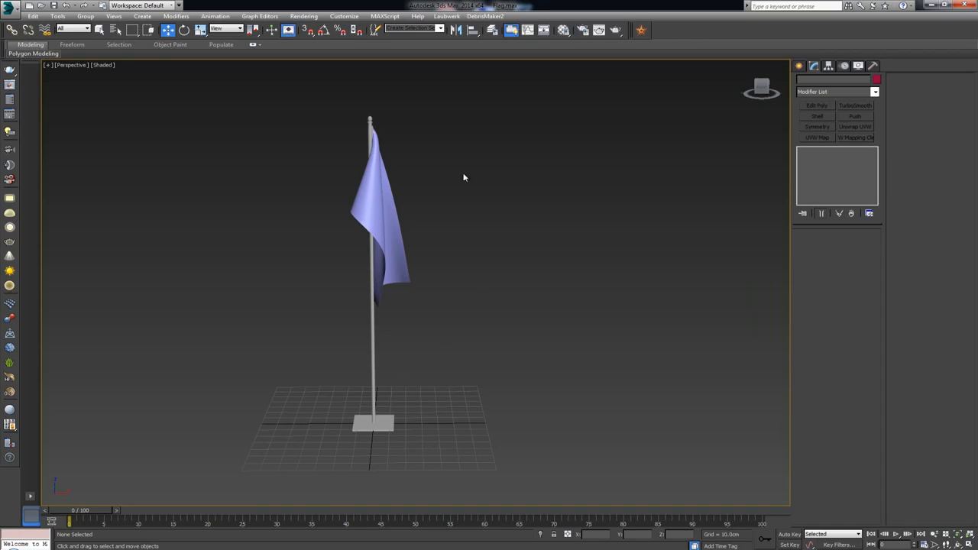
Step: Select the flag, pole and base objects and place them on a new layer named Type_01
{"action": "left_click_drag", "start_coordinate": [350, 426], "coordinate": [319, 457]}
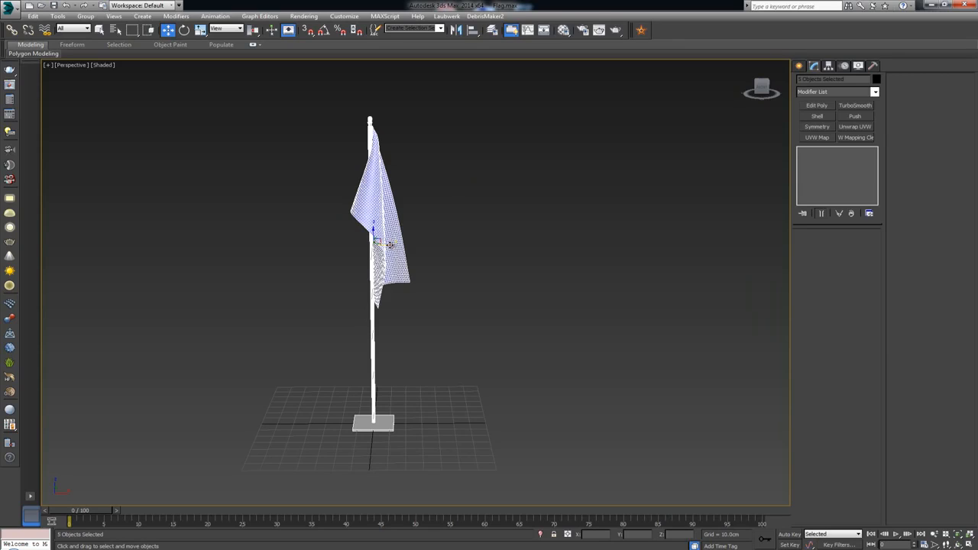
{"action": "left_click", "coordinate": [492, 30]}
{"action": "left_click", "coordinate": [170, 142]}
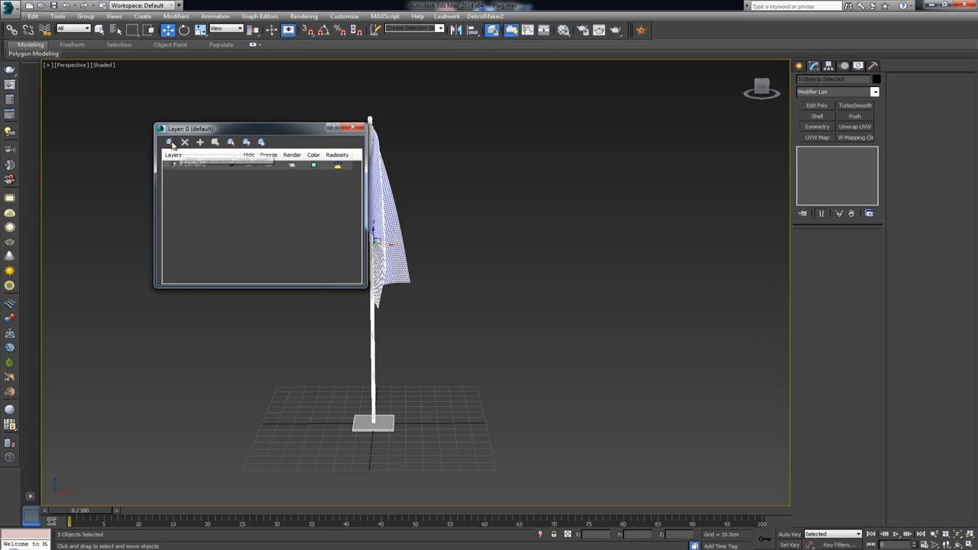
{"action": "left_click", "coordinate": [206, 173]}
{"action": "type", "text": "Type"}
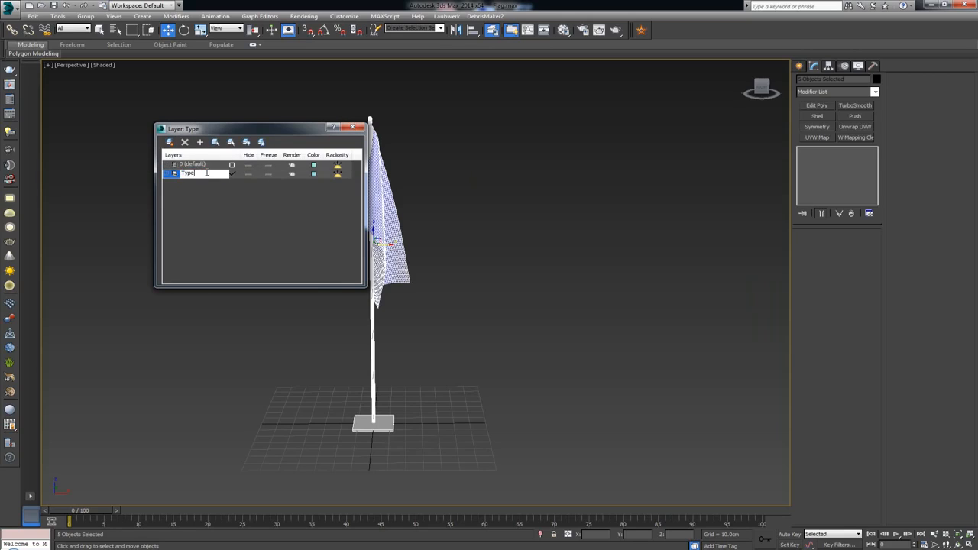
{"action": "type", "text": "_01"}
{"action": "key", "text": "Return"}
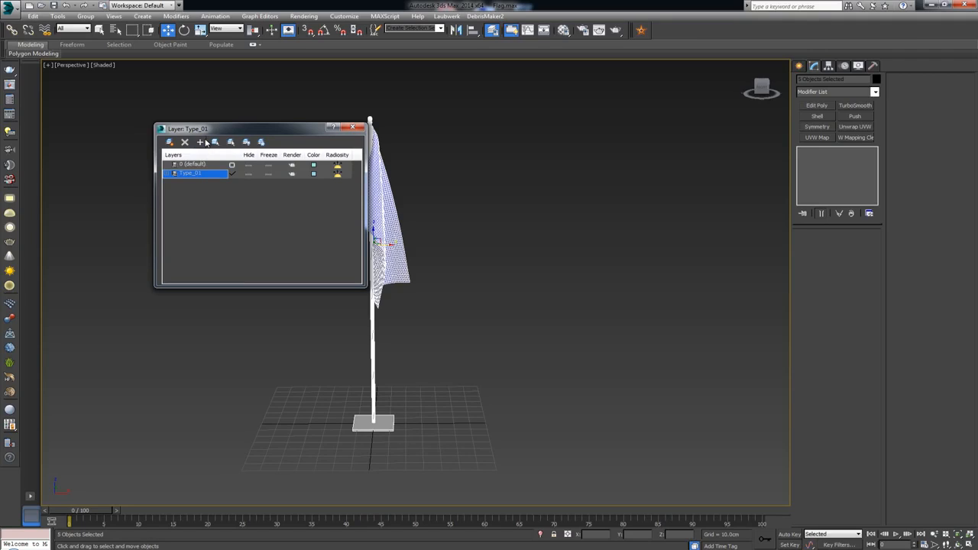
Step: Clone the selected flag, pole and base objects in place as independent copies
{"action": "left_click_drag", "start_coordinate": [279, 131], "coordinate": [221, 134]}
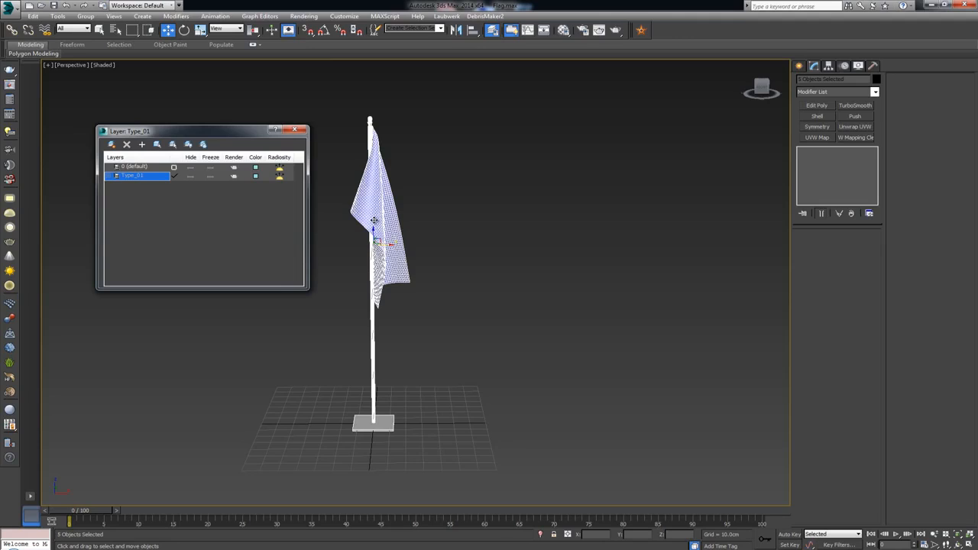
{"action": "left_click_drag", "start_coordinate": [374, 220], "coordinate": [375, 225], "text": "shift"}
{"action": "left_click", "coordinate": [452, 256]}
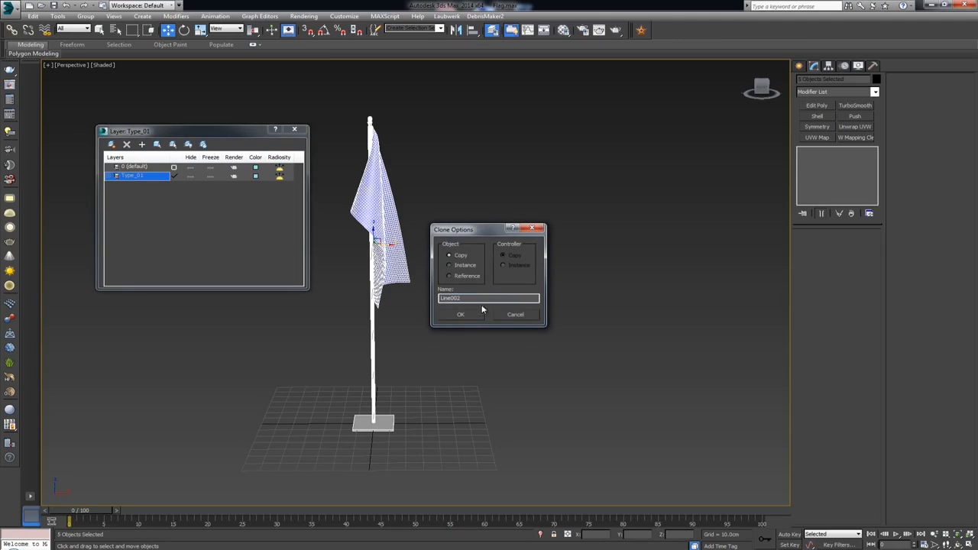
{"action": "left_click", "coordinate": [473, 317]}
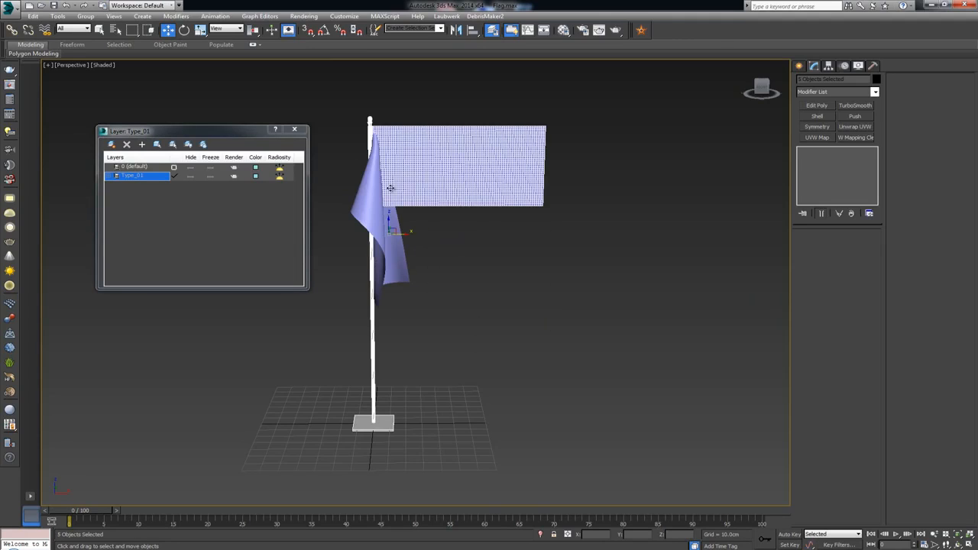
Step: Place the cloned flag, pole and base objects on a new layer named Type_02 and hide the Type_01 layer
{"action": "left_click", "coordinate": [112, 145]}
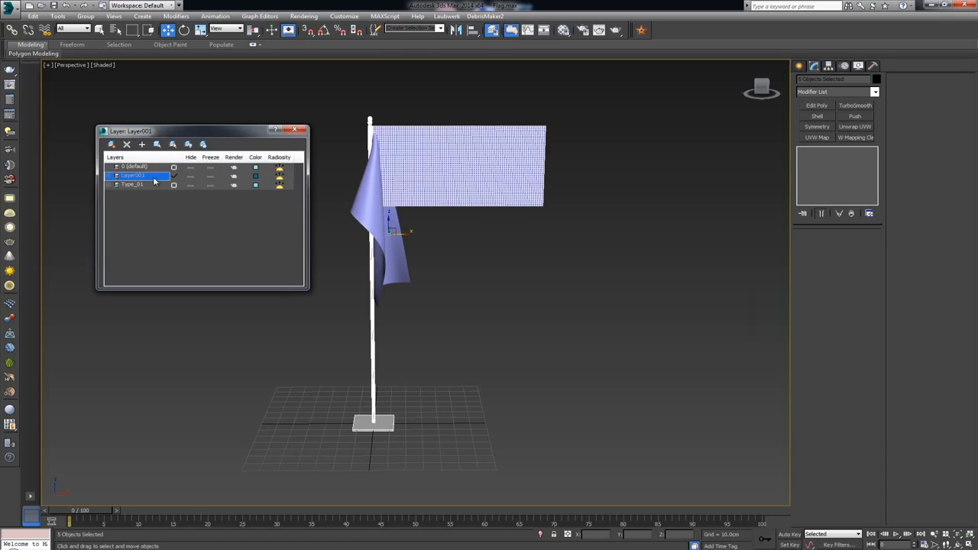
{"action": "left_click", "coordinate": [150, 176]}
{"action": "type", "text": "Ty"}
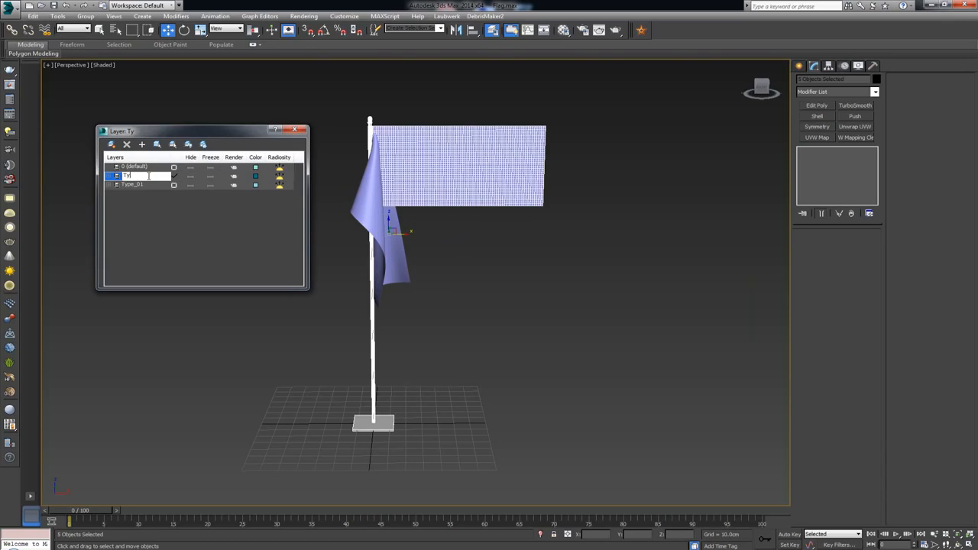
{"action": "type", "text": "pe_0"}
{"action": "type", "text": "2"}
{"action": "key", "text": "Return"}
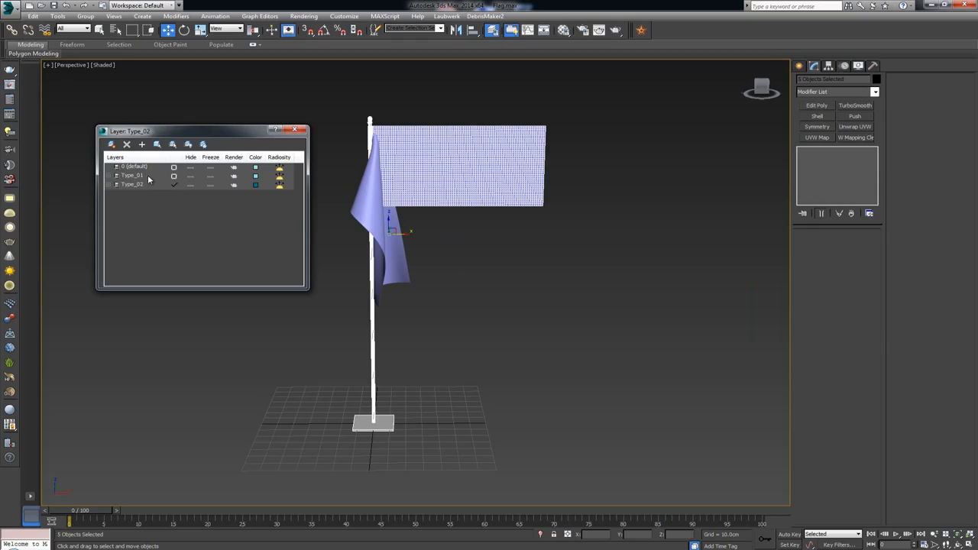
{"action": "left_click", "coordinate": [191, 176]}
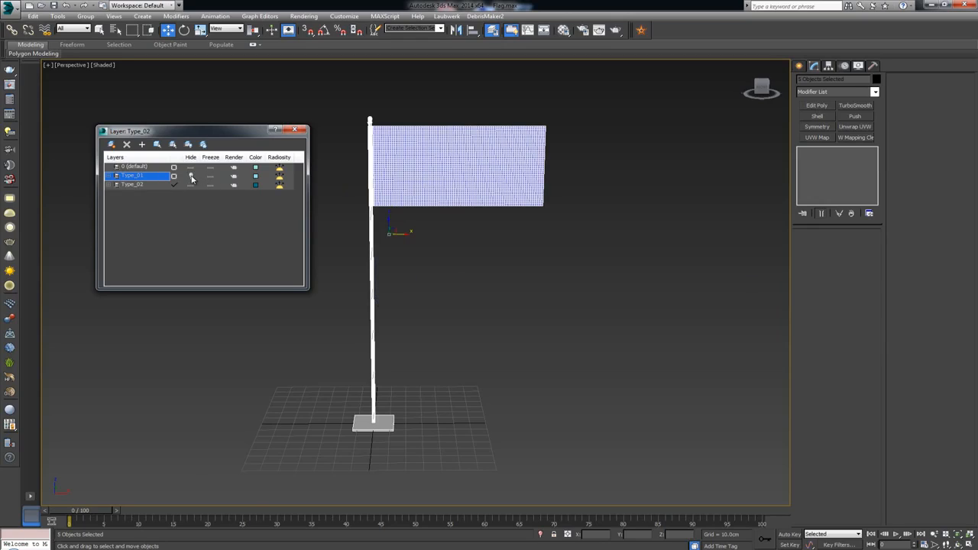
{"action": "left_click", "coordinate": [295, 129]}
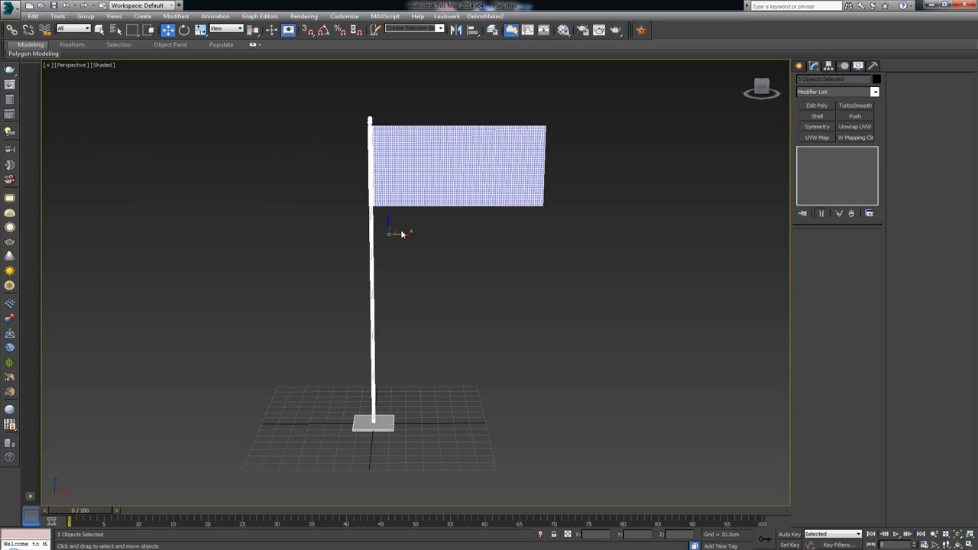
Step: Move the flat flag plane about 5.6 cm in positive X away from the pole and remove its Cloth modifier
{"action": "left_click", "coordinate": [440, 262]}
{"action": "left_click", "coordinate": [446, 183]}
{"action": "middle_click_drag", "start_coordinate": [347, 153], "coordinate": [372, 181]}
{"action": "scroll", "coordinate": [365, 229], "scroll_direction": "up", "scroll_amount": 4}
{"action": "scroll", "coordinate": [371, 181], "scroll_direction": "down", "scroll_amount": 4}
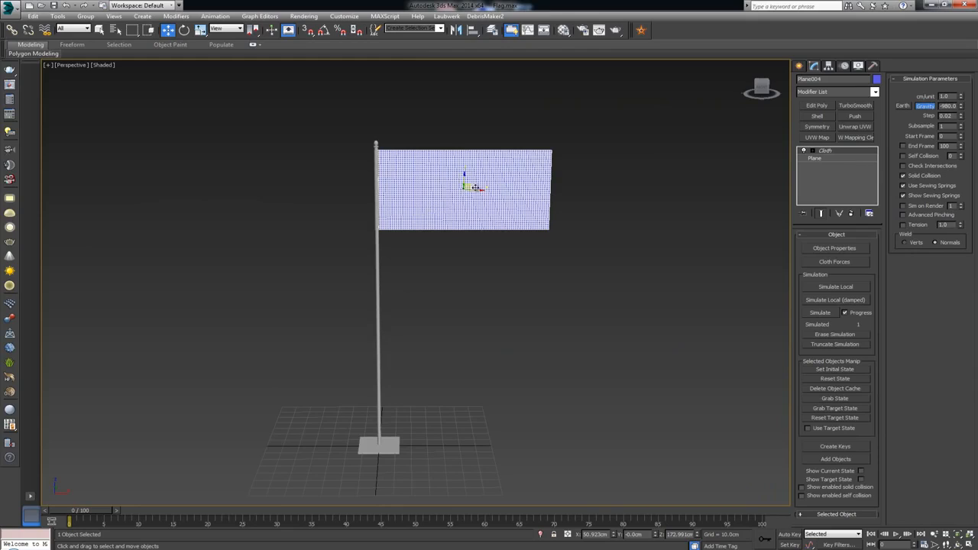
{"action": "left_click_drag", "start_coordinate": [479, 190], "coordinate": [488, 190]}
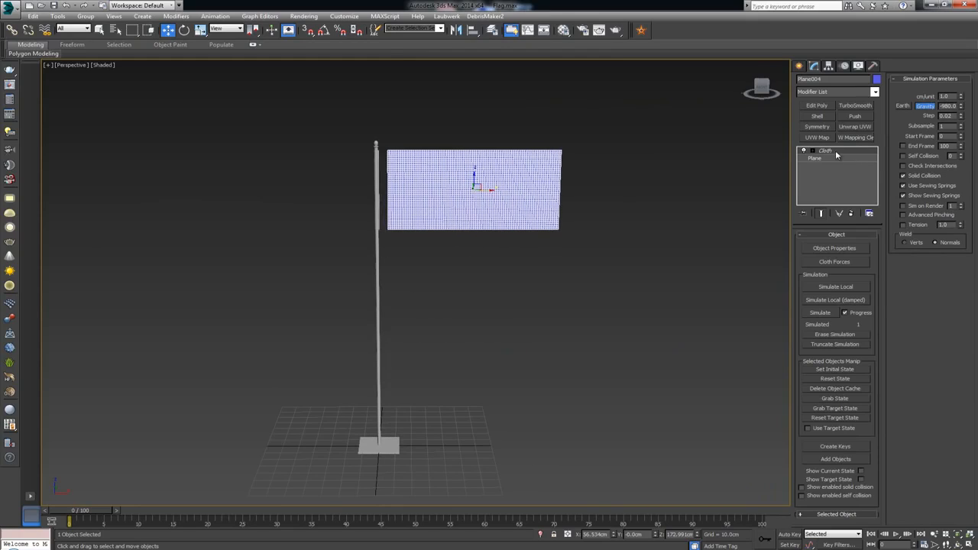
{"action": "left_click", "coordinate": [853, 214]}
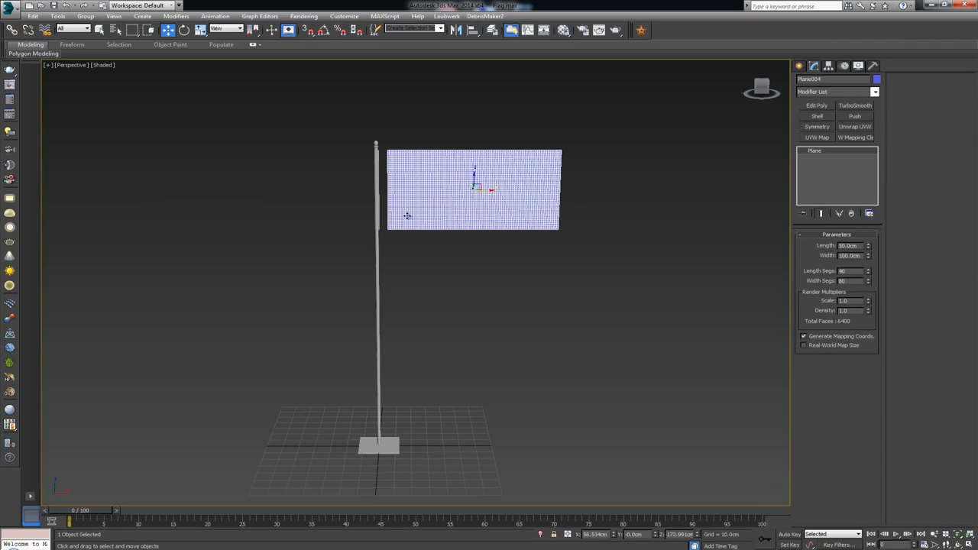
Step: Delete the sleeve around the upper part of the pole
{"action": "left_click", "coordinate": [376, 205]}
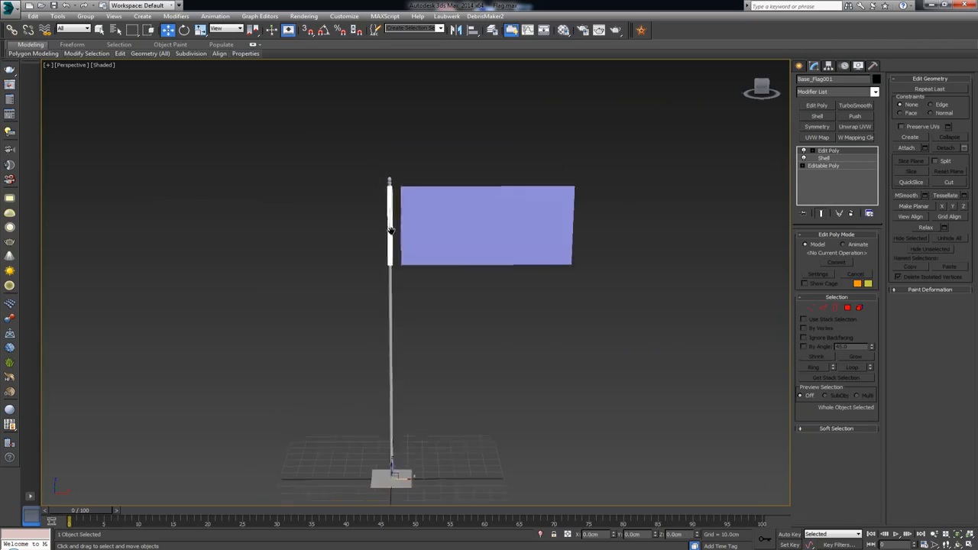
{"action": "scroll", "coordinate": [390, 205], "scroll_direction": "up", "scroll_amount": 5}
{"action": "scroll", "coordinate": [401, 217], "scroll_direction": "up", "scroll_amount": 3}
{"action": "scroll", "coordinate": [401, 217], "scroll_direction": "down", "scroll_amount": 3}
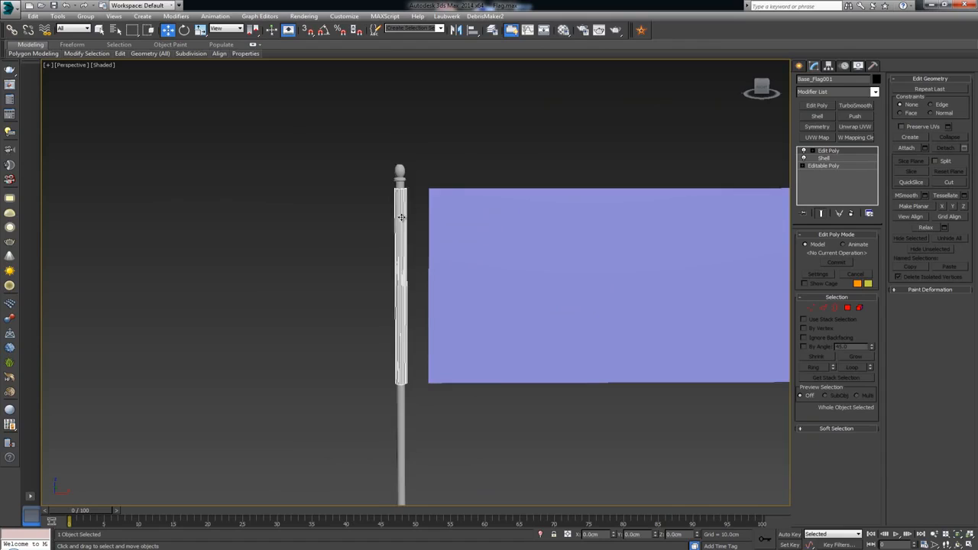
{"action": "key", "text": "Delete"}
Step: Draw a four-point rope line in the front view from the pole top, past the flag's near edge, to the pole's foot
{"action": "middle_click_drag", "start_coordinate": [408, 221], "coordinate": [405, 211]}
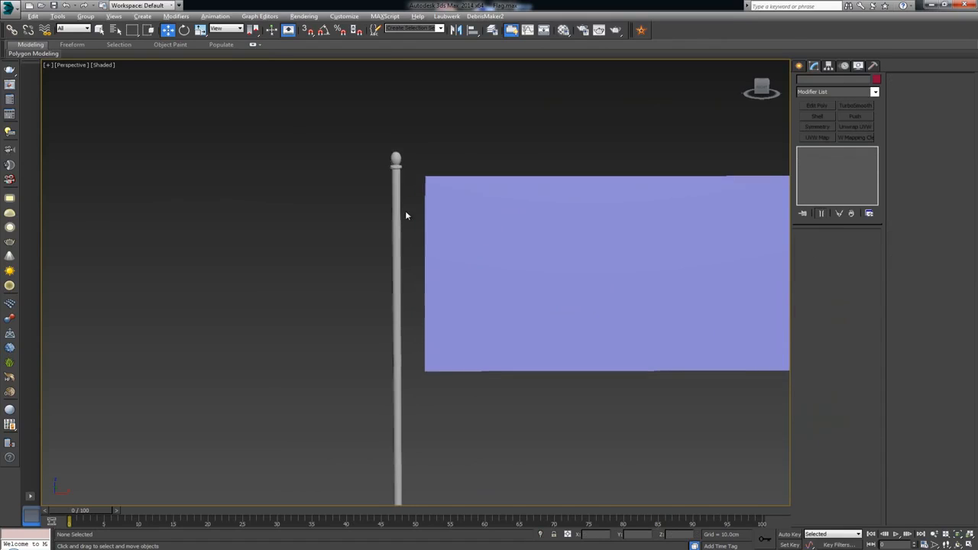
{"action": "key", "text": "alt+w"}
{"action": "left_click", "coordinate": [569, 190]}
{"action": "key", "text": "alt+w"}
{"action": "scroll", "coordinate": [476, 164], "scroll_direction": "down", "scroll_amount": 6}
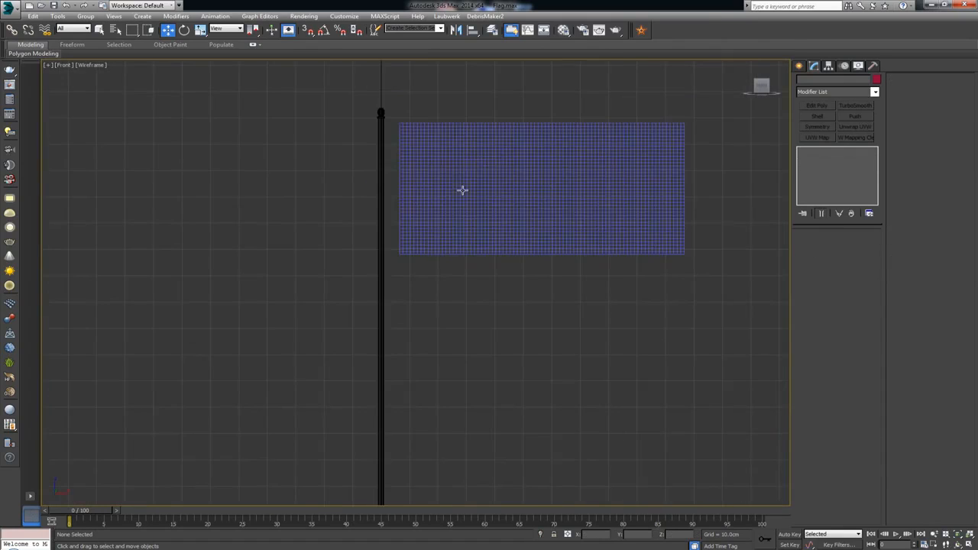
{"action": "right_click", "coordinate": [454, 170]}
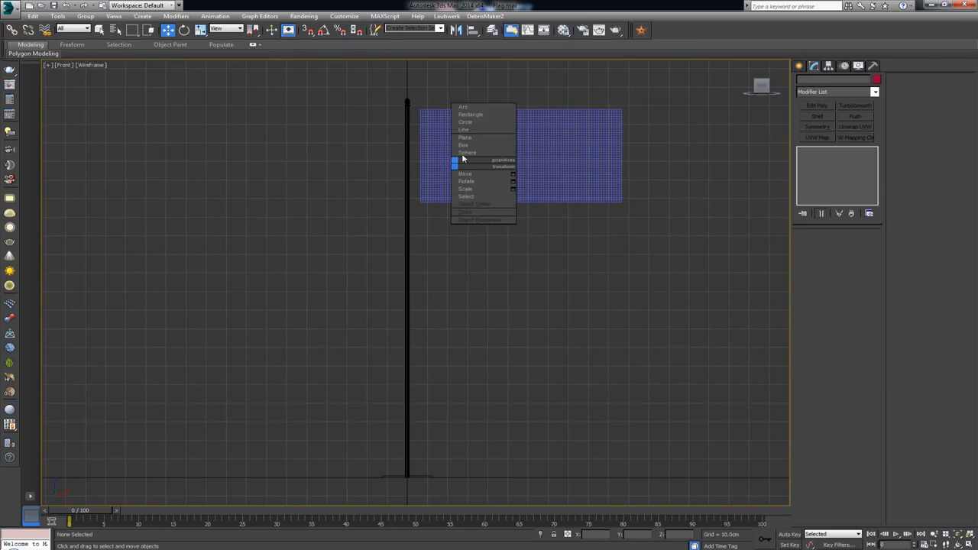
{"action": "left_click", "coordinate": [470, 129]}
{"action": "left_click", "coordinate": [410, 104]}
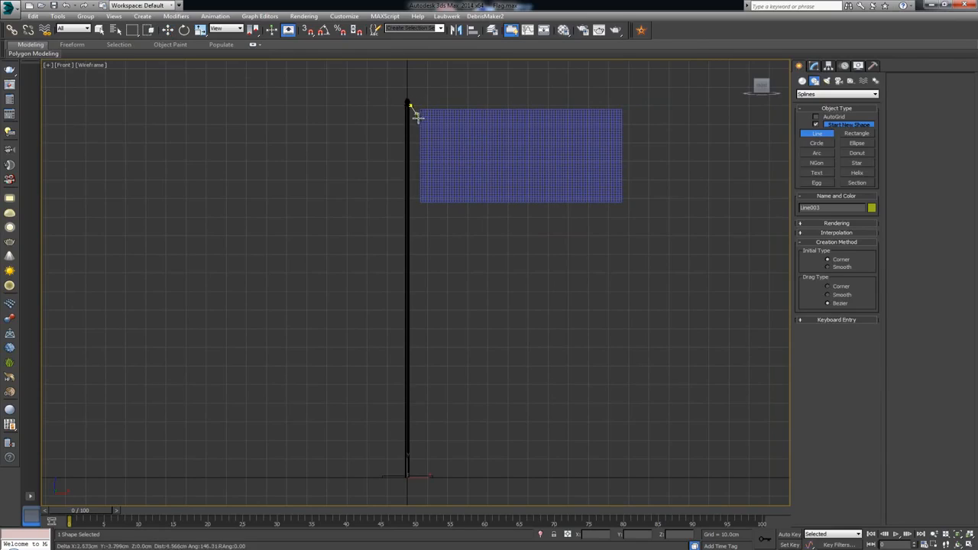
{"action": "left_click", "coordinate": [419, 137]}
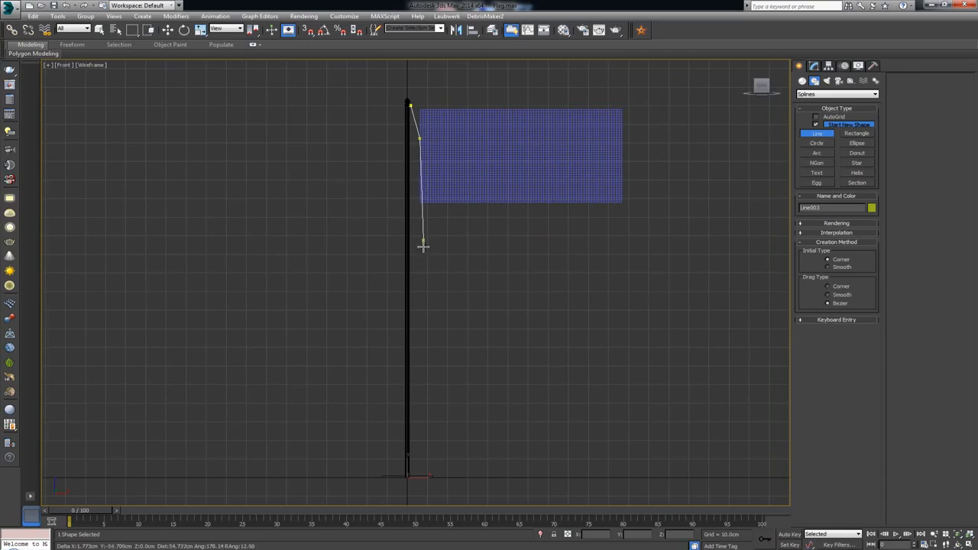
{"action": "left_click", "coordinate": [416, 296]}
{"action": "left_click", "coordinate": [410, 475]}
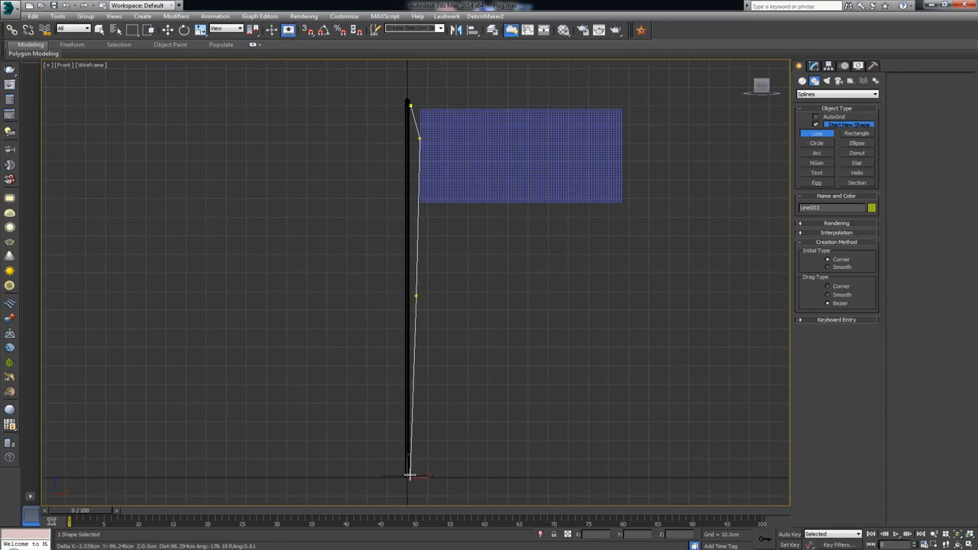
{"action": "right_click", "coordinate": [482, 282]}
Step: Convert the rope line's vertex beside the flag edge to Smooth and set its top end vertex to Corner
{"action": "middle_click_drag", "start_coordinate": [456, 249], "coordinate": [460, 334]}
{"action": "scroll", "coordinate": [460, 333], "scroll_direction": "up", "scroll_amount": 2}
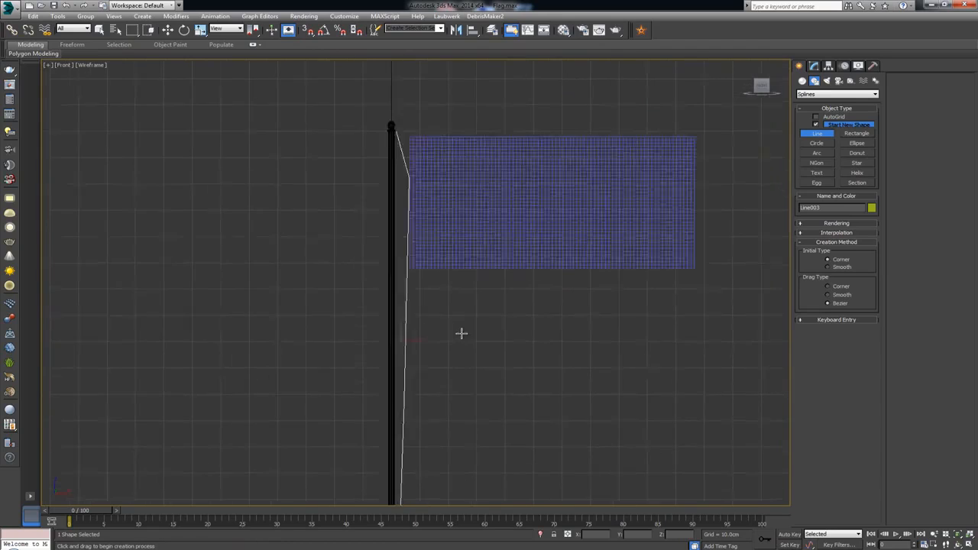
{"action": "key", "text": "1"}
{"action": "left_click_drag", "start_coordinate": [381, 136], "coordinate": [381, 136]}
{"action": "right_click", "coordinate": [398, 117]}
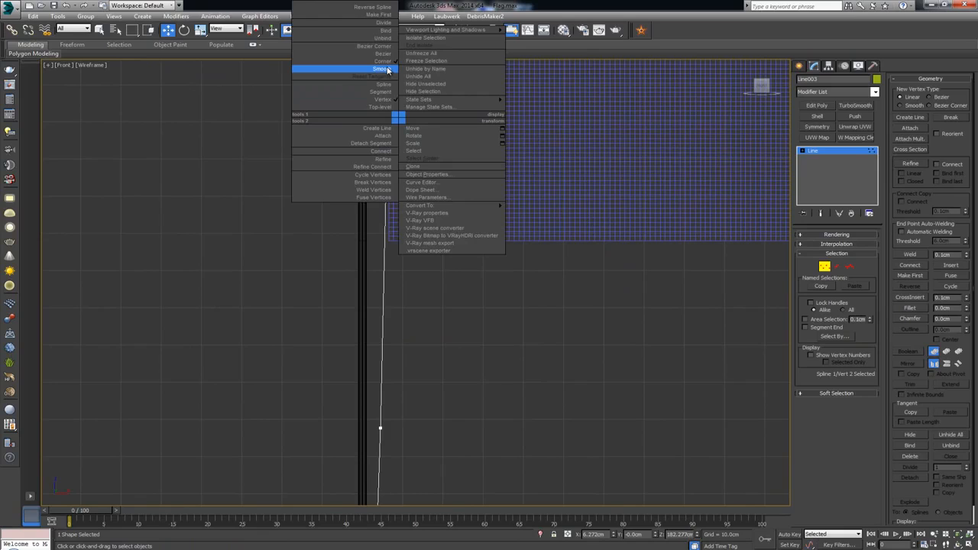
{"action": "left_click", "coordinate": [387, 70]}
{"action": "middle_click_drag", "start_coordinate": [397, 80], "coordinate": [392, 181]}
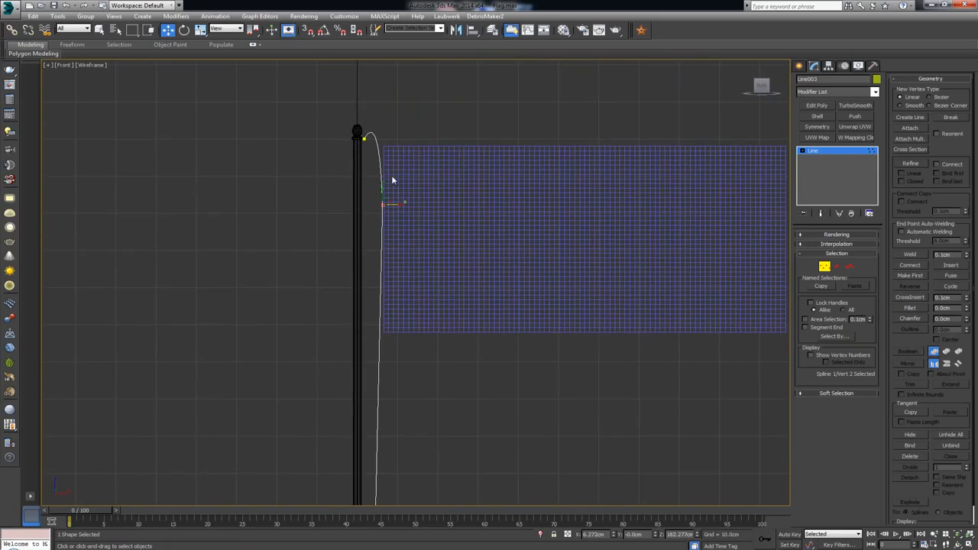
{"action": "right_click", "coordinate": [368, 135]}
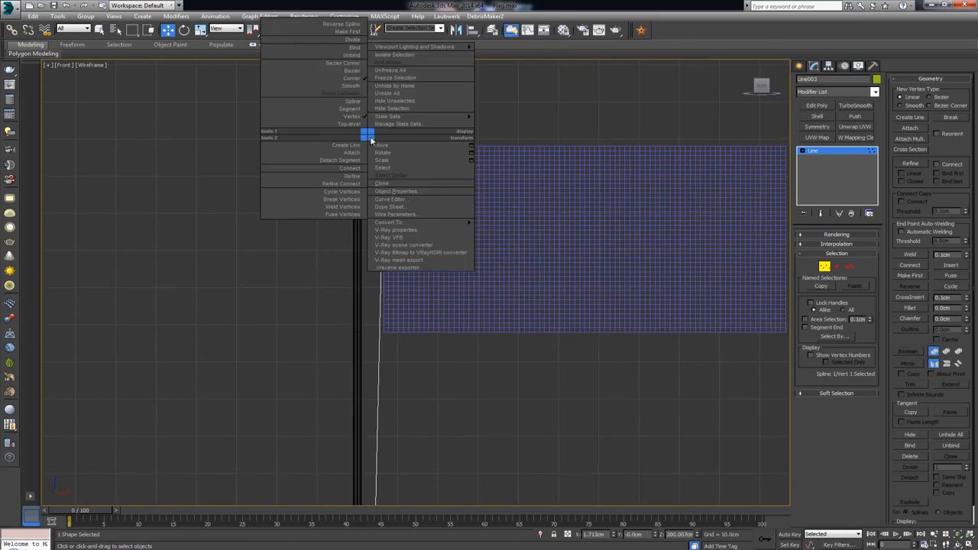
{"action": "left_click", "coordinate": [351, 78]}
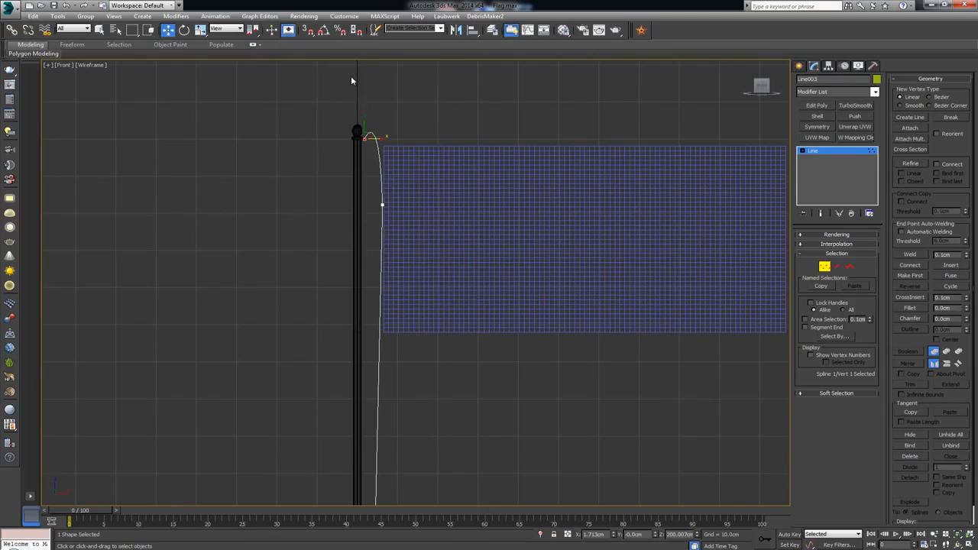
Step: Lower the rope line's second vertex about 13.4 cm so the curve follows the flag's edge
{"action": "left_click", "coordinate": [383, 205]}
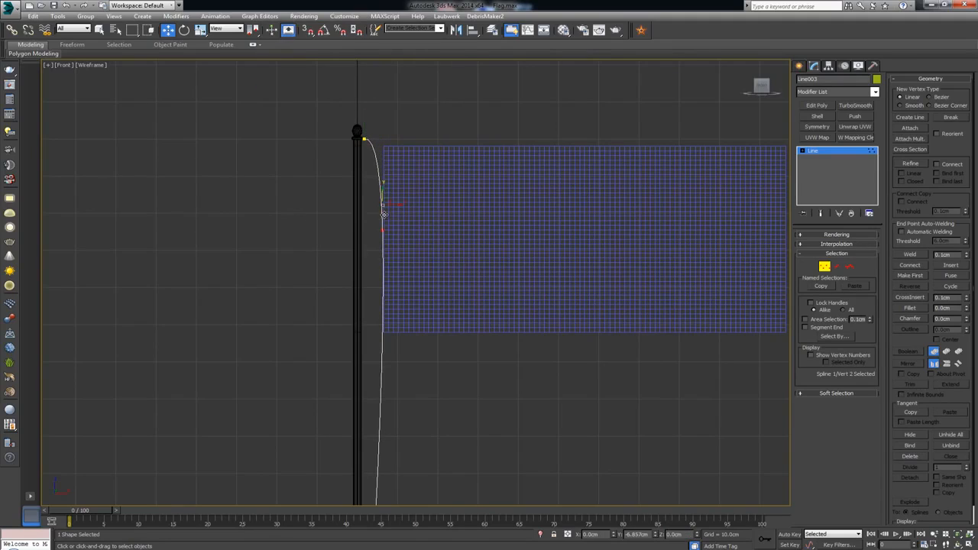
{"action": "left_click_drag", "start_coordinate": [384, 214], "coordinate": [383, 236]}
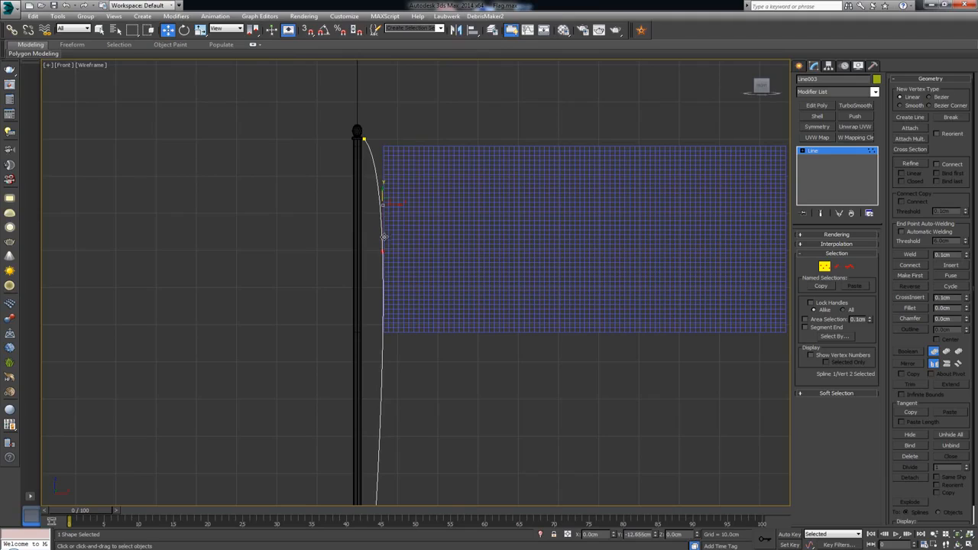
{"action": "scroll", "coordinate": [447, 218], "scroll_direction": "down", "scroll_amount": 3}
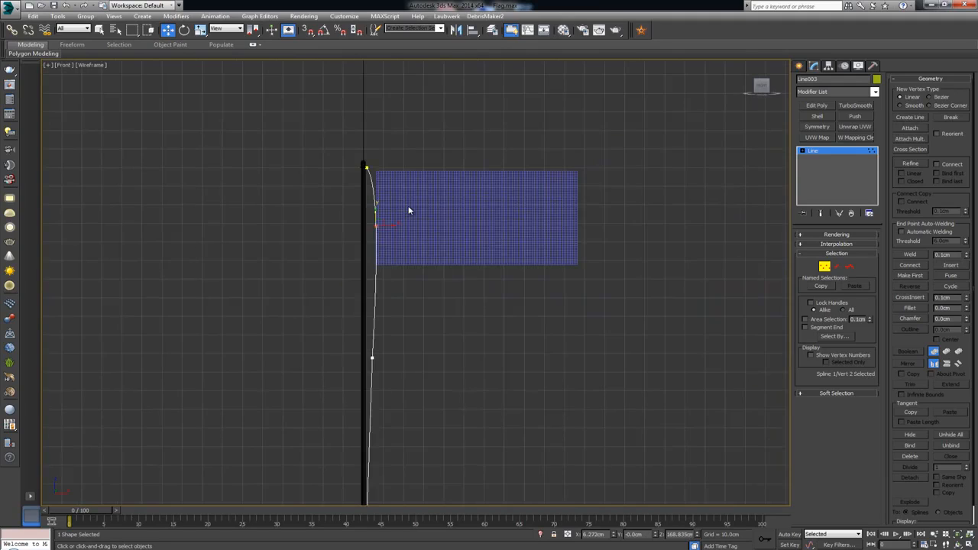
{"action": "middle_click_drag", "start_coordinate": [376, 332], "coordinate": [380, 274]}
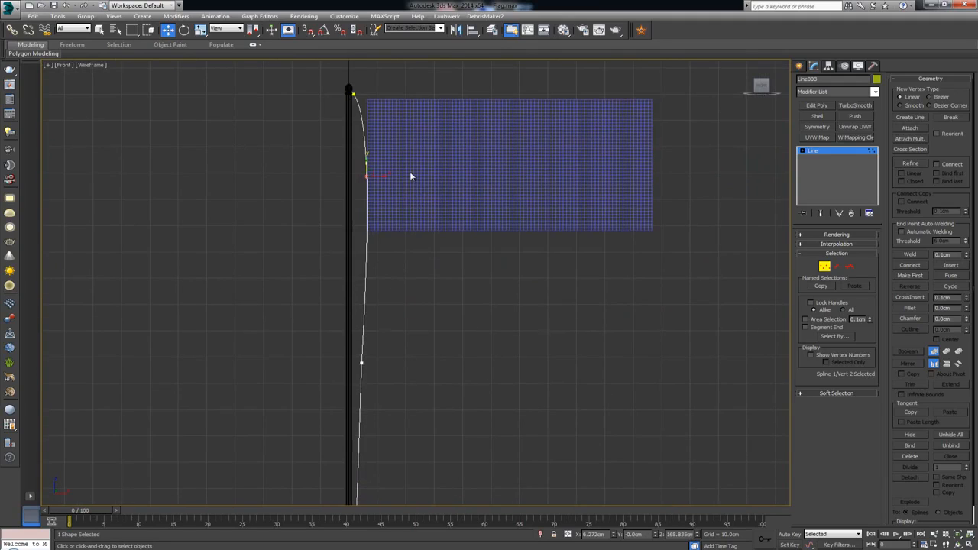
{"action": "middle_click_drag", "start_coordinate": [430, 189], "coordinate": [429, 250]}
{"action": "scroll", "coordinate": [429, 250], "scroll_direction": "up", "scroll_amount": 3}
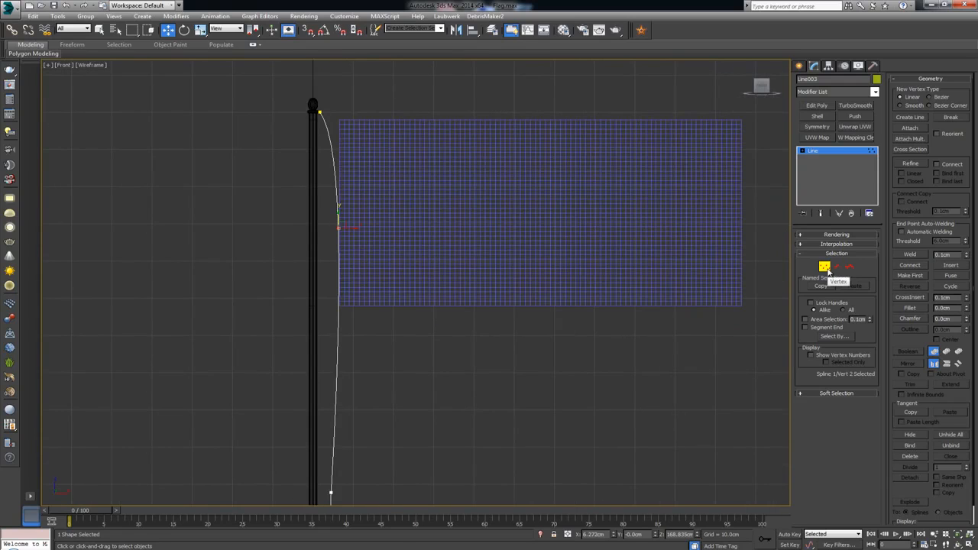
Step: Enable the rope line's thickness in the viewport and set it to 0.5 cm
{"action": "left_click", "coordinate": [828, 235]}
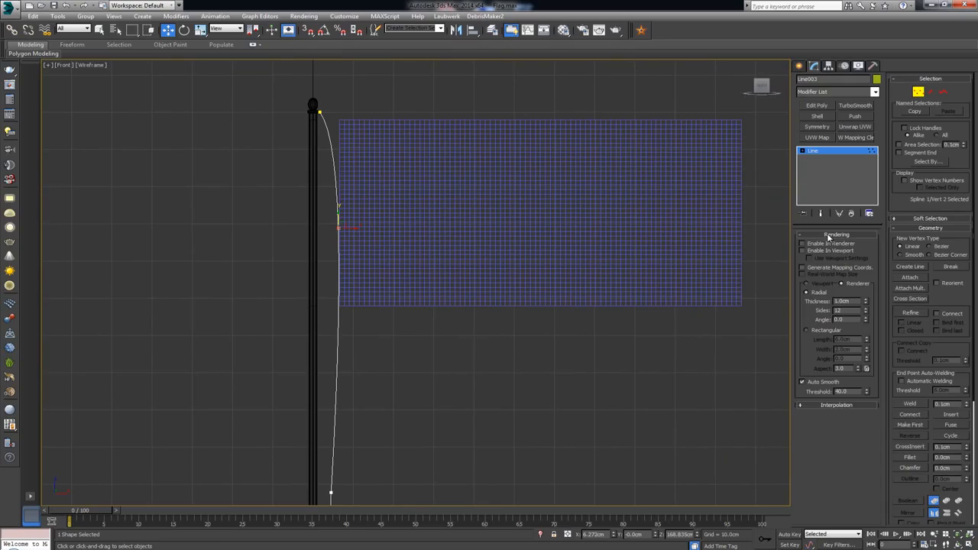
{"action": "left_click", "coordinate": [802, 251]}
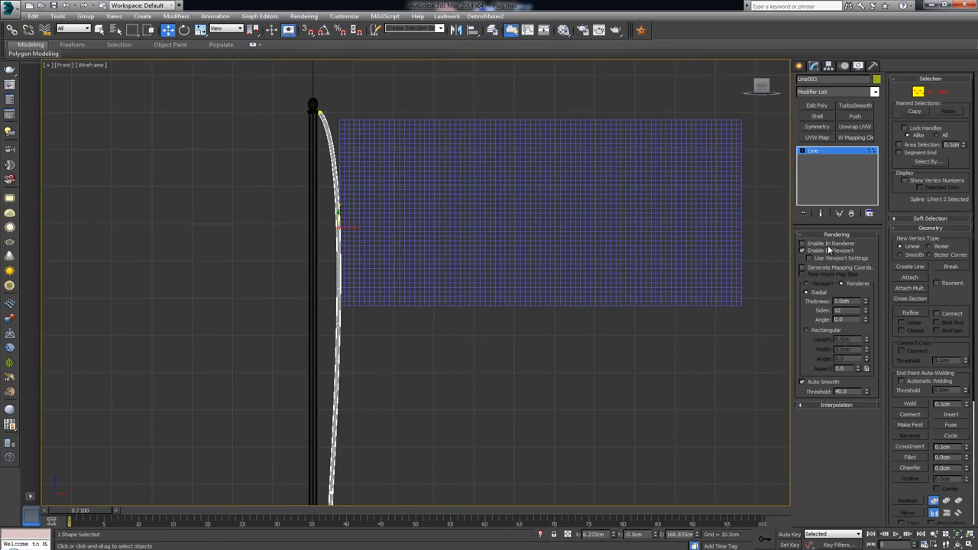
{"action": "double_click", "coordinate": [842, 301]}
{"action": "type", "text": "0.5"}
{"action": "key", "text": "Return"}
{"action": "scroll", "coordinate": [536, 277], "scroll_direction": "up", "scroll_amount": 4}
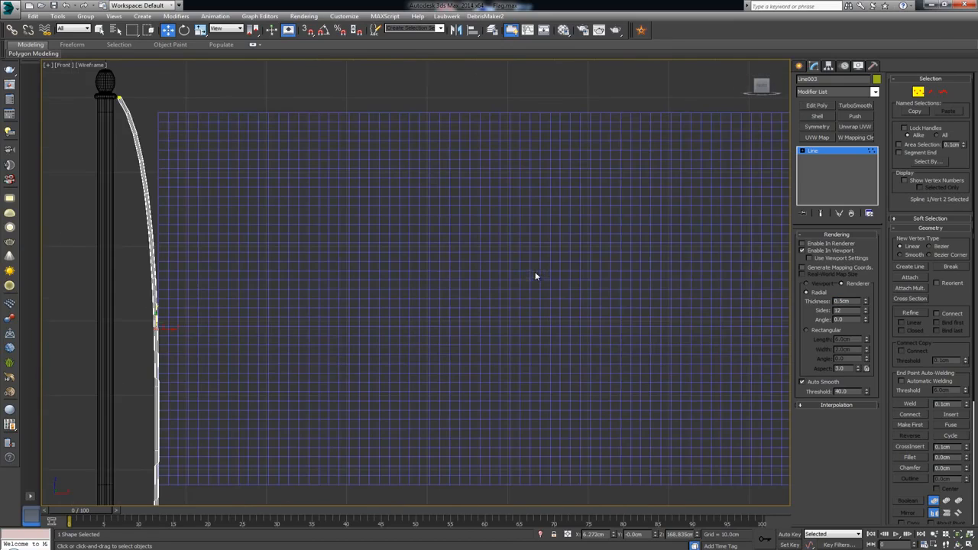
Step: Set the rope line's interpolation to 12 steps, leave vertex editing and deselect the line
{"action": "left_click", "coordinate": [332, 117]}
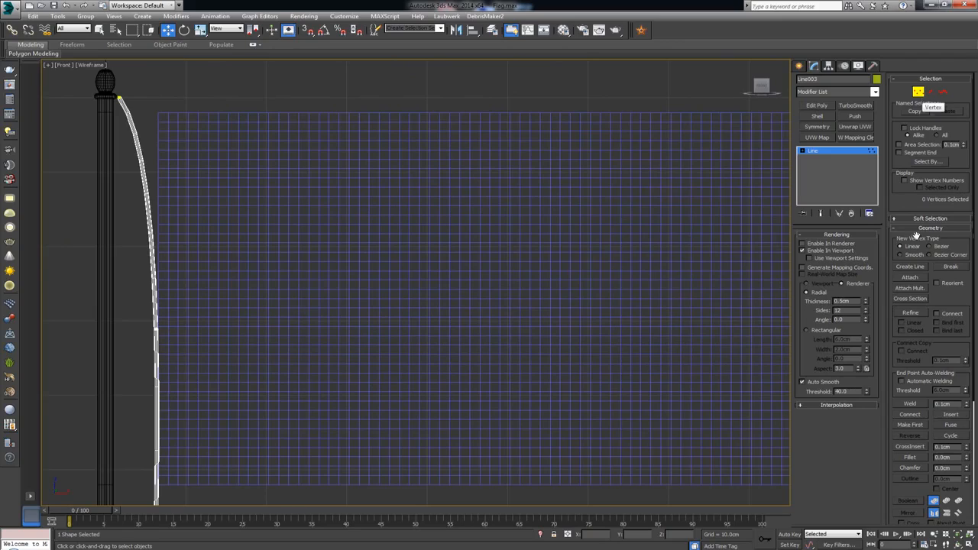
{"action": "left_click", "coordinate": [837, 405]}
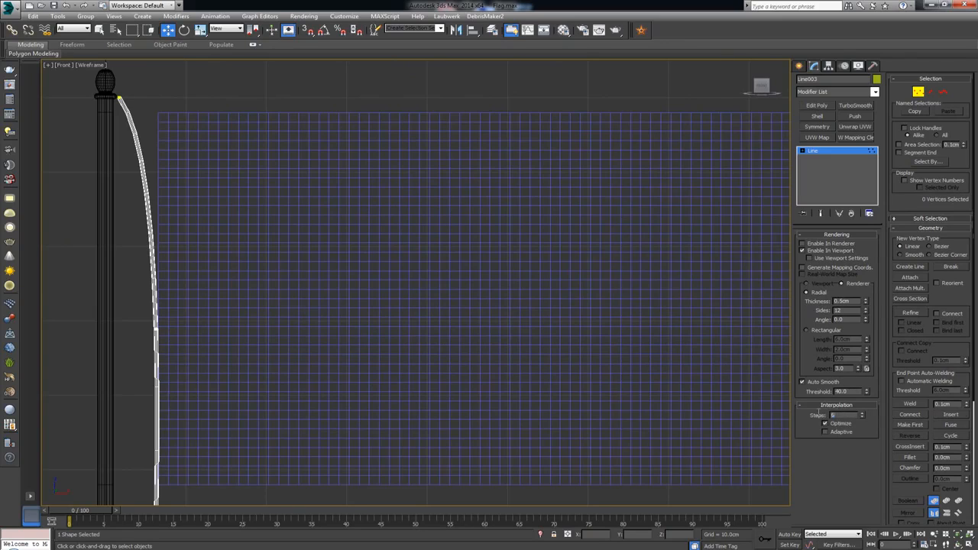
{"action": "key", "text": "Return"}
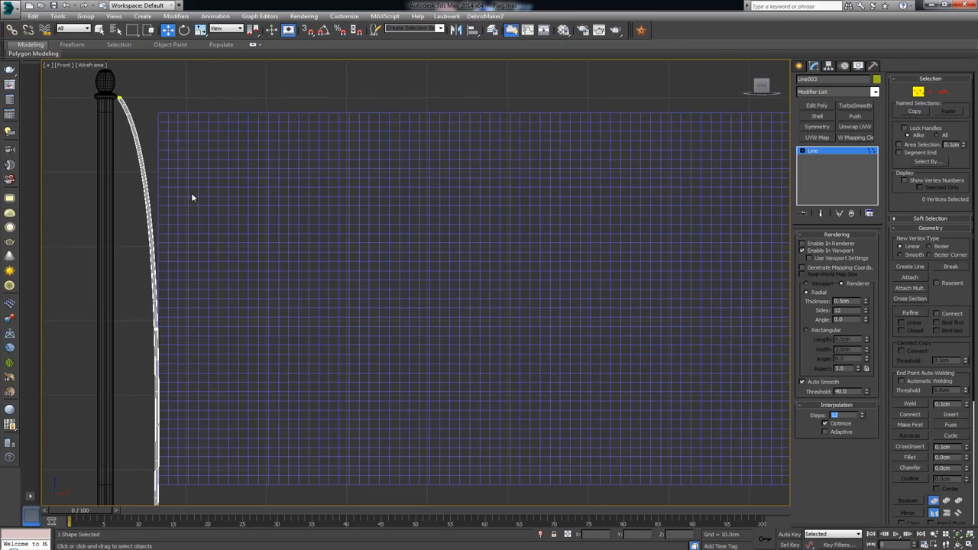
{"action": "left_click", "coordinate": [919, 92]}
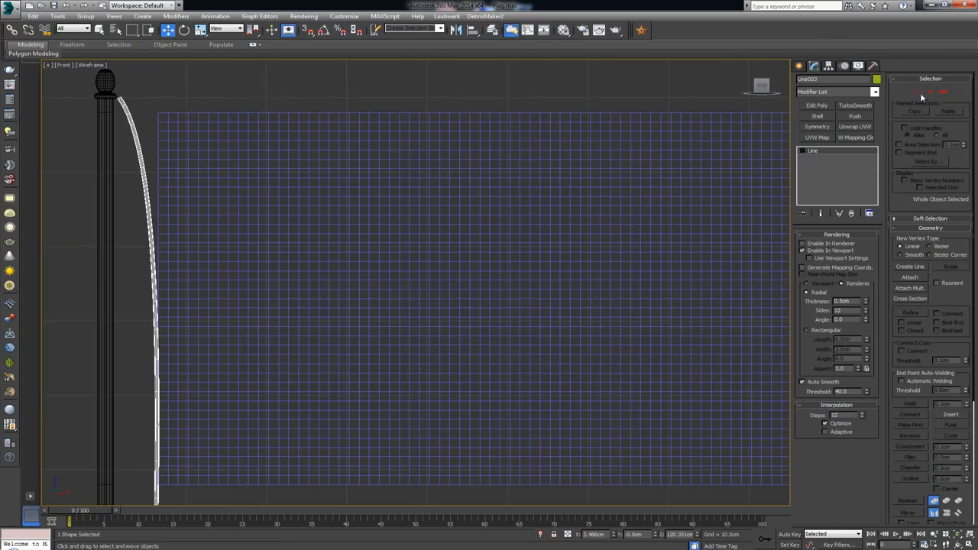
{"action": "left_click", "coordinate": [257, 93]}
{"action": "scroll", "coordinate": [323, 92], "scroll_direction": "down", "scroll_amount": 4}
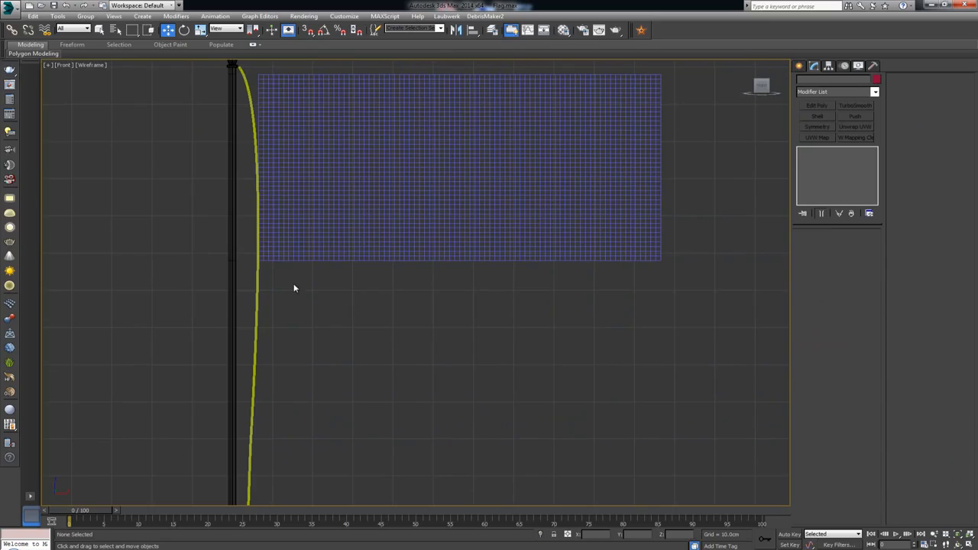
Step: Select the flag plane beside the rope and apply an FFD(box) modifier to it
{"action": "key", "text": "alt+w"}
{"action": "key", "text": "alt+w"}
{"action": "left_click", "coordinate": [502, 244]}
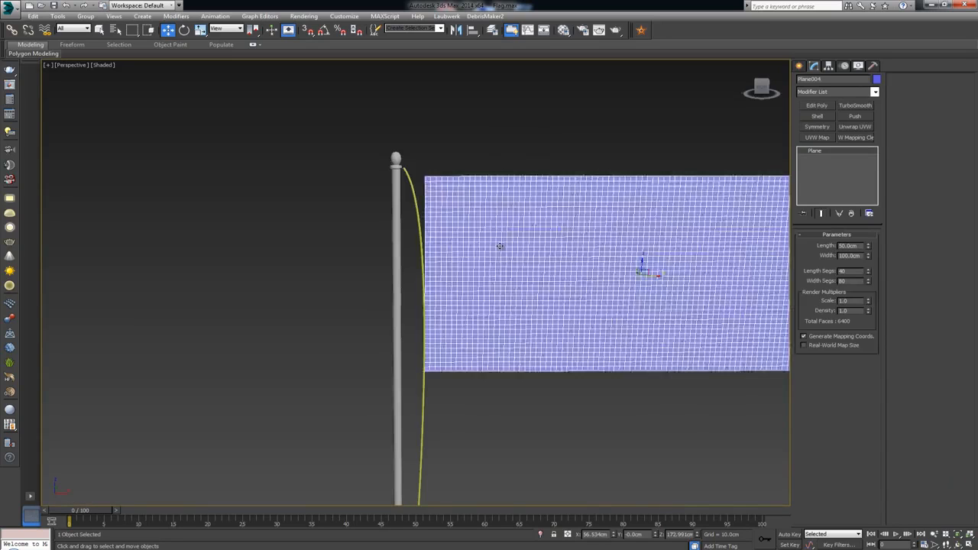
{"action": "middle_click_drag", "start_coordinate": [502, 245], "coordinate": [454, 349], "text": "alt"}
{"action": "scroll", "coordinate": [500, 284], "scroll_direction": "up", "scroll_amount": 3}
{"action": "key", "text": "alt+w"}
{"action": "right_click", "coordinate": [511, 209]}
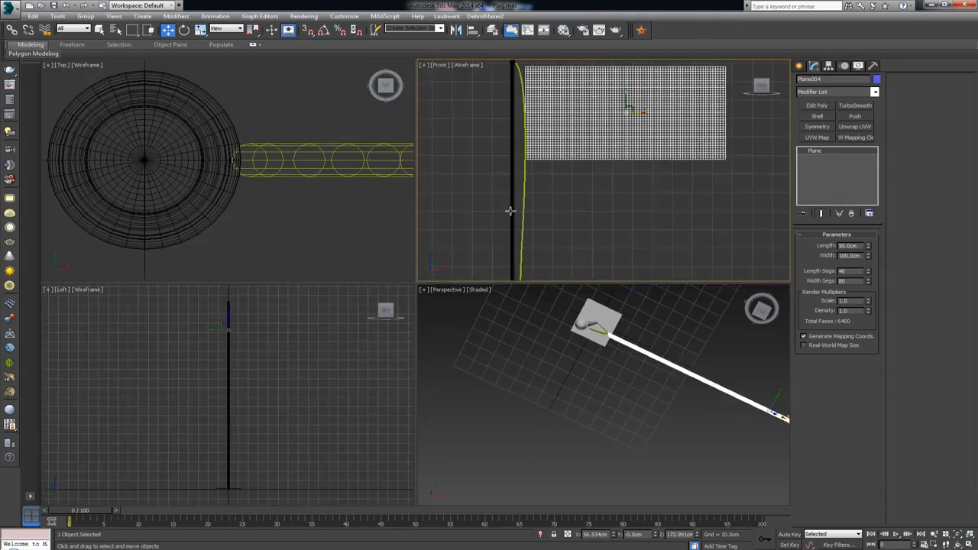
{"action": "key", "text": "alt+w"}
{"action": "middle_click_drag", "start_coordinate": [457, 140], "coordinate": [556, 259]}
{"action": "scroll", "coordinate": [554, 261], "scroll_direction": "up", "scroll_amount": 2}
{"action": "middle_click_drag", "start_coordinate": [232, 179], "coordinate": [275, 158]}
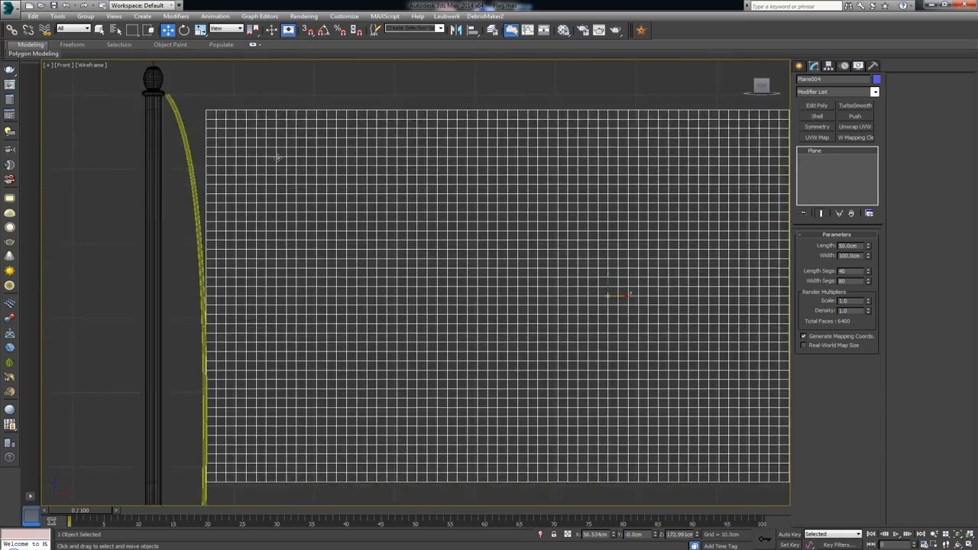
{"action": "scroll", "coordinate": [275, 158], "scroll_direction": "down", "scroll_amount": 2}
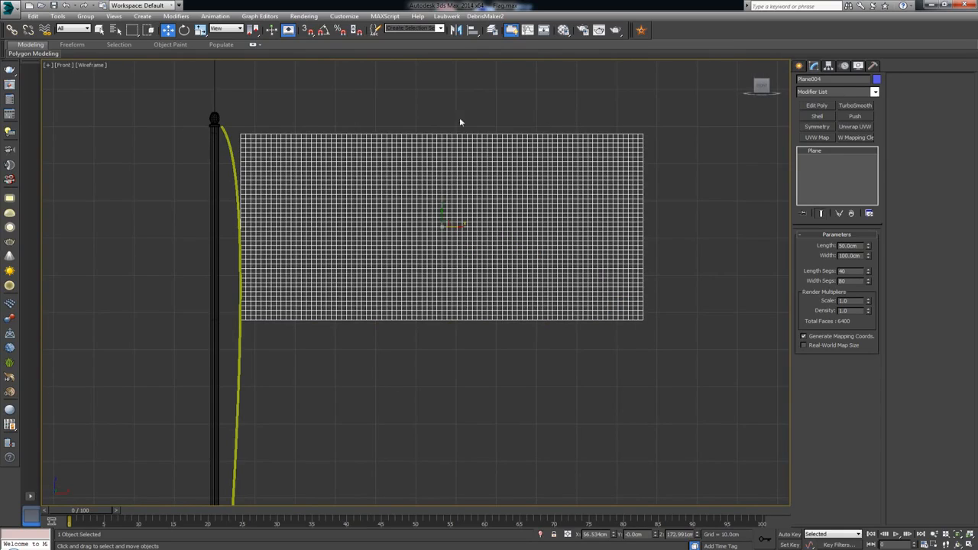
{"action": "left_click", "coordinate": [833, 91]}
{"action": "key", "text": "f"}
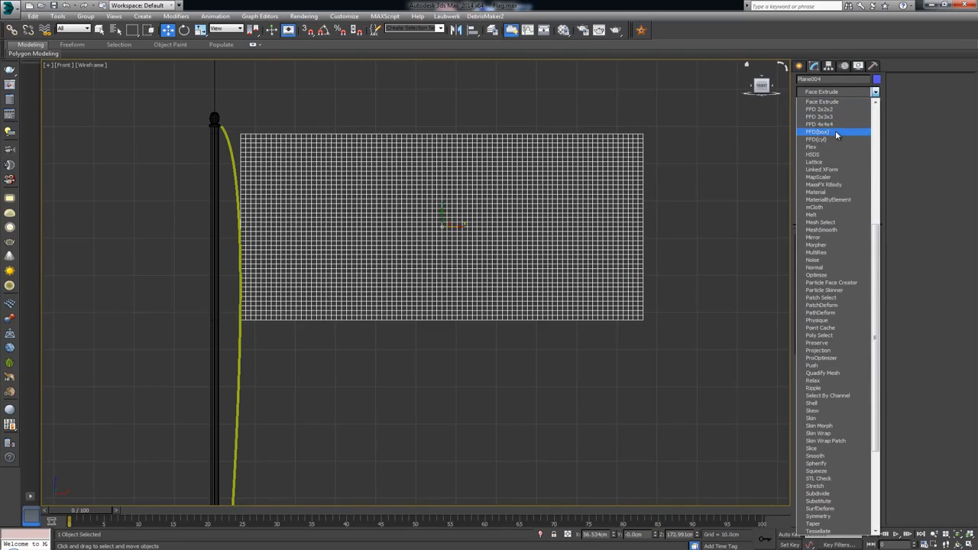
{"action": "left_click", "coordinate": [836, 134]}
Step: Move the flag's upper two pole-side FFD control points onto the rope curve, at X about 5.8 cm and 2.9 cm for the top corner
{"action": "scroll", "coordinate": [359, 190], "scroll_direction": "up", "scroll_amount": 4}
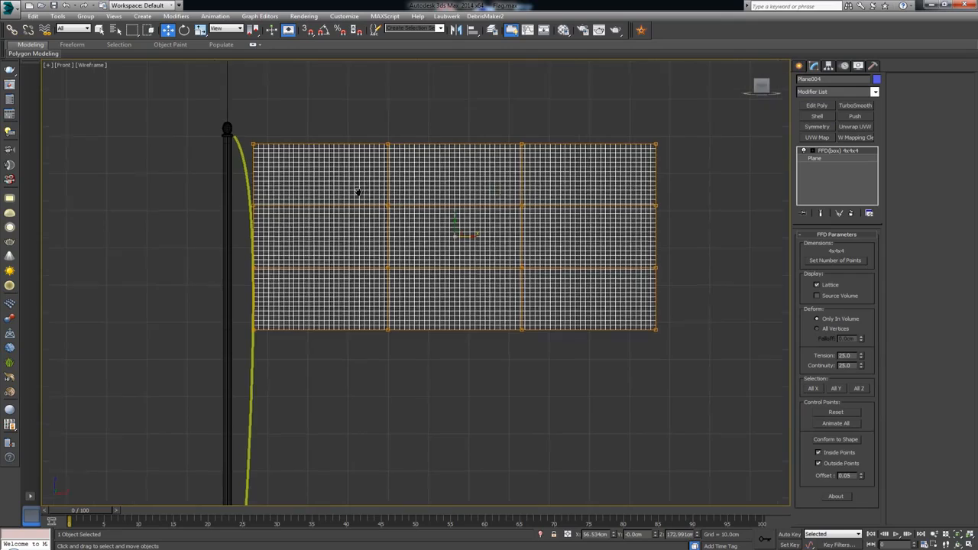
{"action": "key", "text": "1"}
{"action": "left_click_drag", "start_coordinate": [273, 275], "coordinate": [302, 310]}
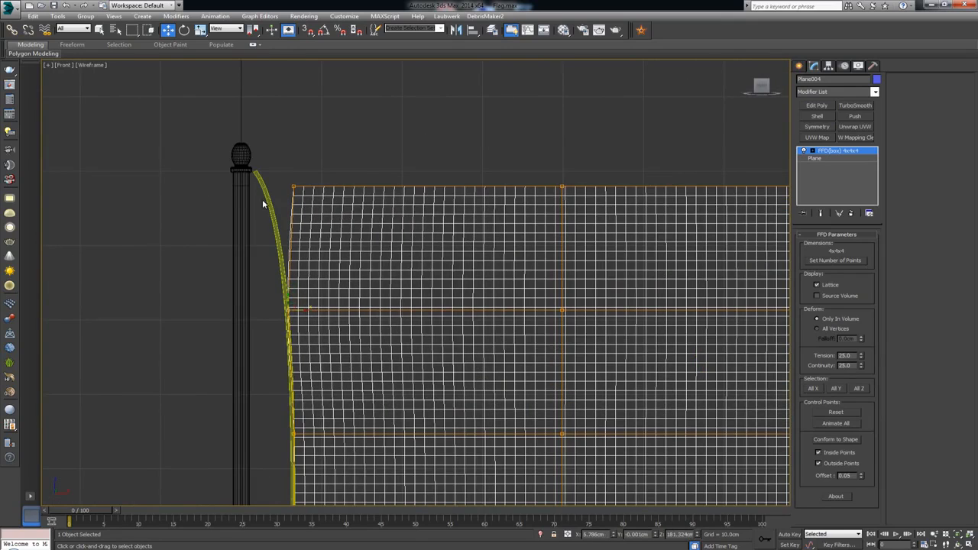
{"action": "left_click_drag", "start_coordinate": [312, 189], "coordinate": [279, 187]}
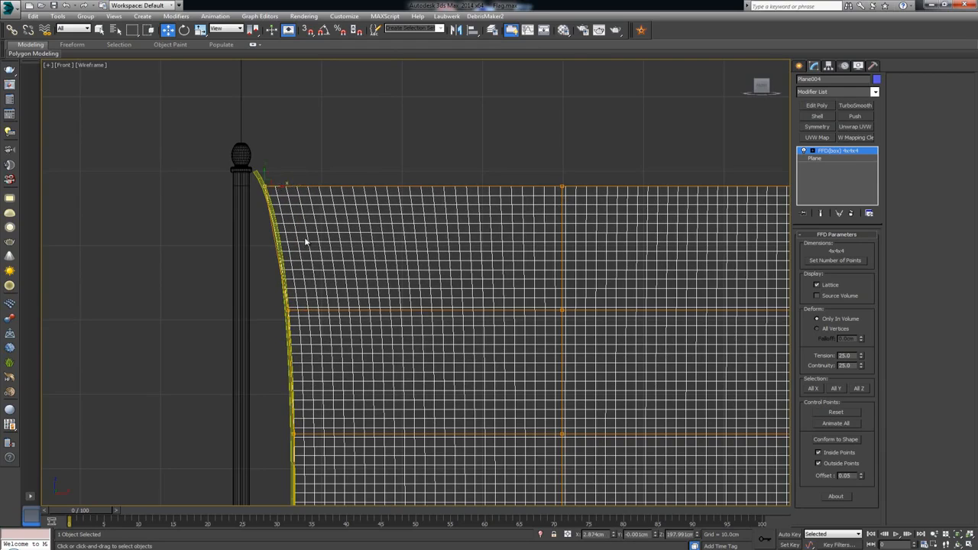
{"action": "middle_click_drag", "start_coordinate": [334, 286], "coordinate": [334, 168]}
{"action": "scroll", "coordinate": [334, 180], "scroll_direction": "down", "scroll_amount": 3}
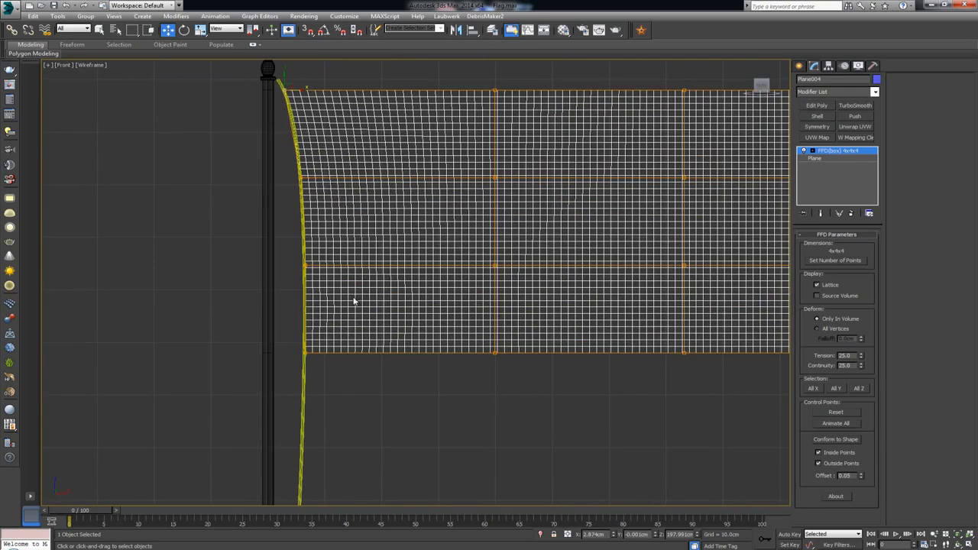
{"action": "left_click", "coordinate": [844, 151]}
{"action": "left_click", "coordinate": [528, 85]}
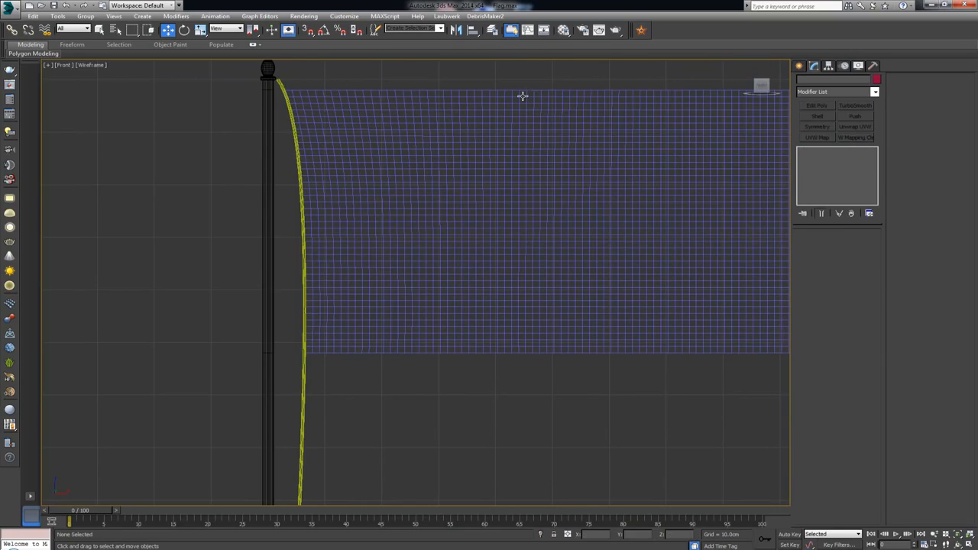
Step: Convert the FFD-deformed flag plane to an Editable Poly
{"action": "scroll", "coordinate": [342, 206], "scroll_direction": "down", "scroll_amount": 1}
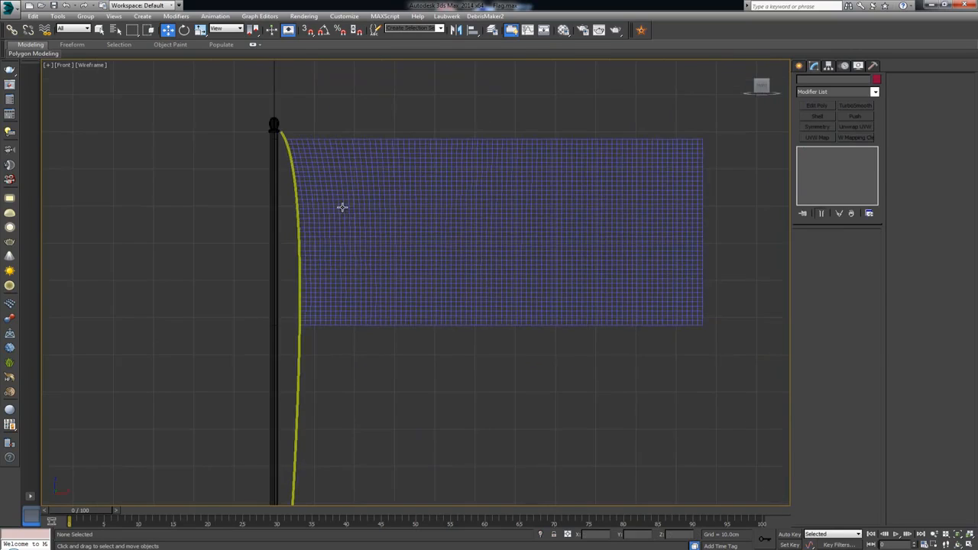
{"action": "scroll", "coordinate": [342, 206], "scroll_direction": "down", "scroll_amount": 1}
{"action": "left_click", "coordinate": [405, 225]}
{"action": "middle_click_drag", "start_coordinate": [375, 258], "coordinate": [416, 279]}
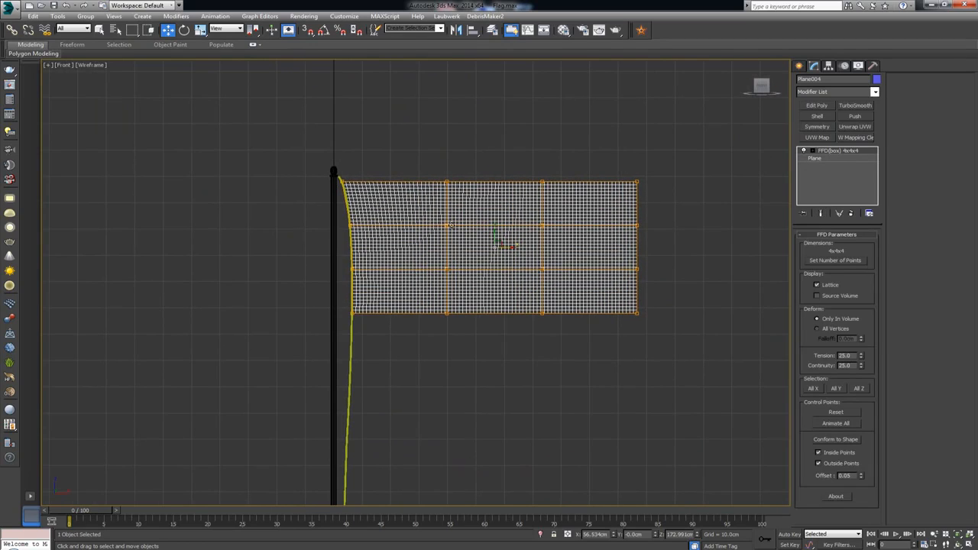
{"action": "right_click", "coordinate": [448, 231]}
{"action": "mouse_move", "coordinate": [537, 314]}
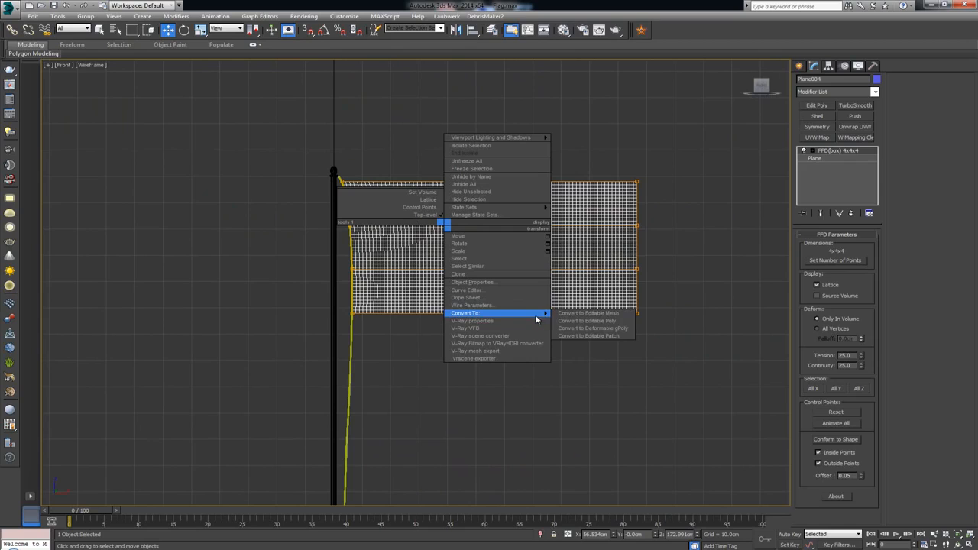
{"action": "left_click", "coordinate": [593, 323]}
Step: Apply a Cloth modifier to the flag plane
{"action": "middle_click_drag", "start_coordinate": [497, 240], "coordinate": [530, 257]}
{"action": "scroll", "coordinate": [530, 257], "scroll_direction": "up", "scroll_amount": 3}
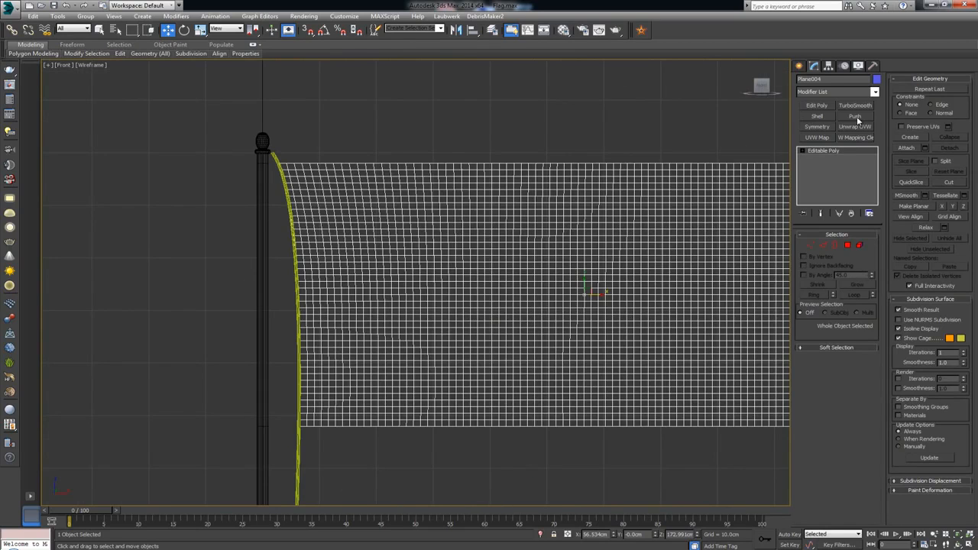
{"action": "left_click", "coordinate": [822, 92]}
{"action": "scroll", "coordinate": [823, 101], "scroll_direction": "down", "scroll_amount": 2}
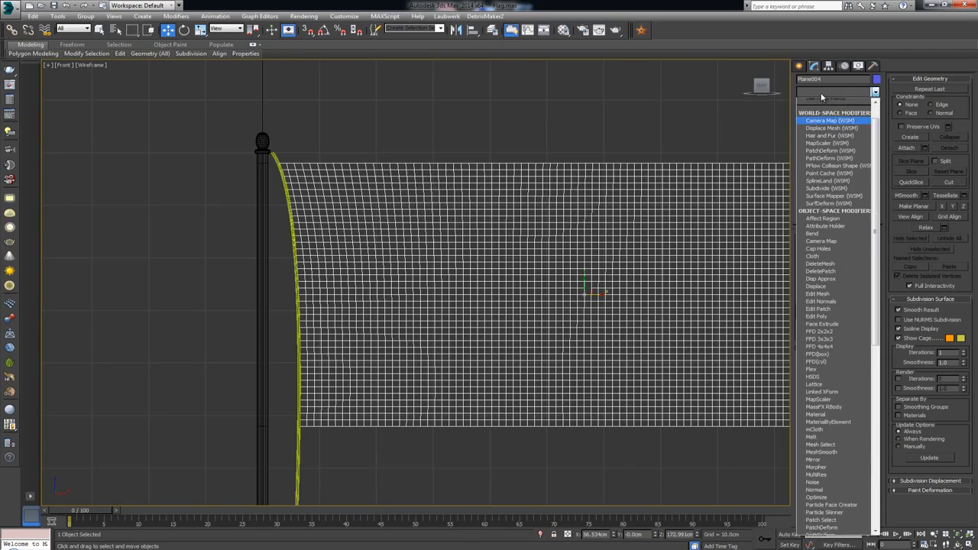
{"action": "left_click", "coordinate": [814, 237]}
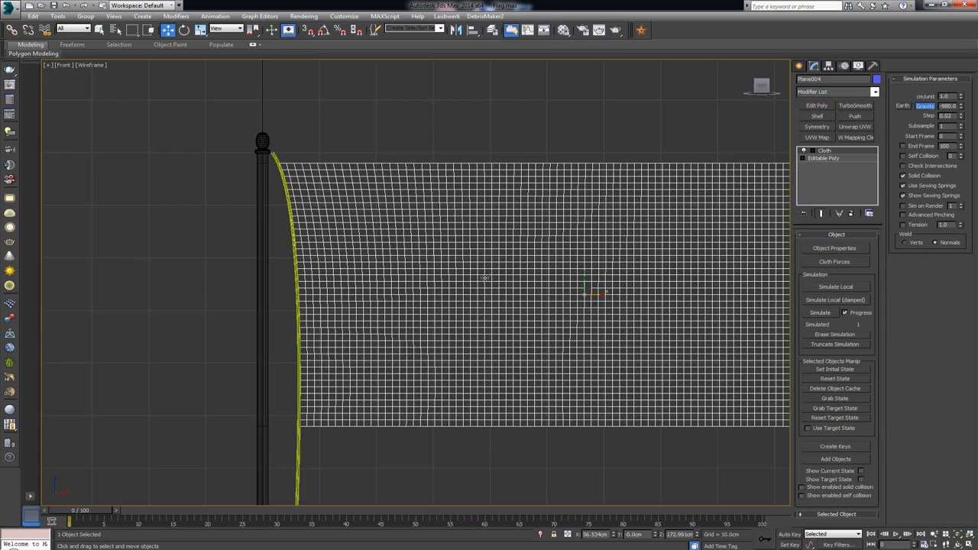
{"action": "middle_click_drag", "start_coordinate": [484, 278], "coordinate": [540, 256]}
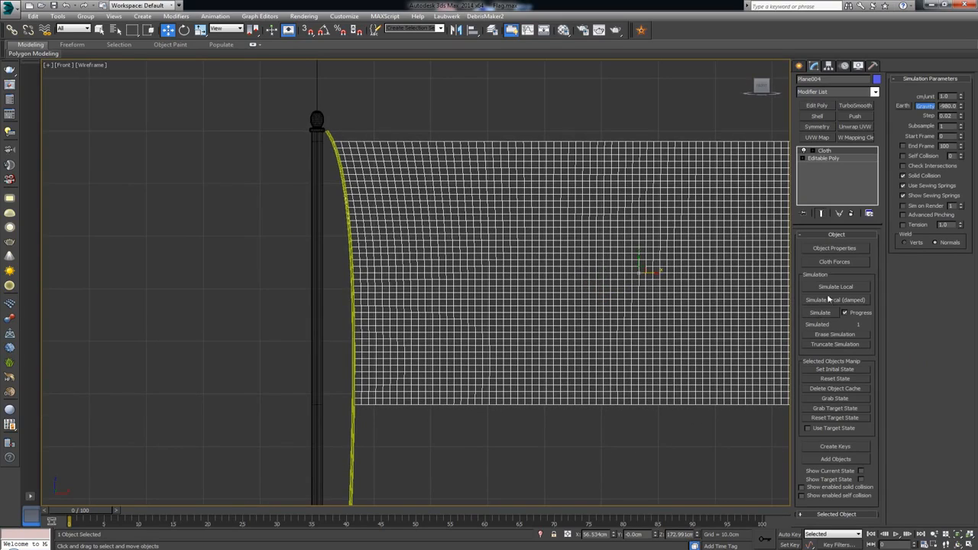
Step: At the Cloth modifier's Group level, select all vertices along the flag edge that follows the rope
{"action": "left_click", "coordinate": [803, 151]}
{"action": "left_click", "coordinate": [832, 159]}
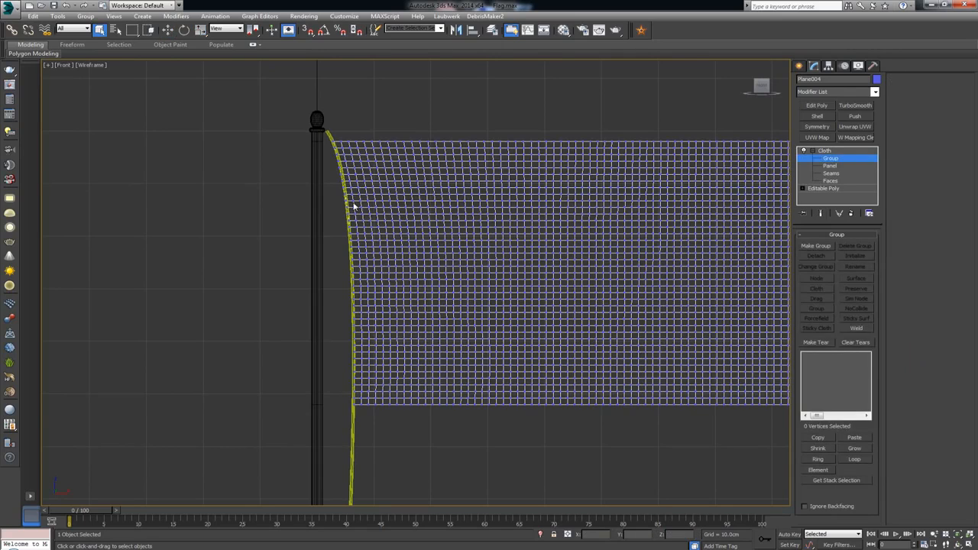
{"action": "left_click_drag", "start_coordinate": [336, 164], "coordinate": [333, 169]}
{"action": "scroll", "coordinate": [342, 177], "scroll_direction": "up", "scroll_amount": 4}
{"action": "scroll", "coordinate": [343, 177], "scroll_direction": "down", "scroll_amount": 2}
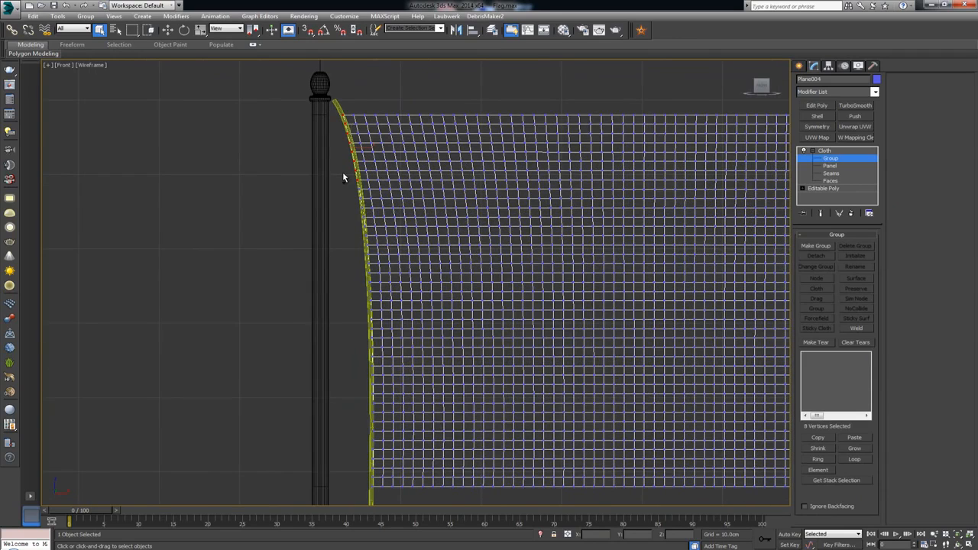
{"action": "left_click_drag", "start_coordinate": [343, 178], "coordinate": [372, 287], "text": "ctrl"}
{"action": "left_click_drag", "start_coordinate": [359, 222], "coordinate": [377, 498], "text": "ctrl"}
{"action": "middle_click_drag", "start_coordinate": [403, 307], "coordinate": [405, 321]}
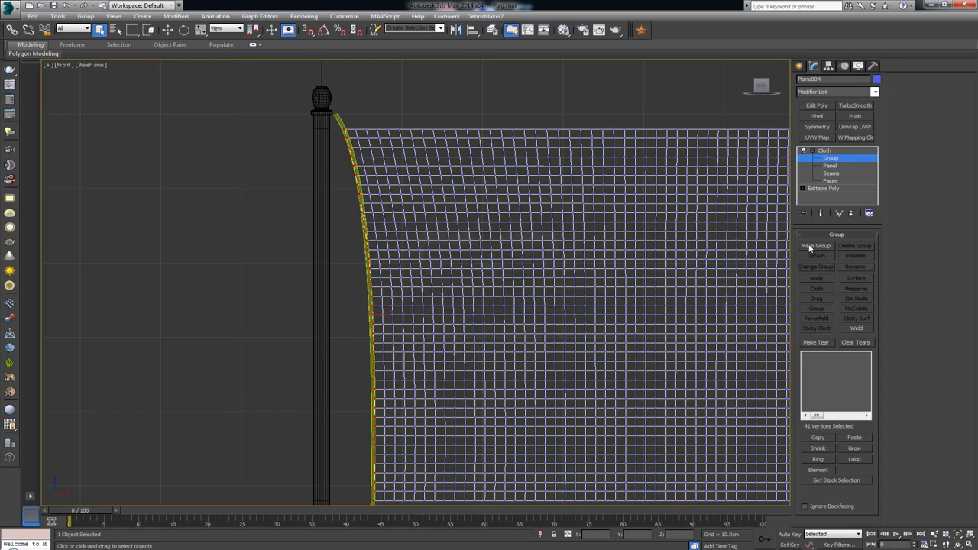
Step: Make a cloth group from the selected edge vertices and constrain it to the rope line as a Node
{"action": "left_click", "coordinate": [814, 246]}
{"action": "left_click", "coordinate": [461, 295]}
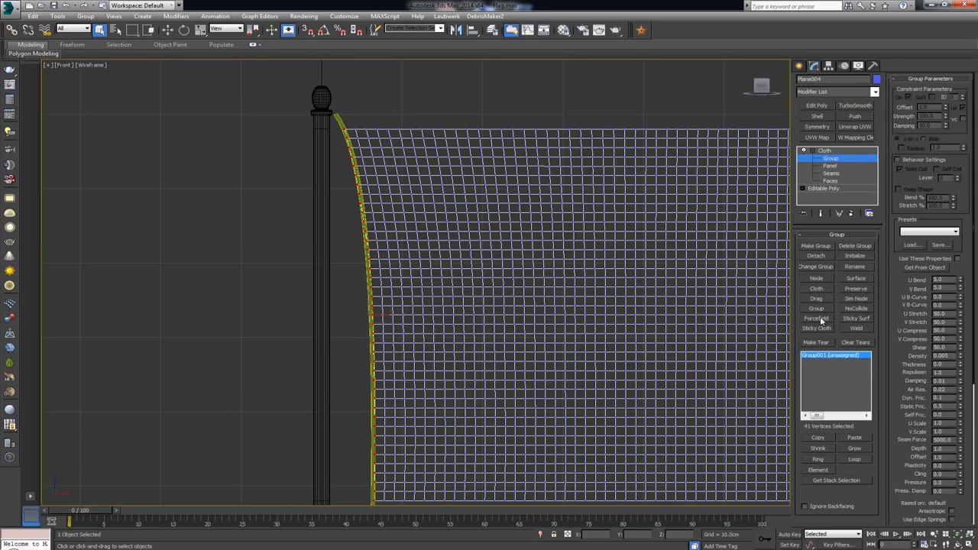
{"action": "left_click", "coordinate": [818, 280]}
{"action": "left_click", "coordinate": [339, 119]}
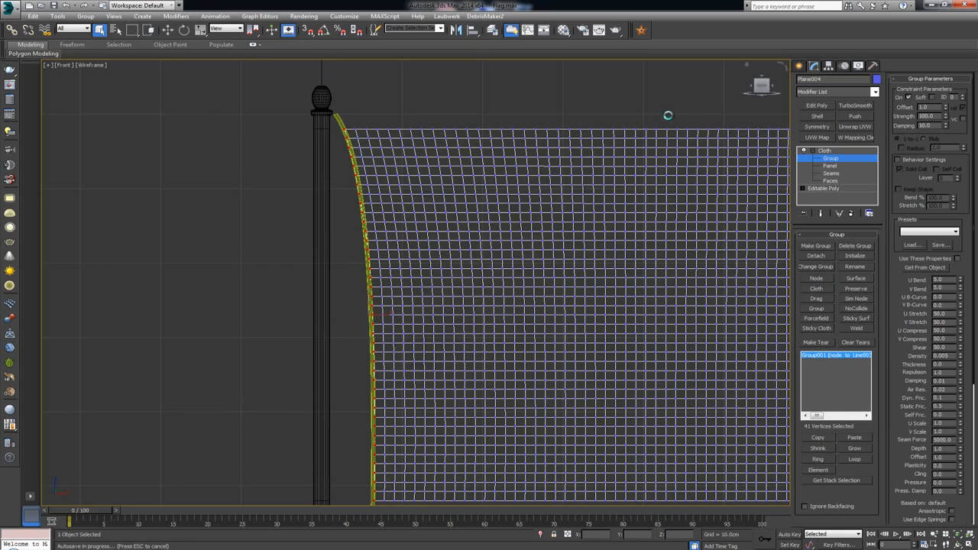
{"action": "left_click", "coordinate": [828, 157]}
Step: Add the flagpole Cylinder002 to the objects in the flag's cloth simulation
{"action": "left_click", "coordinate": [833, 248]}
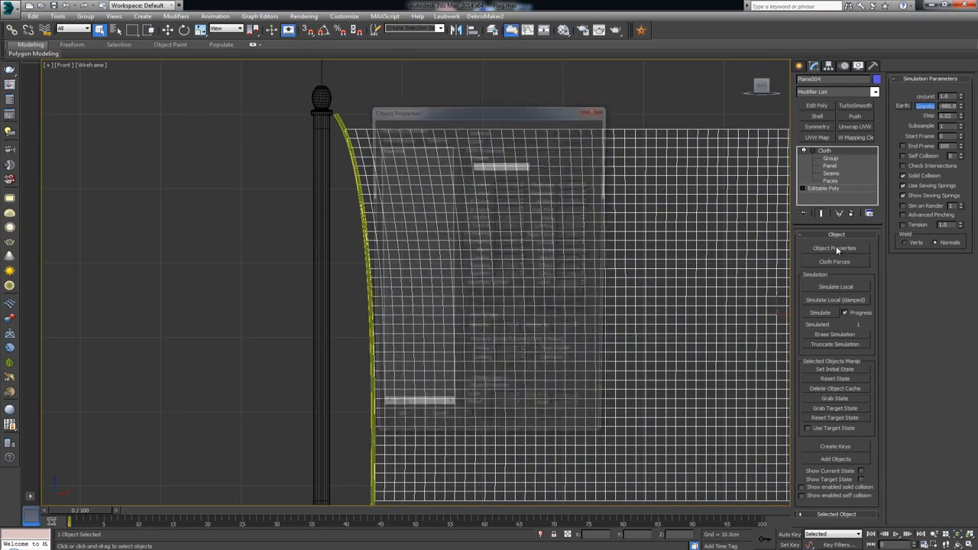
{"action": "left_click", "coordinate": [395, 138]}
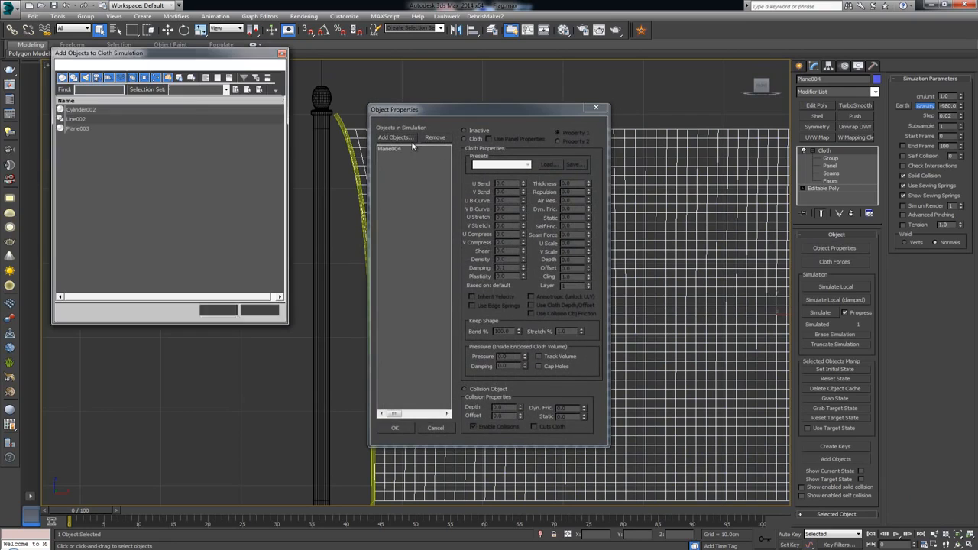
{"action": "left_click", "coordinate": [97, 111]}
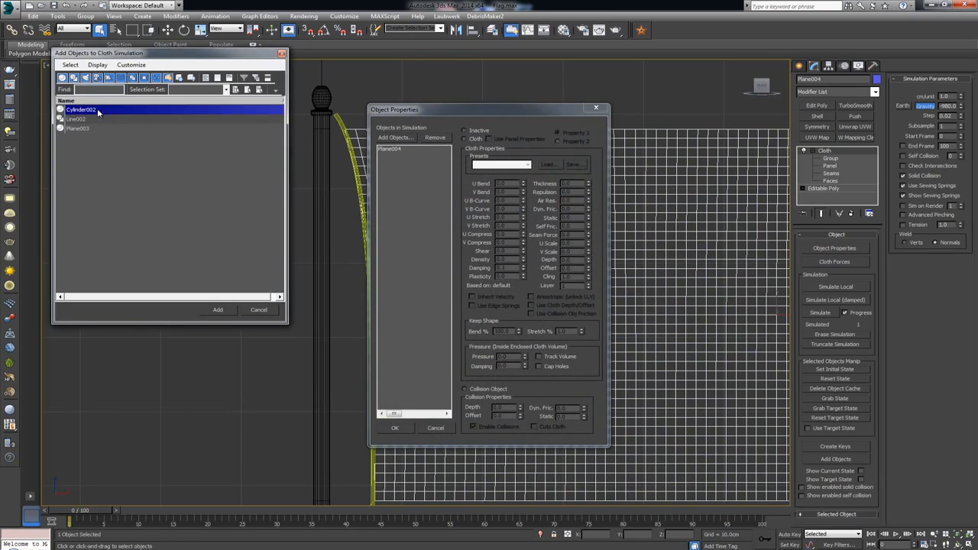
{"action": "left_click", "coordinate": [217, 310]}
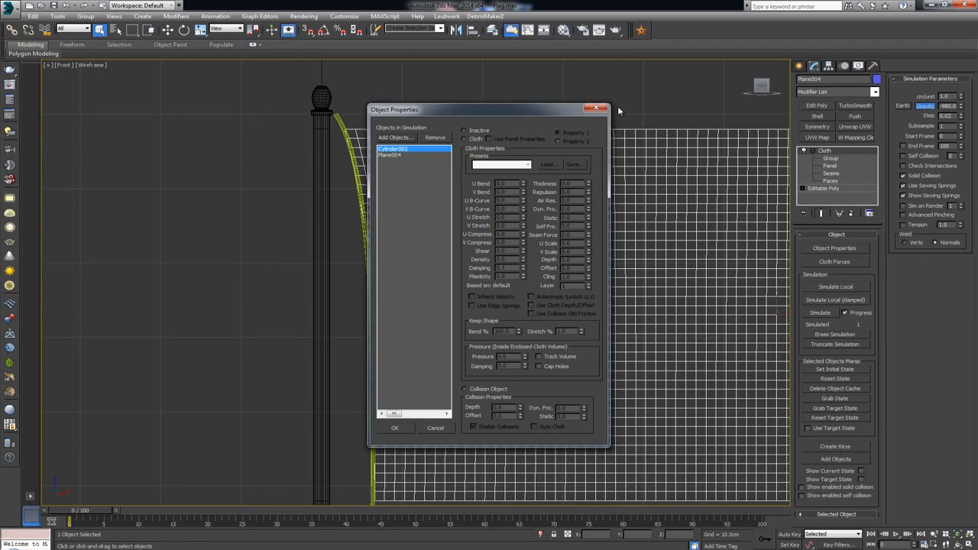
{"action": "left_click", "coordinate": [396, 430]}
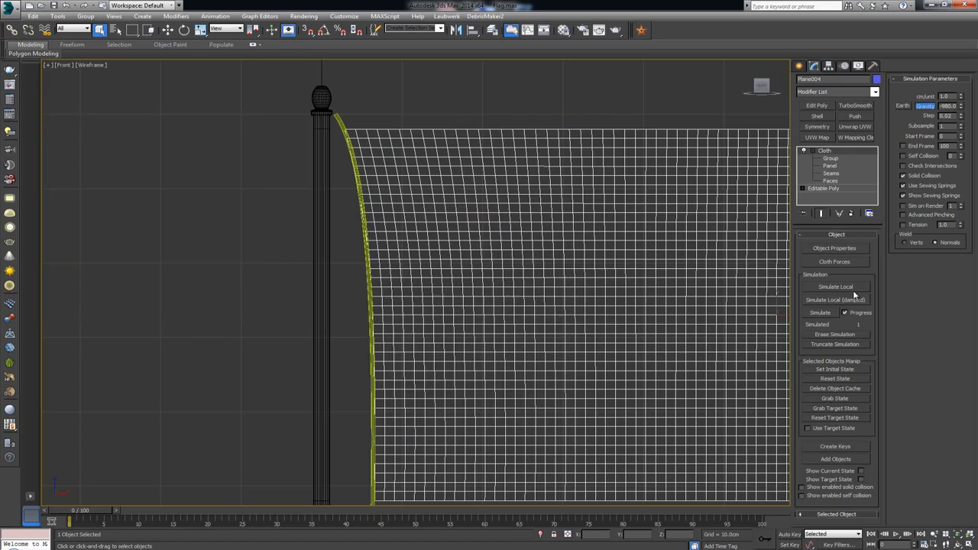
Step: Set Cylinder002 as a collision object and Plane004 as cloth with the Silk preset
{"action": "left_click", "coordinate": [846, 249]}
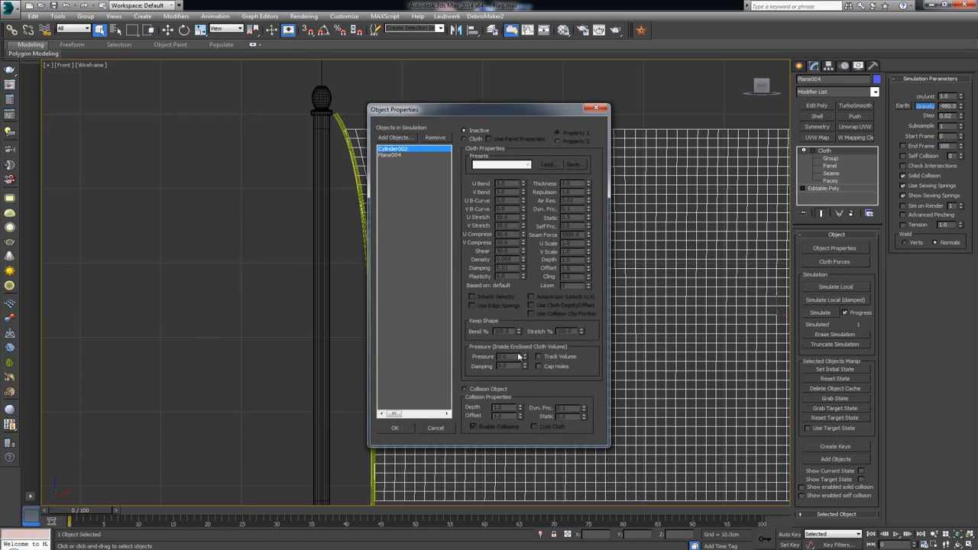
{"action": "left_click", "coordinate": [492, 391]}
{"action": "left_click", "coordinate": [391, 155]}
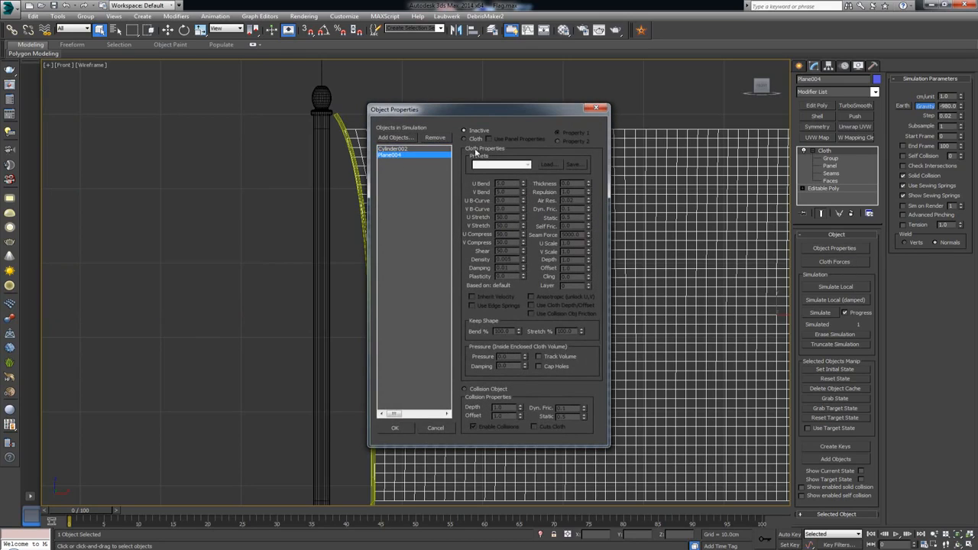
{"action": "left_click", "coordinate": [475, 140]}
{"action": "left_click", "coordinate": [500, 164]}
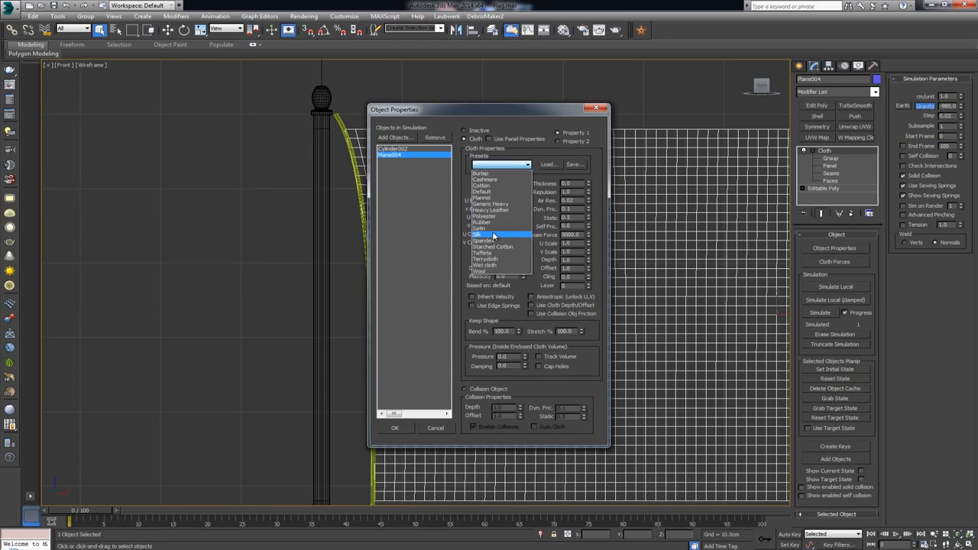
{"action": "left_click", "coordinate": [494, 235]}
{"action": "left_click", "coordinate": [396, 427]}
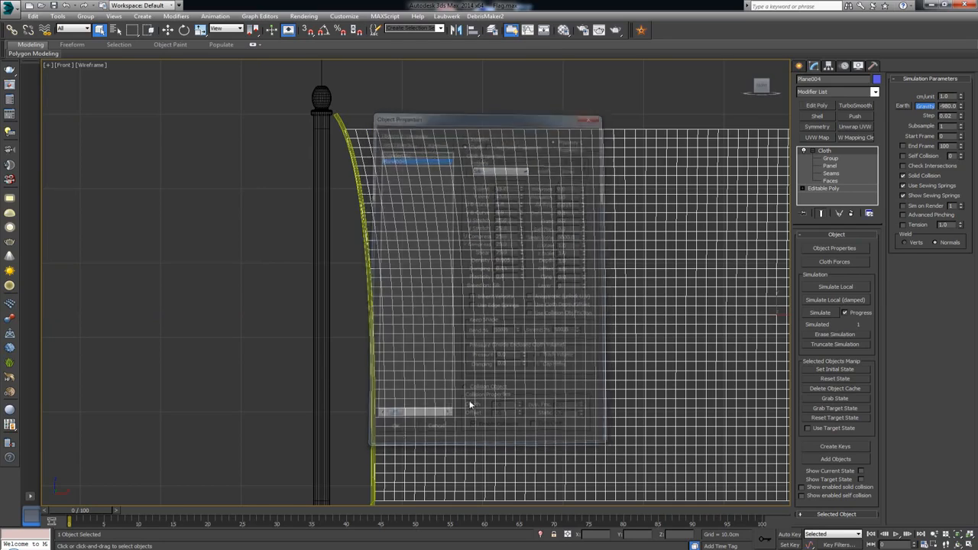
Step: Run an undamped local cloth simulation on the rope-attached flag in the Perspective view and stop it partway
{"action": "middle_click_drag", "start_coordinate": [501, 393], "coordinate": [389, 246]}
{"action": "scroll", "coordinate": [389, 246], "scroll_direction": "down", "scroll_amount": 2}
{"action": "key", "text": "alt+w"}
{"action": "right_click", "coordinate": [600, 399]}
{"action": "key", "text": "alt+w"}
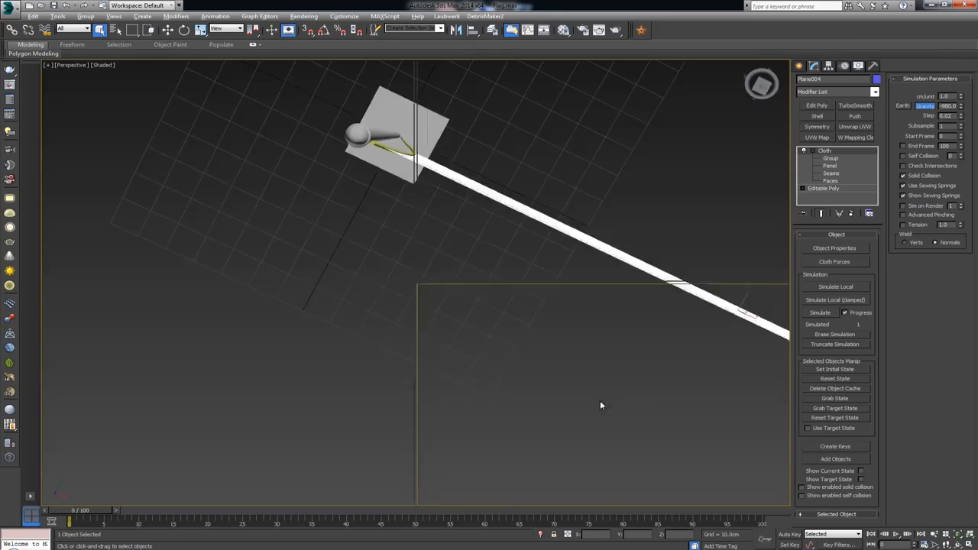
{"action": "middle_click_drag", "start_coordinate": [599, 400], "coordinate": [485, 266], "text": "alt"}
{"action": "scroll", "coordinate": [485, 266], "scroll_direction": "down", "scroll_amount": 4}
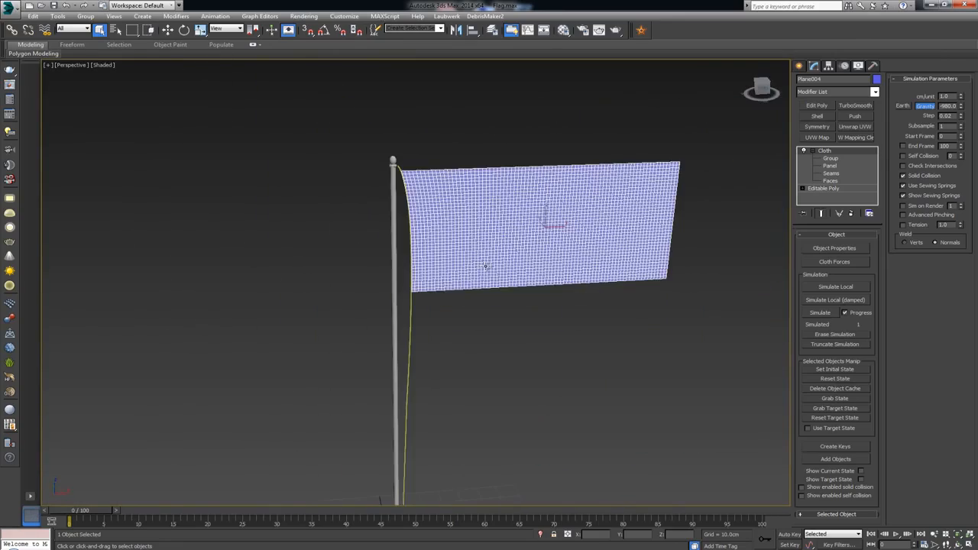
{"action": "middle_click_drag", "start_coordinate": [499, 316], "coordinate": [503, 330], "text": "alt"}
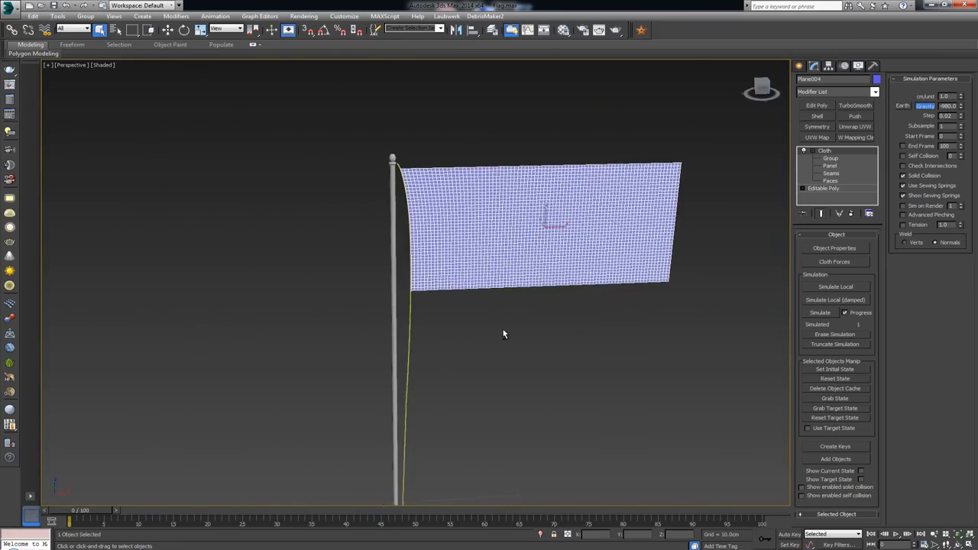
{"action": "left_click", "coordinate": [836, 288]}
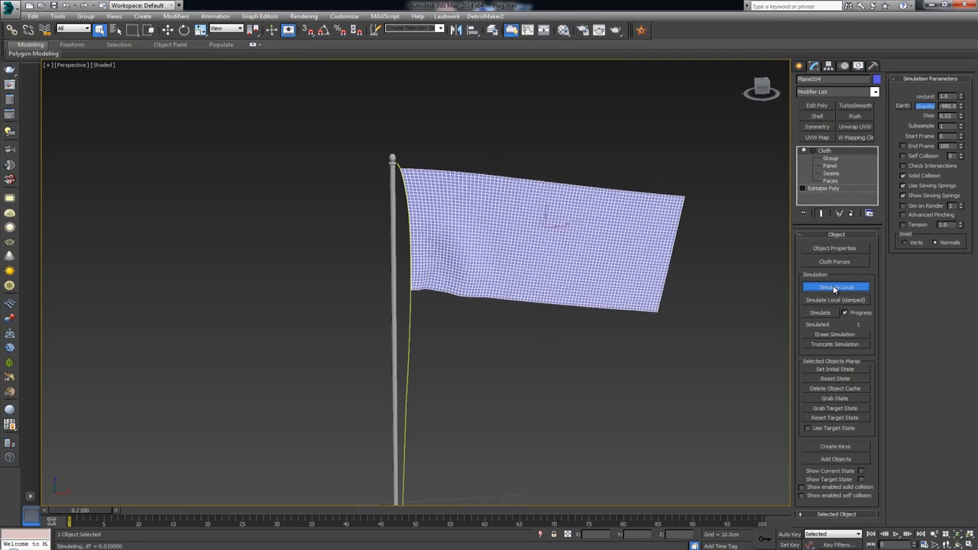
{"action": "left_click", "coordinate": [835, 288]}
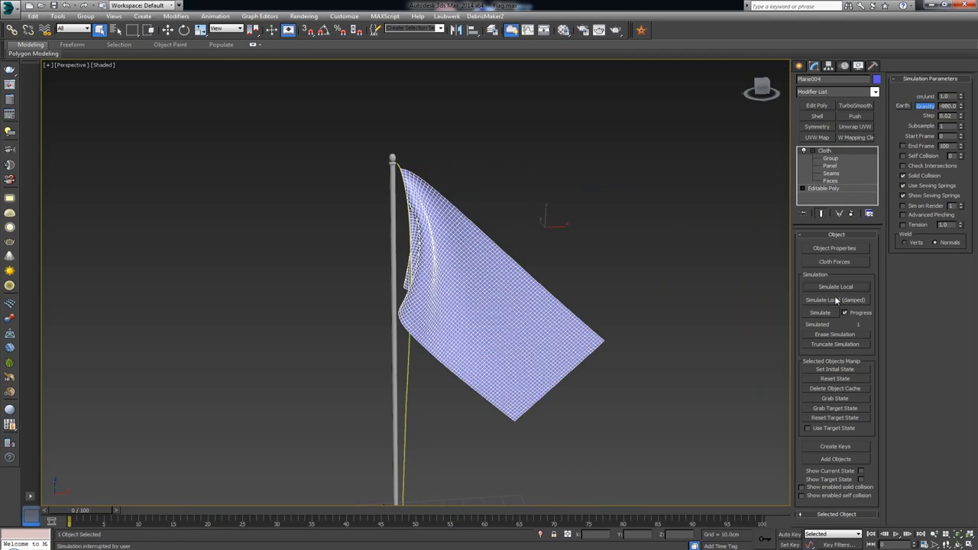
Step: Settle the sagging flag by alternating damped and undamped local simulation, ending with a longer damped run
{"action": "left_click", "coordinate": [835, 299]}
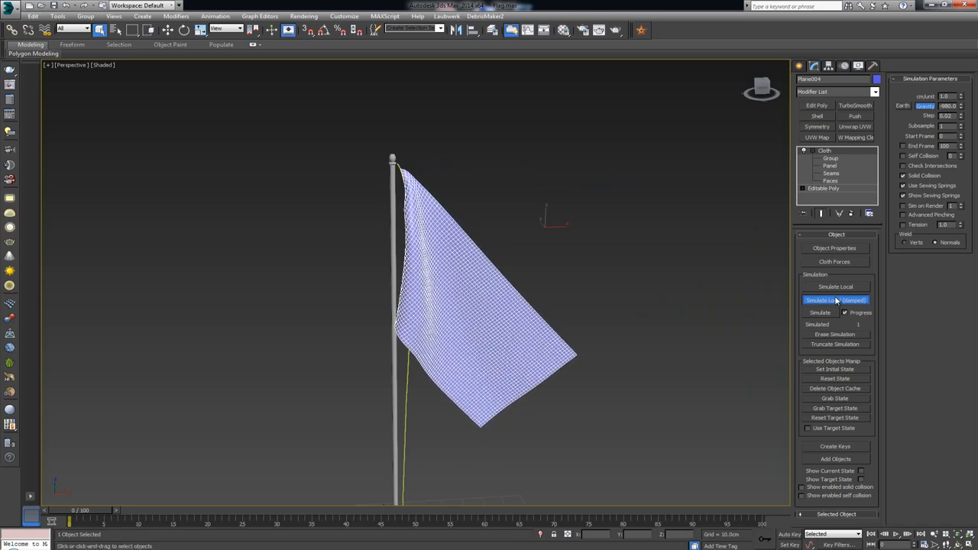
{"action": "left_click", "coordinate": [837, 300]}
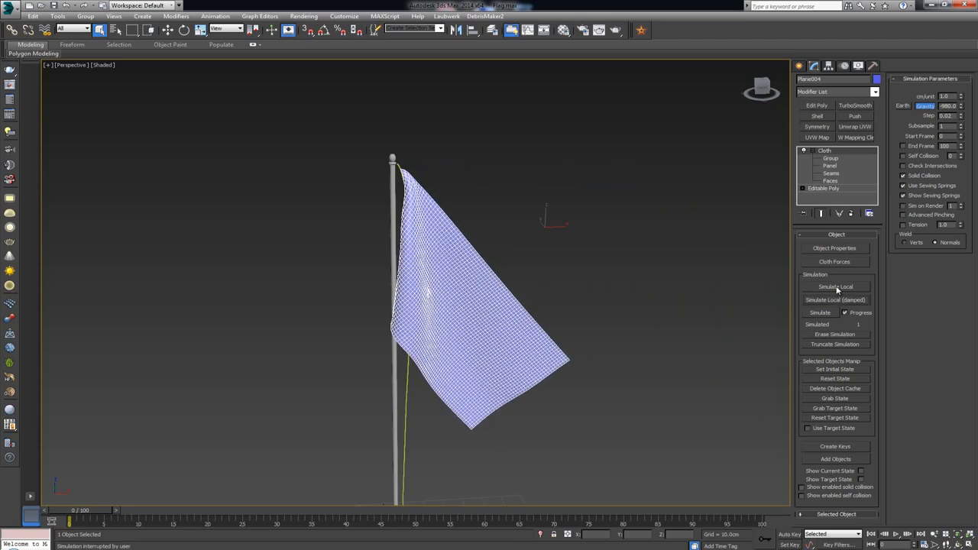
{"action": "left_click", "coordinate": [837, 287]}
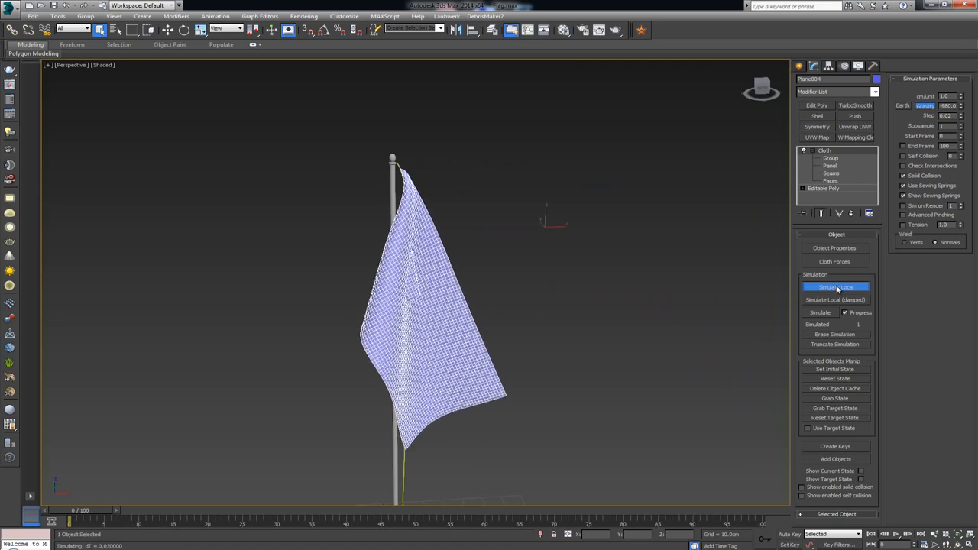
{"action": "left_click", "coordinate": [837, 287]}
{"action": "left_click", "coordinate": [835, 300]}
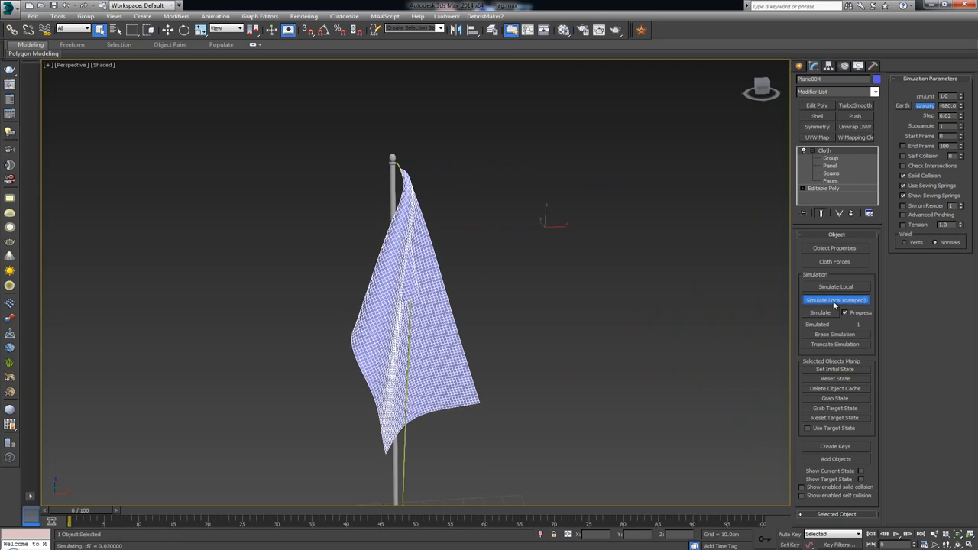
{"action": "middle_click_drag", "start_coordinate": [411, 299], "coordinate": [333, 306], "text": "alt"}
{"action": "middle_click_drag", "start_coordinate": [412, 306], "coordinate": [535, 309], "text": "alt"}
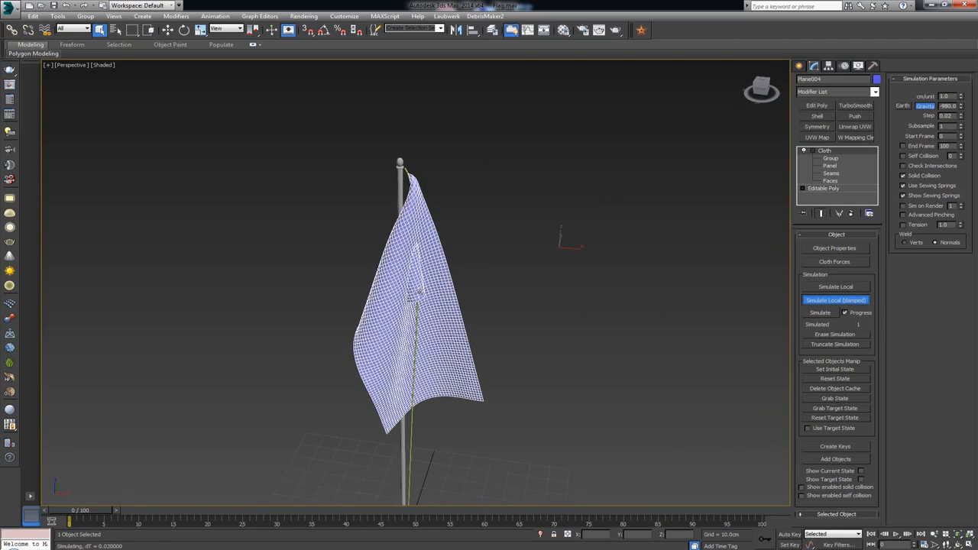
{"action": "middle_click_drag", "start_coordinate": [408, 339], "coordinate": [427, 343], "text": "alt"}
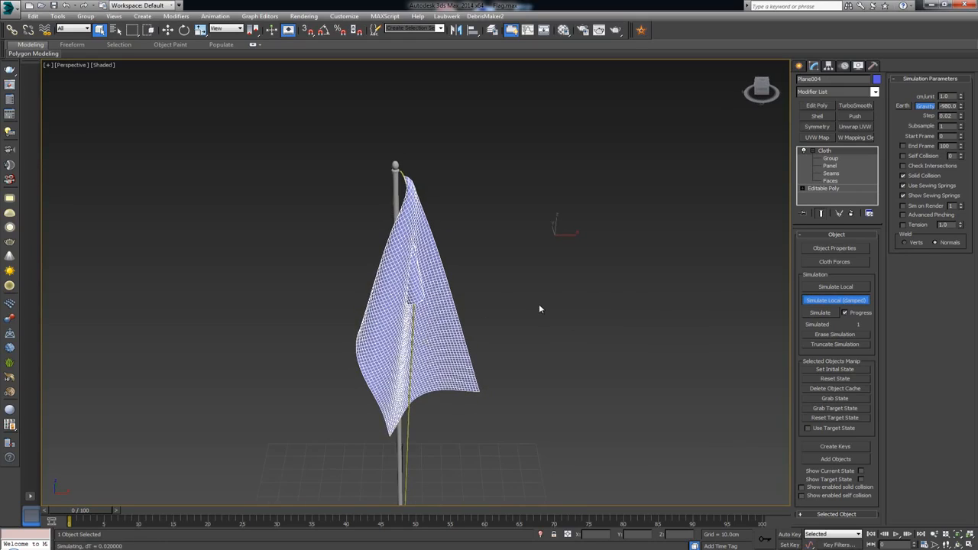
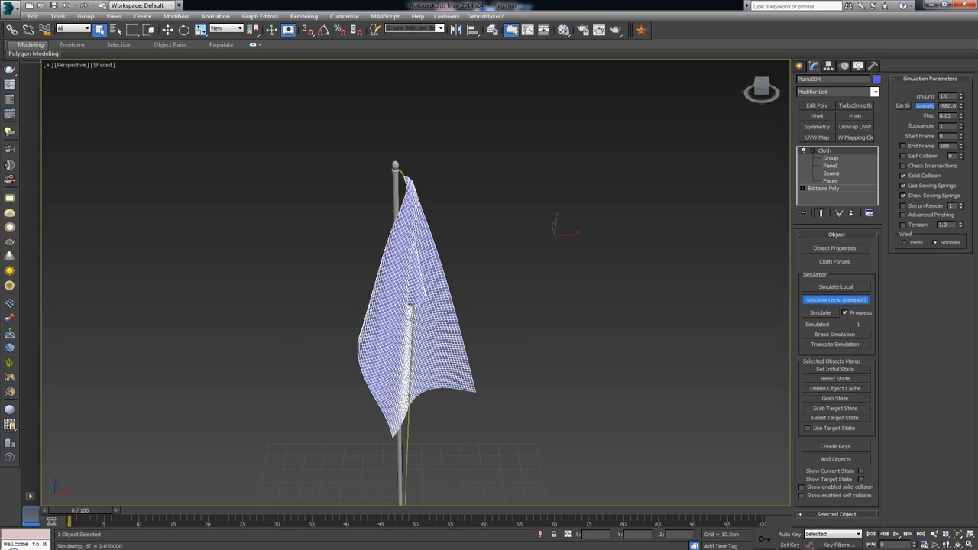
{"action": "left_click", "coordinate": [825, 302]}
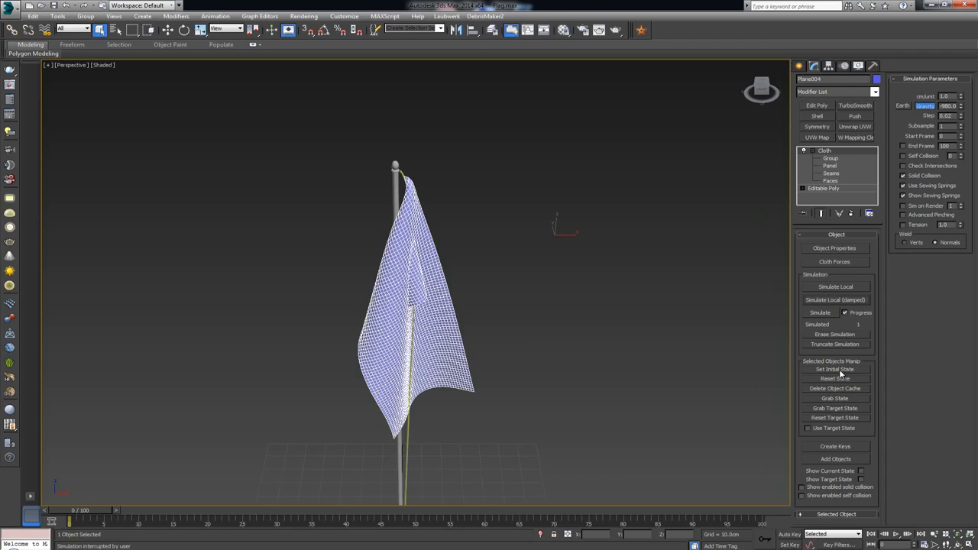
Step: Rerun the undamped local simulation from the flag's reset state, and reset the cloth to its flat shape
{"action": "left_click", "coordinate": [840, 379]}
{"action": "left_click", "coordinate": [841, 288]}
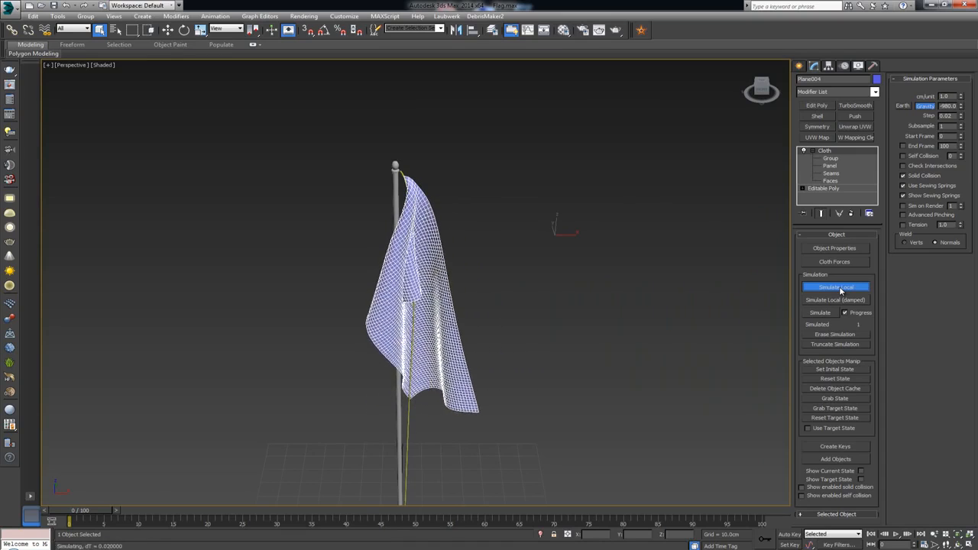
{"action": "left_click", "coordinate": [839, 287]}
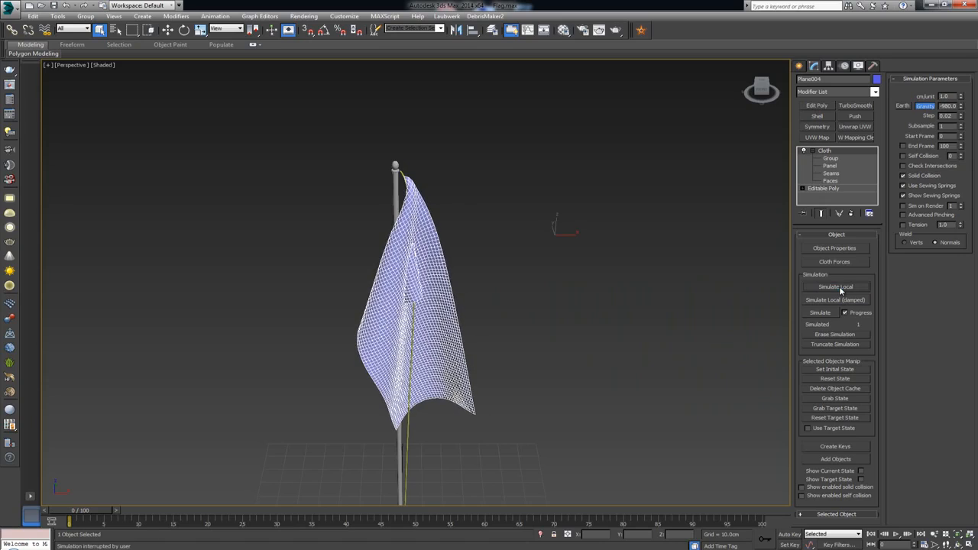
{"action": "left_click", "coordinate": [835, 379]}
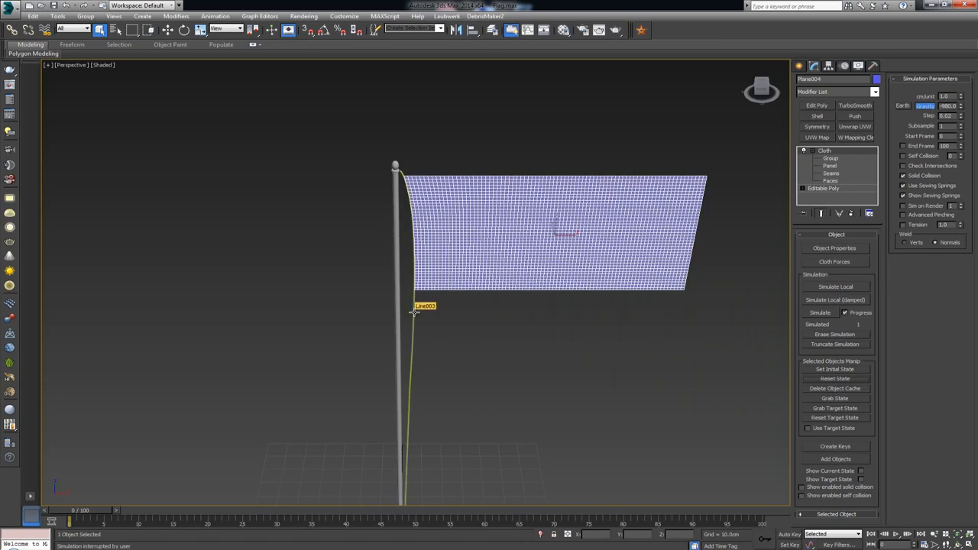
{"action": "left_click", "coordinate": [831, 252]}
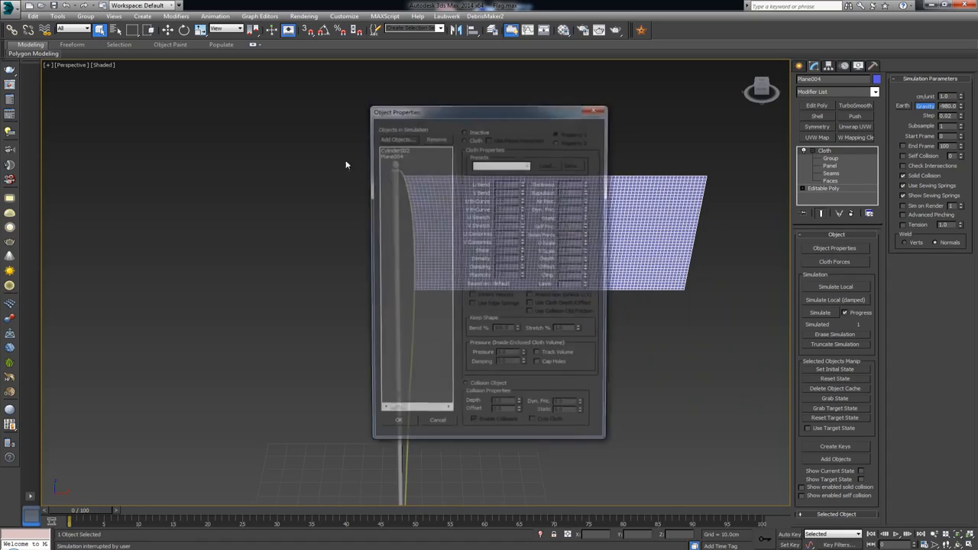
{"action": "left_click", "coordinate": [393, 137]}
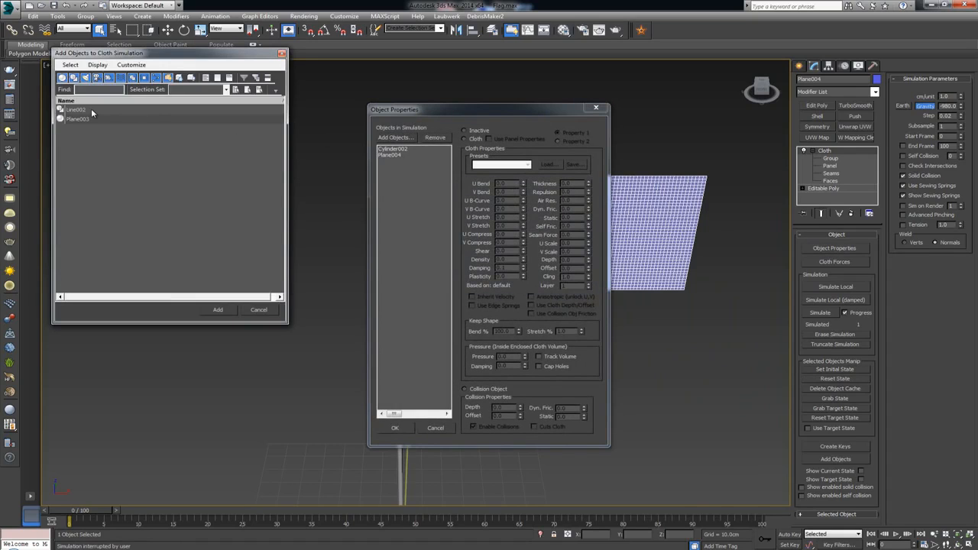
{"action": "left_click", "coordinate": [281, 54]}
{"action": "left_click", "coordinate": [596, 108]}
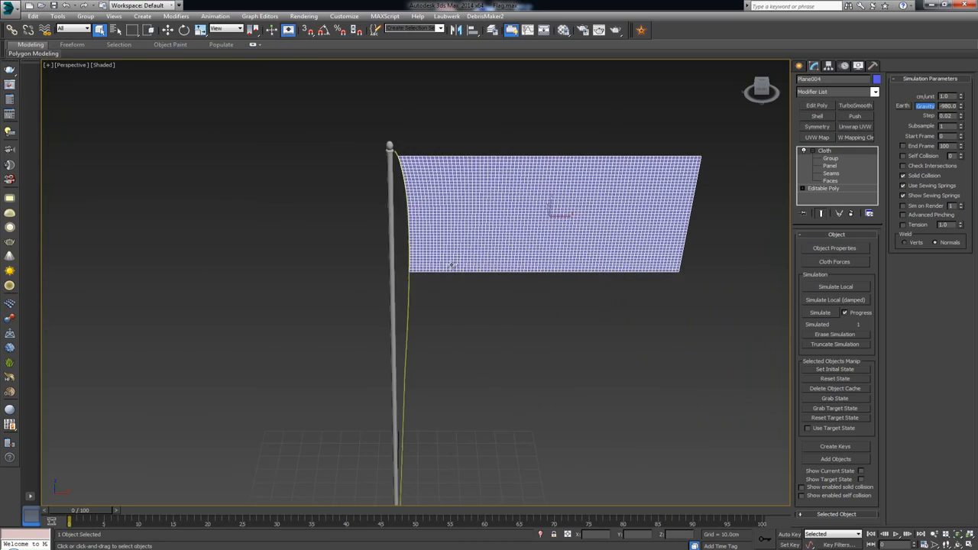
Step: Put the whole rope-attached flag assembly, including pole and base, on a new layer named Type_03
{"action": "scroll", "coordinate": [531, 284], "scroll_direction": "down", "scroll_amount": 5}
{"action": "scroll", "coordinate": [532, 306], "scroll_direction": "up", "scroll_amount": 3}
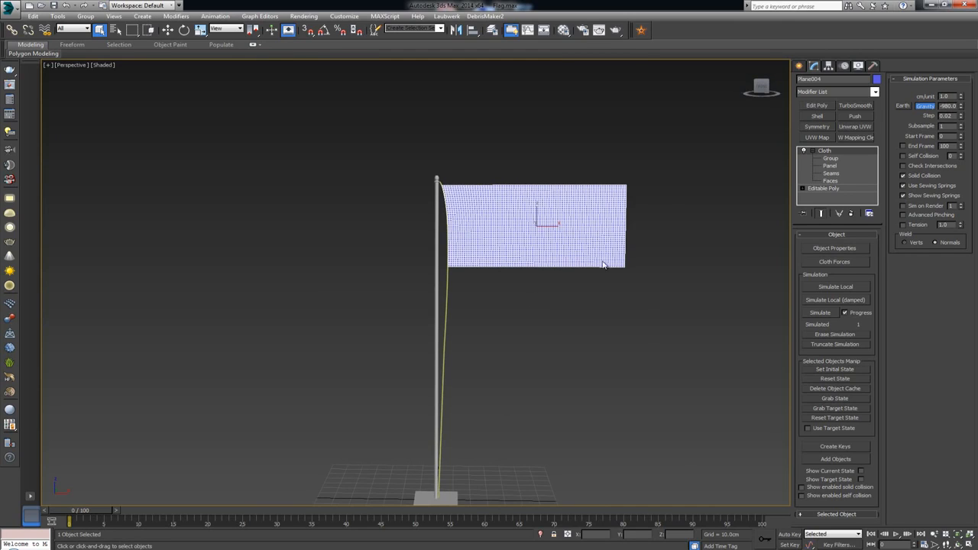
{"action": "left_click_drag", "start_coordinate": [705, 143], "coordinate": [333, 506]}
{"action": "left_click", "coordinate": [491, 30]}
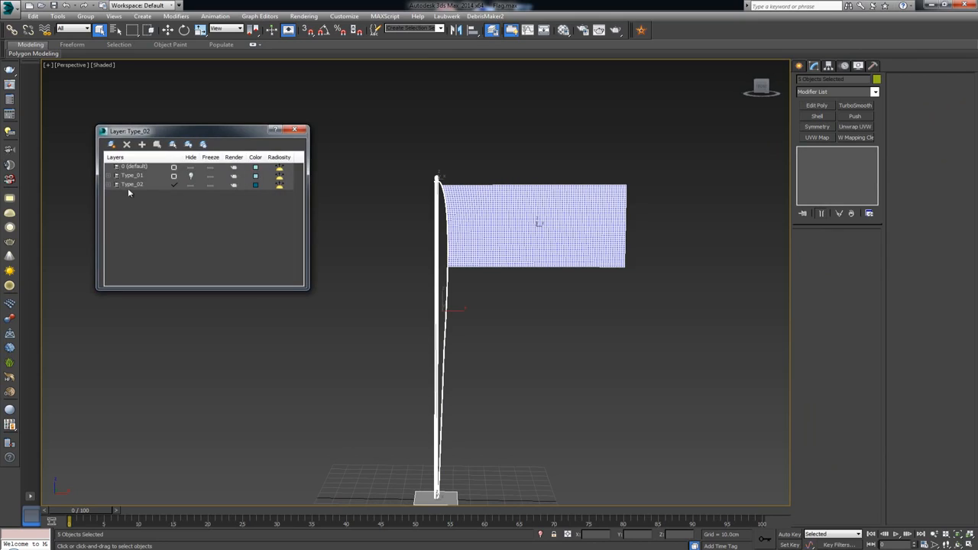
{"action": "left_click", "coordinate": [112, 144]}
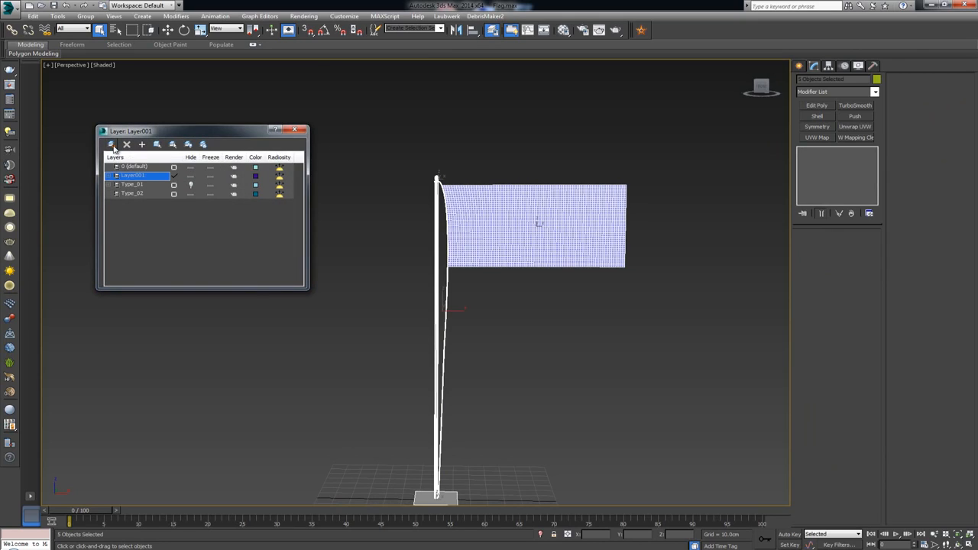
{"action": "type", "text": "T"}
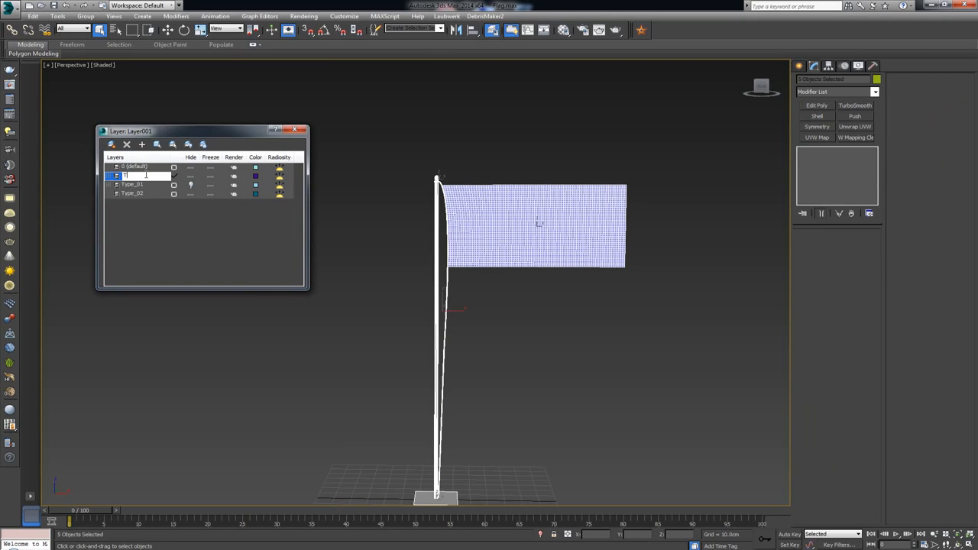
{"action": "type", "text": "ype_03"}
{"action": "key", "text": "Return"}
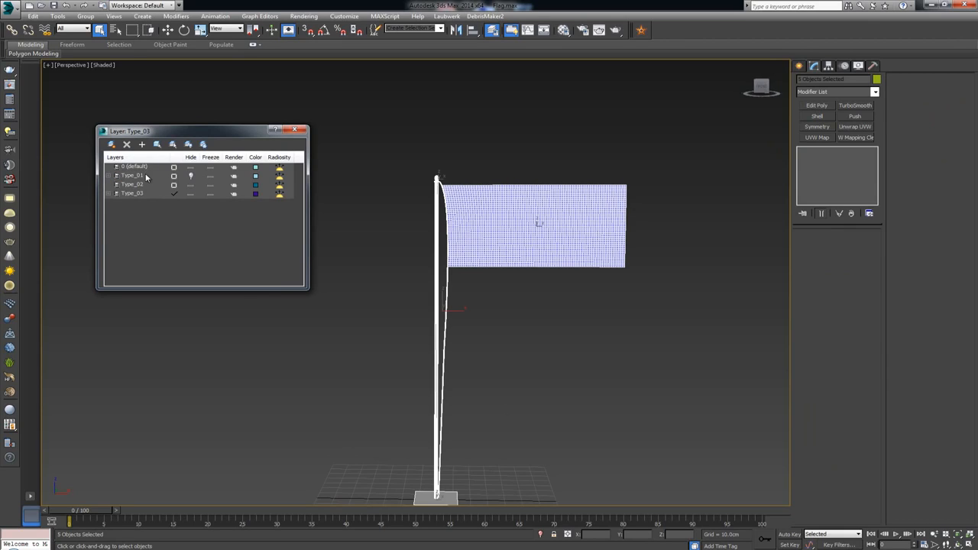
Step: Hide layers Type_02 and Type_03, unhide Type_01, and make Type_02 the current layer
{"action": "left_click", "coordinate": [191, 184]}
{"action": "left_click", "coordinate": [191, 194]}
{"action": "left_click", "coordinate": [191, 175]}
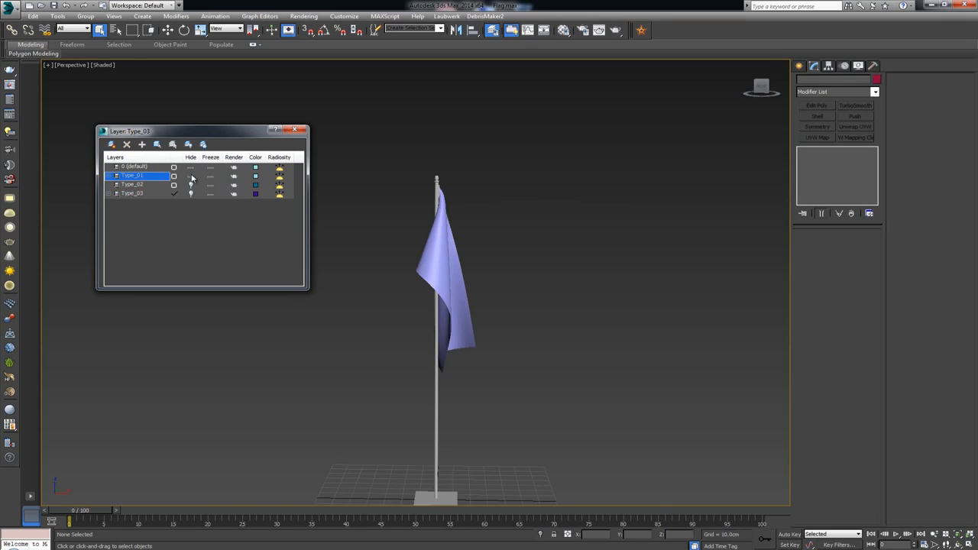
{"action": "left_click", "coordinate": [153, 187]}
{"action": "left_click", "coordinate": [174, 184]}
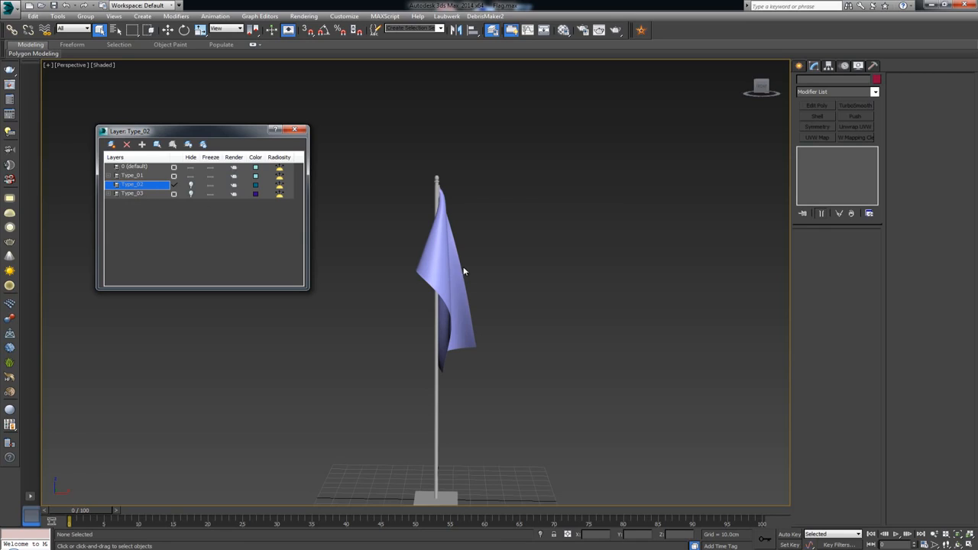
Step: Clone the draped flag, pole and base as copies and add the copies to layer Type_02
{"action": "middle_click_drag", "start_coordinate": [477, 256], "coordinate": [474, 176]}
{"action": "scroll", "coordinate": [496, 142], "scroll_direction": "up", "scroll_amount": 3}
{"action": "scroll", "coordinate": [496, 142], "scroll_direction": "down", "scroll_amount": 3}
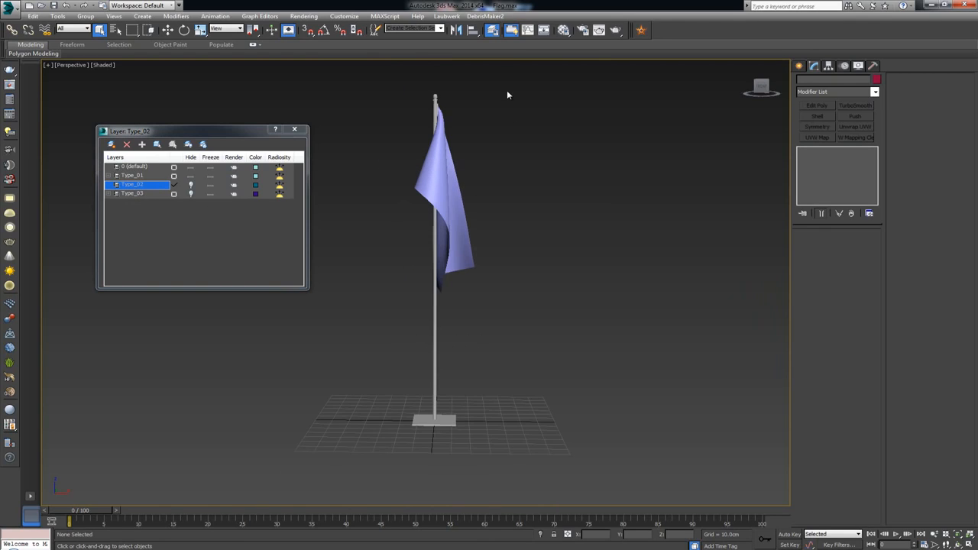
{"action": "left_click_drag", "start_coordinate": [507, 95], "coordinate": [384, 412]}
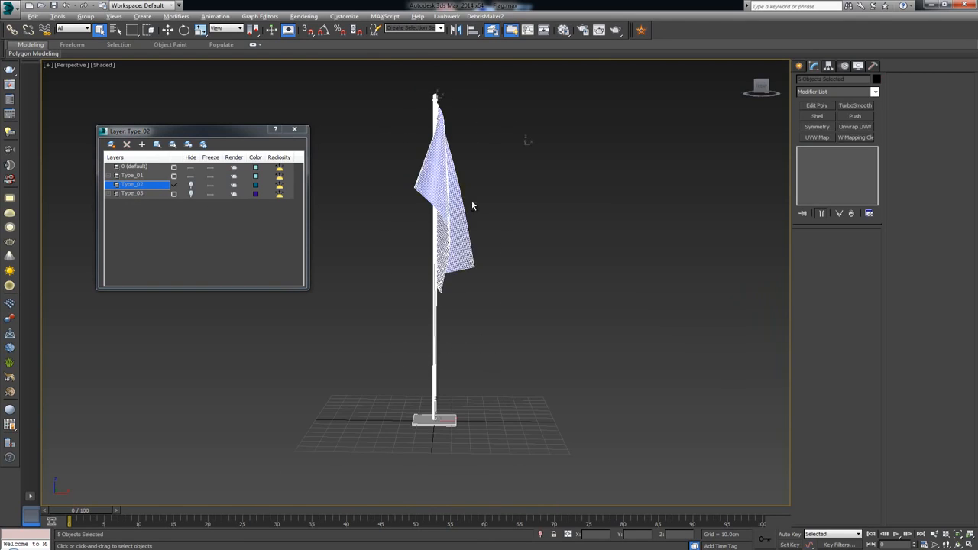
{"action": "middle_click_drag", "start_coordinate": [471, 202], "coordinate": [447, 225], "text": "alt"}
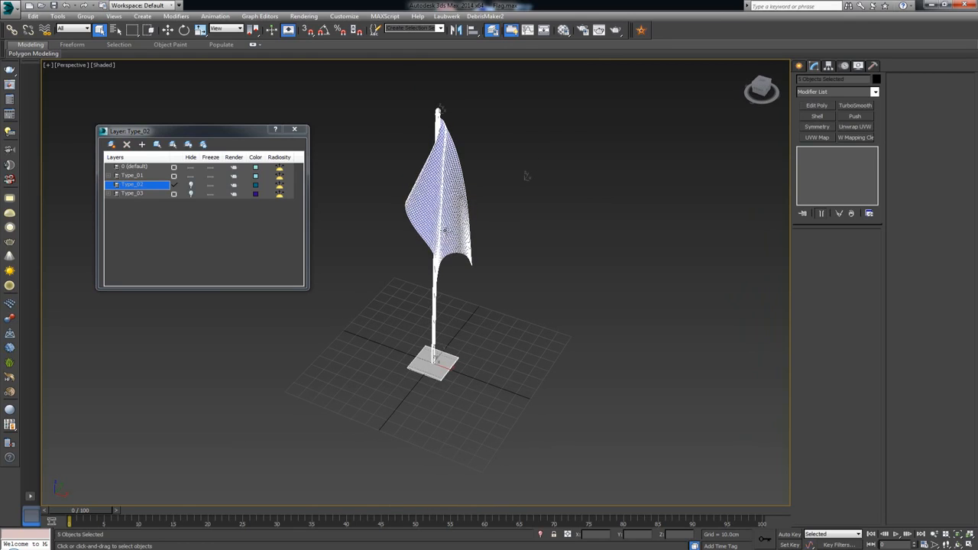
{"action": "key", "text": "ctrl+v"}
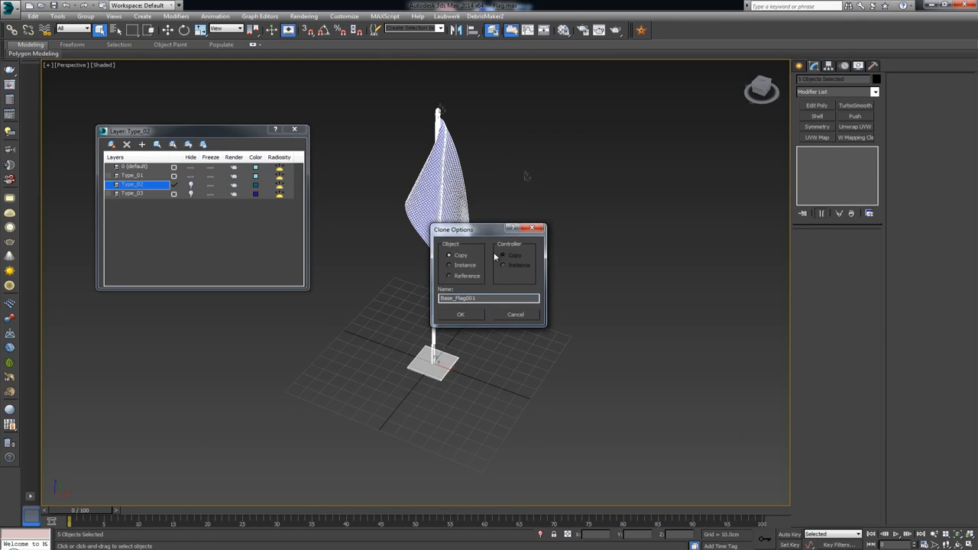
{"action": "left_click", "coordinate": [465, 315]}
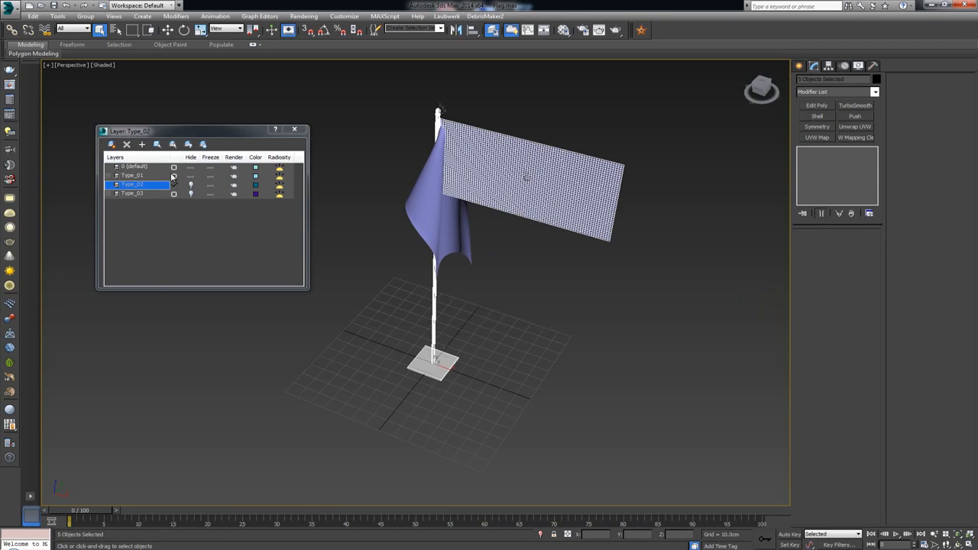
{"action": "left_click", "coordinate": [140, 145]}
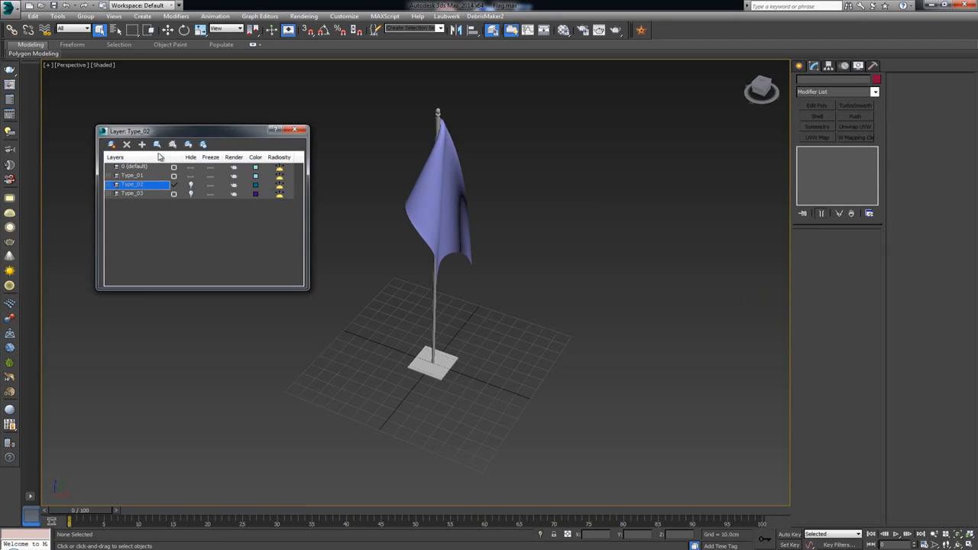
Step: Unhide layer Type_02, hide Type_01, and select the copied flat flag plane
{"action": "left_click", "coordinate": [192, 186]}
{"action": "left_click", "coordinate": [191, 176]}
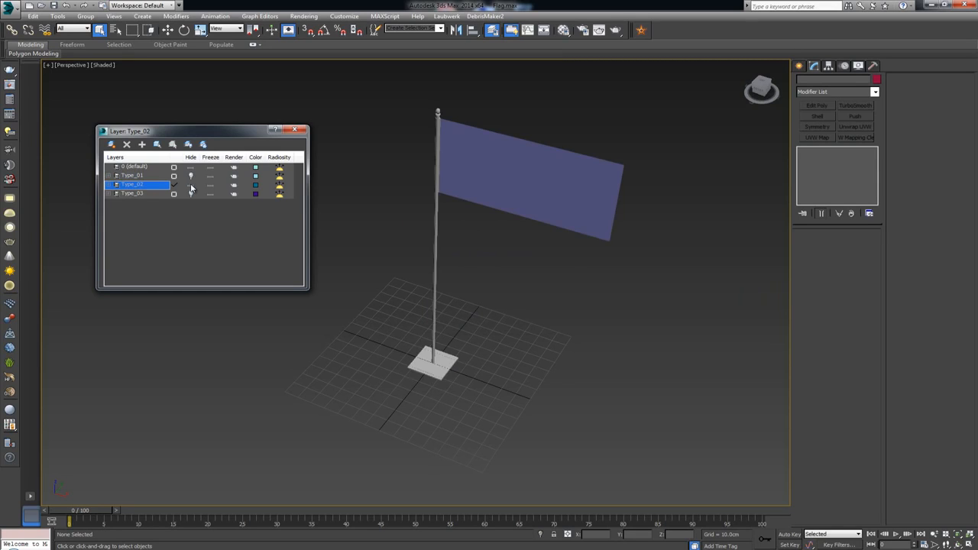
{"action": "left_click", "coordinate": [151, 184]}
{"action": "left_click", "coordinate": [414, 219]}
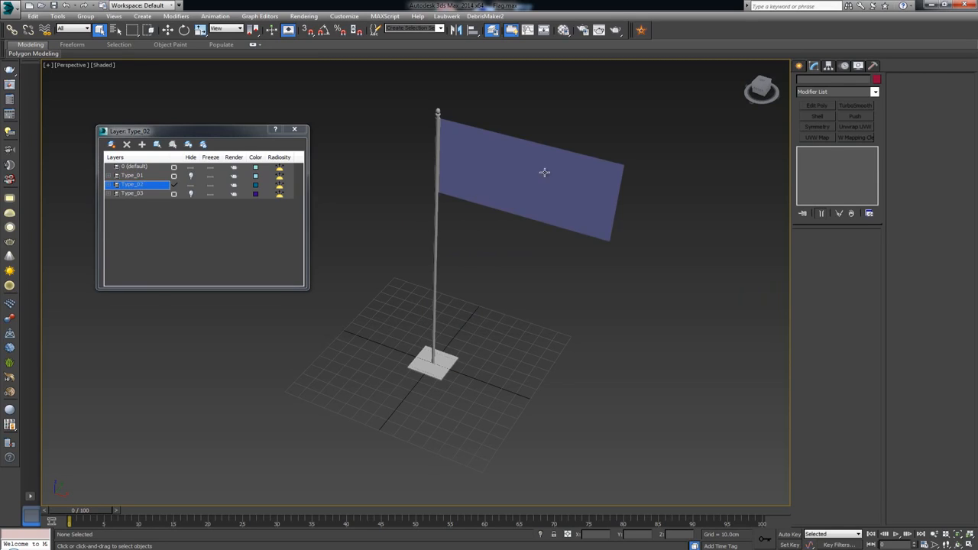
{"action": "left_click", "coordinate": [544, 170]}
{"action": "middle_click_drag", "start_coordinate": [369, 187], "coordinate": [387, 167], "text": "alt"}
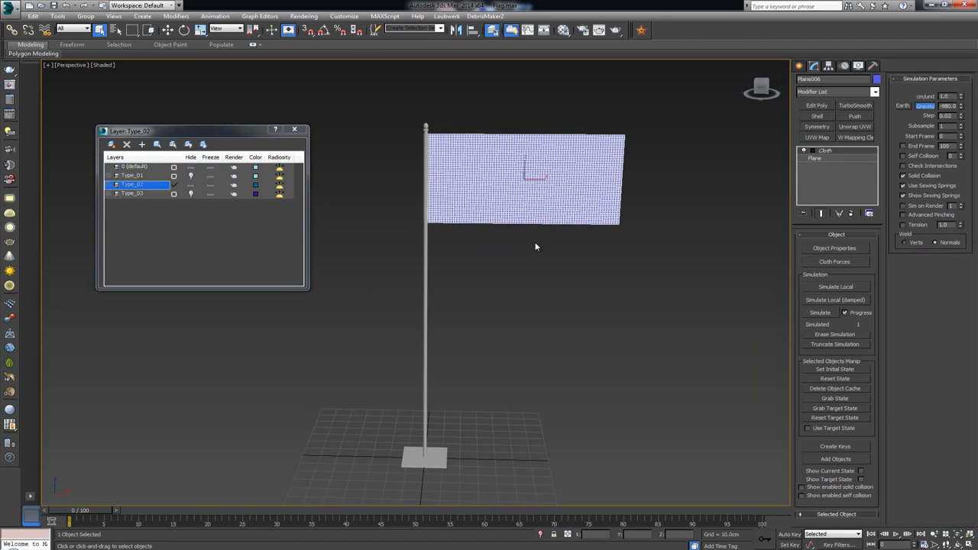
Step: Close the layer manager and replace the copied flag plane's inherited Cloth modifier with a fresh Cloth modifier
{"action": "middle_click_drag", "start_coordinate": [559, 235], "coordinate": [555, 235]}
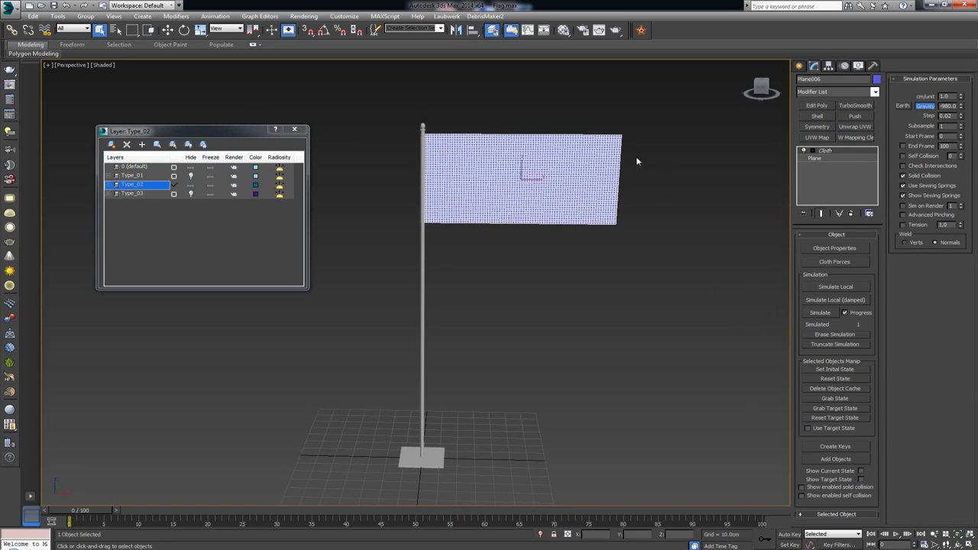
{"action": "left_click", "coordinate": [294, 129]}
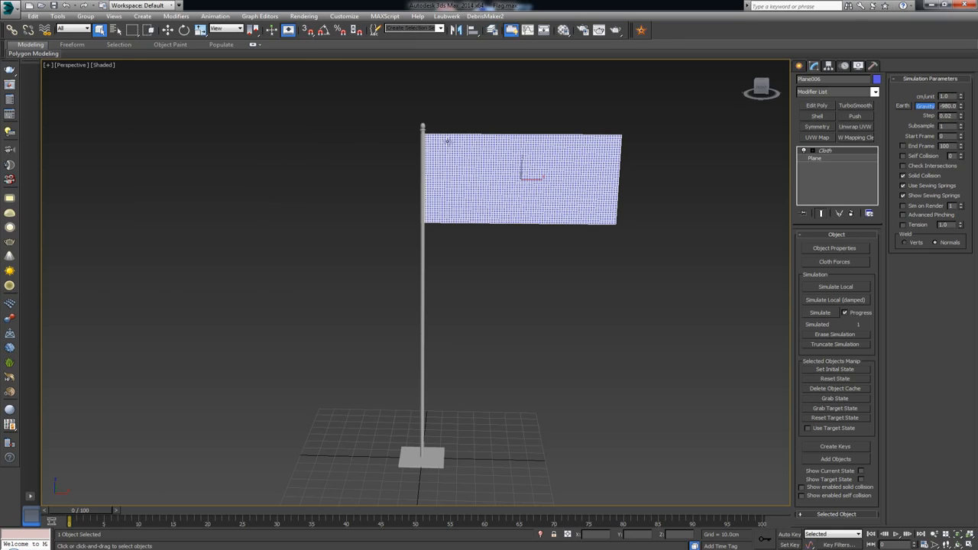
{"action": "middle_click_drag", "start_coordinate": [573, 146], "coordinate": [544, 193]}
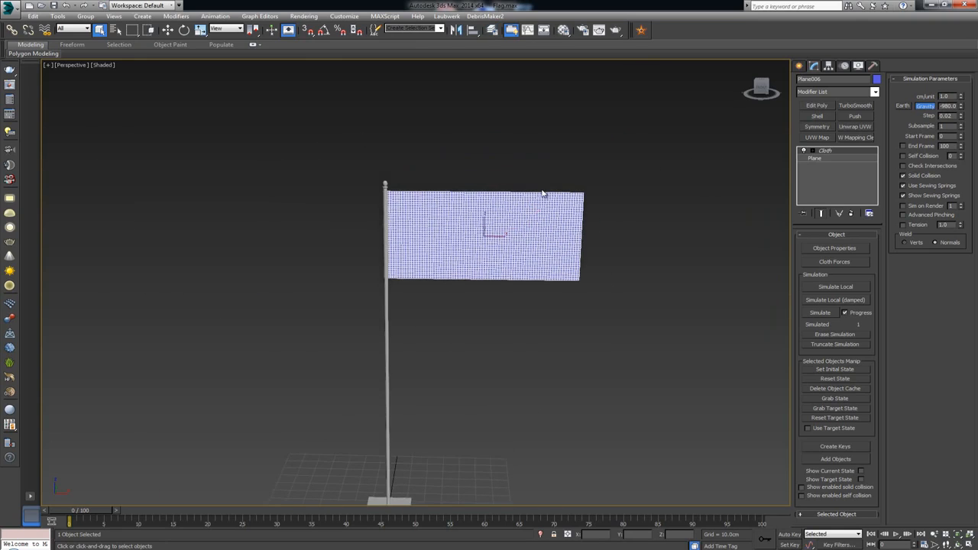
{"action": "scroll", "coordinate": [544, 193], "scroll_direction": "up", "scroll_amount": 4}
{"action": "middle_click_drag", "start_coordinate": [268, 200], "coordinate": [415, 174]}
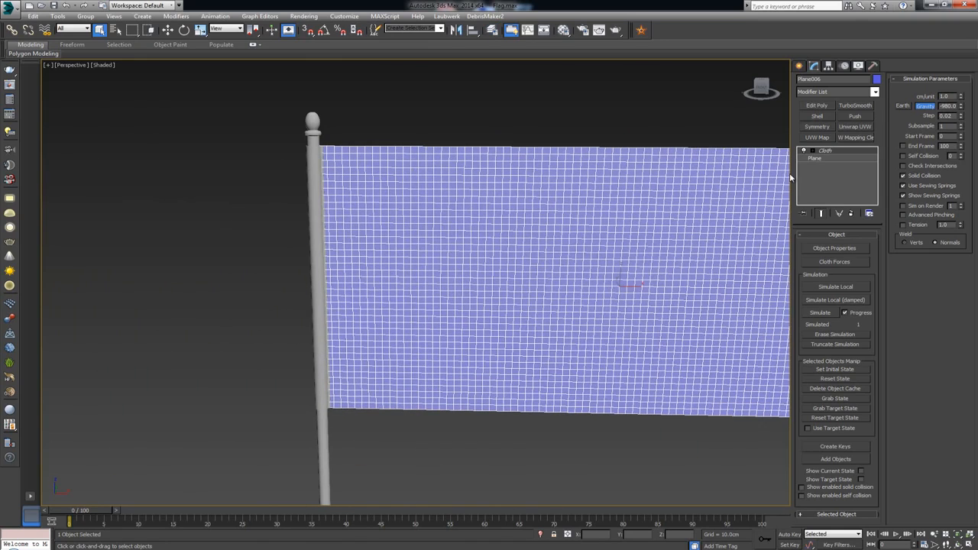
{"action": "left_click", "coordinate": [852, 214]}
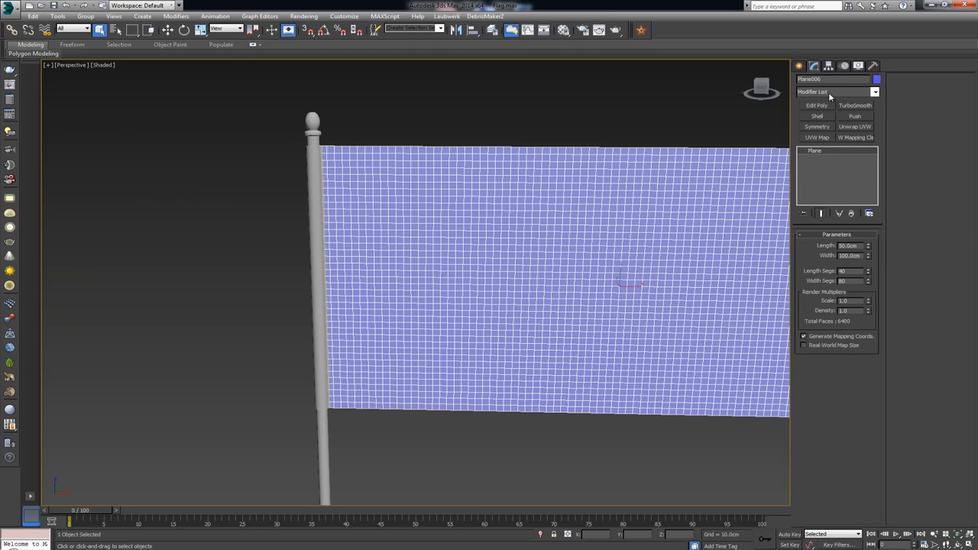
{"action": "left_click", "coordinate": [831, 97]}
{"action": "scroll", "coordinate": [830, 97], "scroll_direction": "down", "scroll_amount": 7}
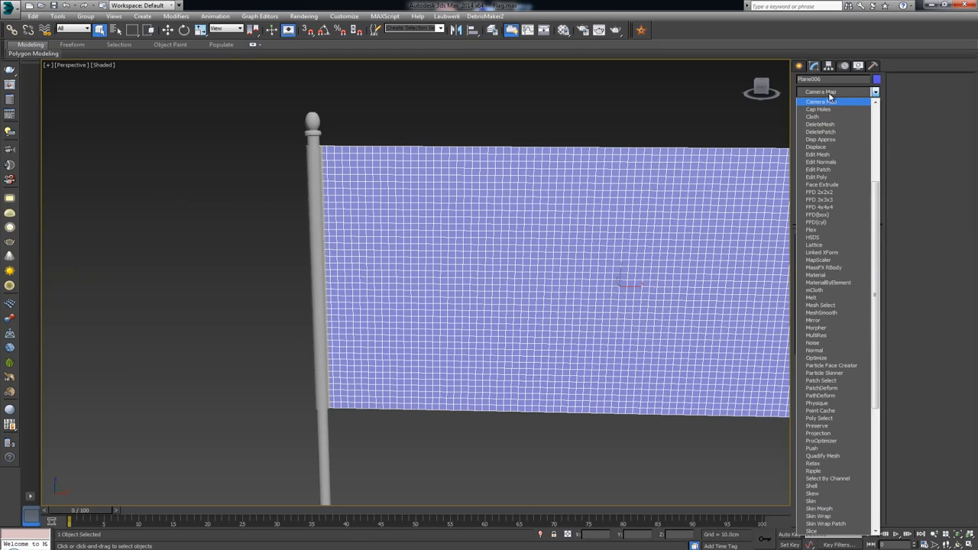
{"action": "left_click", "coordinate": [829, 119]}
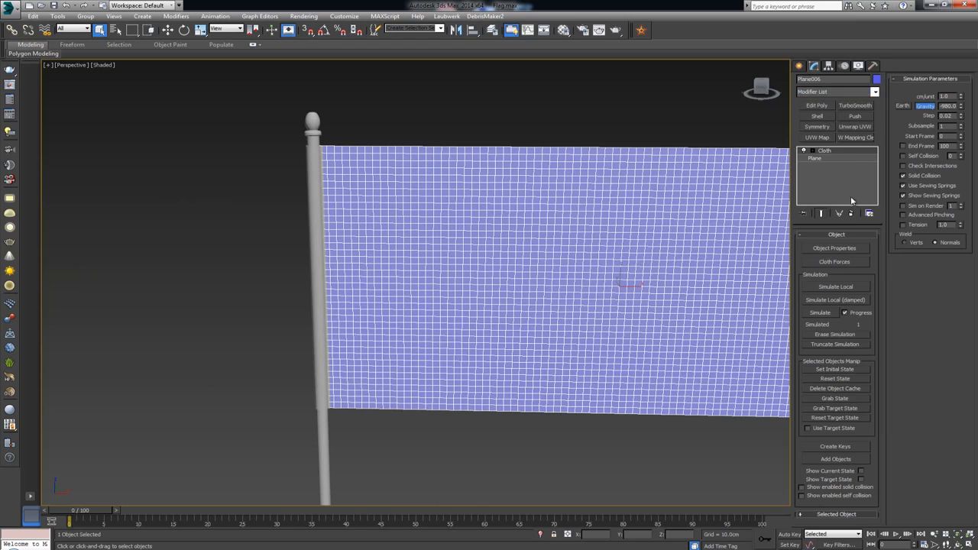
Step: In the Front view, select the flag's cloth vertices along the pole-side edge and make them a group with the default name
{"action": "key", "text": "alt+w"}
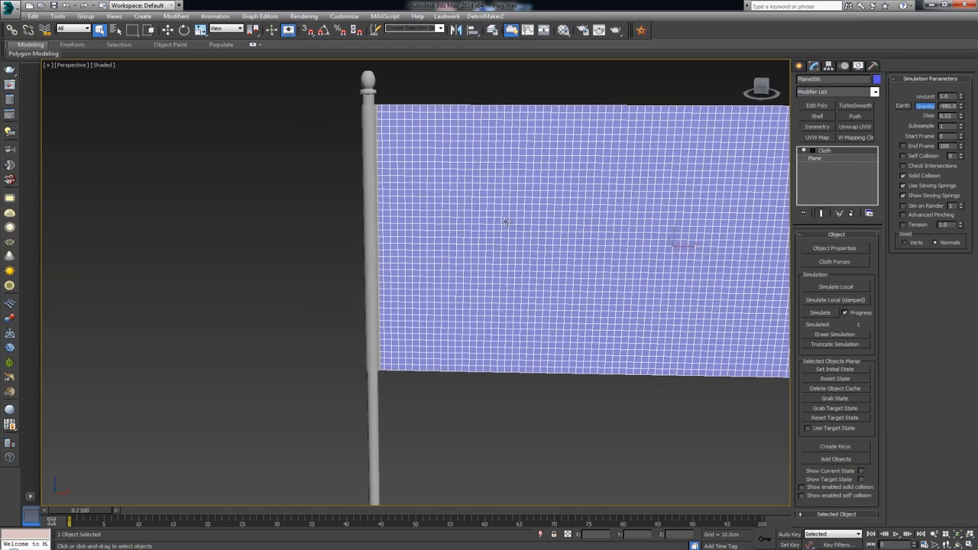
{"action": "middle_click_drag", "start_coordinate": [546, 152], "coordinate": [550, 196]}
{"action": "key", "text": "alt+w"}
{"action": "middle_click_drag", "start_coordinate": [410, 140], "coordinate": [574, 129]}
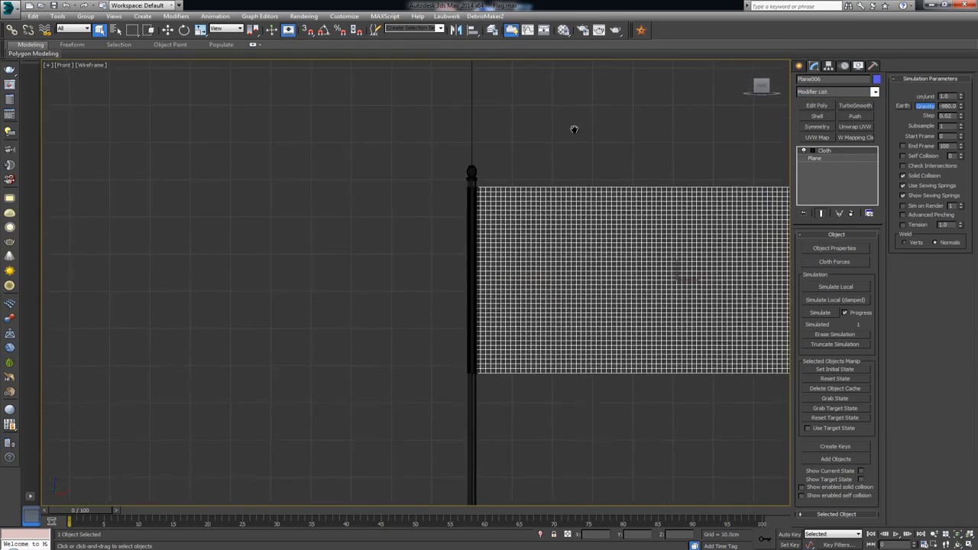
{"action": "scroll", "coordinate": [574, 129], "scroll_direction": "up", "scroll_amount": 2}
{"action": "scroll", "coordinate": [541, 188], "scroll_direction": "up", "scroll_amount": 2}
{"action": "middle_click_drag", "start_coordinate": [546, 195], "coordinate": [541, 93]}
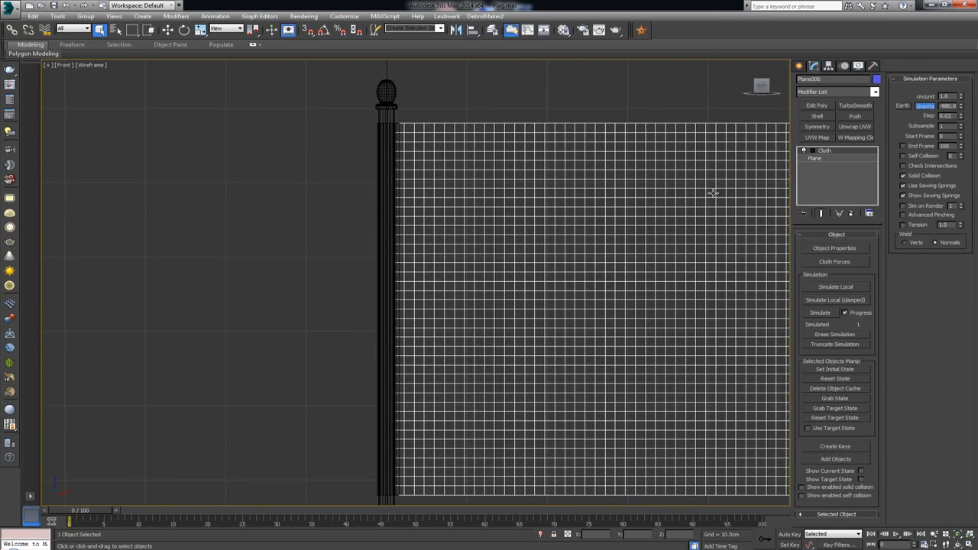
{"action": "key", "text": "1"}
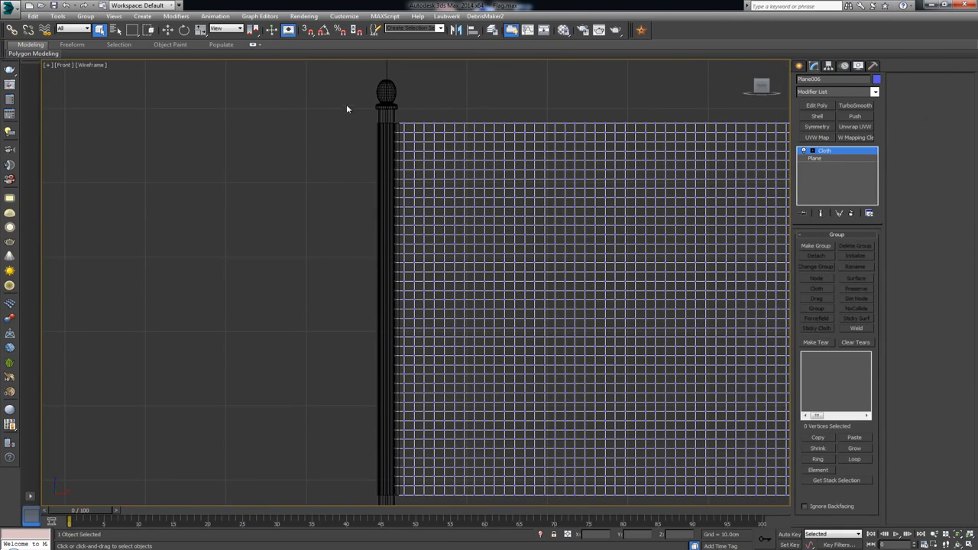
{"action": "left_click_drag", "start_coordinate": [321, 72], "coordinate": [399, 503]}
{"action": "middle_click_drag", "start_coordinate": [400, 336], "coordinate": [395, 317]}
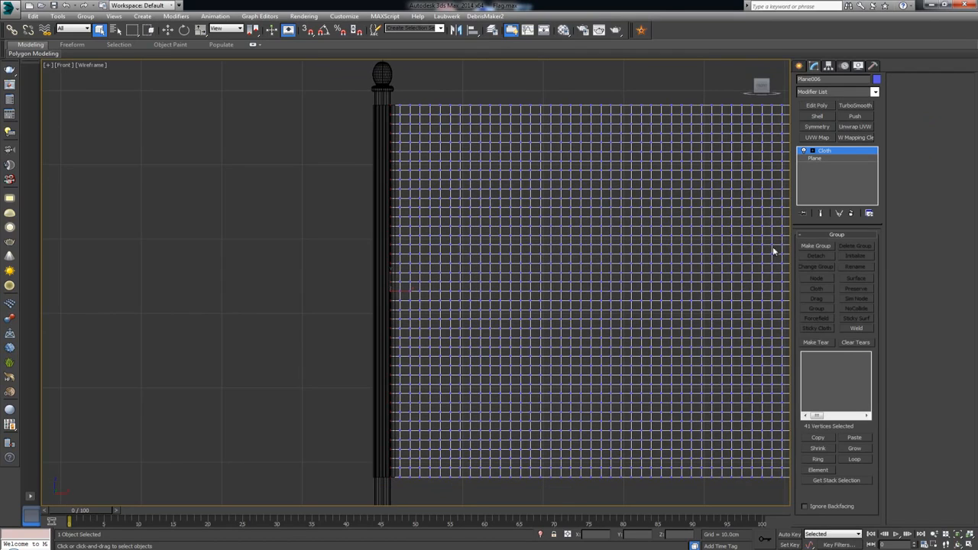
{"action": "left_click", "coordinate": [816, 246]}
{"action": "left_click", "coordinate": [460, 291]}
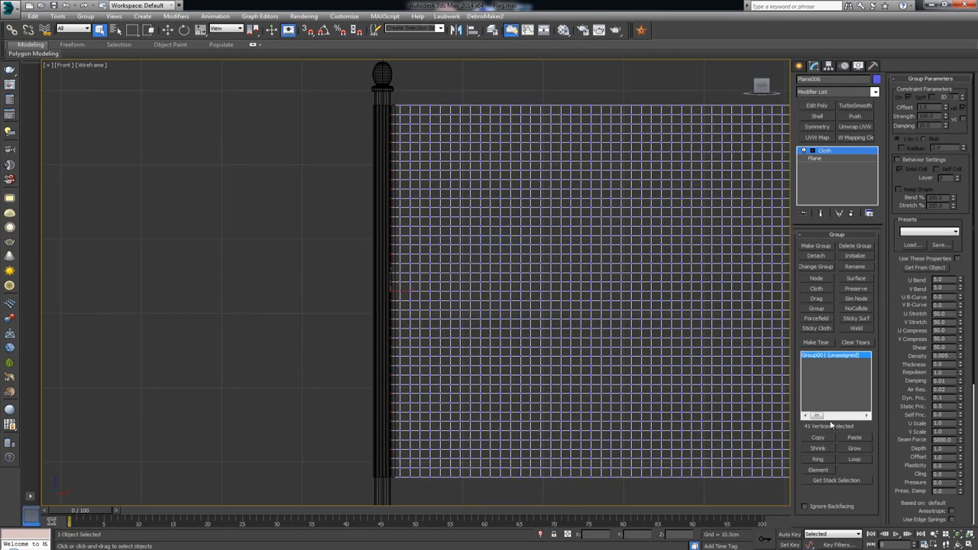
Step: Constrain the pole-side vertex group to the pole with a Node constraint and leave the Cloth group level
{"action": "left_click", "coordinate": [817, 278]}
{"action": "left_click", "coordinate": [372, 118]}
{"action": "left_click", "coordinate": [834, 152]}
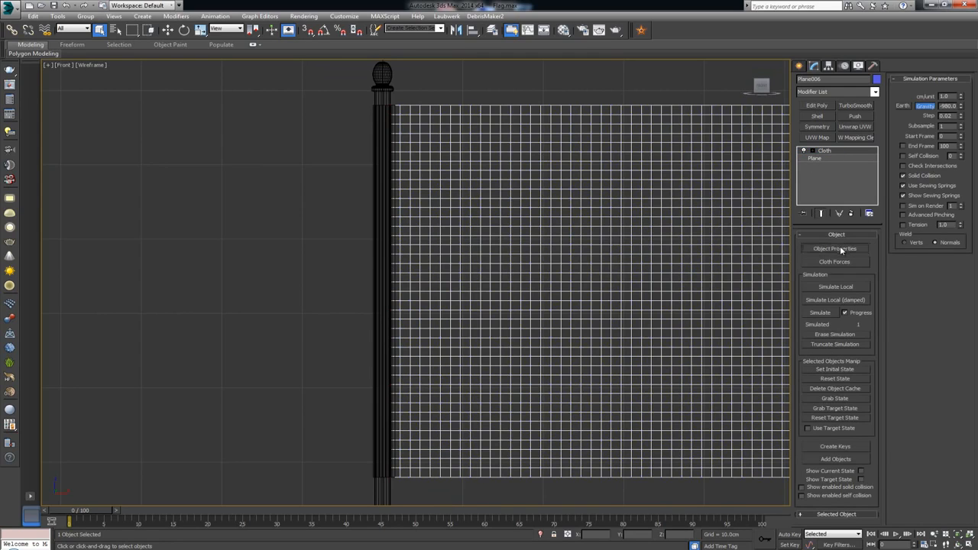
{"action": "left_click", "coordinate": [836, 248]}
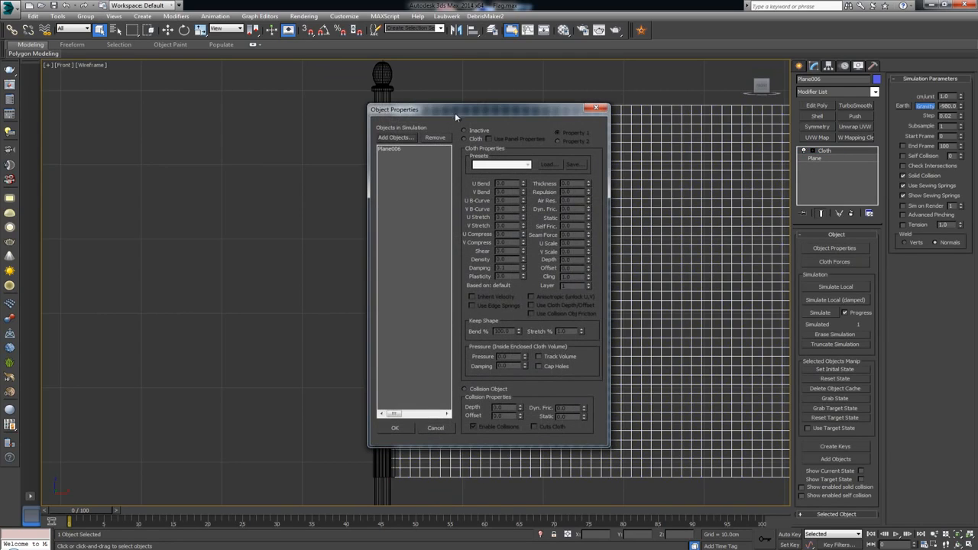
{"action": "left_click_drag", "start_coordinate": [455, 117], "coordinate": [158, 120]}
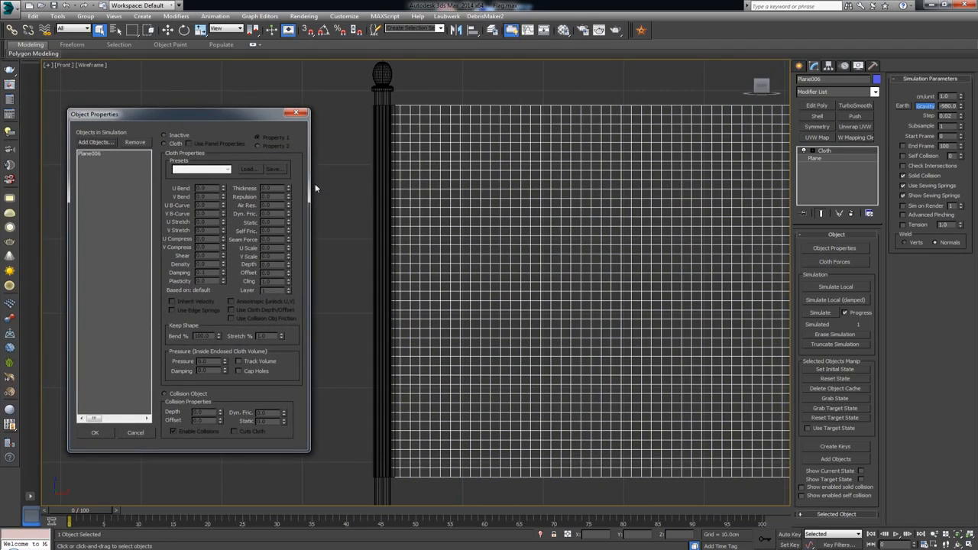
{"action": "left_click", "coordinate": [295, 114]}
{"action": "left_click", "coordinate": [379, 95]}
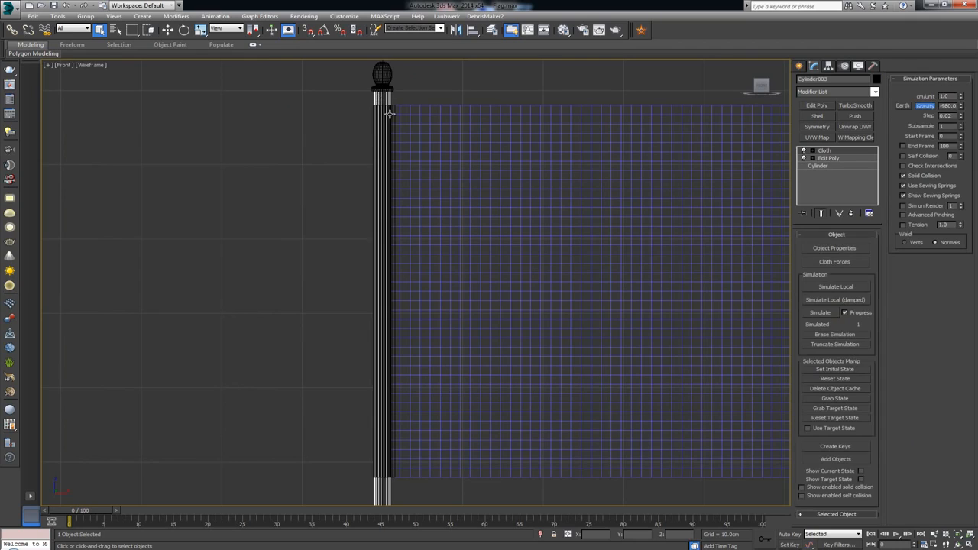
{"action": "scroll", "coordinate": [378, 136], "scroll_direction": "down", "scroll_amount": 4}
{"action": "left_click", "coordinate": [415, 194]}
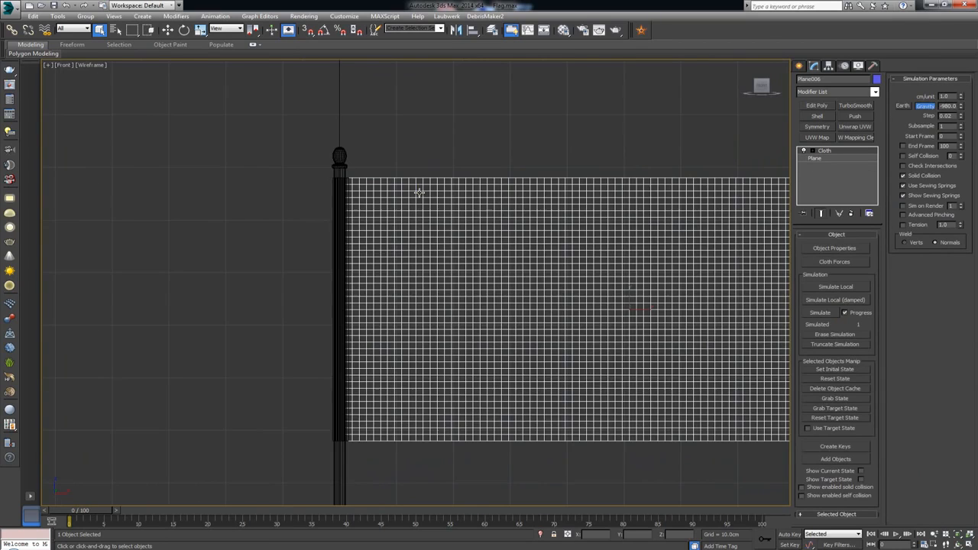
Step: Add the pole Cylinder003 to the flag's cloth simulation and accept the object properties
{"action": "left_click", "coordinate": [839, 249]}
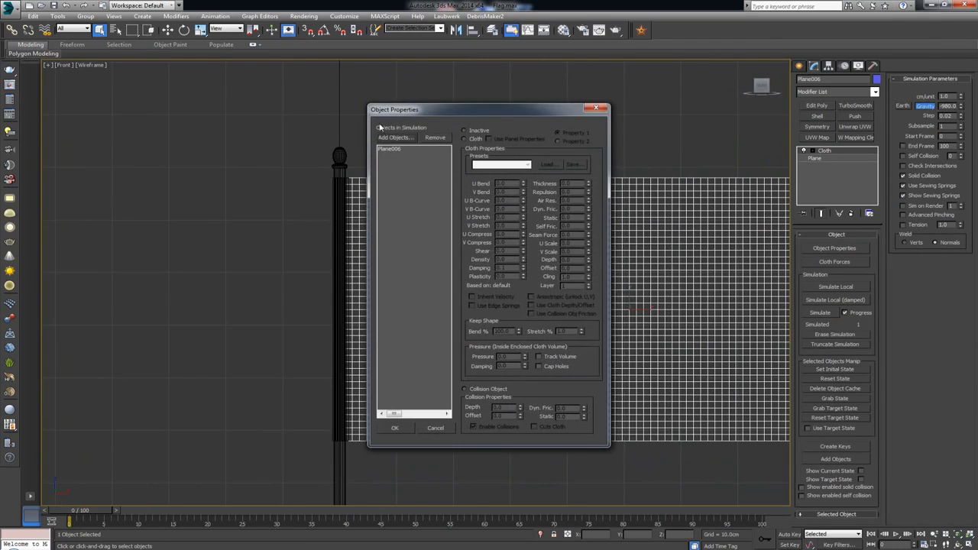
{"action": "left_click", "coordinate": [394, 138]}
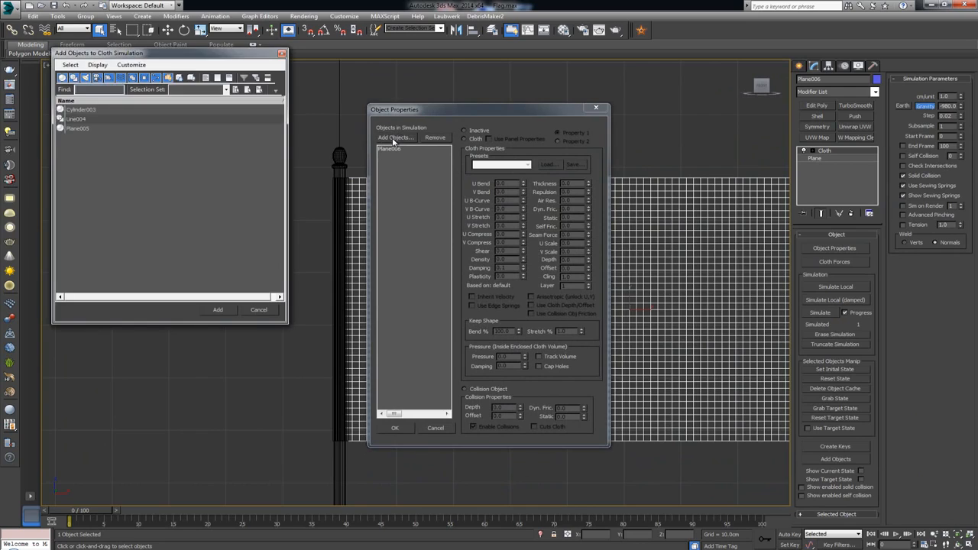
{"action": "left_click", "coordinate": [90, 110]}
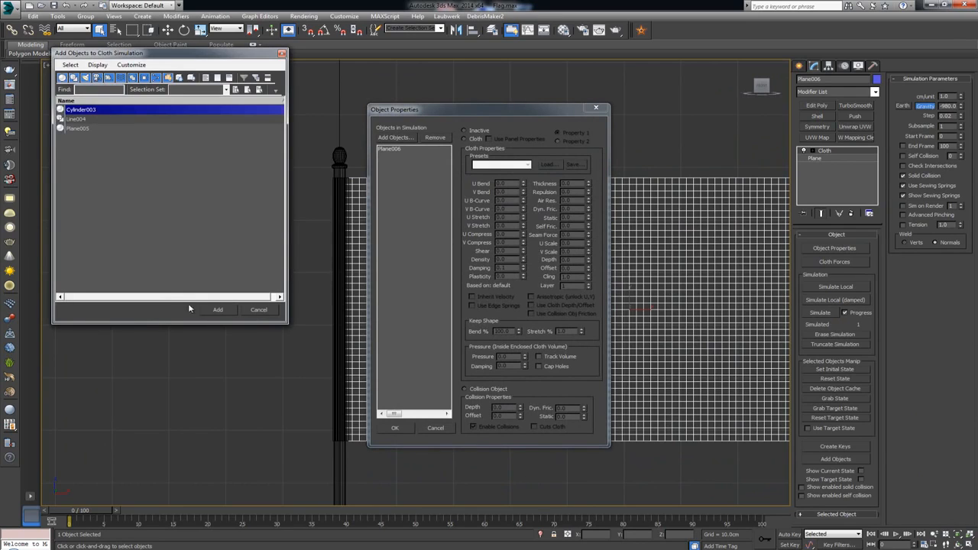
{"action": "left_click", "coordinate": [217, 311]}
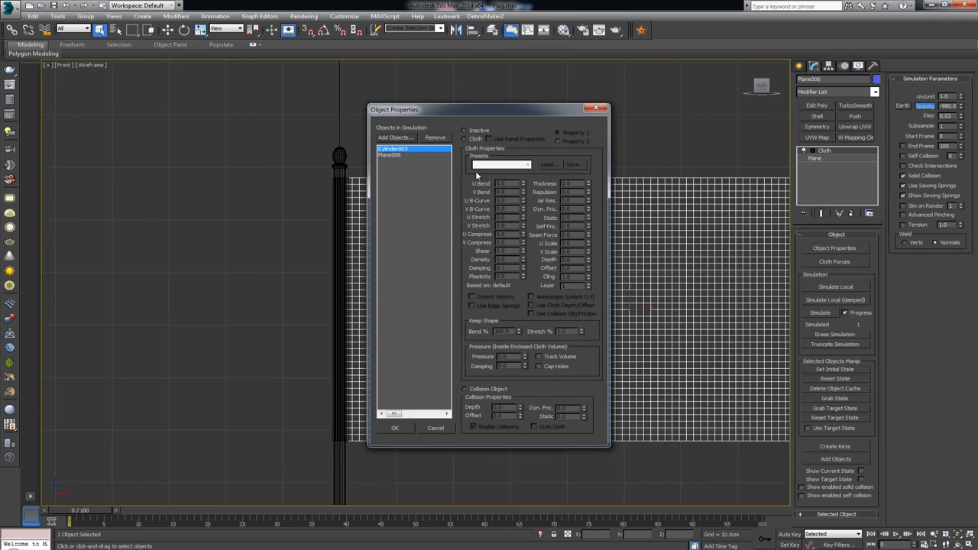
{"action": "left_click", "coordinate": [395, 428]}
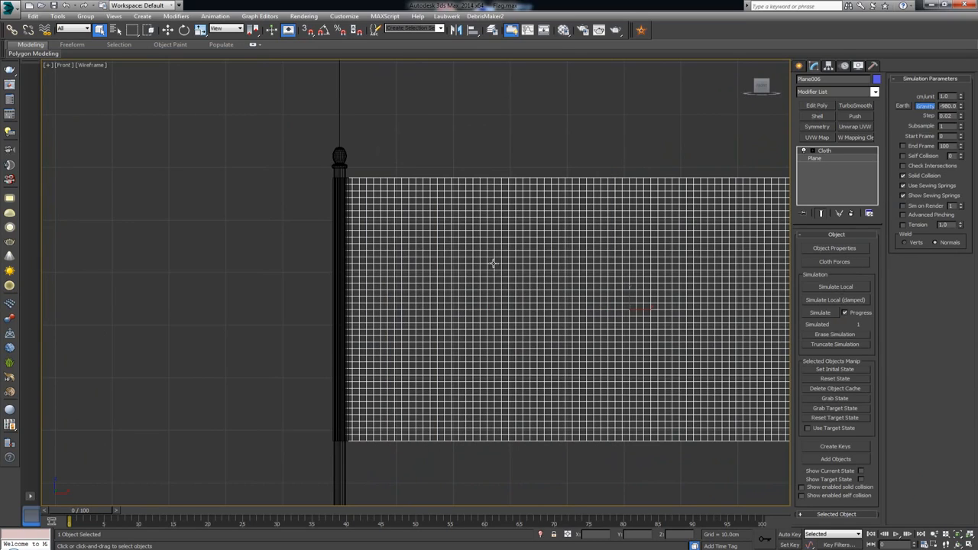
Step: Set the pole Cylinder003 as a Collision Object in the flag's cloth object properties
{"action": "middle_click_drag", "start_coordinate": [491, 262], "coordinate": [463, 245]}
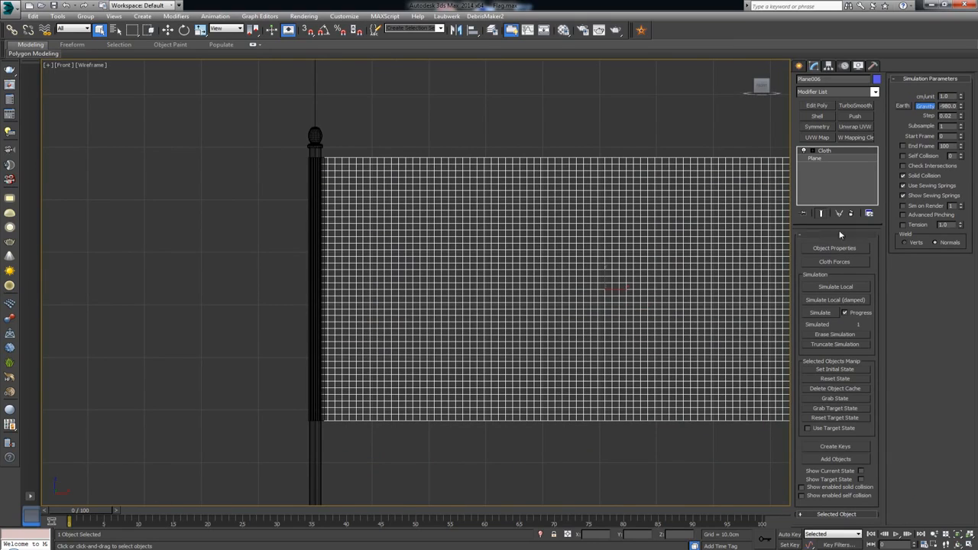
{"action": "scroll", "coordinate": [428, 238], "scroll_direction": "down", "scroll_amount": 3}
{"action": "scroll", "coordinate": [427, 238], "scroll_direction": "up", "scroll_amount": 2}
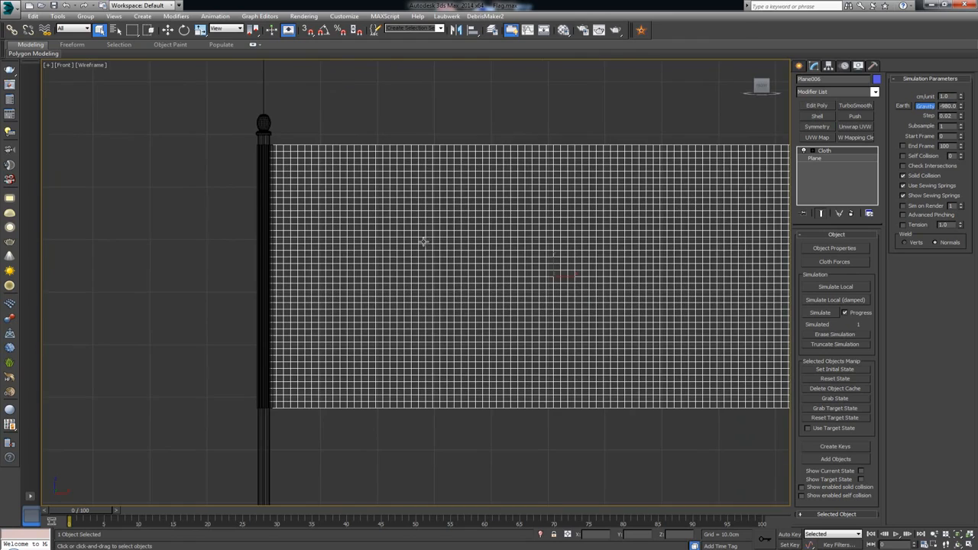
{"action": "middle_click_drag", "start_coordinate": [243, 187], "coordinate": [373, 191]}
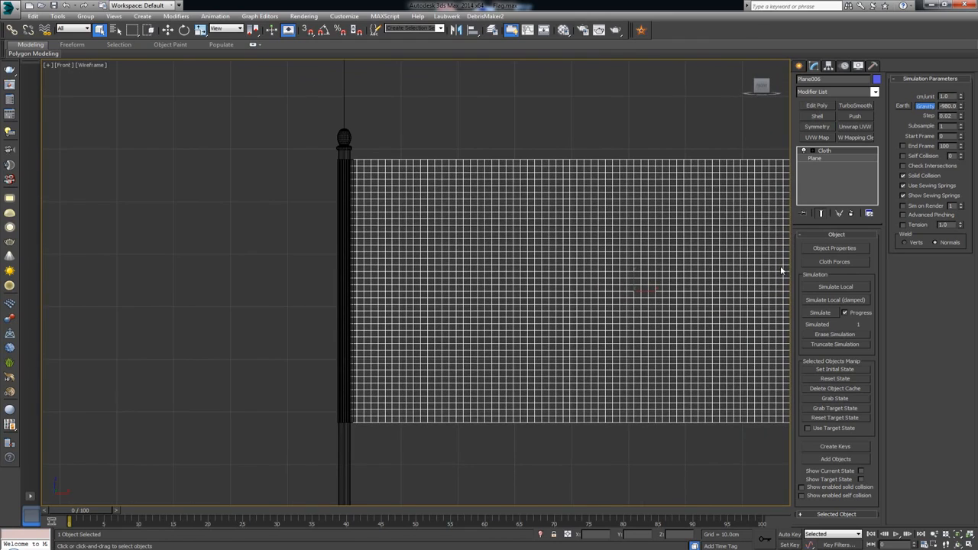
{"action": "left_click", "coordinate": [834, 249]}
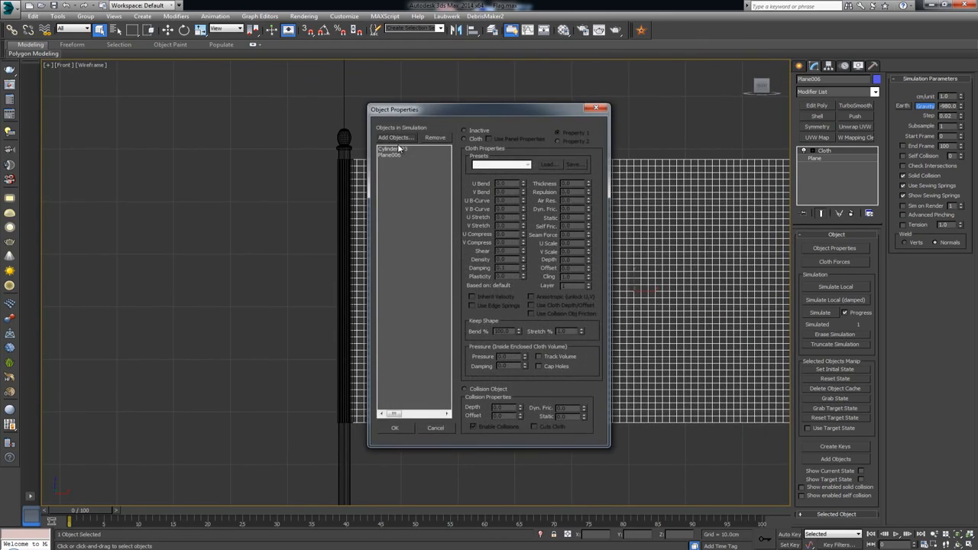
{"action": "left_click_drag", "start_coordinate": [425, 114], "coordinate": [95, 110]}
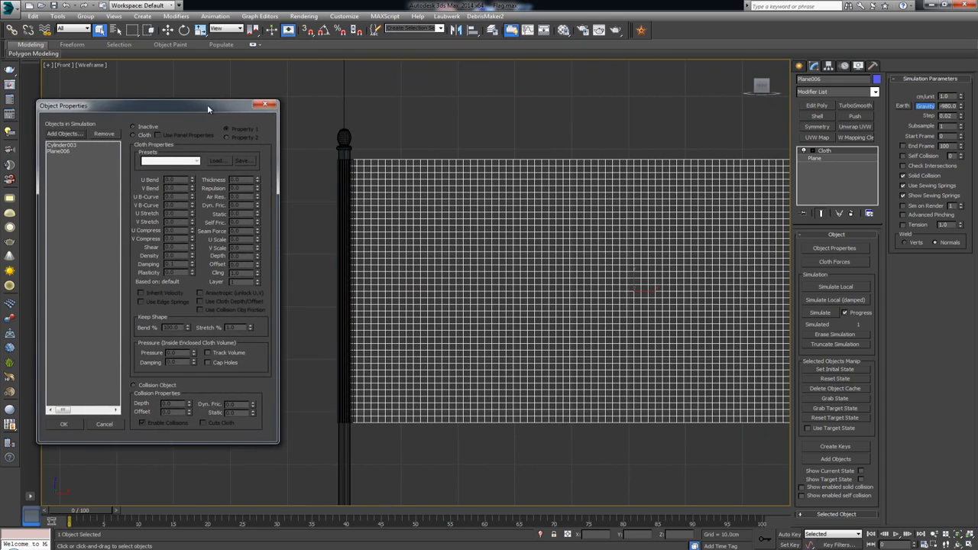
{"action": "left_click_drag", "start_coordinate": [207, 105], "coordinate": [242, 116]}
{"action": "left_click", "coordinate": [108, 161]}
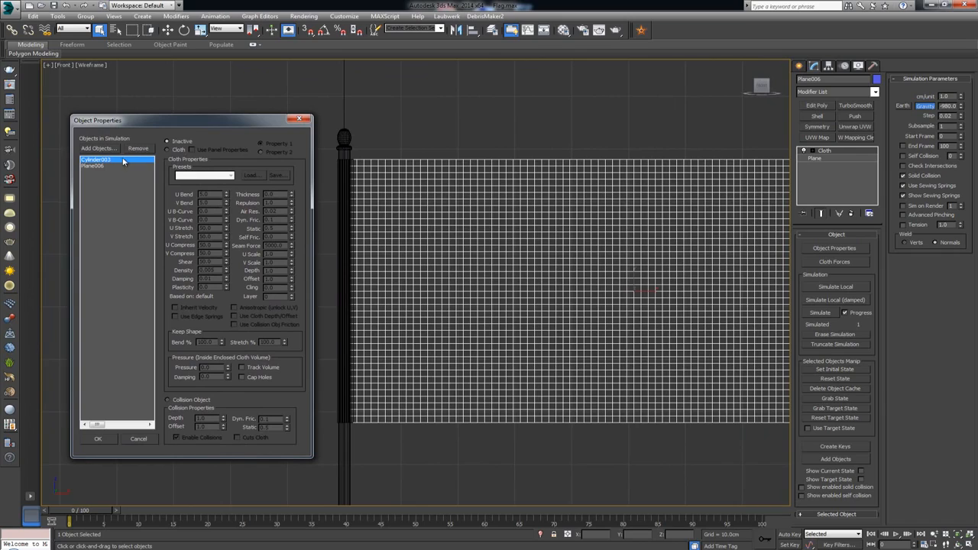
{"action": "left_click", "coordinate": [192, 400]}
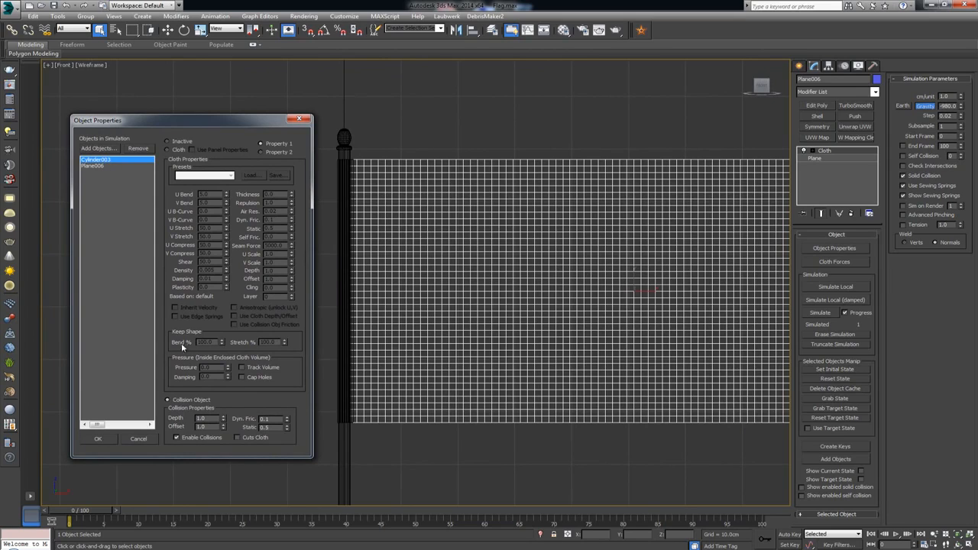
Step: Define the flag Plane006 as Cloth with the Silk preset and accept the object properties
{"action": "left_click", "coordinate": [114, 165]}
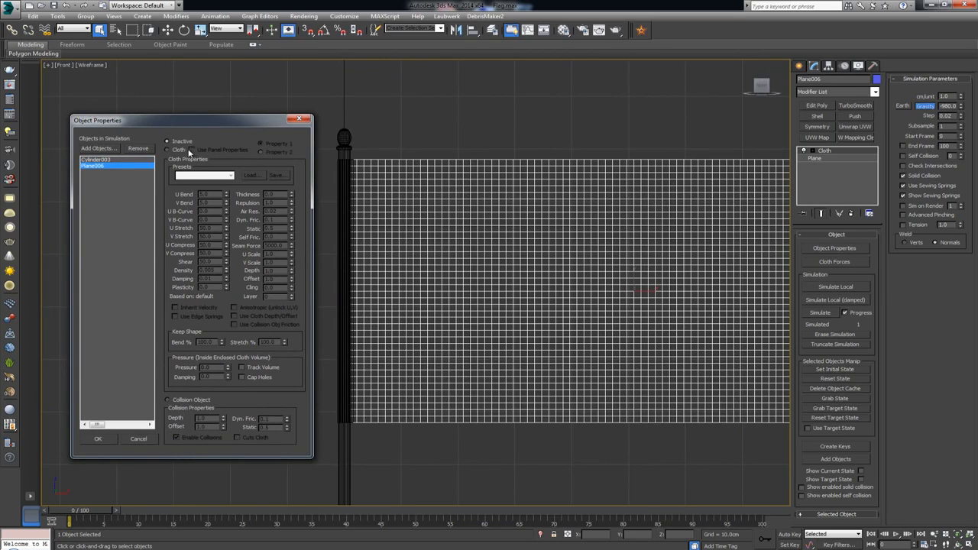
{"action": "left_click", "coordinate": [198, 175]}
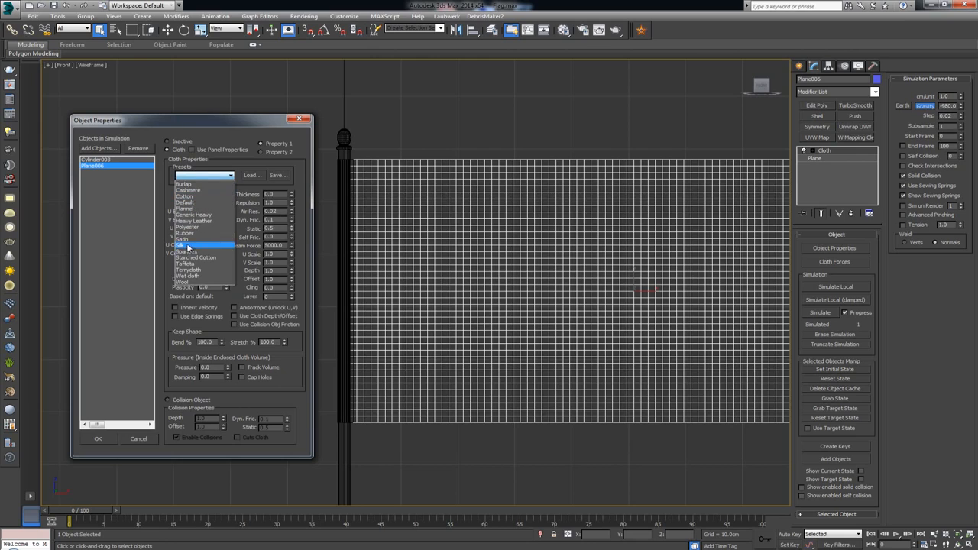
{"action": "left_click", "coordinate": [197, 239]}
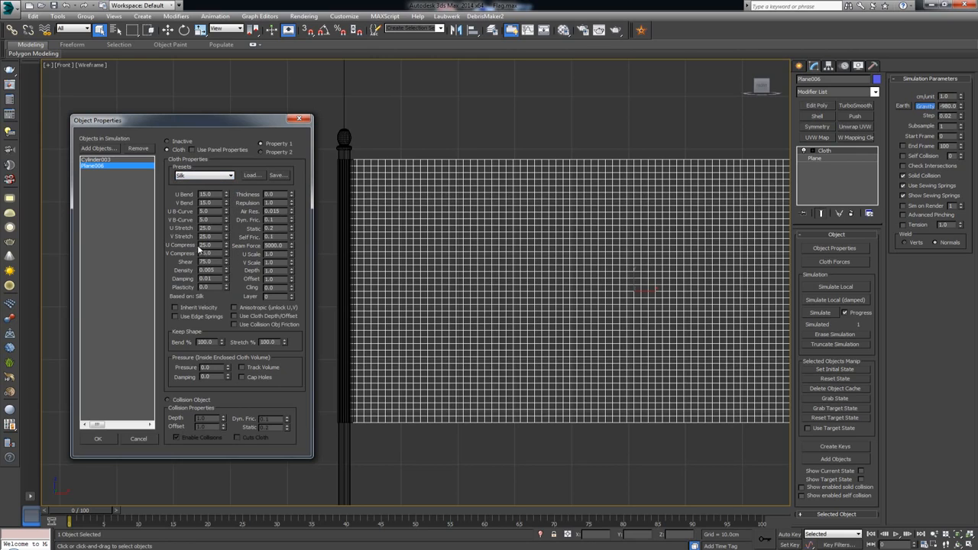
{"action": "left_click", "coordinate": [113, 437]}
Step: Return to the maximized Perspective view and frame the whole flag with its pole at an angle
{"action": "scroll", "coordinate": [367, 344], "scroll_direction": "down", "scroll_amount": 3}
{"action": "key", "text": "alt+w"}
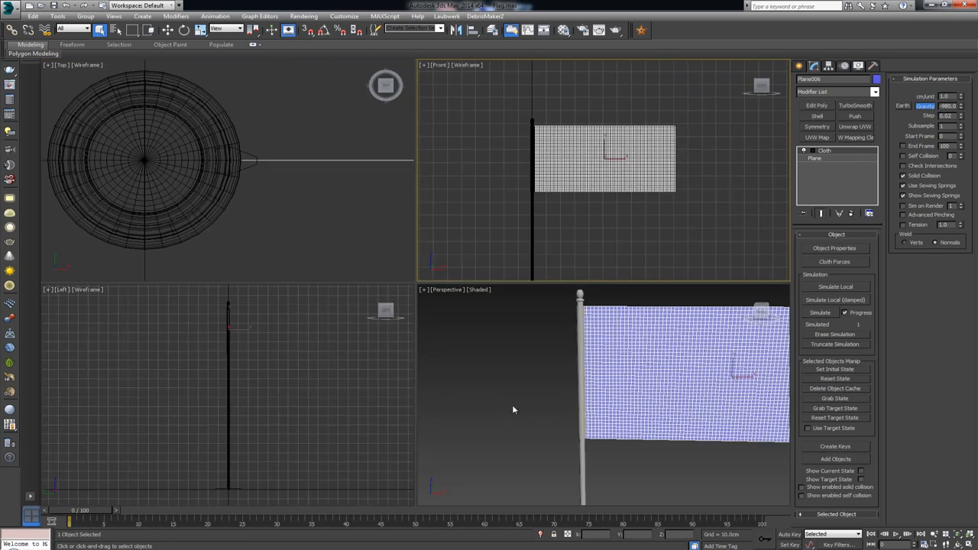
{"action": "right_click", "coordinate": [517, 409]}
{"action": "key", "text": "alt+w"}
{"action": "middle_click_drag", "start_coordinate": [478, 404], "coordinate": [426, 308]}
{"action": "scroll", "coordinate": [410, 304], "scroll_direction": "down", "scroll_amount": 3}
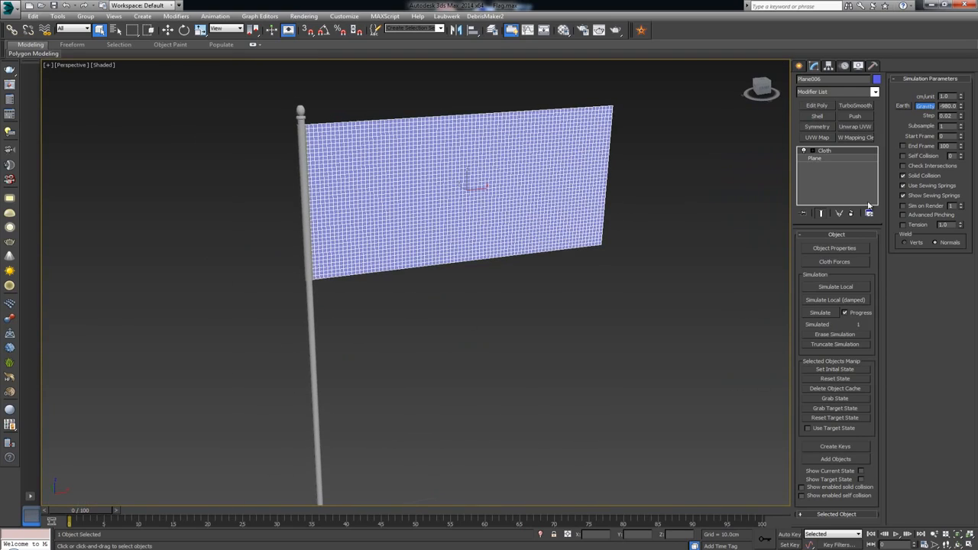
Step: Test the flag's hang with a local cloth simulation, stop it and reset the flag's state
{"action": "left_click", "coordinate": [836, 287]}
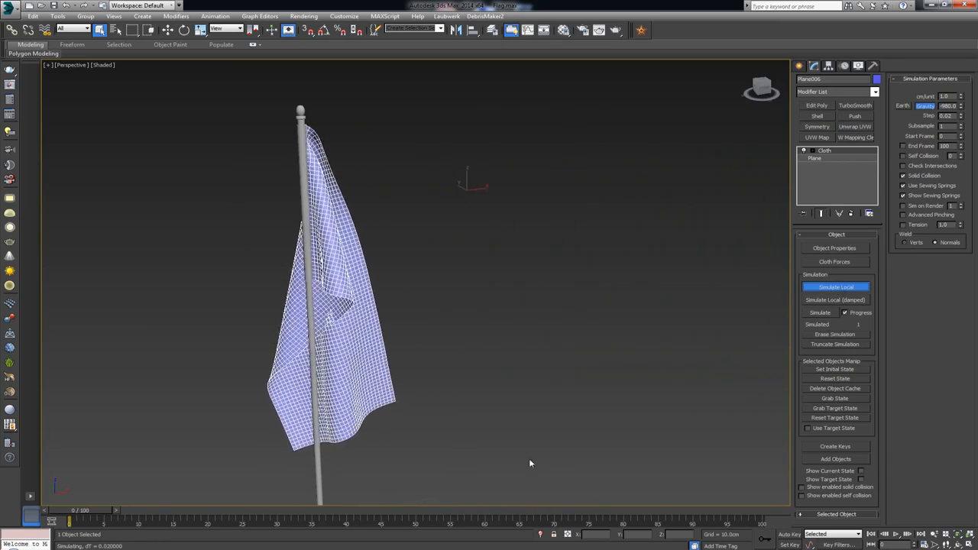
{"action": "left_click", "coordinate": [844, 288]}
{"action": "middle_click_drag", "start_coordinate": [438, 329], "coordinate": [402, 333], "text": "alt"}
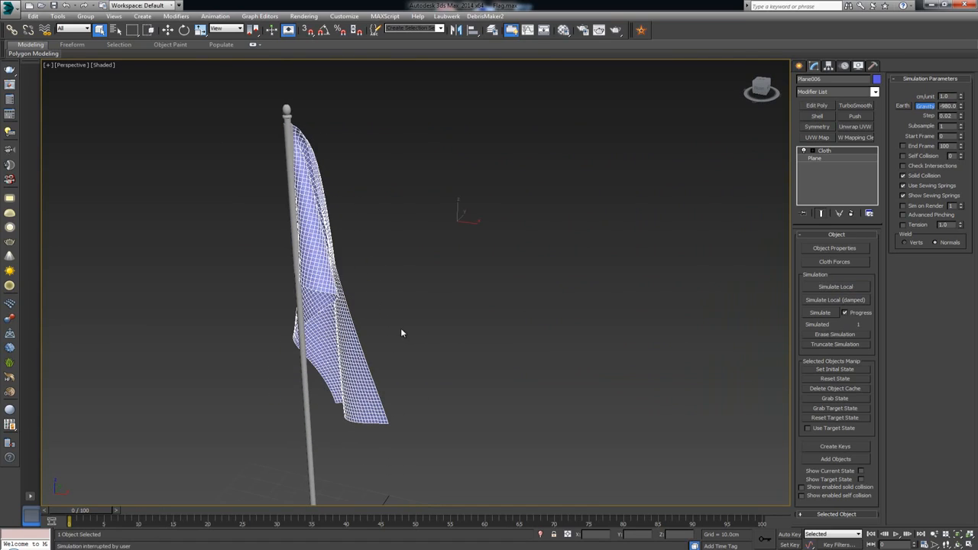
{"action": "left_click", "coordinate": [835, 379]}
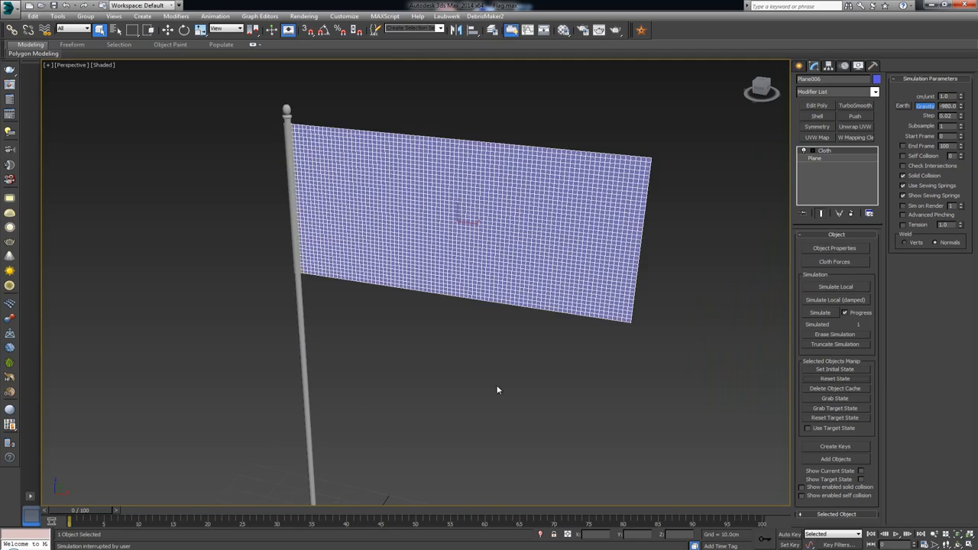
Step: Create a Wind force in the Left view, centred on the pole at flag height, with an icon size of about 36 cm
{"action": "middle_click_drag", "start_coordinate": [498, 388], "coordinate": [525, 354], "text": "alt"}
{"action": "key", "text": "alt+w"}
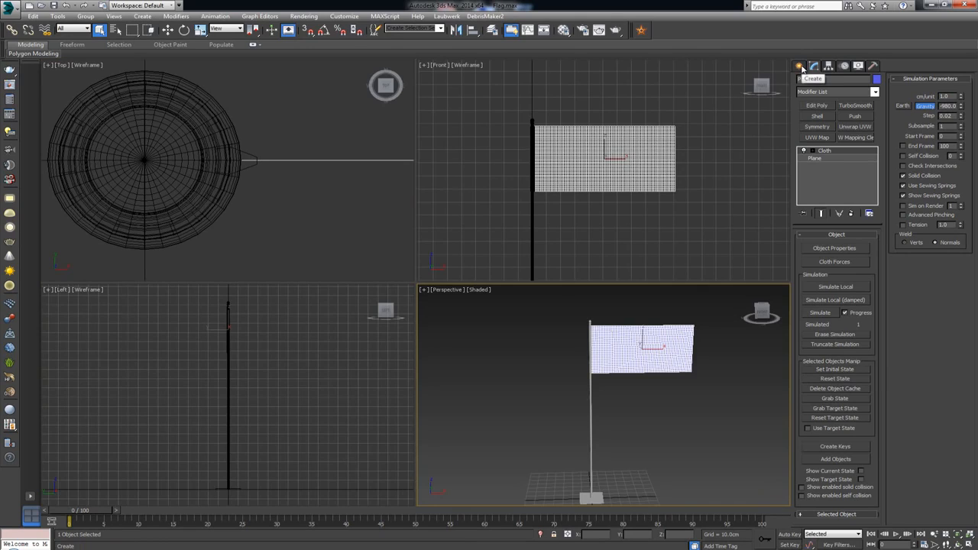
{"action": "left_click", "coordinate": [799, 67]}
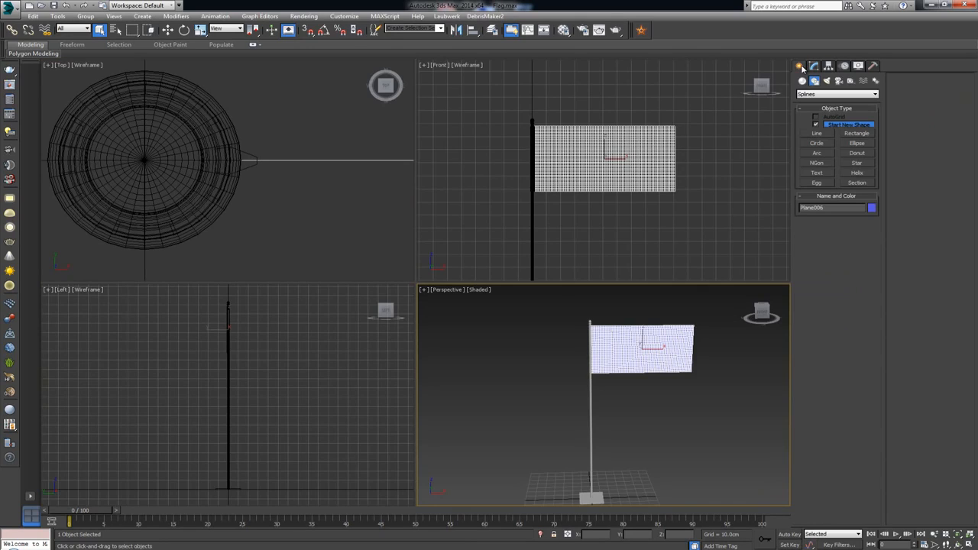
{"action": "left_click", "coordinate": [865, 81]}
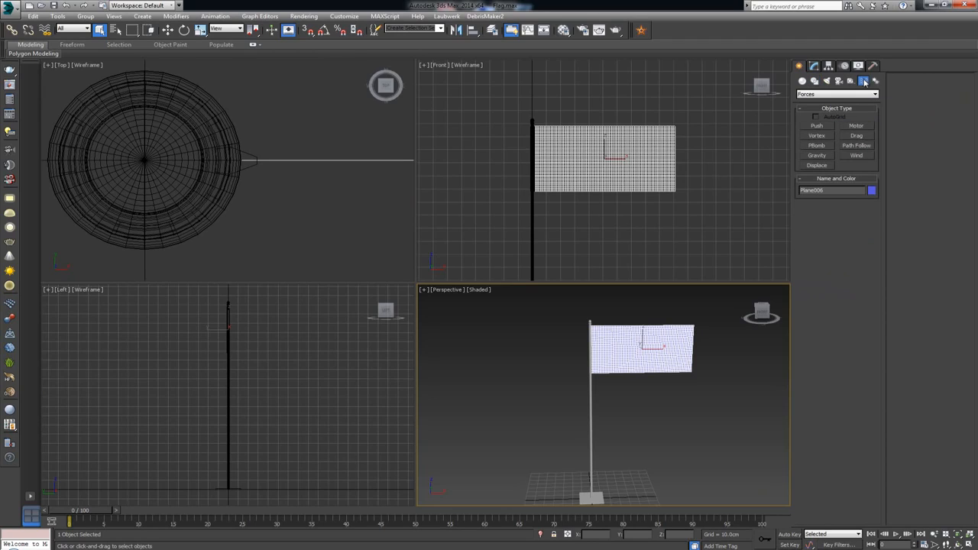
{"action": "left_click", "coordinate": [856, 156]}
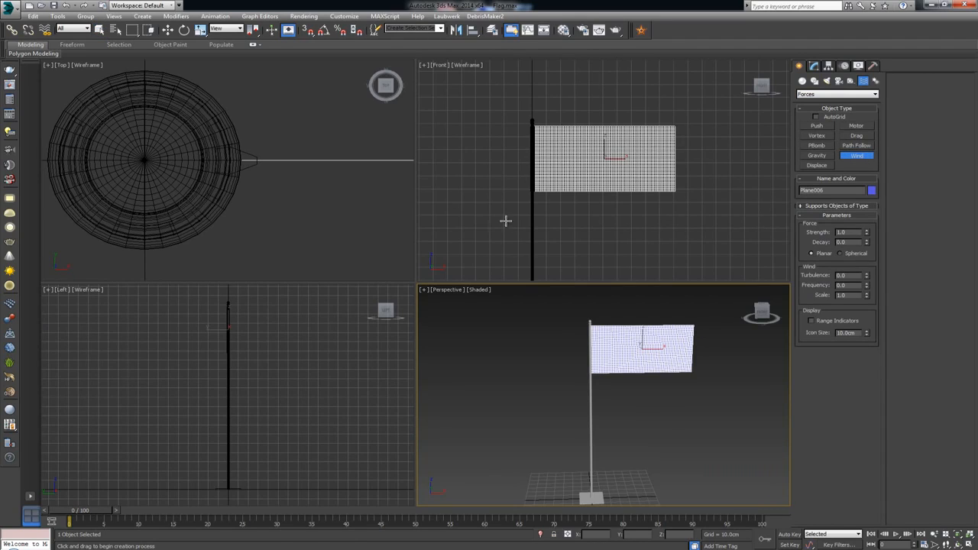
{"action": "middle_click_drag", "start_coordinate": [292, 200], "coordinate": [283, 188]}
{"action": "middle_click_drag", "start_coordinate": [259, 344], "coordinate": [257, 370]}
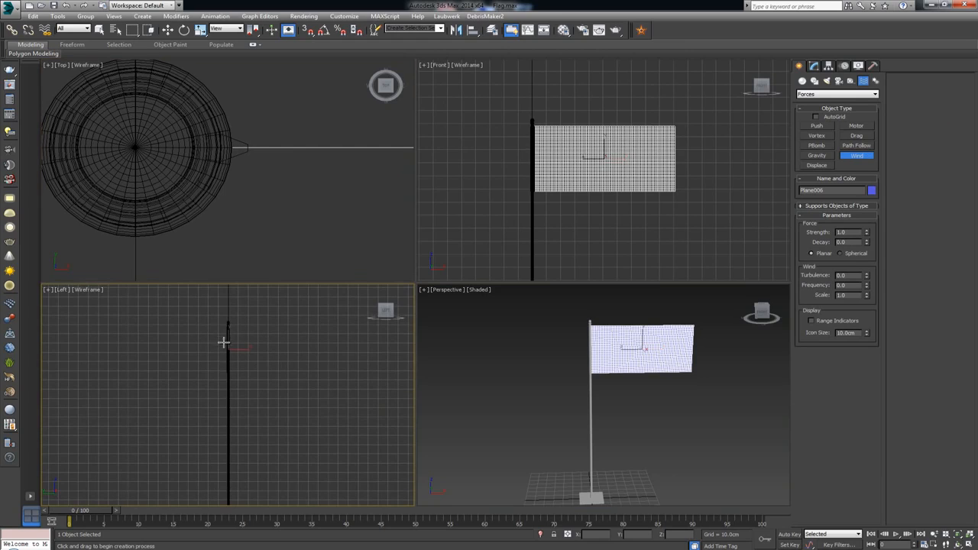
{"action": "left_click_drag", "start_coordinate": [229, 339], "coordinate": [265, 395]}
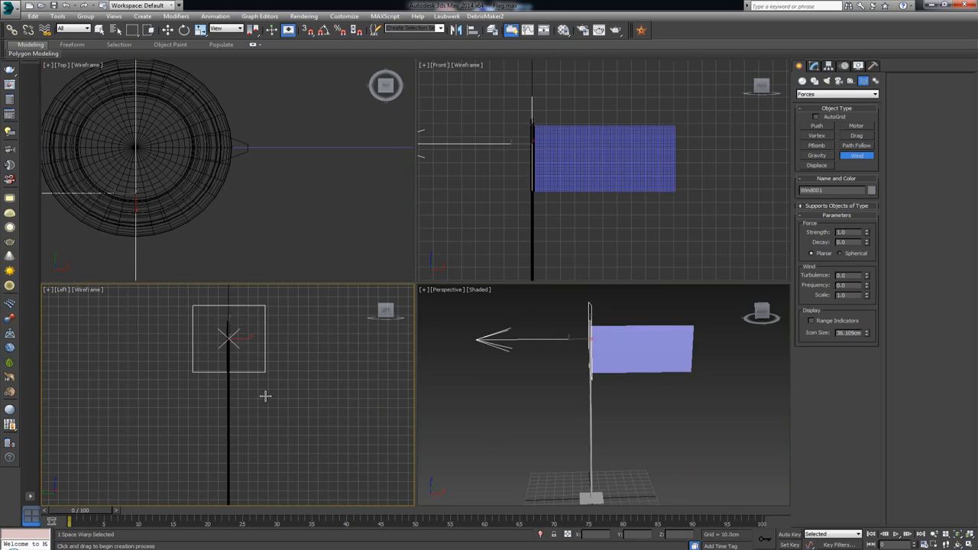
Step: Move the wind away from the pole to about X -104 cm and rotate it 180° so it blows toward the flag
{"action": "key", "text": "alt+w"}
{"action": "middle_click_drag", "start_coordinate": [497, 323], "coordinate": [486, 265], "text": "alt"}
{"action": "key", "text": "w"}
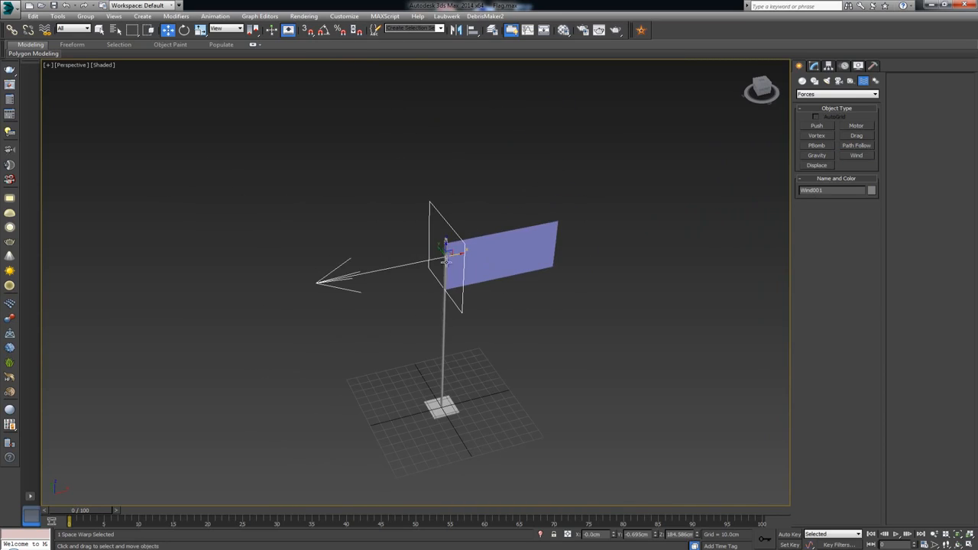
{"action": "left_click_drag", "start_coordinate": [452, 254], "coordinate": [414, 293]}
{"action": "key", "text": "e"}
{"action": "right_click", "coordinate": [413, 293]}
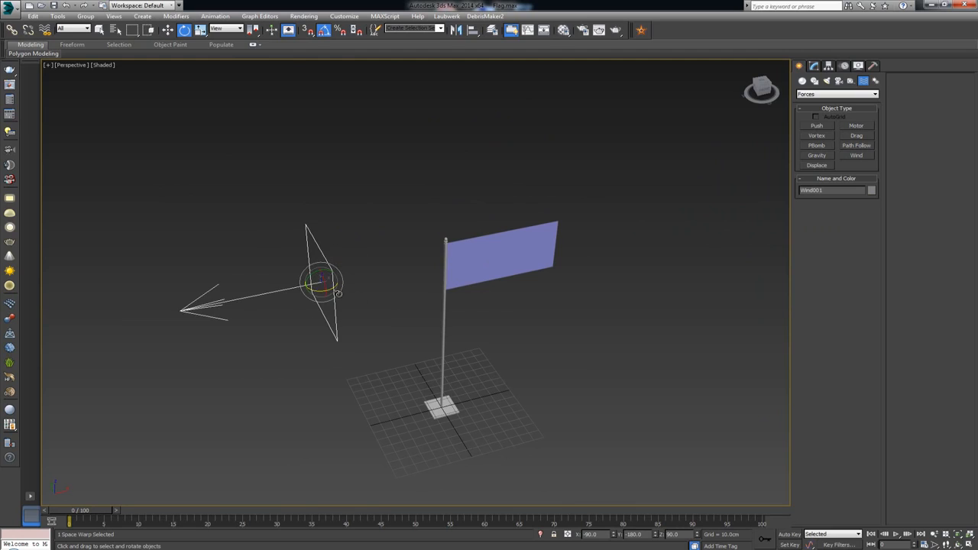
{"action": "left_click_drag", "start_coordinate": [313, 291], "coordinate": [408, 293]}
{"action": "key", "text": "w"}
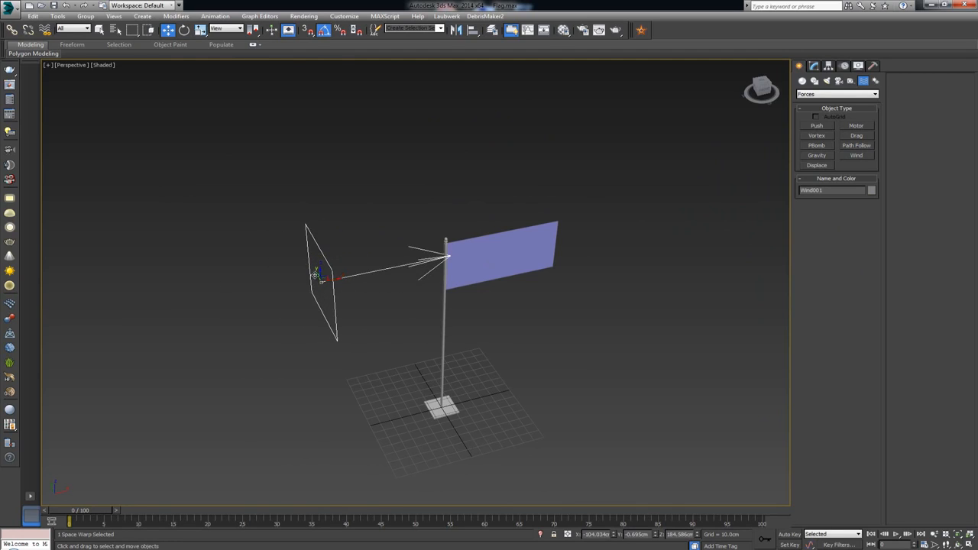
Step: Shift the wind sideways to about Y -33 cm and rotate it 20° so it hits the flag at an angle
{"action": "left_click_drag", "start_coordinate": [315, 276], "coordinate": [333, 296]}
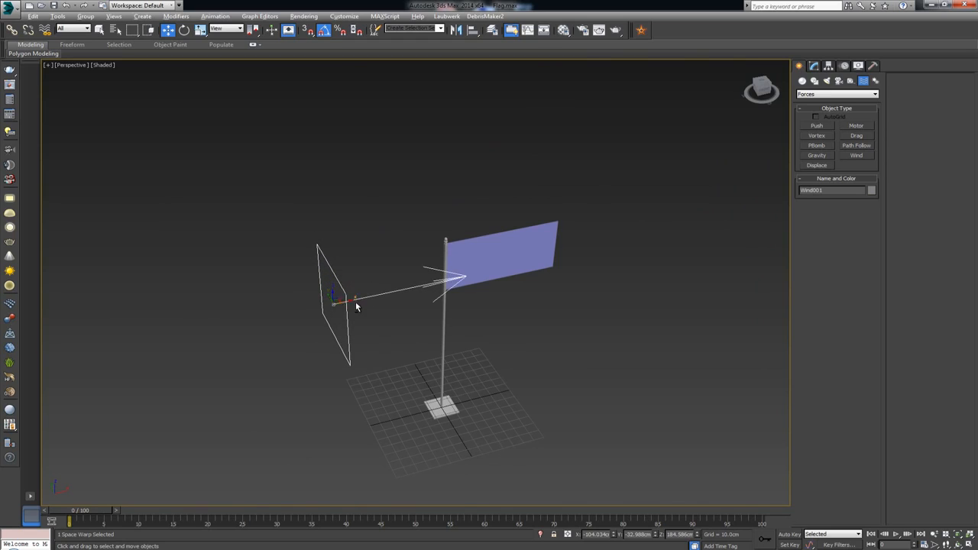
{"action": "middle_click_drag", "start_coordinate": [357, 302], "coordinate": [297, 292], "text": "alt"}
{"action": "middle_click_drag", "start_coordinate": [373, 277], "coordinate": [362, 265]}
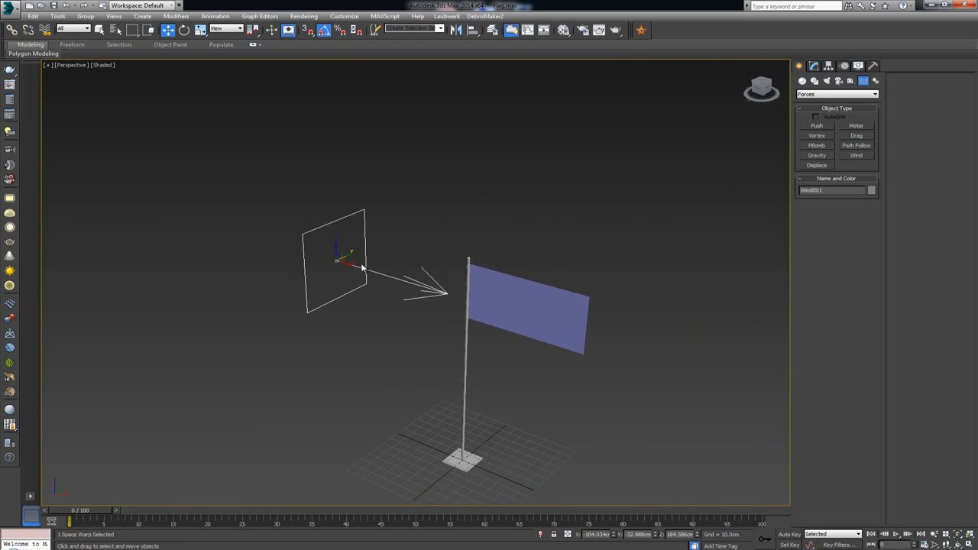
{"action": "scroll", "coordinate": [362, 267], "scroll_direction": "up", "scroll_amount": 3}
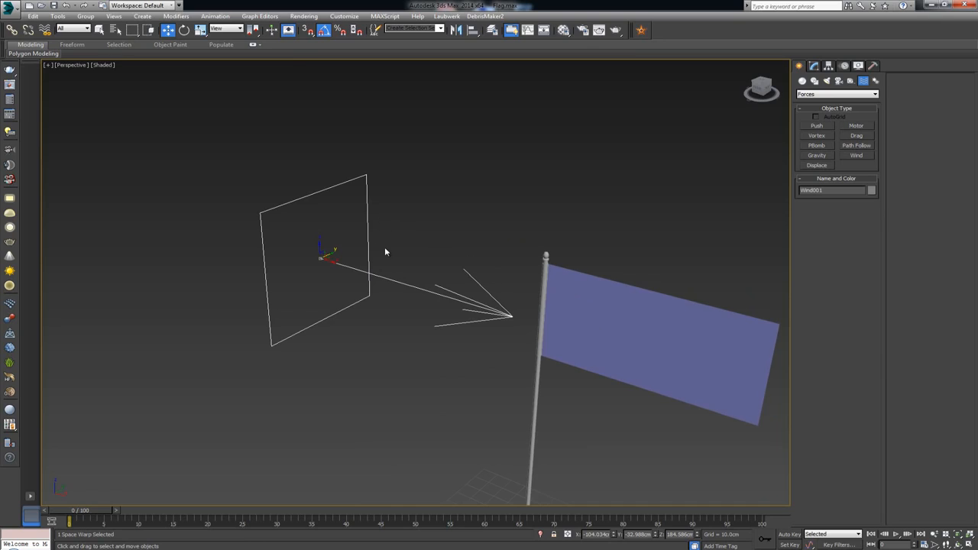
{"action": "middle_click_drag", "start_coordinate": [579, 287], "coordinate": [602, 294], "text": "alt"}
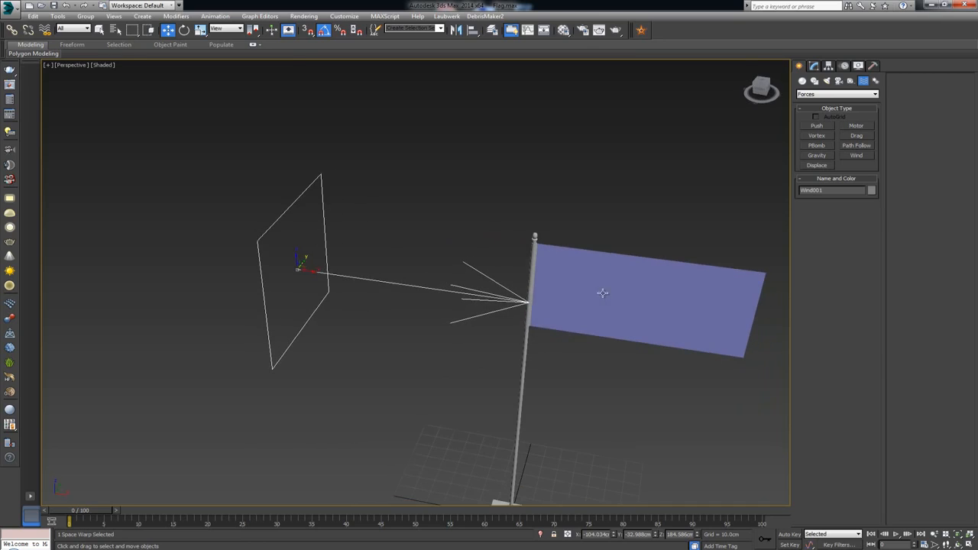
{"action": "key", "text": "e"}
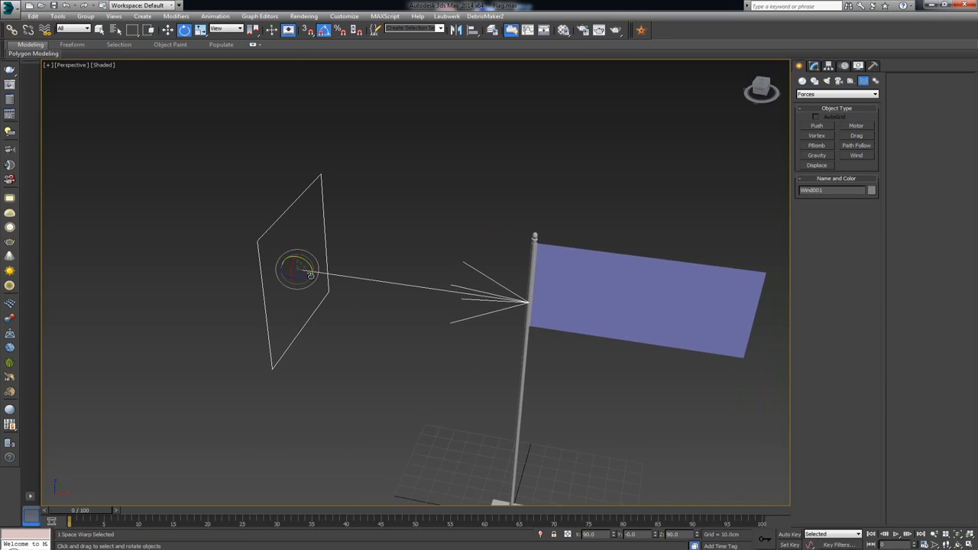
{"action": "left_click_drag", "start_coordinate": [305, 276], "coordinate": [318, 276]}
{"action": "middle_click_drag", "start_coordinate": [465, 326], "coordinate": [394, 298], "text": "alt"}
{"action": "scroll", "coordinate": [364, 307], "scroll_direction": "down", "scroll_amount": 3}
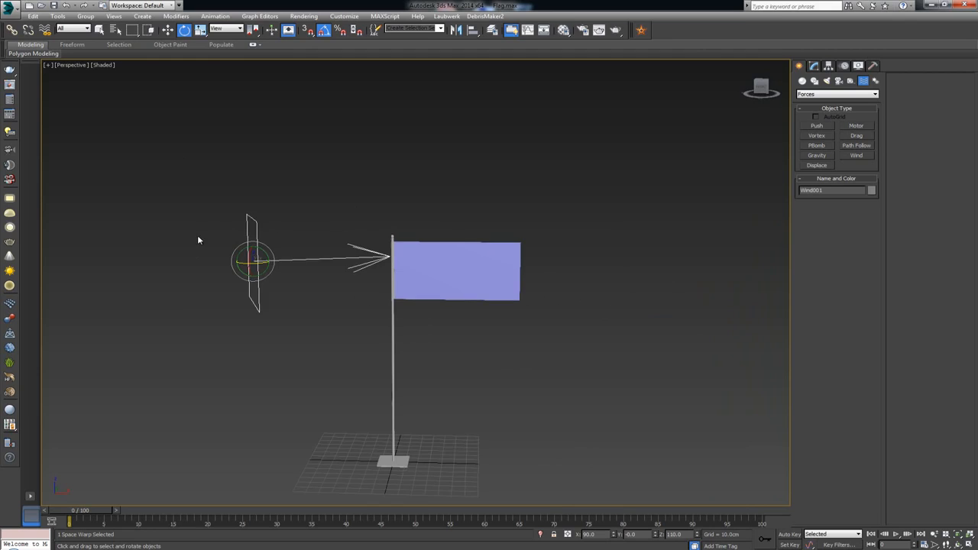
{"action": "left_click_drag", "start_coordinate": [293, 206], "coordinate": [224, 285]}
{"action": "middle_click_drag", "start_coordinate": [341, 301], "coordinate": [336, 308], "text": "alt"}
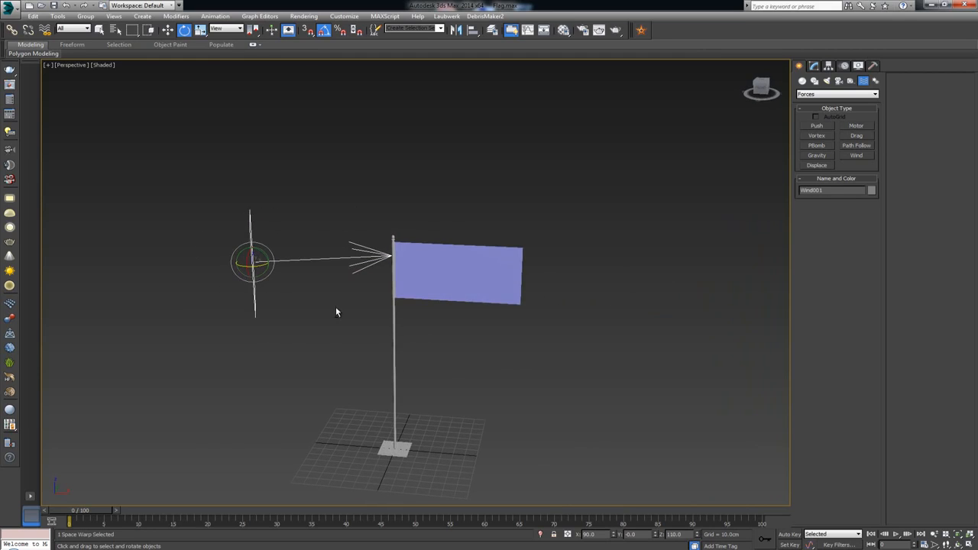
Step: Add Wind001 to the cloth forces in the simulation of the flag Plane006
{"action": "left_click", "coordinate": [449, 272]}
{"action": "scroll", "coordinate": [410, 323], "scroll_direction": "up", "scroll_amount": 5}
{"action": "key", "text": "w"}
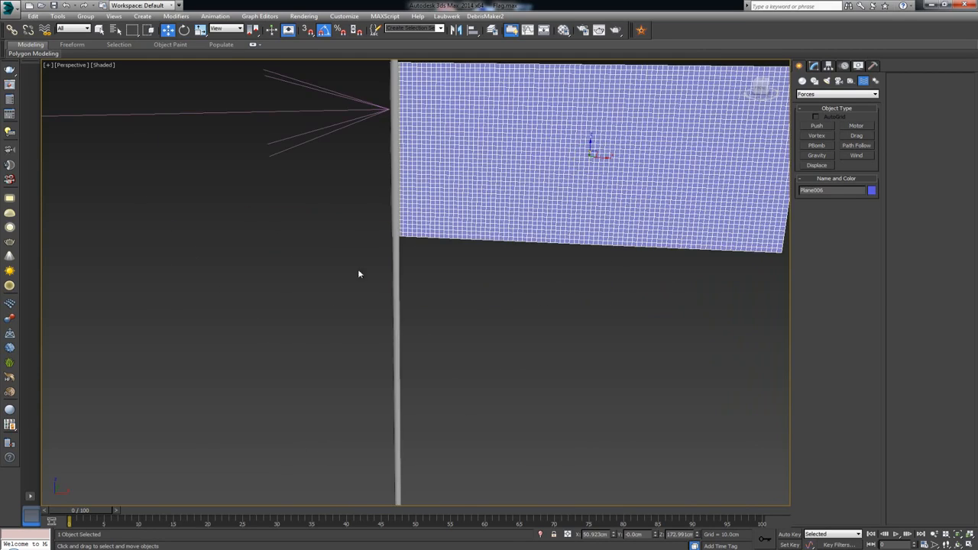
{"action": "middle_click_drag", "start_coordinate": [358, 273], "coordinate": [358, 366]}
{"action": "scroll", "coordinate": [358, 365], "scroll_direction": "down", "scroll_amount": 3}
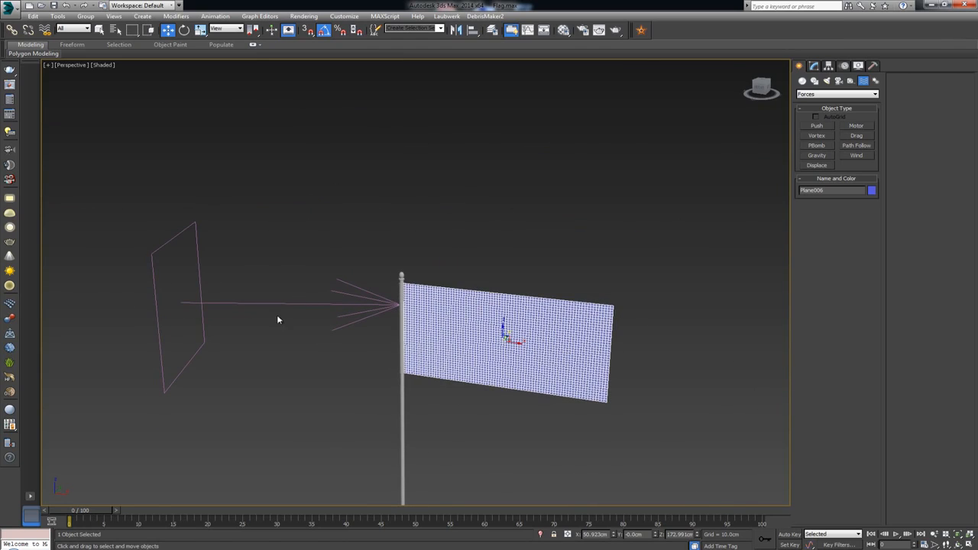
{"action": "left_click", "coordinate": [815, 66]}
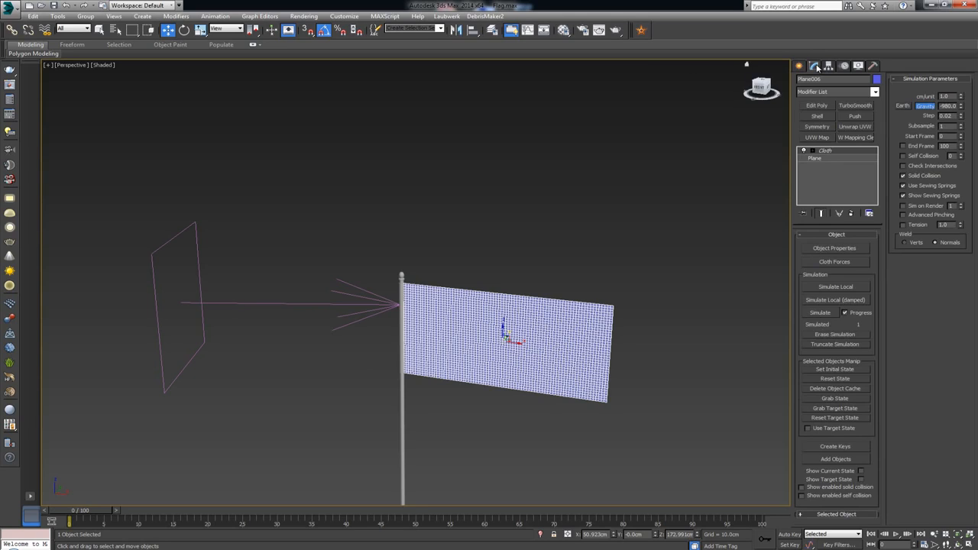
{"action": "middle_click_drag", "start_coordinate": [550, 316], "coordinate": [589, 280]}
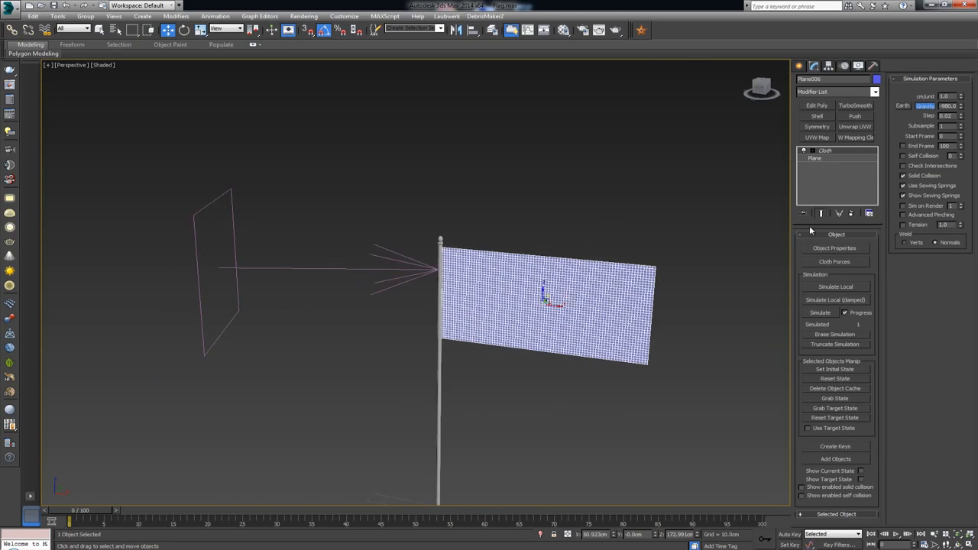
{"action": "left_click", "coordinate": [844, 262]}
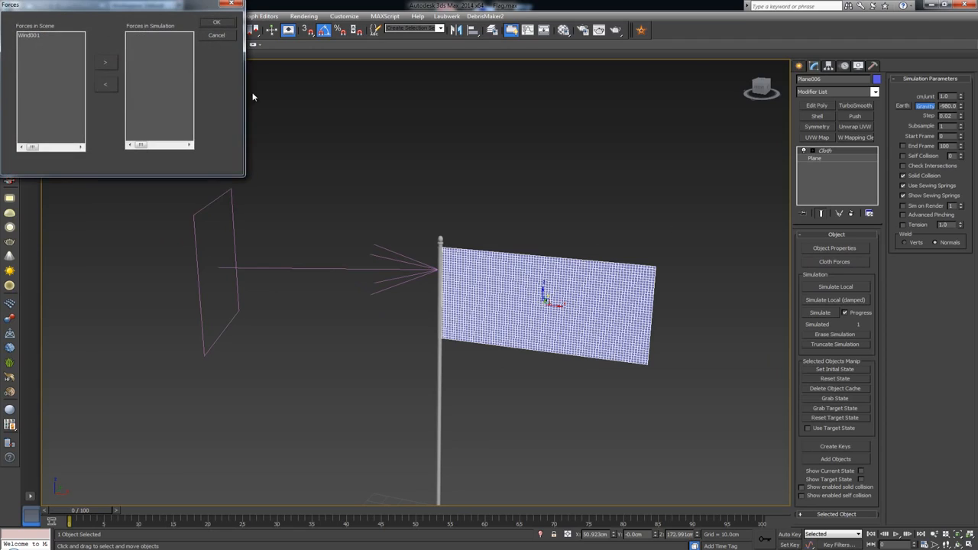
{"action": "left_click_drag", "start_coordinate": [97, 10], "coordinate": [525, 65]}
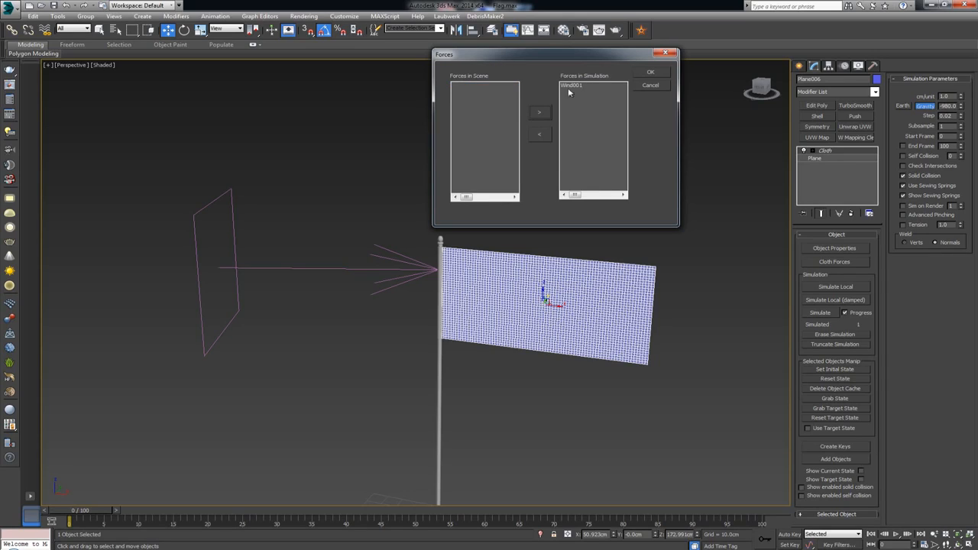
{"action": "left_click", "coordinate": [649, 75]}
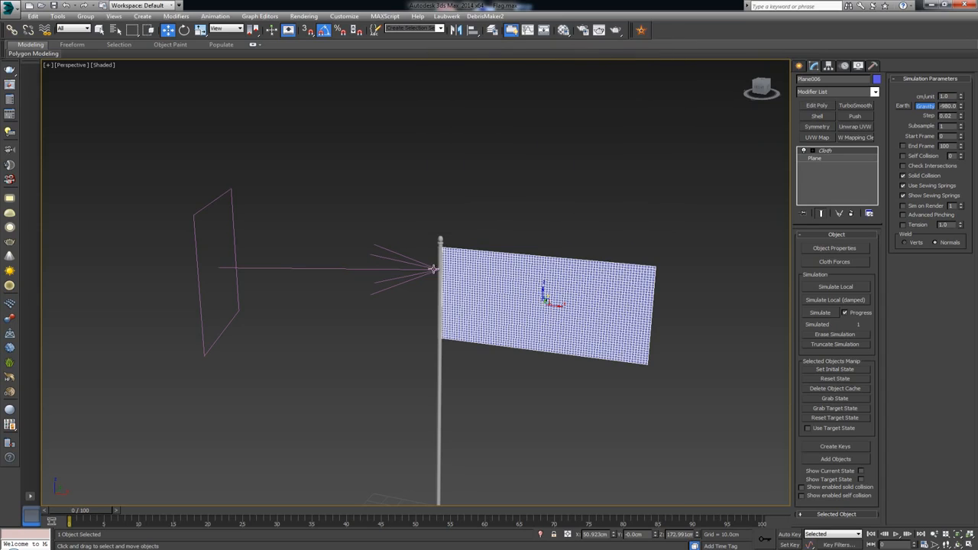
Step: Start a local cloth simulation of the flag with the wind force acting on it
{"action": "mouse_move", "coordinate": [434, 270]}
{"action": "middle_mouse_down", "text": "alt"}
{"action": "mouse_move", "coordinate": [453, 275]}
{"action": "mouse_move", "coordinate": [444, 263]}
{"action": "middle_mouse_up", "text": "alt"}
{"action": "scroll", "coordinate": [443, 263], "scroll_direction": "up", "scroll_amount": 3}
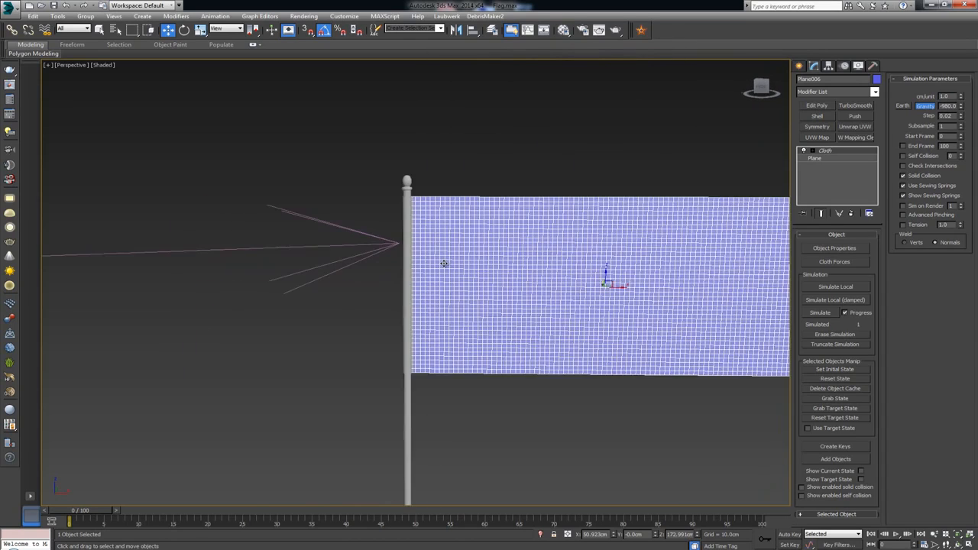
{"action": "scroll", "coordinate": [444, 264], "scroll_direction": "down", "scroll_amount": 3}
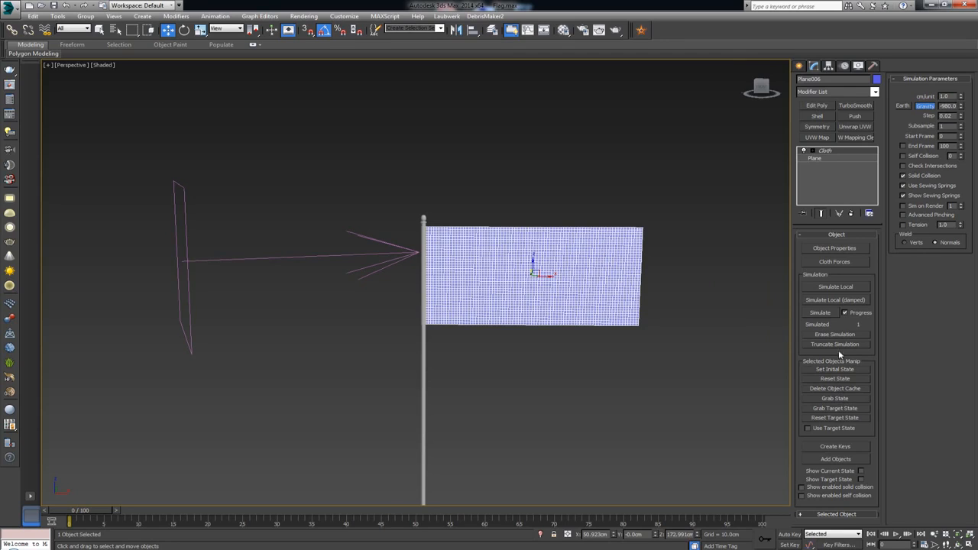
{"action": "left_click", "coordinate": [844, 287]}
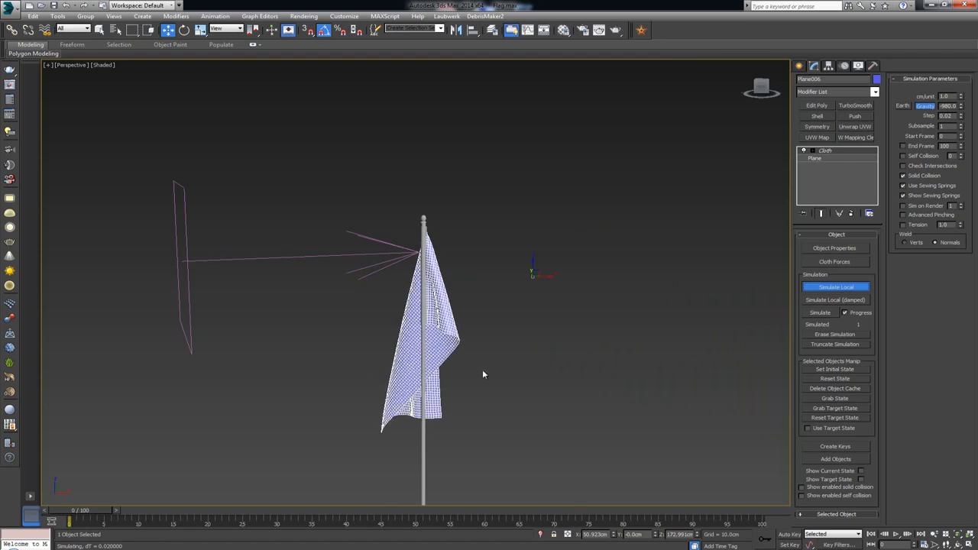
{"action": "left_click", "coordinate": [608, 333]}
Step: Set the wind's Strength to 10 while the simulation keeps running, and reselect the flag after checking its motion
{"action": "left_click_drag", "start_coordinate": [286, 205], "coordinate": [250, 293]}
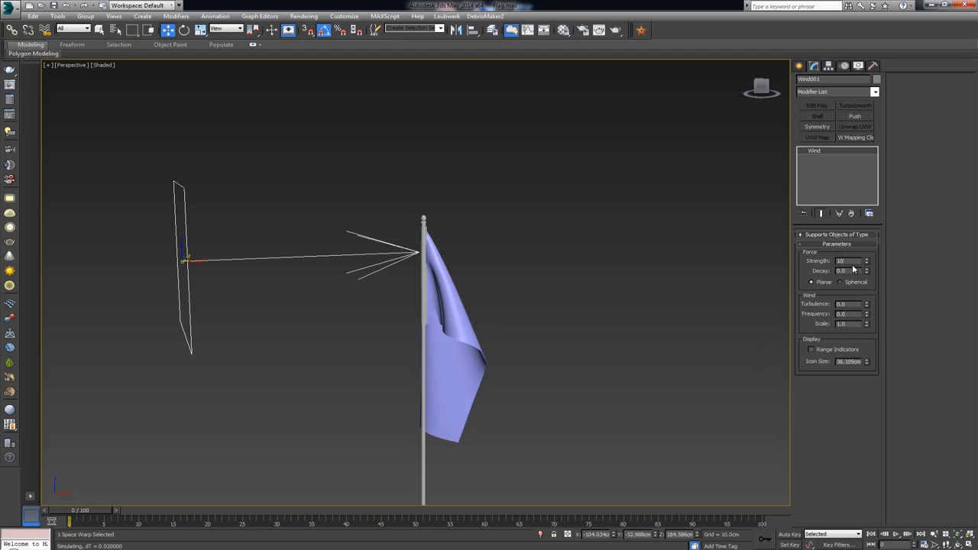
{"action": "key", "text": "Return"}
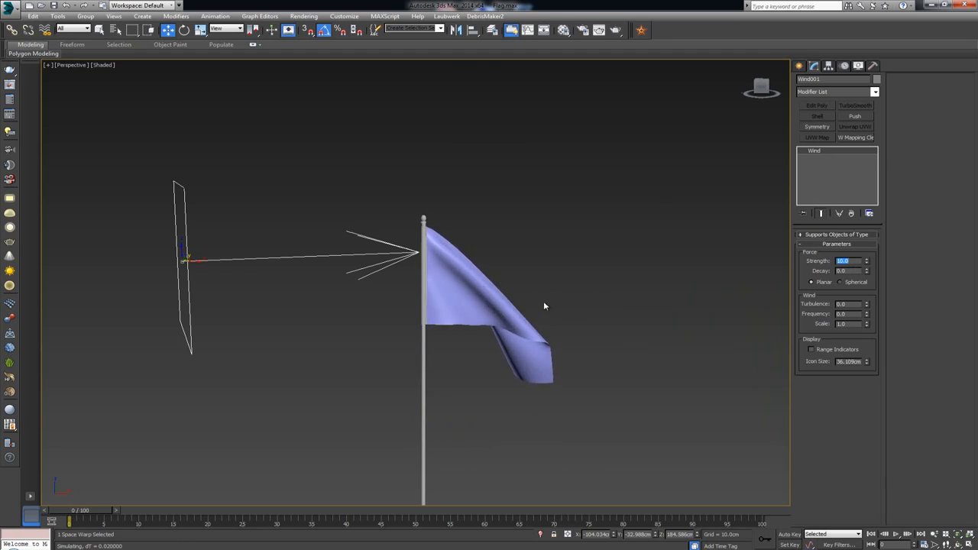
{"action": "left_click", "coordinate": [498, 297]}
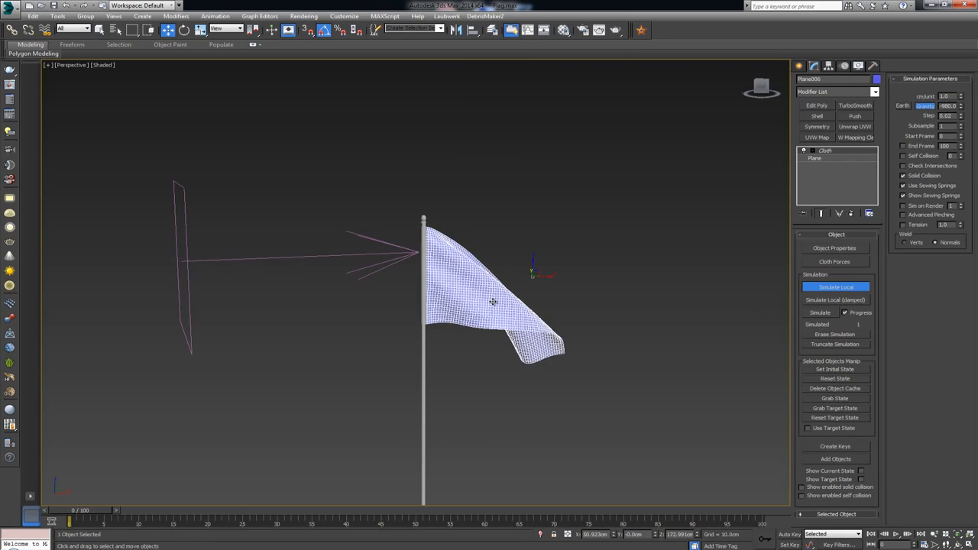
{"action": "left_click", "coordinate": [623, 252]}
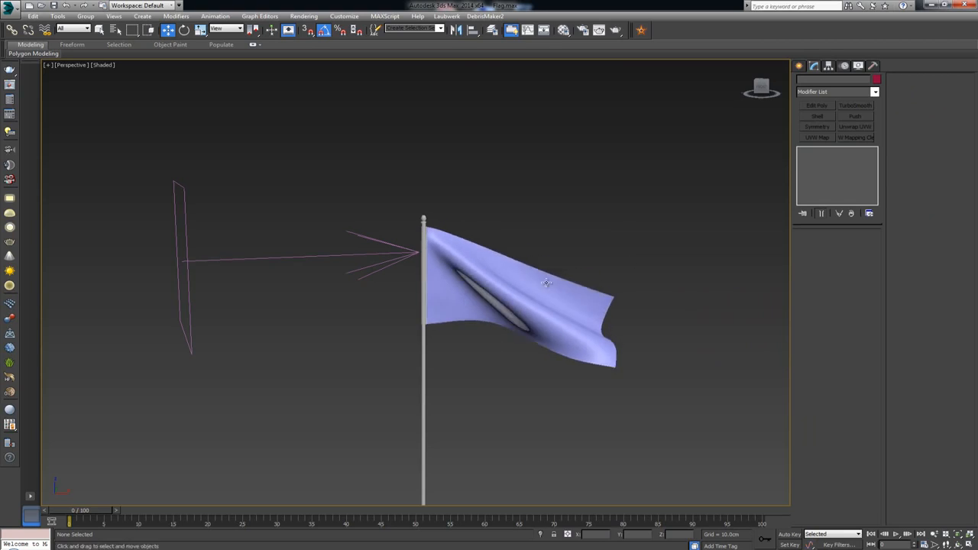
{"action": "middle_click_drag", "start_coordinate": [563, 305], "coordinate": [555, 314], "text": "alt"}
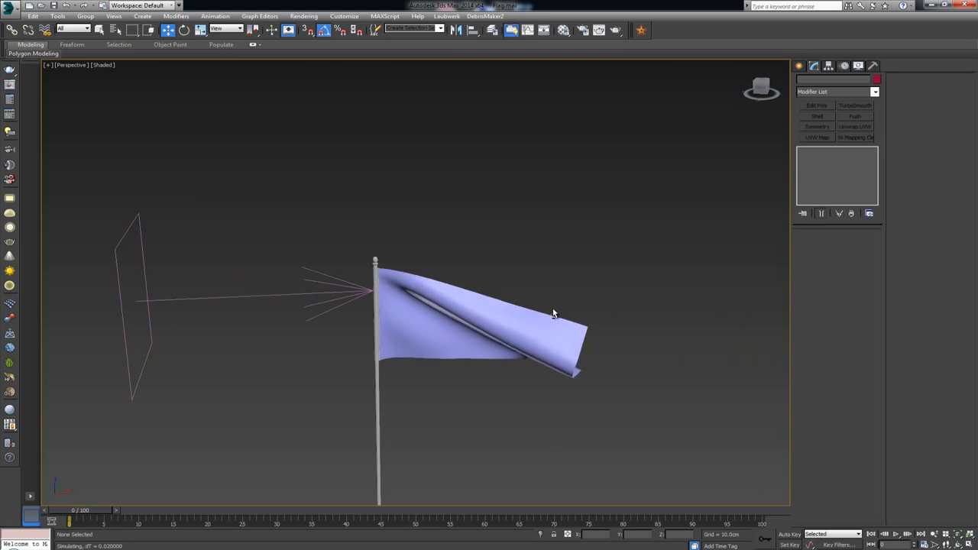
{"action": "left_click", "coordinate": [477, 327]}
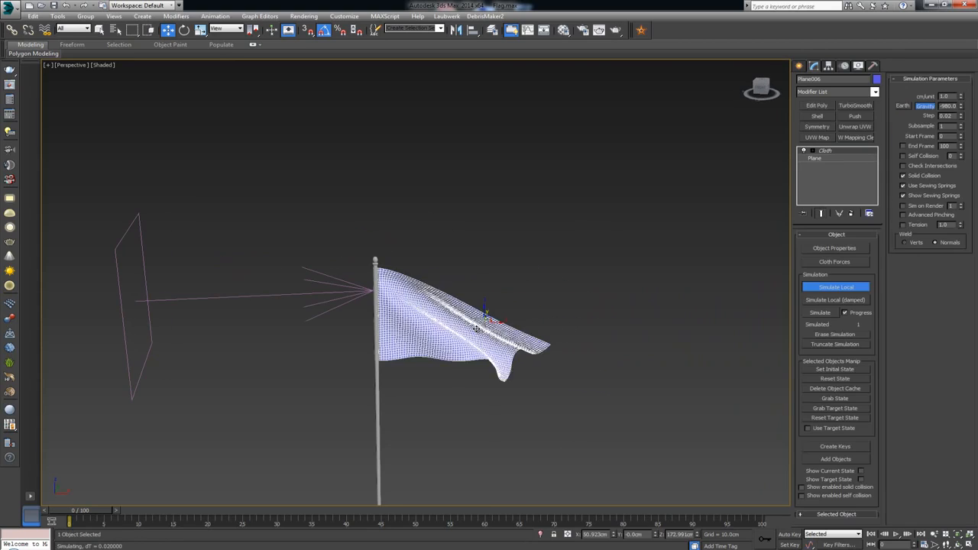
Step: Set the cloth simulation's Gravity to -480 and watch the flag's motion in the wind from a different angle
{"action": "left_click", "coordinate": [546, 260]}
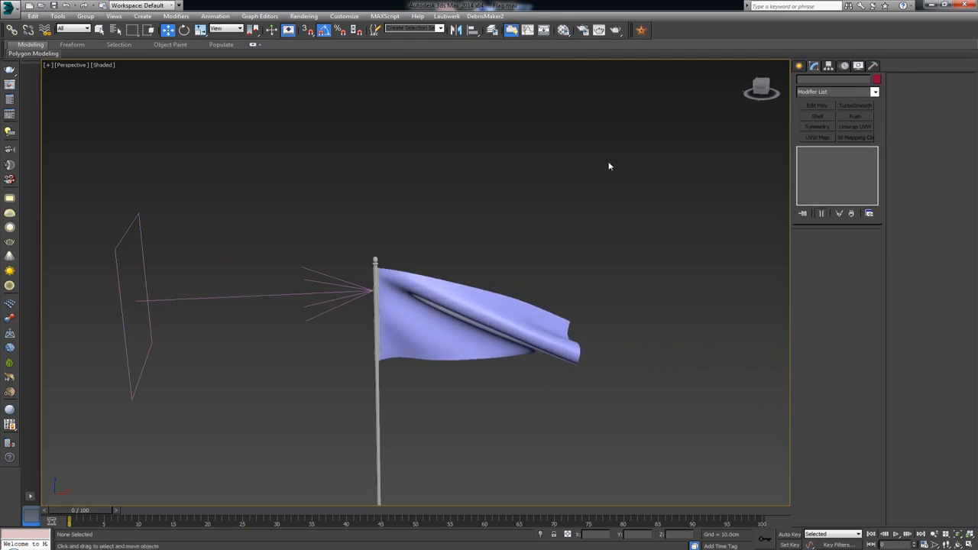
{"action": "left_click", "coordinate": [527, 292]}
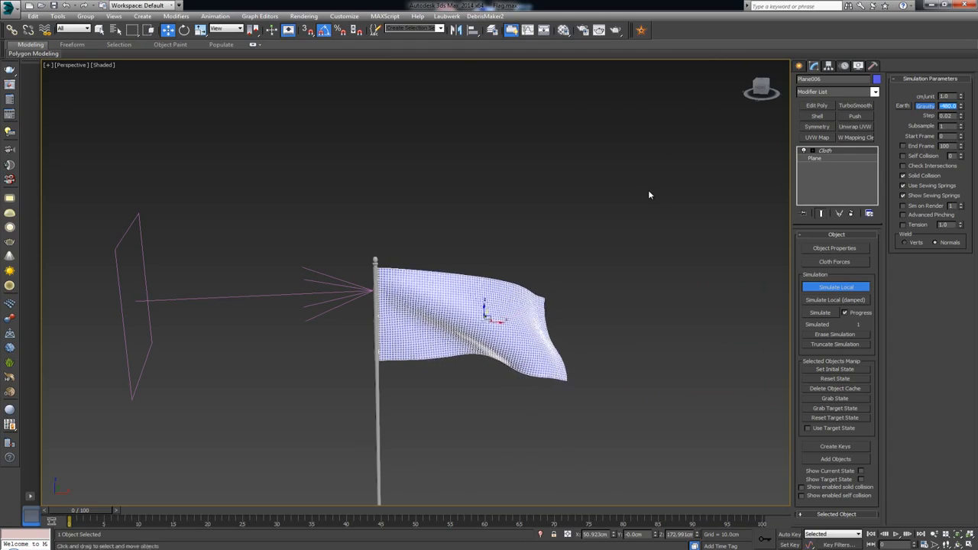
{"action": "left_click", "coordinate": [643, 217]}
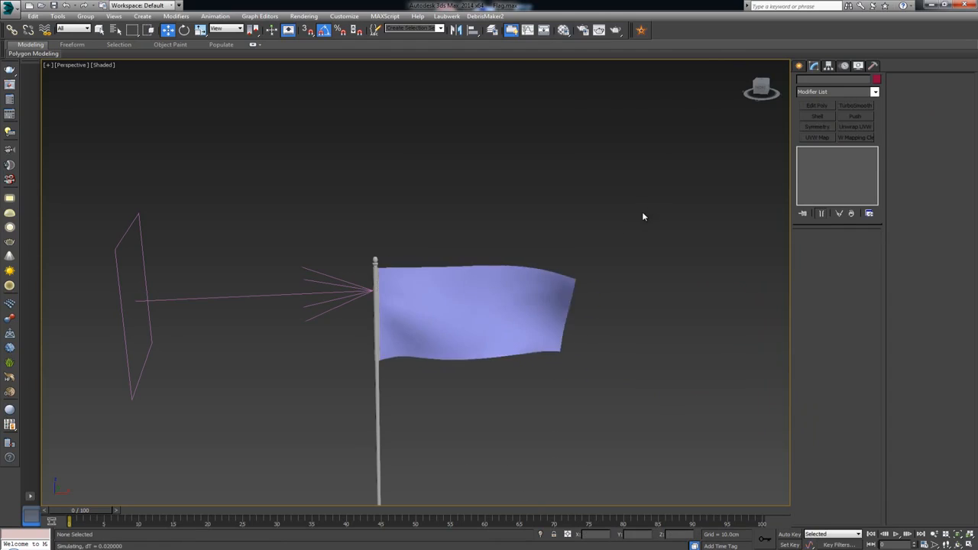
{"action": "middle_click_drag", "start_coordinate": [642, 217], "coordinate": [600, 230], "text": "alt"}
{"action": "left_click", "coordinate": [528, 269]}
{"action": "left_click", "coordinate": [644, 211]}
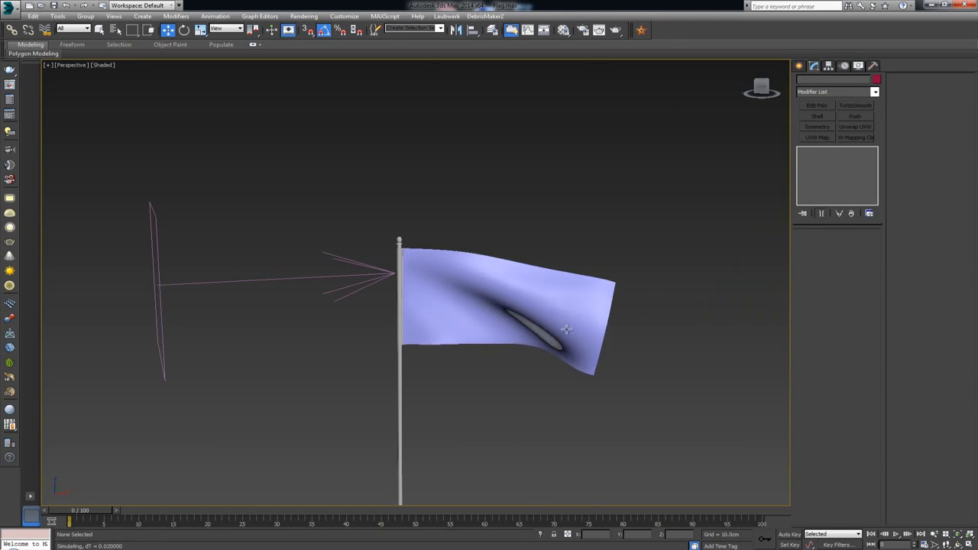
{"action": "left_click", "coordinate": [520, 279]}
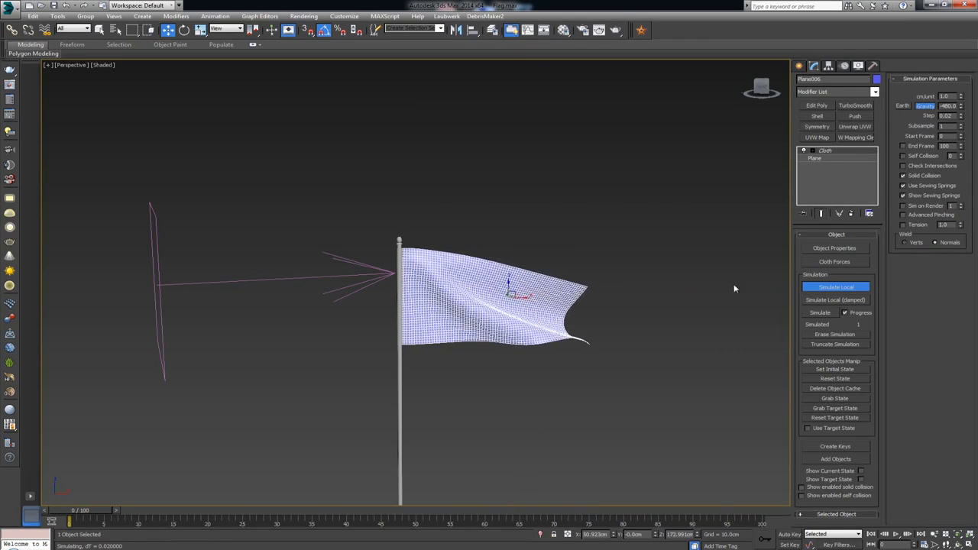
Step: Stop the flag's local simulation, and rerun it in two short bursts to vary the folds
{"action": "left_click", "coordinate": [849, 288]}
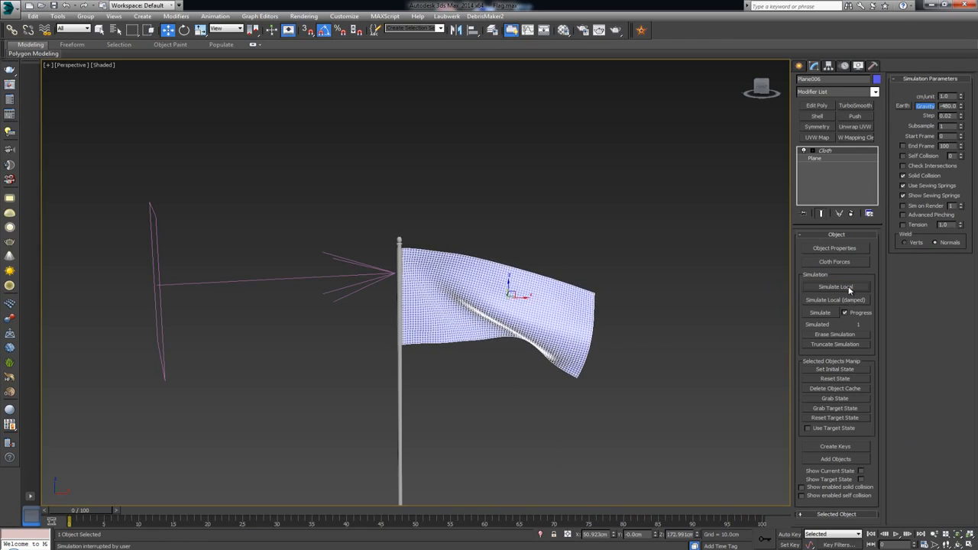
{"action": "left_click", "coordinate": [615, 297]}
{"action": "mouse_move", "coordinate": [553, 322]}
{"action": "middle_mouse_down", "text": "alt"}
{"action": "mouse_move", "coordinate": [626, 322]}
{"action": "mouse_move", "coordinate": [552, 323]}
{"action": "middle_mouse_up", "text": "alt"}
{"action": "left_click", "coordinate": [553, 323]}
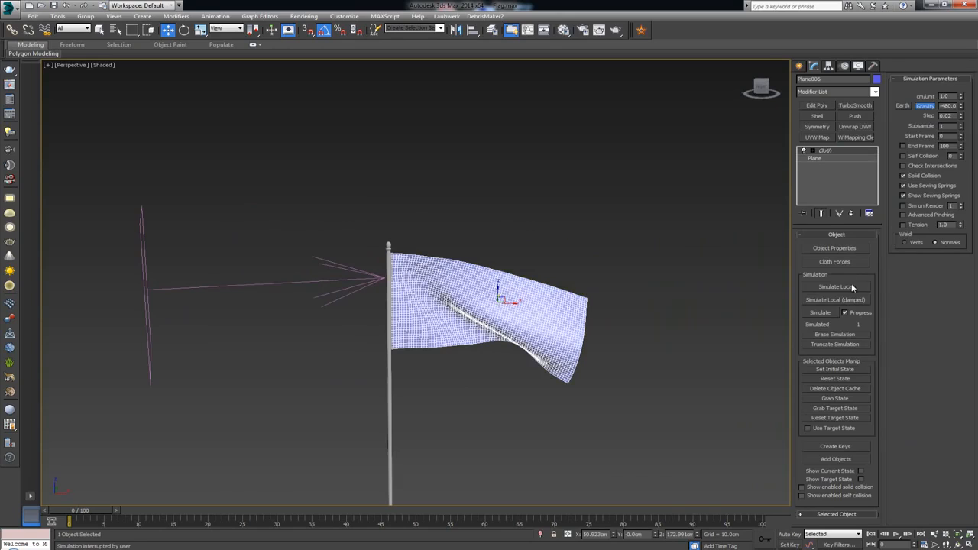
{"action": "left_click", "coordinate": [854, 287]}
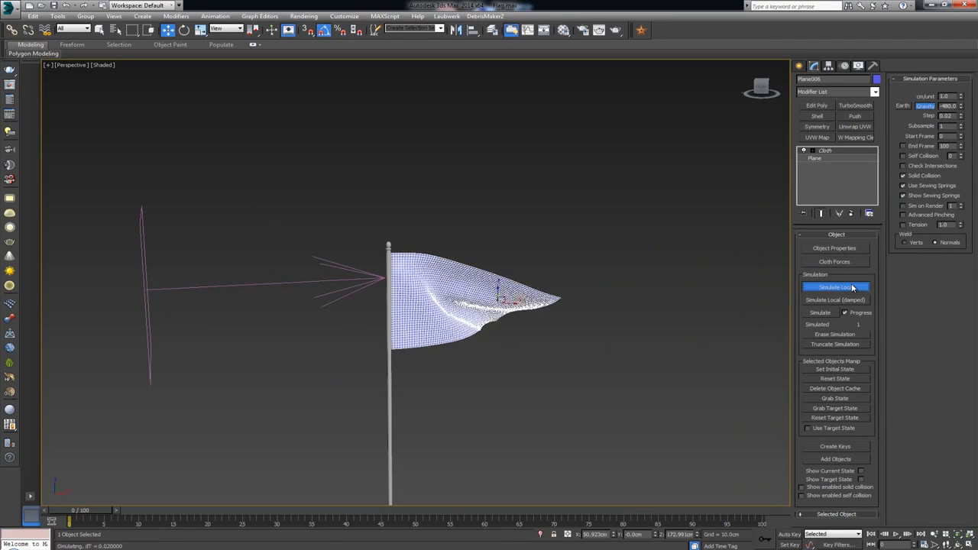
{"action": "left_click", "coordinate": [853, 287]}
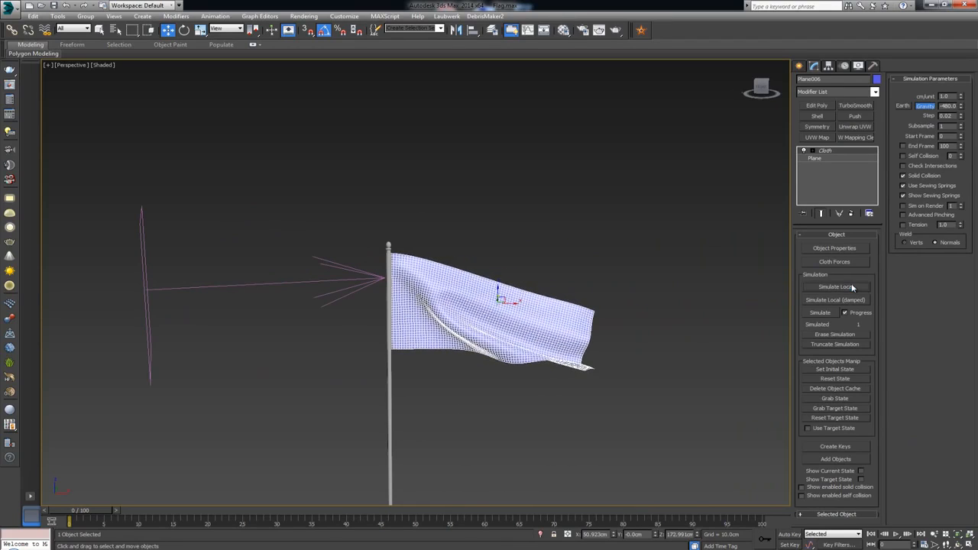
{"action": "left_click", "coordinate": [854, 287]}
{"action": "left_click", "coordinate": [853, 287]}
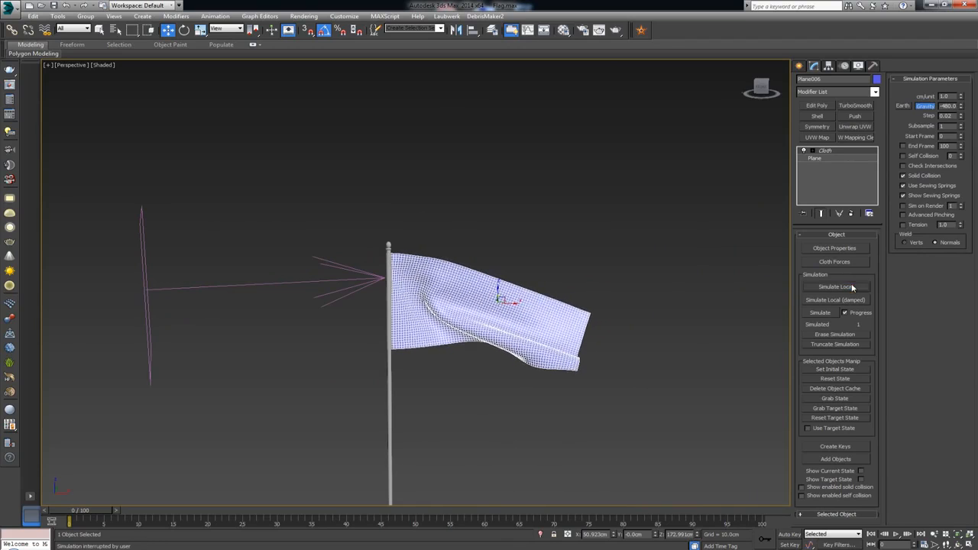
Step: Rotate Wind001 to about X 71°, Y 7°, Z 109° so it blows diagonally upward
{"action": "left_click", "coordinate": [621, 266]}
{"action": "middle_click_drag", "start_coordinate": [621, 266], "coordinate": [577, 302], "text": "alt"}
{"action": "left_click", "coordinate": [379, 325]}
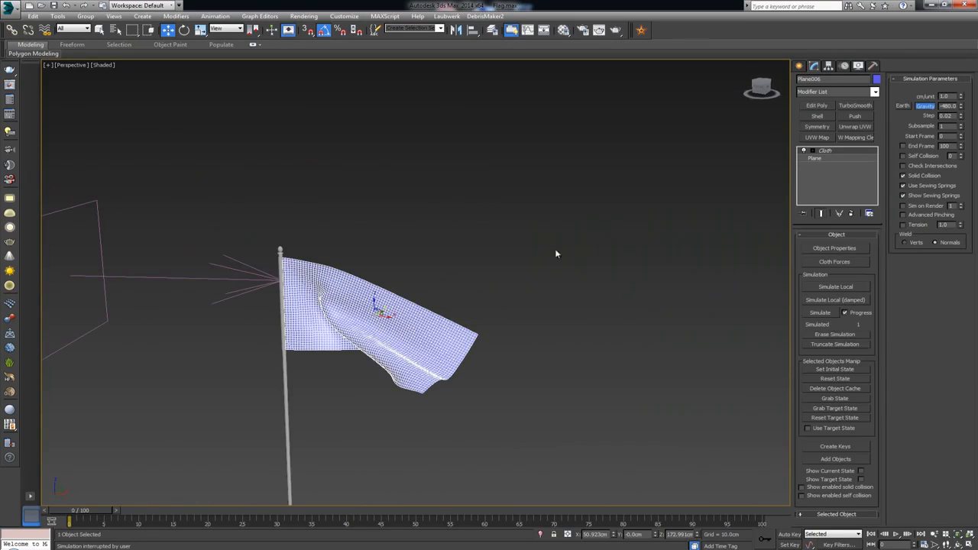
{"action": "left_click_drag", "start_coordinate": [136, 240], "coordinate": [97, 275]}
{"action": "middle_click_drag", "start_coordinate": [80, 272], "coordinate": [237, 266]}
{"action": "key", "text": "e"}
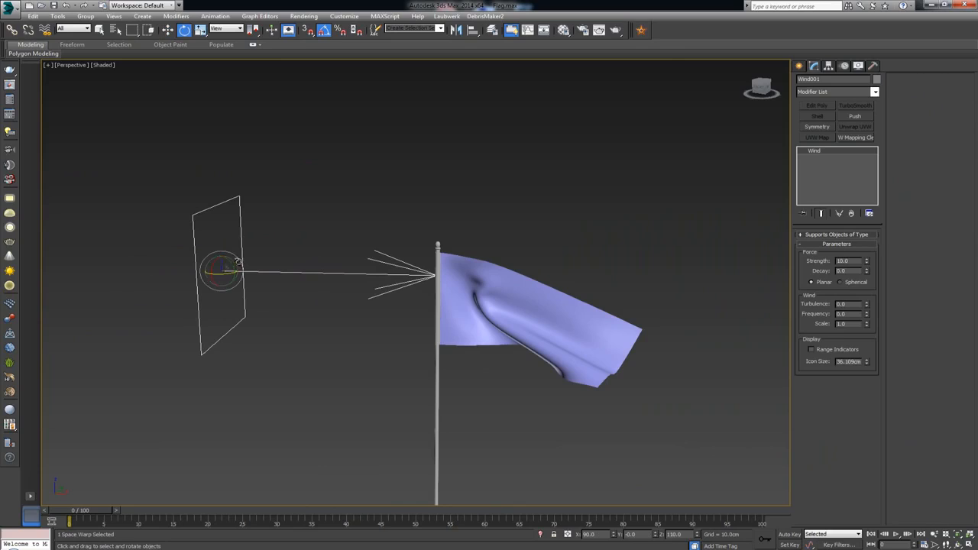
{"action": "left_click_drag", "start_coordinate": [233, 265], "coordinate": [233, 256]}
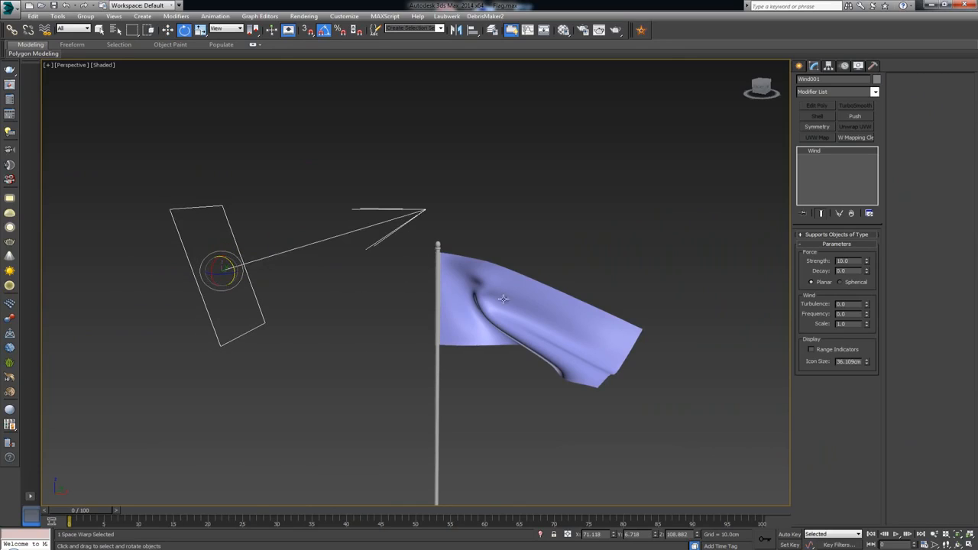
Step: Rerun the flag's local simulation with the tilted wind, stop it in a well-spread pose, and review the whole flag and pole
{"action": "left_click", "coordinate": [547, 313]}
{"action": "left_click", "coordinate": [836, 287]}
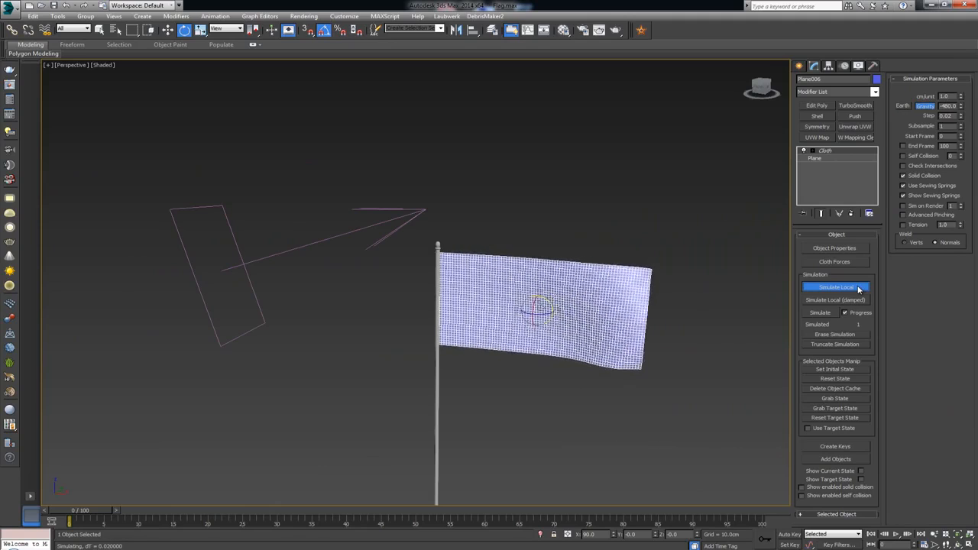
{"action": "left_click", "coordinate": [859, 288]}
{"action": "left_click", "coordinate": [567, 220]}
{"action": "middle_click_drag", "start_coordinate": [559, 286], "coordinate": [530, 256], "text": "alt"}
{"action": "scroll", "coordinate": [530, 255], "scroll_direction": "down", "scroll_amount": 3}
{"action": "middle_click_drag", "start_coordinate": [506, 294], "coordinate": [509, 253]}
{"action": "scroll", "coordinate": [507, 254], "scroll_direction": "up", "scroll_amount": 3}
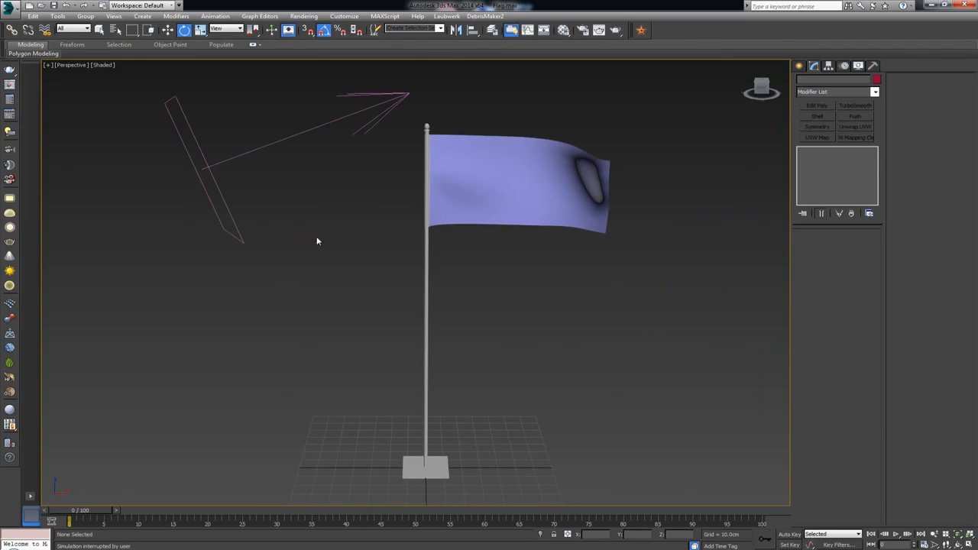
{"action": "middle_click_drag", "start_coordinate": [484, 246], "coordinate": [482, 237]}
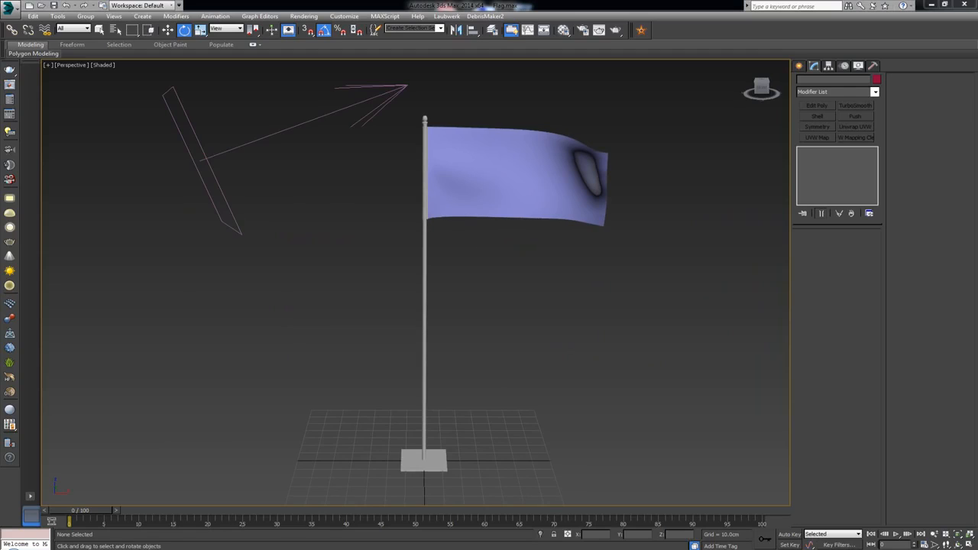
{"action": "mouse_move", "coordinate": [363, 294]}
{"action": "middle_mouse_down"}
{"action": "mouse_move", "coordinate": [342, 301]}
{"action": "mouse_move", "coordinate": [361, 307]}
{"action": "middle_mouse_up"}
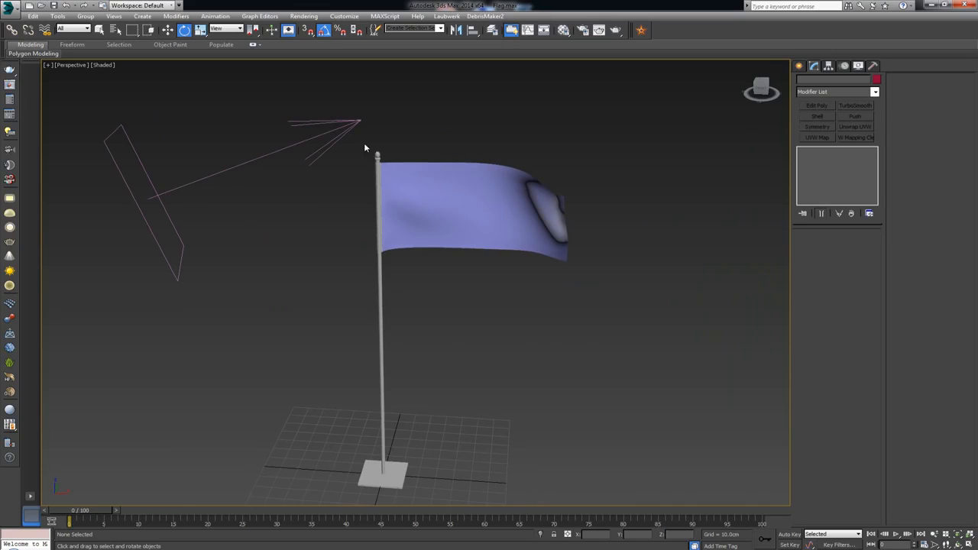
Step: Select the wind-blown flag together with its pole and base, and move them along X away from the grid centre
{"action": "left_click_drag", "start_coordinate": [628, 445], "coordinate": [630, 446]}
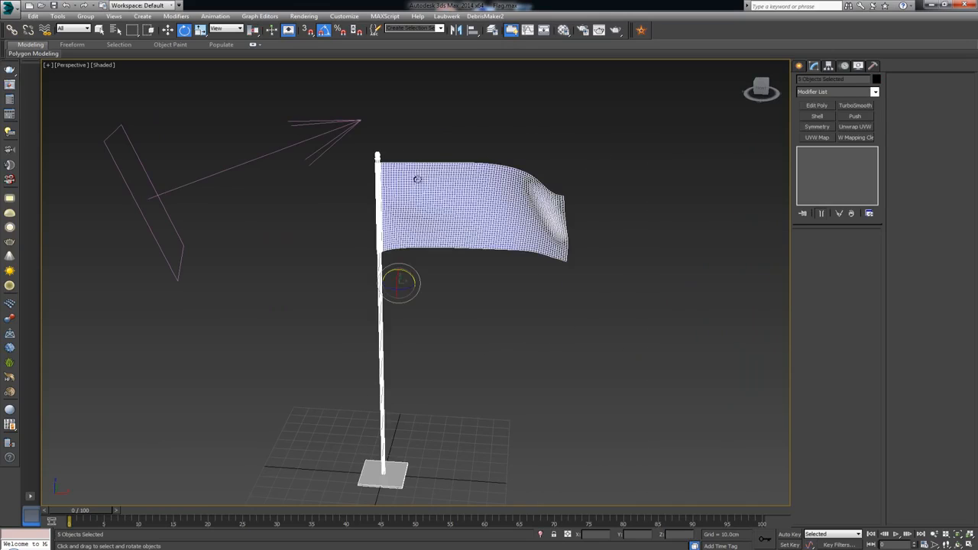
{"action": "middle_click_drag", "start_coordinate": [414, 191], "coordinate": [419, 190], "text": "alt"}
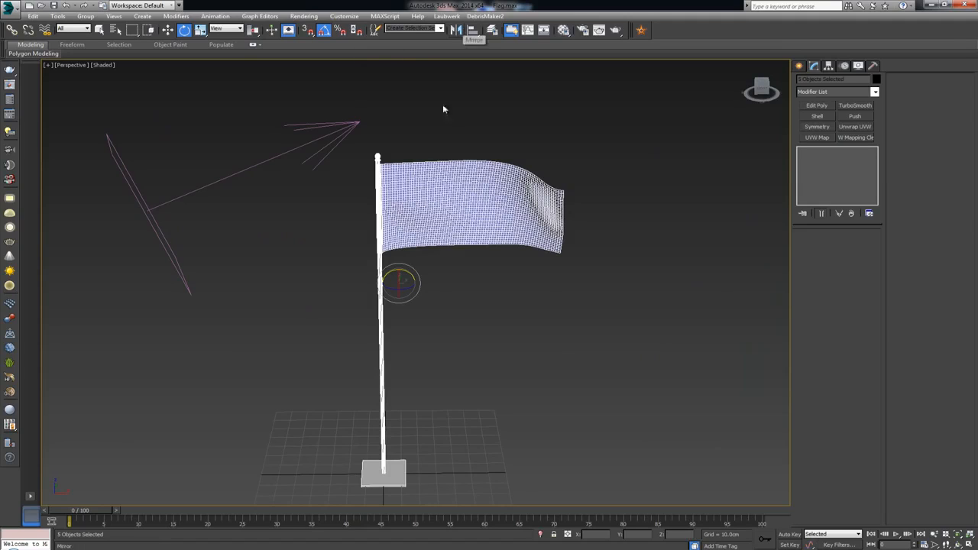
{"action": "middle_click_drag", "start_coordinate": [443, 107], "coordinate": [384, 249], "text": "alt"}
{"action": "key", "text": "w"}
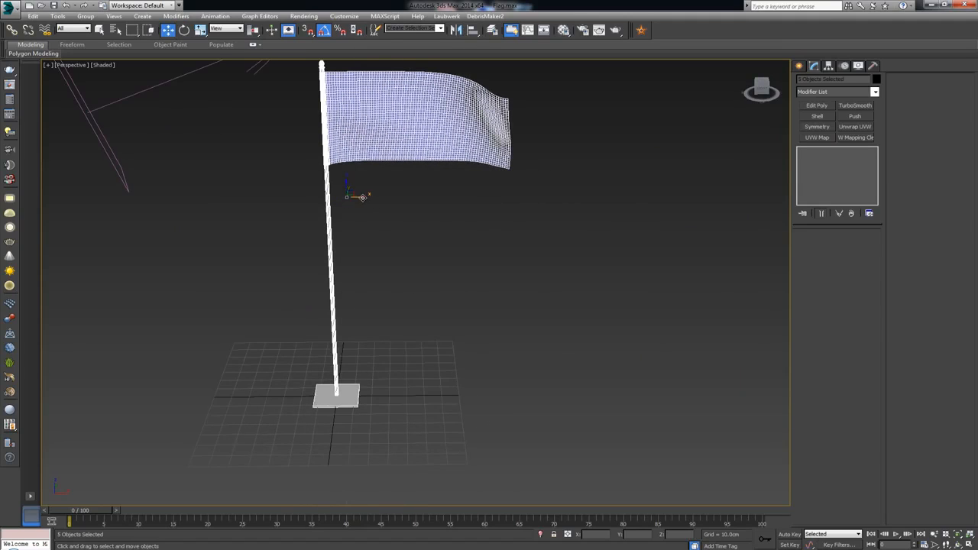
{"action": "left_click_drag", "start_coordinate": [362, 197], "coordinate": [520, 197]}
{"action": "middle_click_drag", "start_coordinate": [414, 191], "coordinate": [410, 240]}
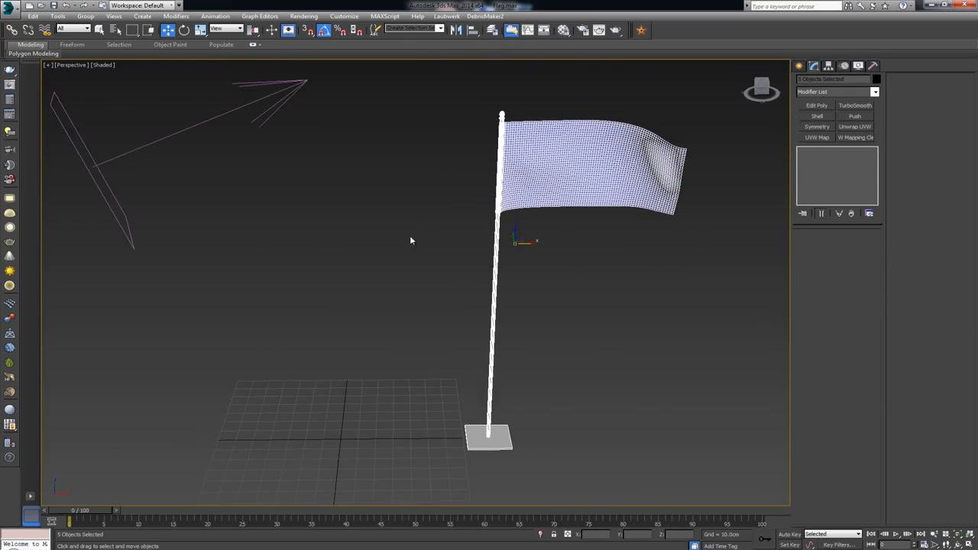
Step: Unhide the layer Type_01 to compare its draped flag with the wind-blown one, and clear the selection
{"action": "left_click", "coordinate": [492, 29]}
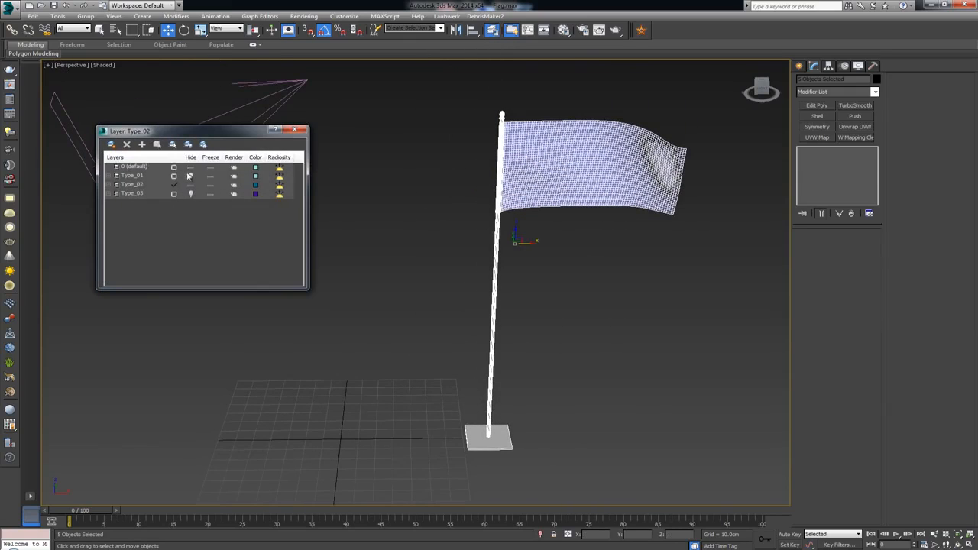
{"action": "left_click", "coordinate": [191, 177]}
{"action": "left_click", "coordinate": [294, 130]}
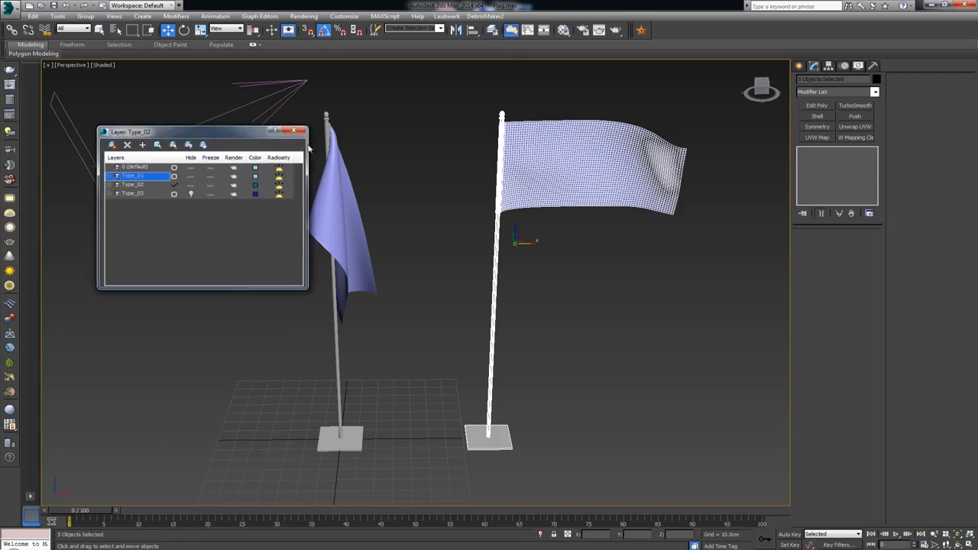
{"action": "left_click", "coordinate": [436, 253]}
{"action": "mouse_move", "coordinate": [424, 296]}
{"action": "middle_mouse_down", "text": "alt"}
{"action": "mouse_move", "coordinate": [433, 277]}
{"action": "mouse_move", "coordinate": [421, 285]}
{"action": "mouse_move", "coordinate": [417, 275]}
{"action": "mouse_move", "coordinate": [415, 303]}
{"action": "middle_mouse_up", "text": "alt"}
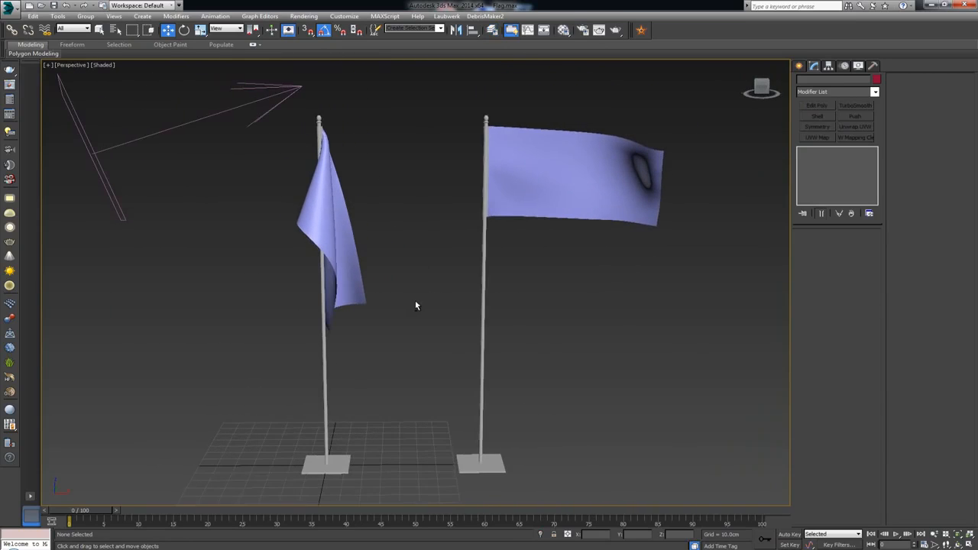